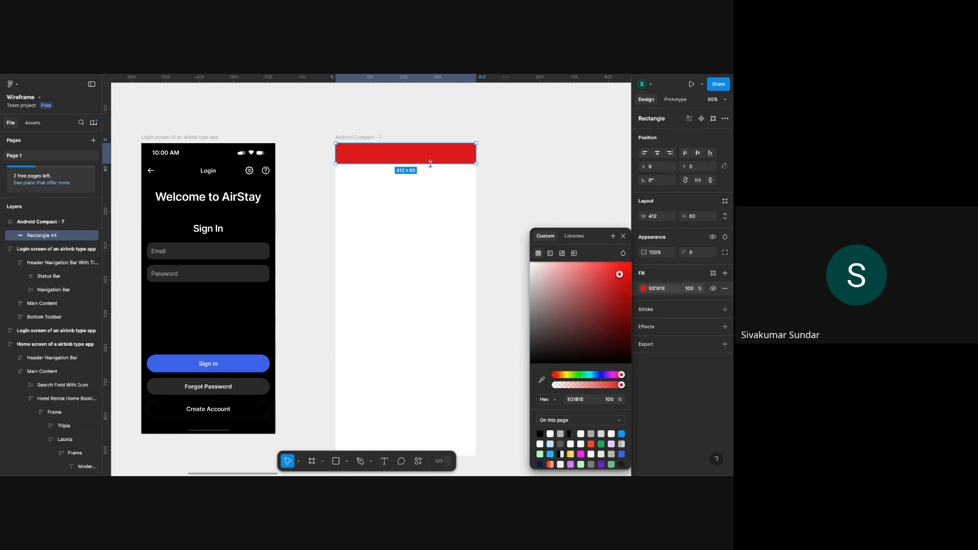
Stretch the red rectangle to a height of 309, try a linear gradient ending in 680F7A, and return it to a solid fill.
{"action": "left_click_drag", "start_coordinate": [430, 164], "coordinate": [437, 249]}
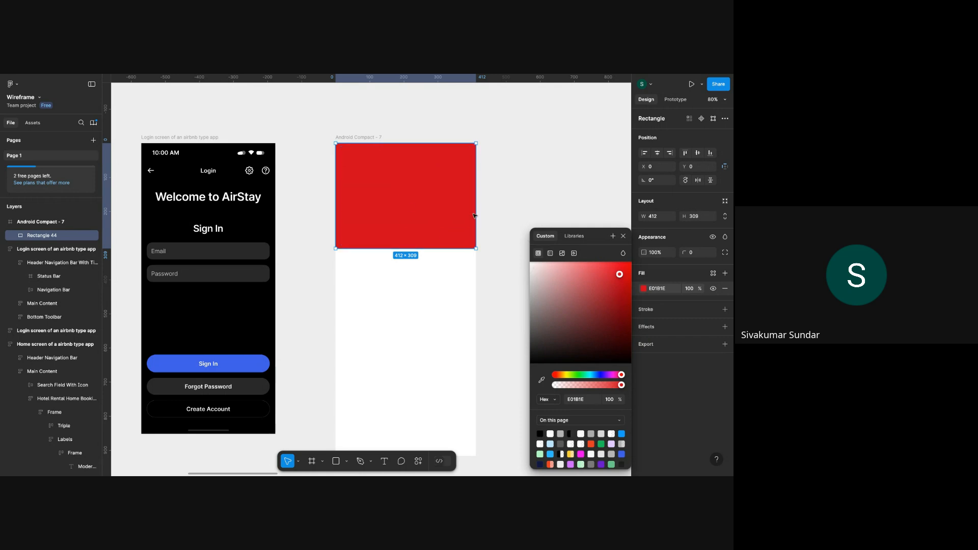
{"action": "left_click", "coordinate": [550, 253]}
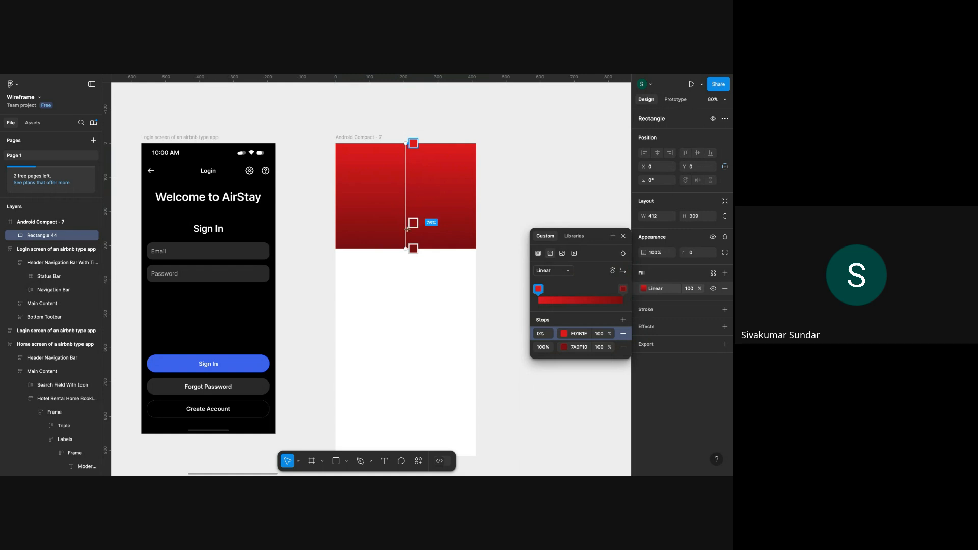
{"action": "left_click", "coordinate": [623, 289]}
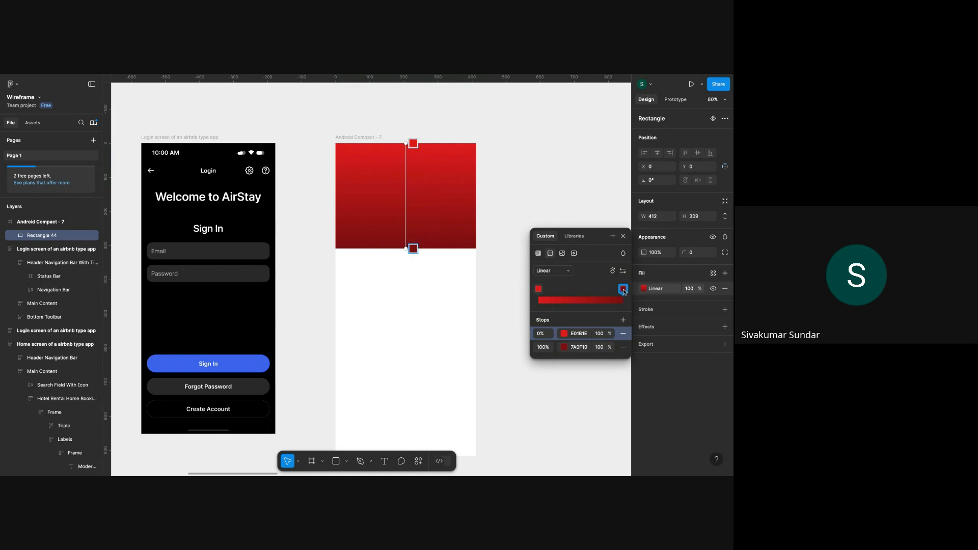
{"action": "left_click", "coordinate": [564, 347]}
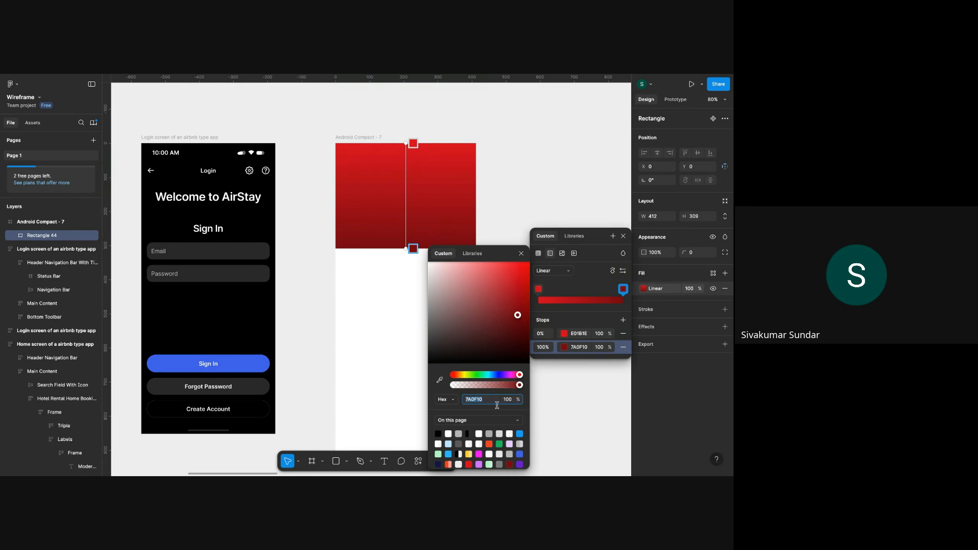
{"action": "left_click_drag", "start_coordinate": [519, 375], "coordinate": [508, 377]}
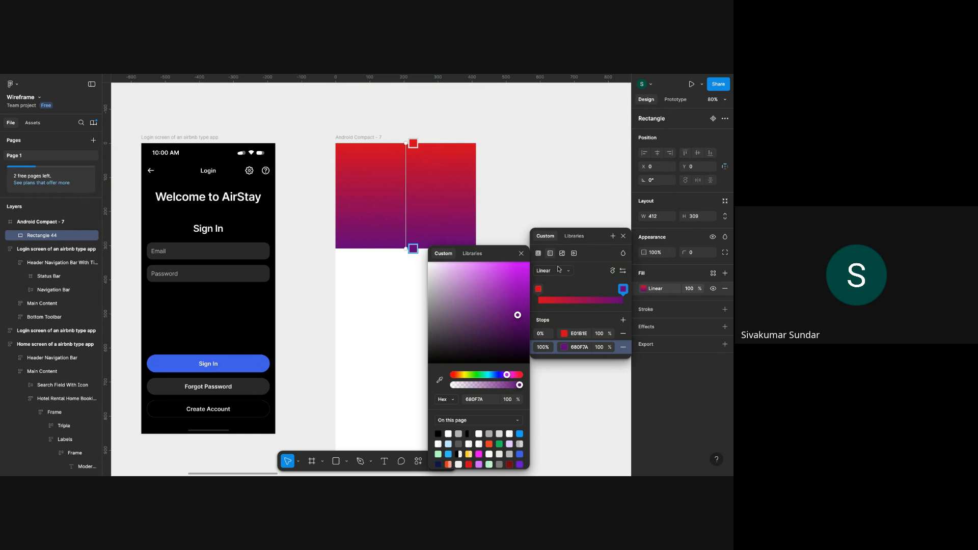
{"action": "left_click", "coordinate": [539, 254]}
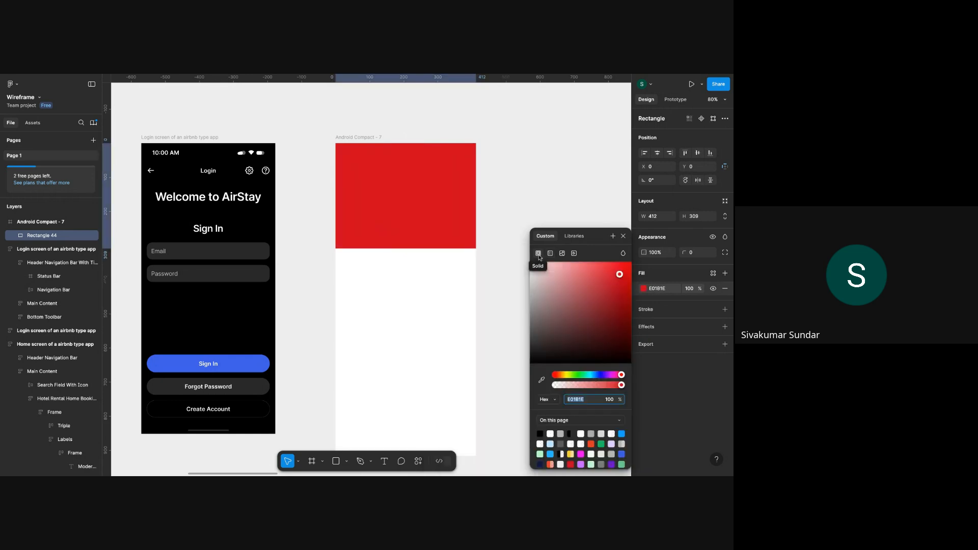
Try an image fill with the GONG logo on the rectangle and undo it.
{"action": "left_click", "coordinate": [561, 253]}
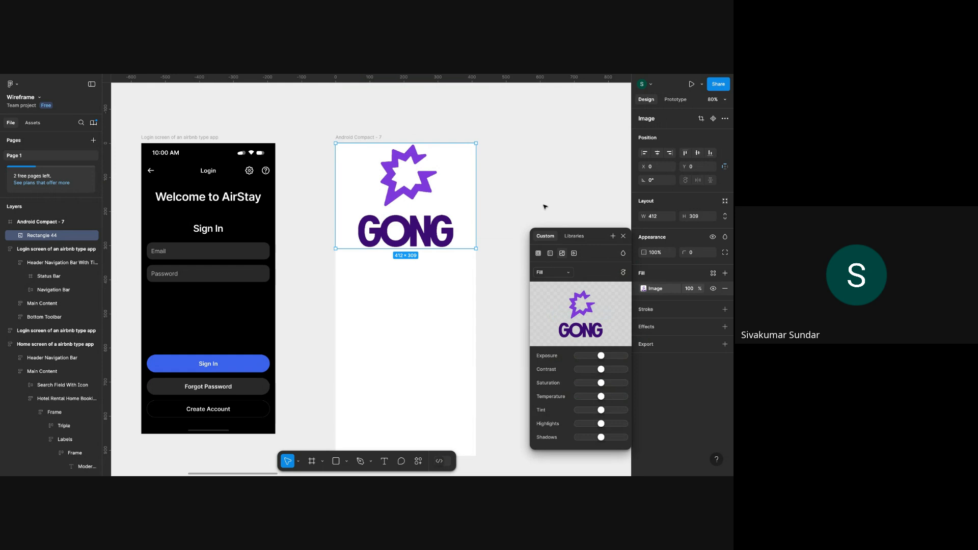
{"action": "key", "text": "ctrl+z"}
{"action": "key", "text": "ctrl+z"}
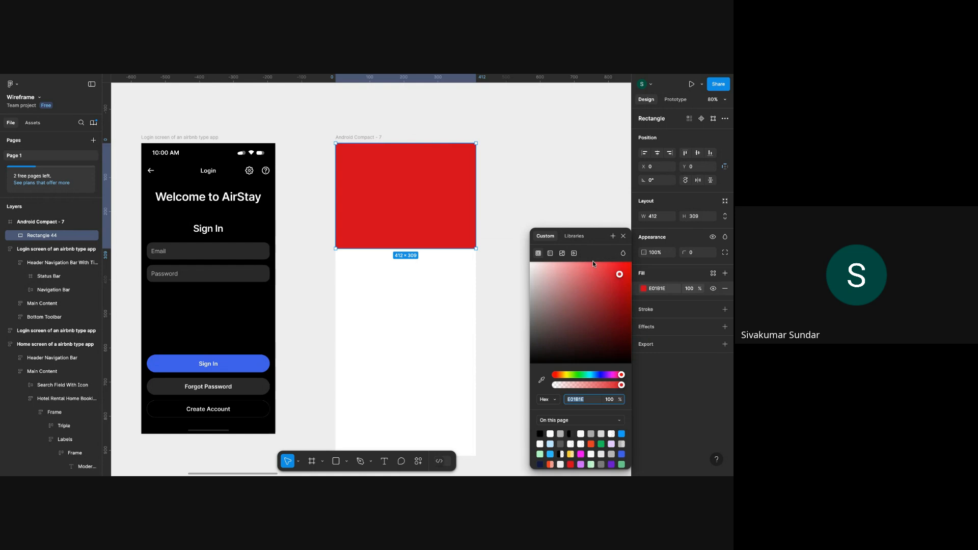
{"action": "left_click", "coordinate": [623, 236]}
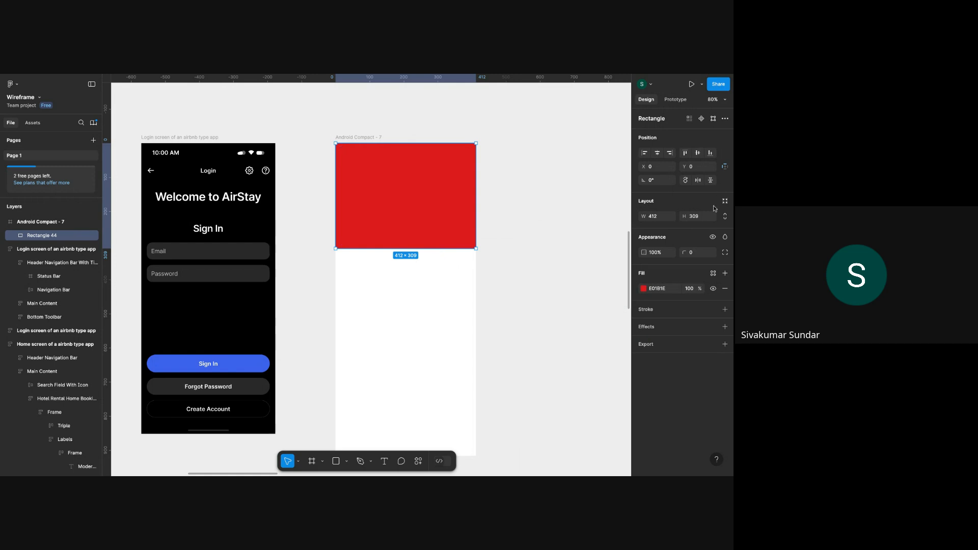
Resize the red rectangle to 348 × 56 and place it at X 32, Y 44 in the Android Compact - 7 frame.
{"action": "left_click", "coordinate": [701, 220]}
{"action": "type", "text": "16"}
{"action": "key", "text": "Return"}
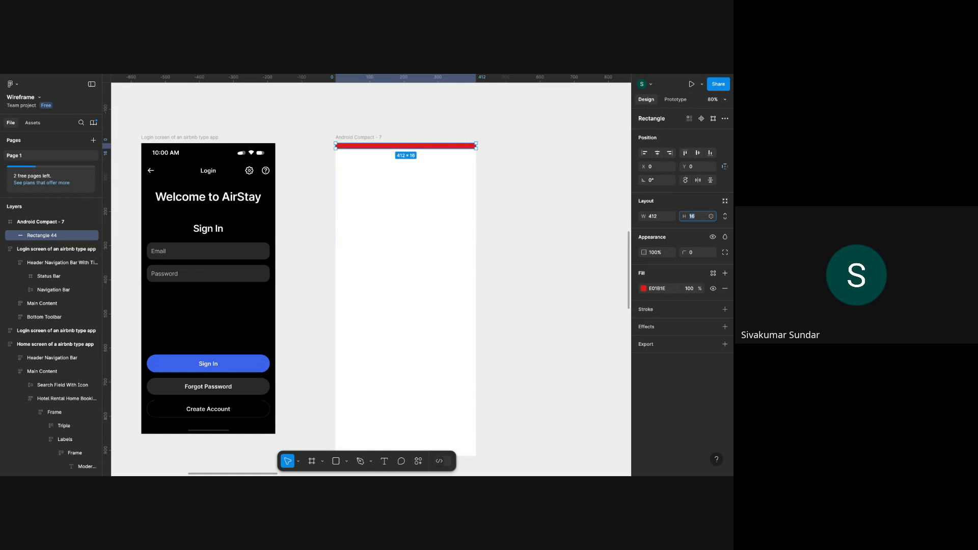
{"action": "type", "text": "56"}
{"action": "key", "text": "Return"}
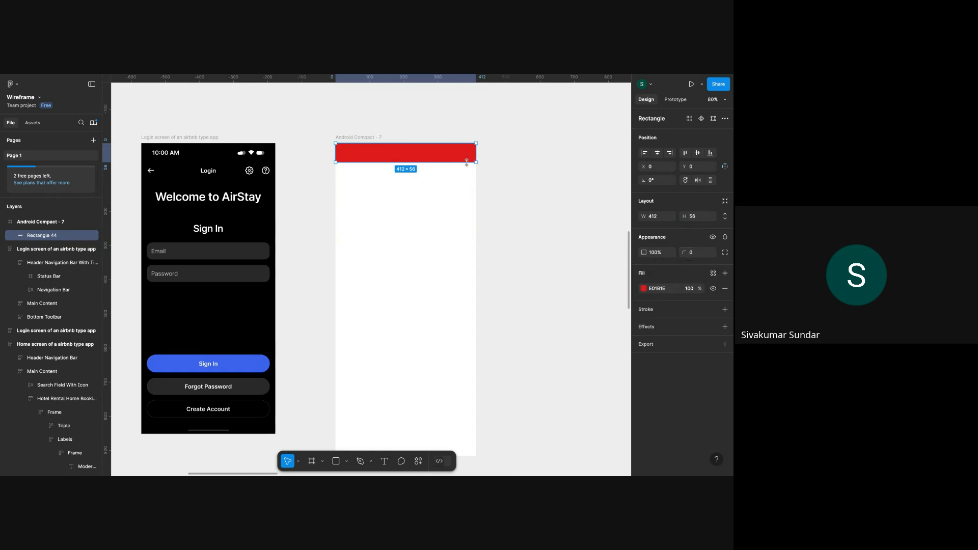
{"action": "left_click_drag", "start_coordinate": [477, 151], "coordinate": [459, 169]}
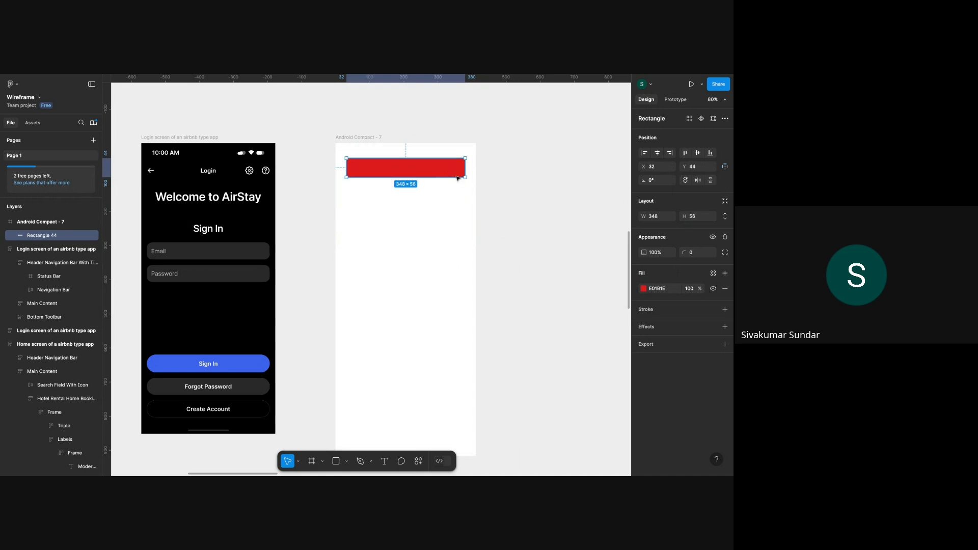
{"action": "left_click", "coordinate": [494, 209]}
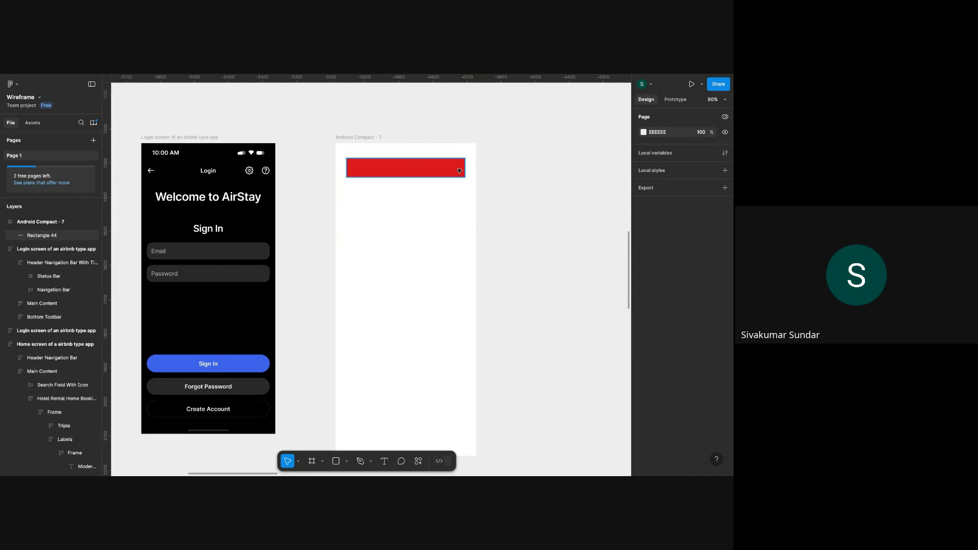
Try rounding the red rectangle's corners up to a radius of 33 and reset the corner radius to 0.
{"action": "left_click", "coordinate": [460, 172]}
{"action": "left_click", "coordinate": [693, 253]}
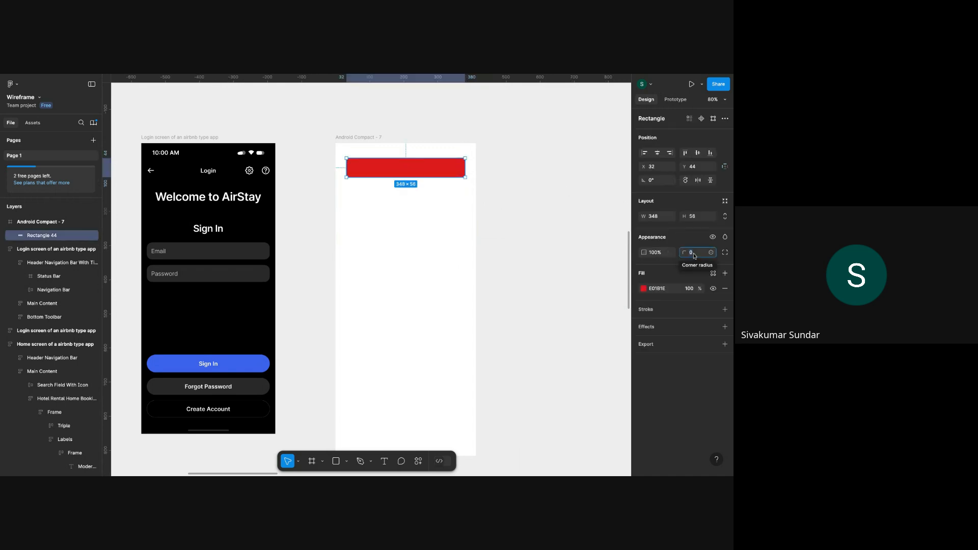
{"action": "type", "text": "3"}
{"action": "key", "text": "BackSpace"}
{"action": "type", "text": "9"}
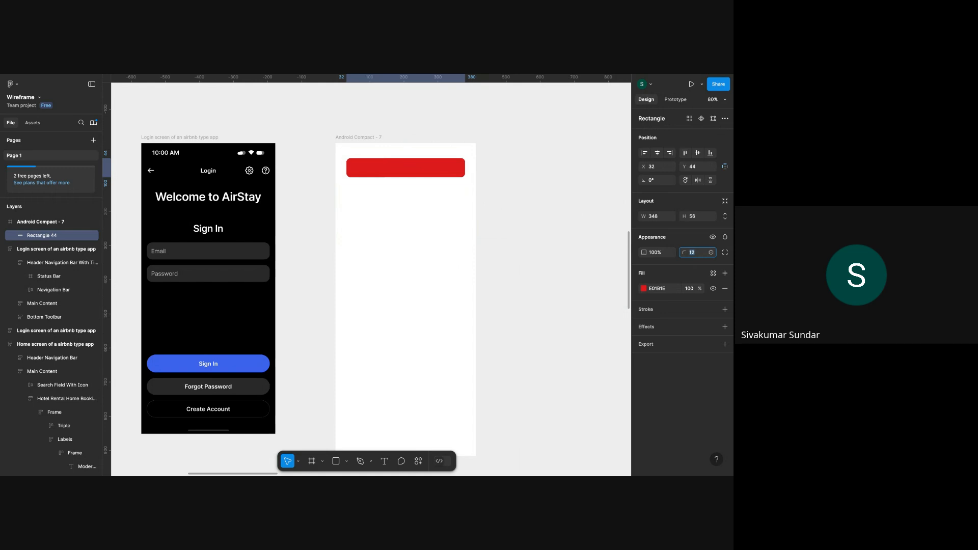
{"action": "key", "text": "Up"}
{"action": "key", "text": "Up"}
{"action": "key", "text": "Up"}
{"action": "key", "text": "Up"}
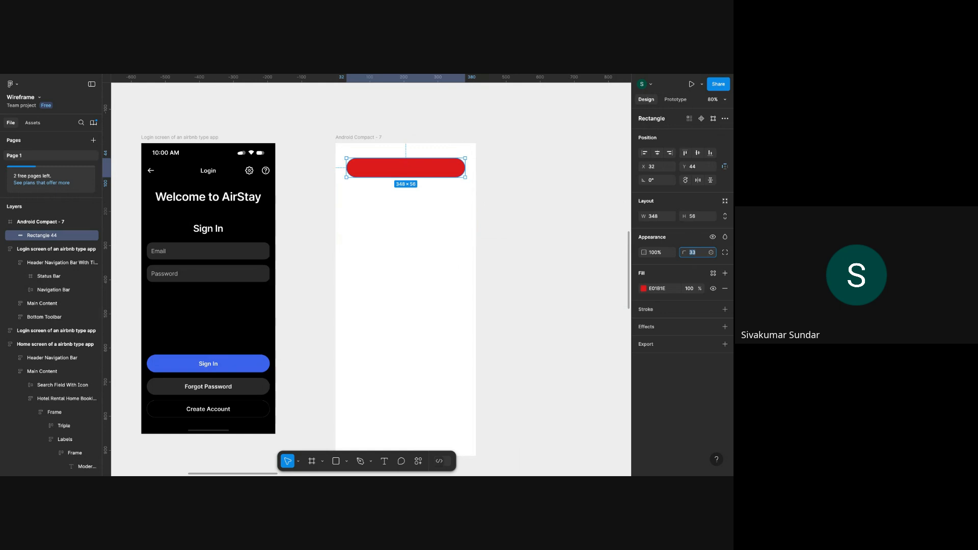
{"action": "key", "text": "Down"}
{"action": "type", "text": "0"}
{"action": "key", "text": "Return"}
{"action": "left_click", "coordinate": [577, 178]}
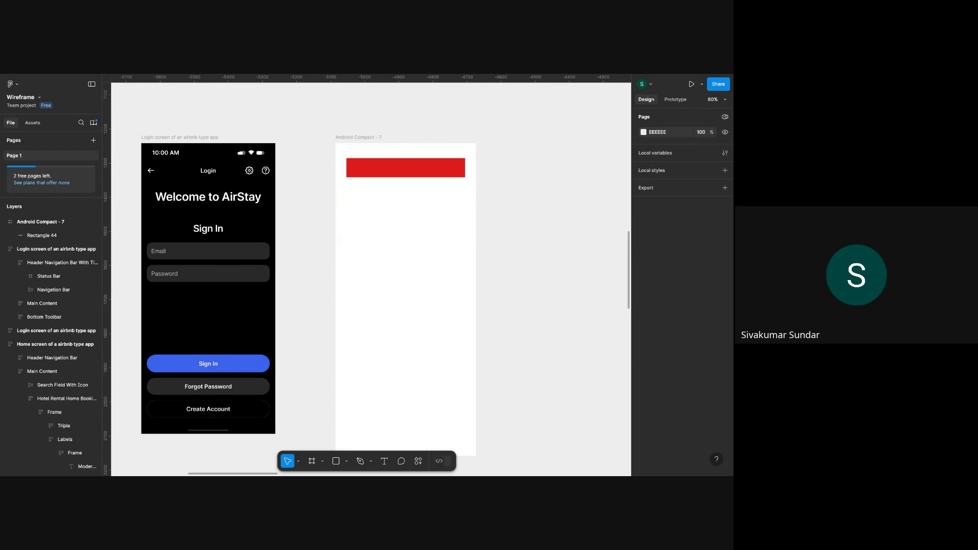
Toggle the red rectangle's visibility off and on, leaving it shown.
{"action": "left_click", "coordinate": [458, 172]}
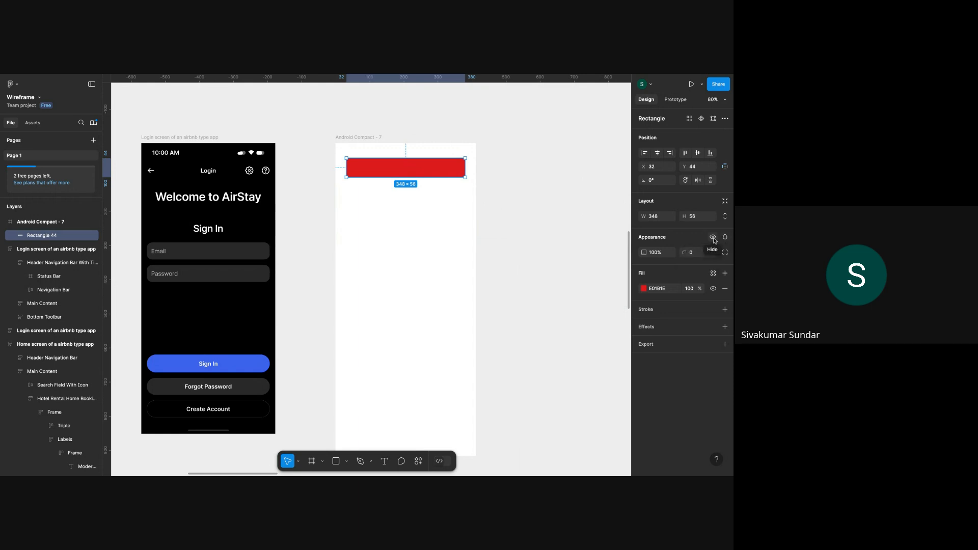
{"action": "left_click", "coordinate": [712, 237]}
{"action": "left_click", "coordinate": [712, 238]}
{"action": "left_click", "coordinate": [714, 237]}
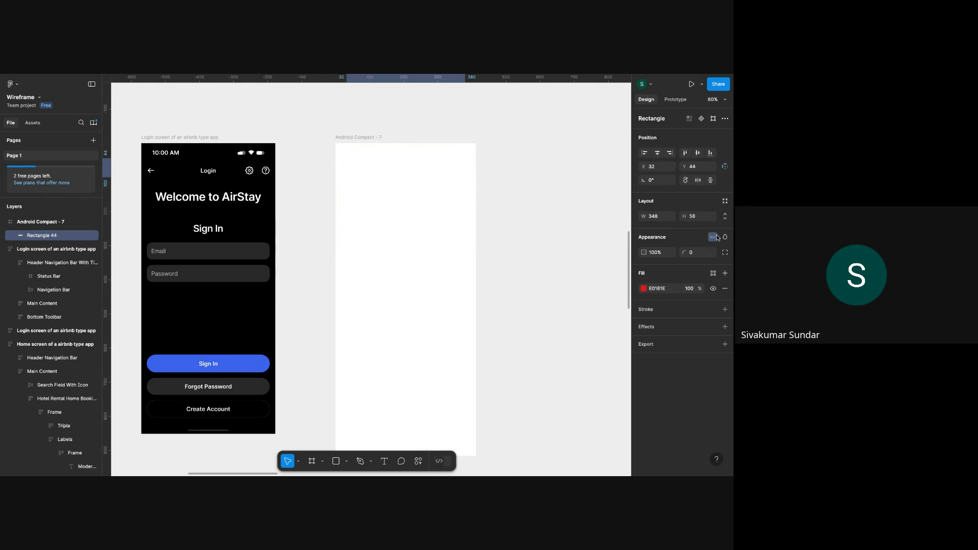
{"action": "left_click", "coordinate": [713, 237]}
{"action": "left_click", "coordinate": [713, 236]}
{"action": "left_click", "coordinate": [713, 236]}
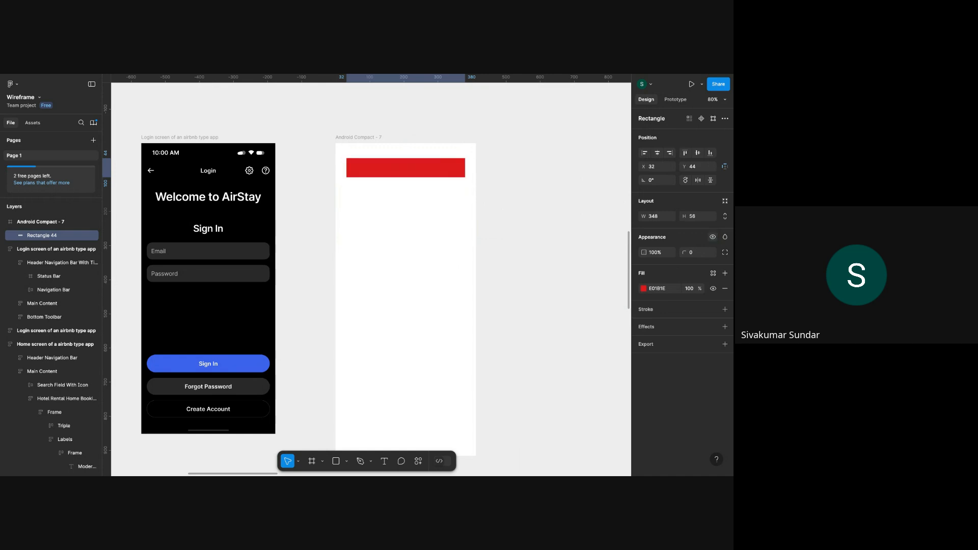
Collapse the expanded login screen and home screen layers, and select the red rectangle inside the Android Compact - 7 frame.
{"action": "left_click", "coordinate": [349, 138]}
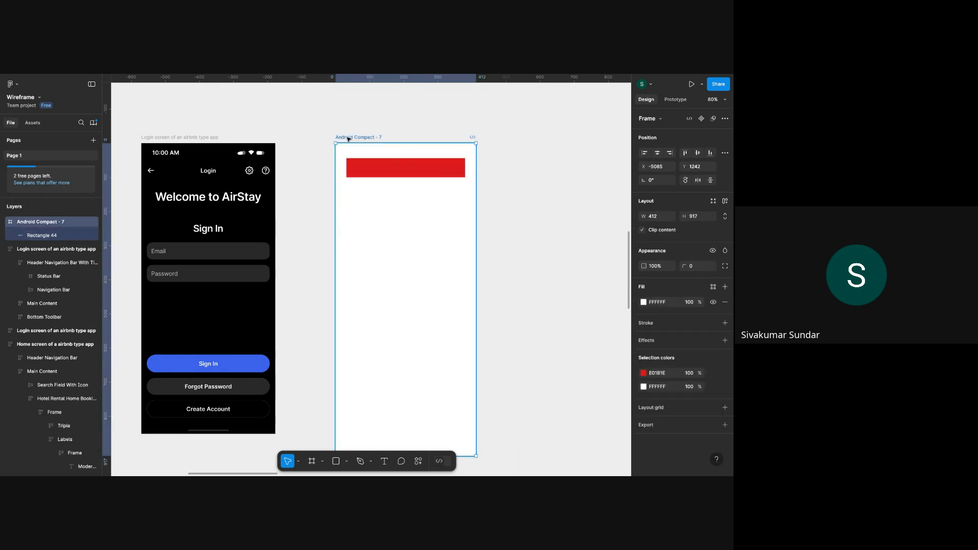
{"action": "left_click", "coordinate": [3, 248]}
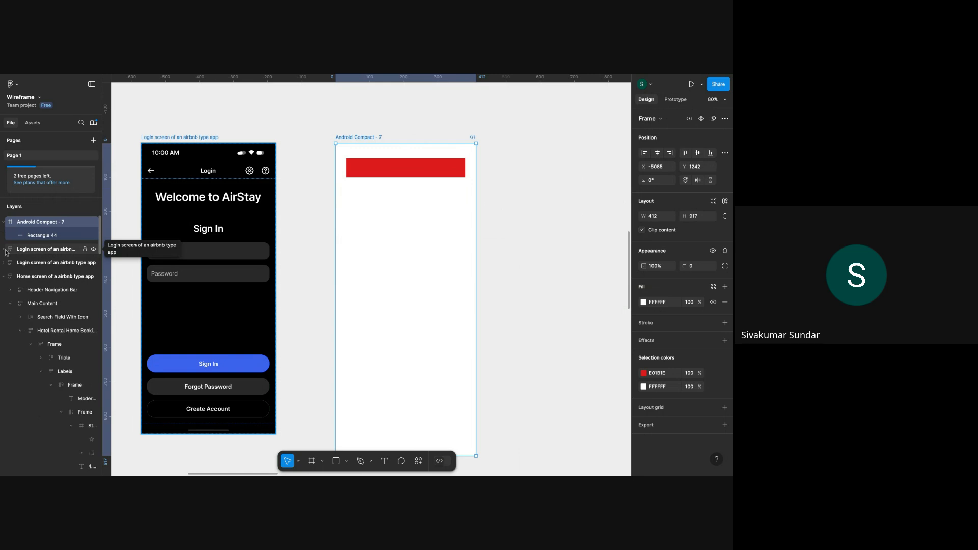
{"action": "left_click", "coordinate": [4, 276]}
{"action": "left_click", "coordinate": [371, 114]}
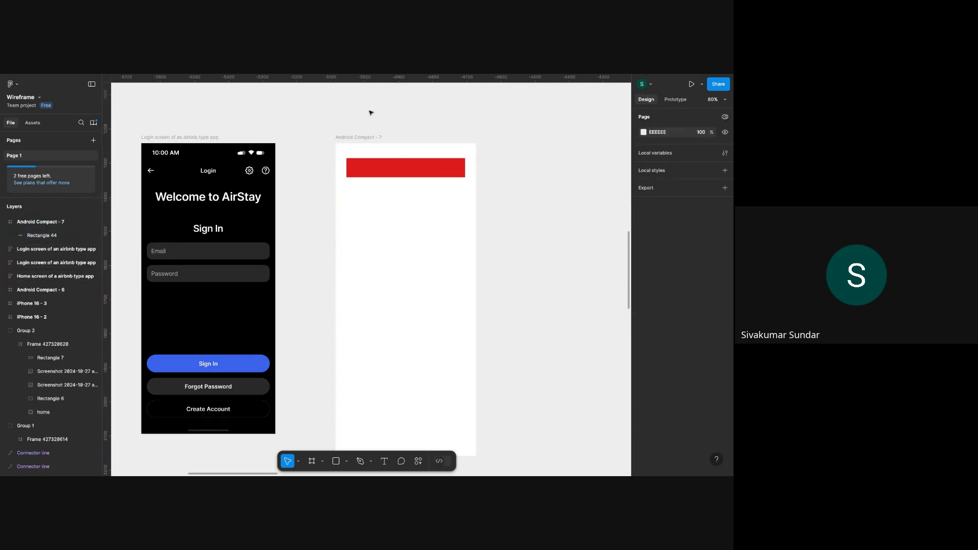
{"action": "left_click", "coordinate": [364, 138]}
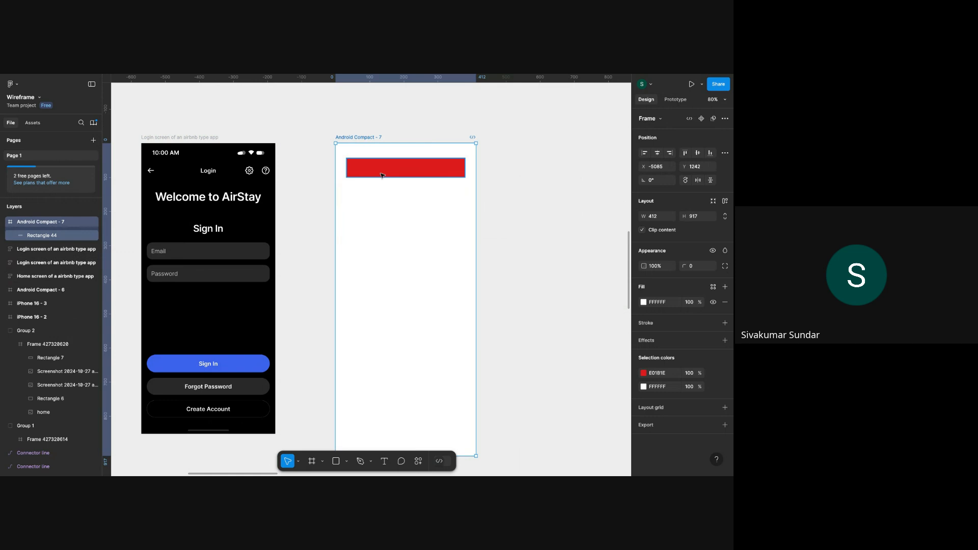
{"action": "left_click", "coordinate": [382, 175]}
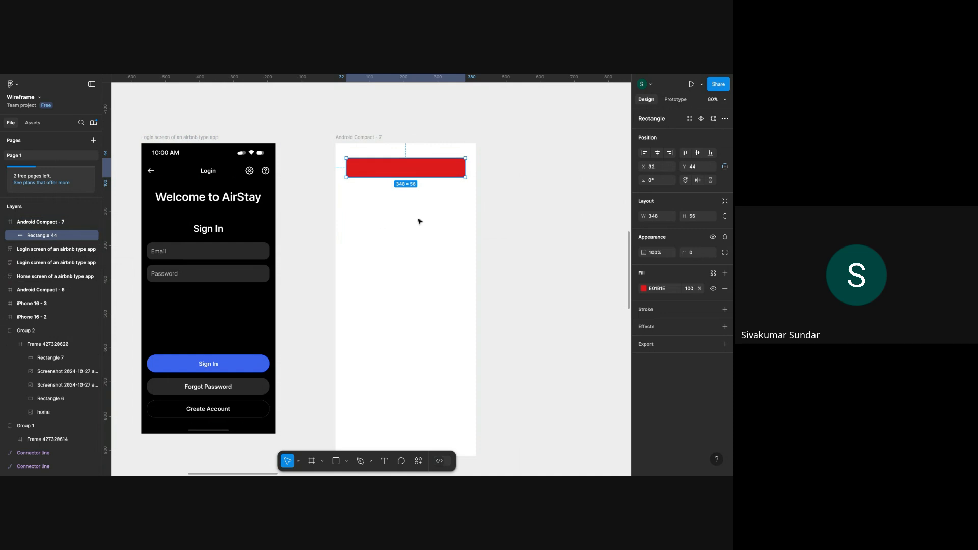
Draw a grey rectangle about 62 high below the red one, align it to X 32 and widen it to 348.
{"action": "left_click", "coordinate": [480, 234]}
{"action": "key", "text": "r"}
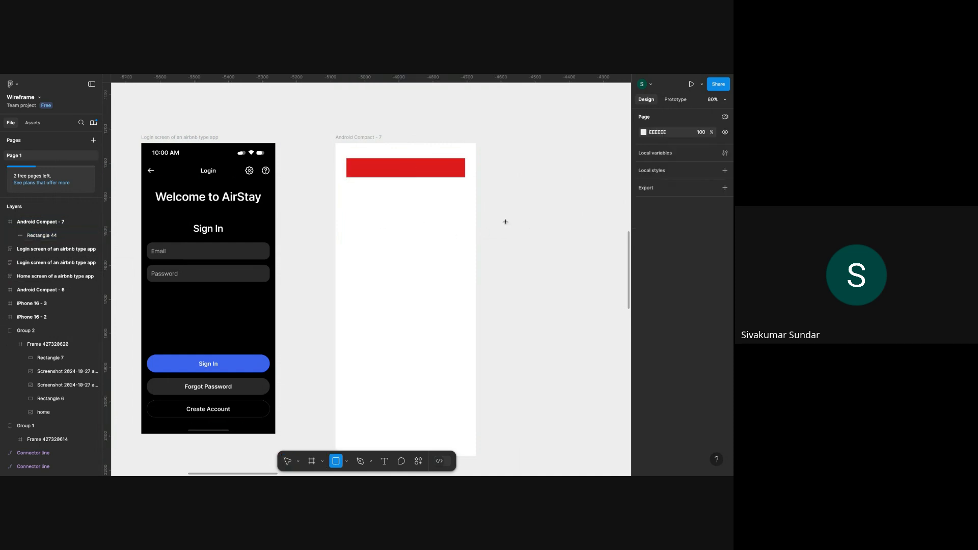
{"action": "left_click_drag", "start_coordinate": [350, 198], "coordinate": [465, 220]}
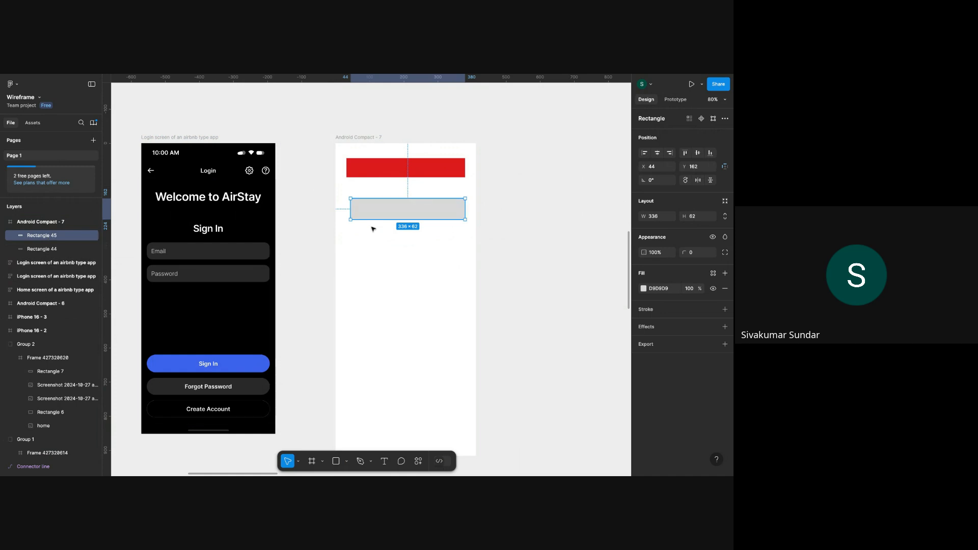
{"action": "left_click", "coordinate": [42, 249], "text": "shift"}
{"action": "left_click", "coordinate": [452, 212]}
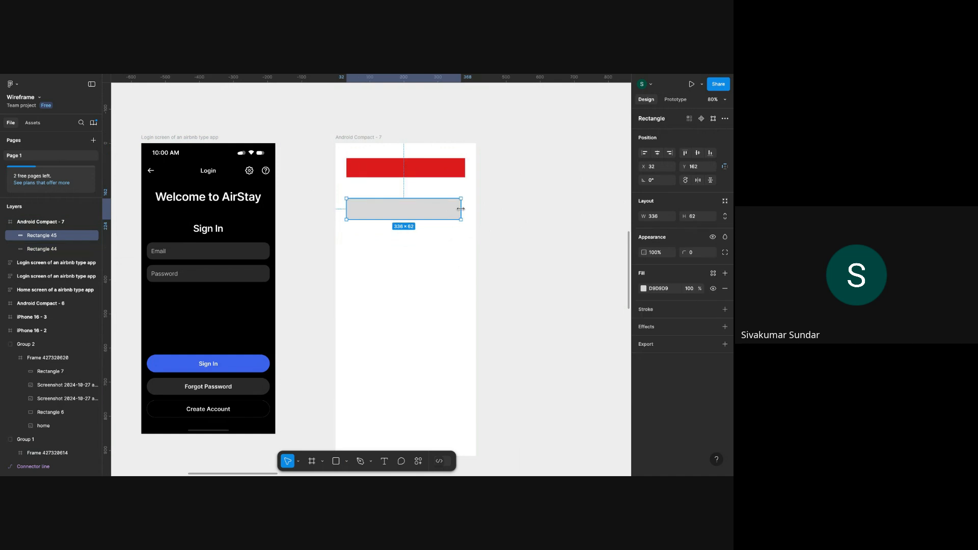
{"action": "left_click_drag", "start_coordinate": [461, 209], "coordinate": [464, 209]}
{"action": "left_click", "coordinate": [512, 200]}
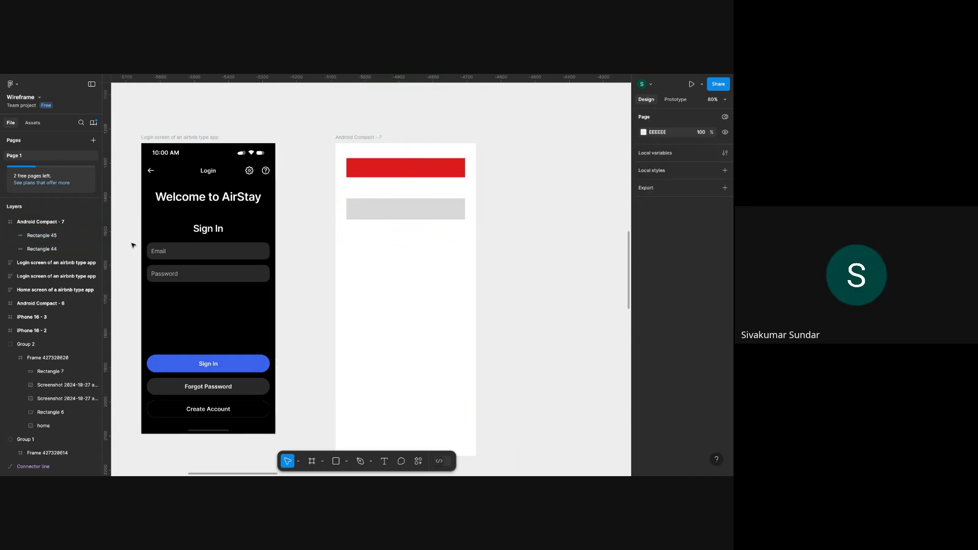
Move the grey rectangle up to Y 72 so it overlaps the lower part of the red one, and select its layer.
{"action": "left_click", "coordinate": [351, 137]}
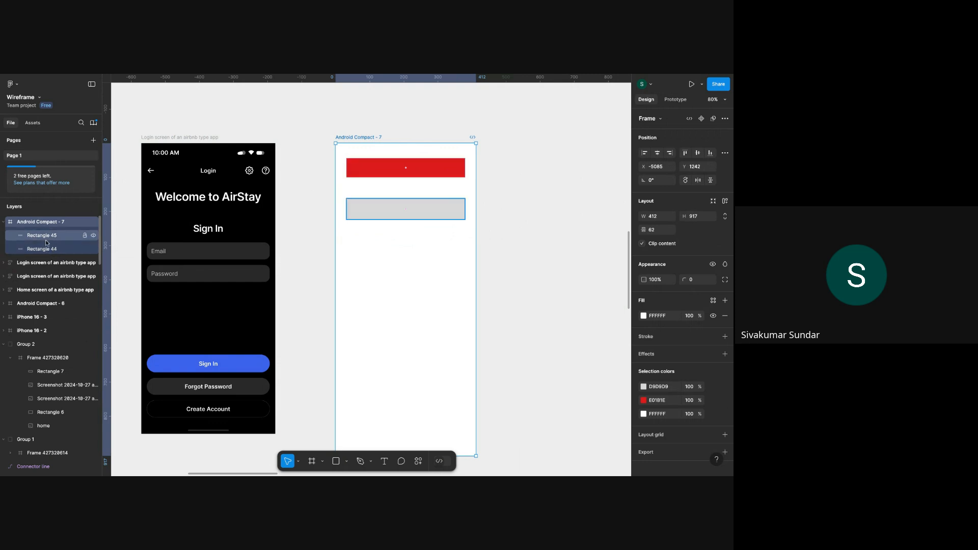
{"action": "left_click_drag", "start_coordinate": [352, 209], "coordinate": [401, 179]}
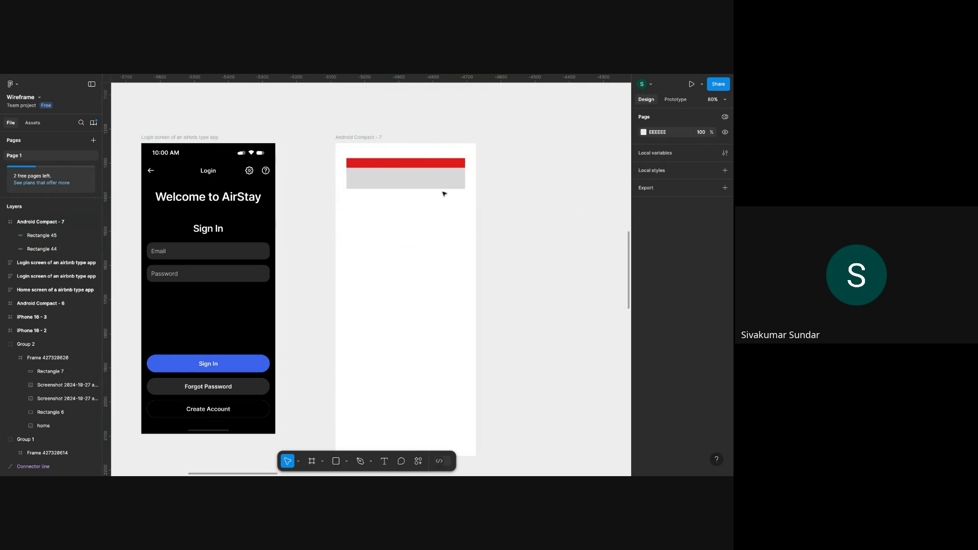
{"action": "left_click", "coordinate": [46, 237]}
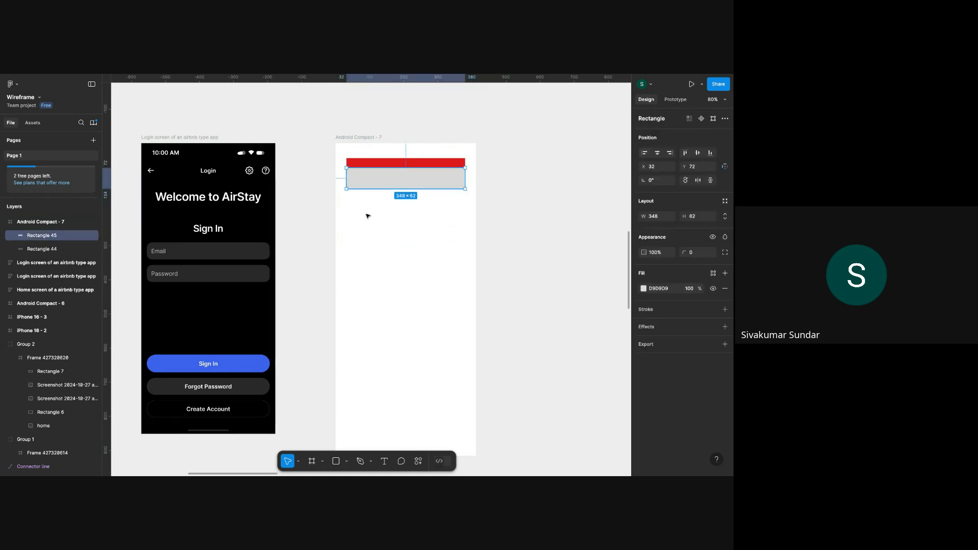
Rename the grey rectangle's layer to "Grey rectangle".
{"action": "double_click", "coordinate": [41, 239]}
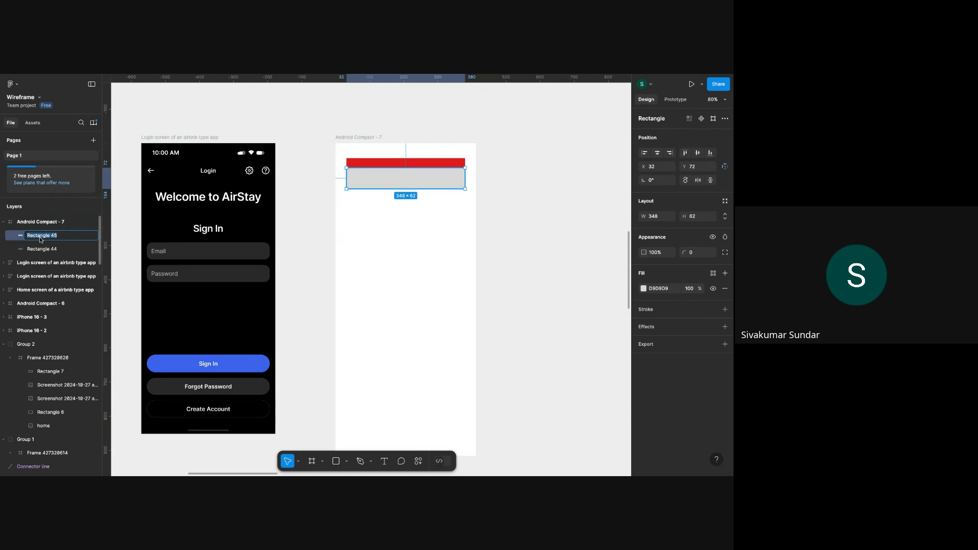
{"action": "type", "text": "Greu rectangle"}
{"action": "left_click", "coordinate": [40, 237]}
{"action": "key", "text": "BackSpace"}
{"action": "type", "text": "y"}
Rename the red rectangle's layer to "Red rectangle".
{"action": "left_click", "coordinate": [44, 249]}
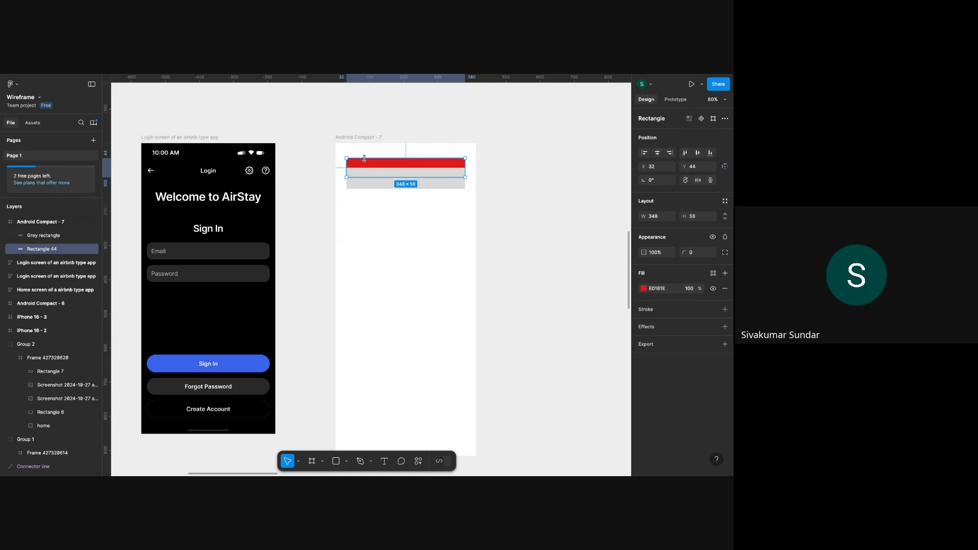
{"action": "double_click", "coordinate": [45, 249]}
{"action": "type", "text": "Red"}
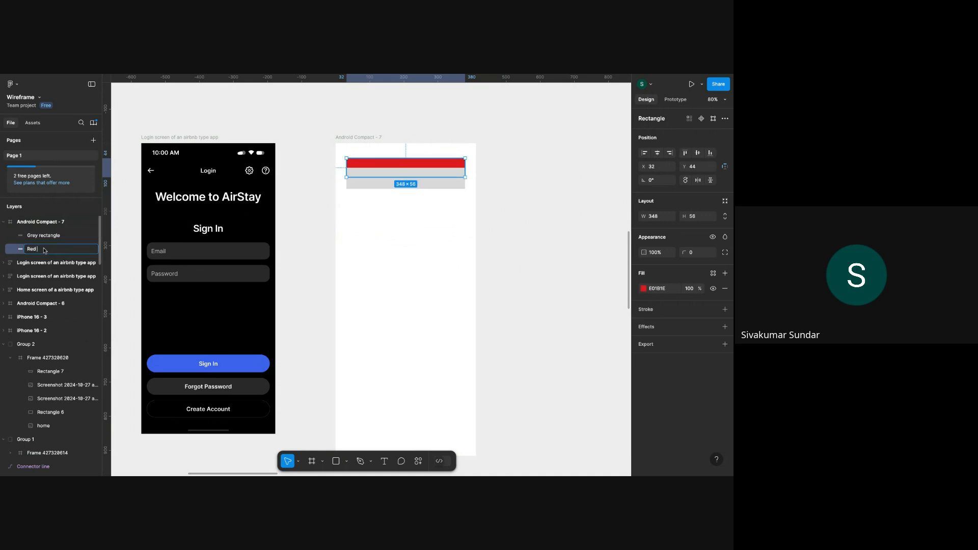
{"action": "type", "text": " rectangle"}
{"action": "left_click", "coordinate": [324, 214]}
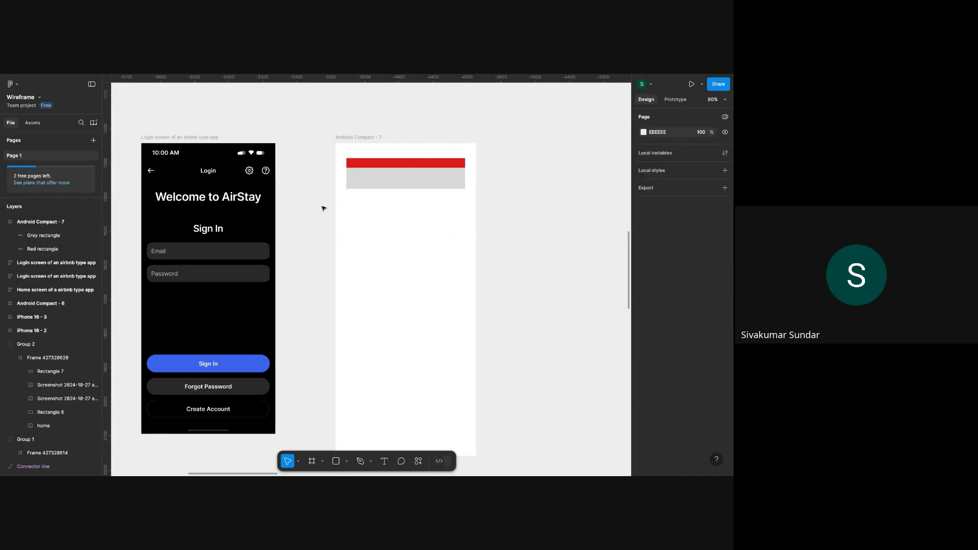
Move the Grey rectangle layer below the Red rectangle layer within the Android Compact - 7 frame.
{"action": "left_click", "coordinate": [411, 176]}
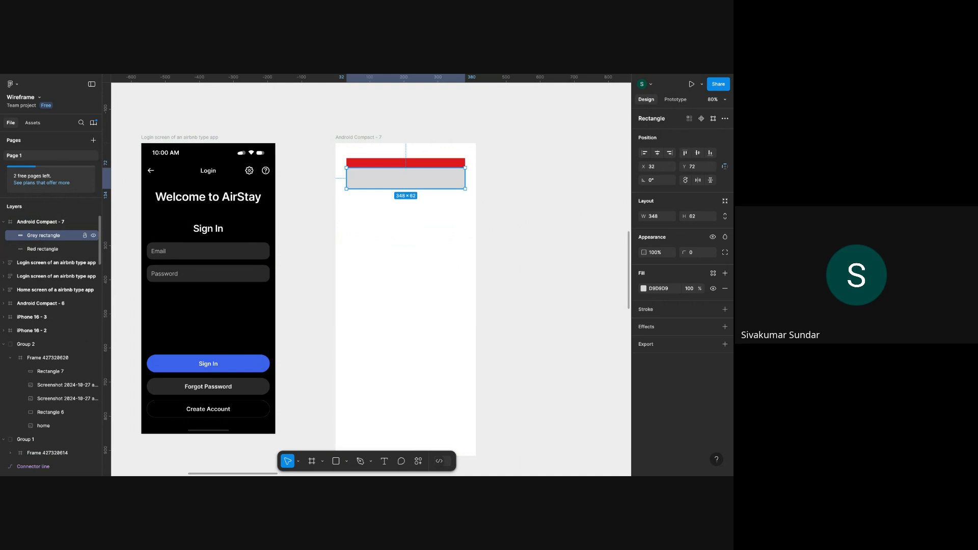
{"action": "left_click_drag", "start_coordinate": [44, 236], "coordinate": [44, 255]}
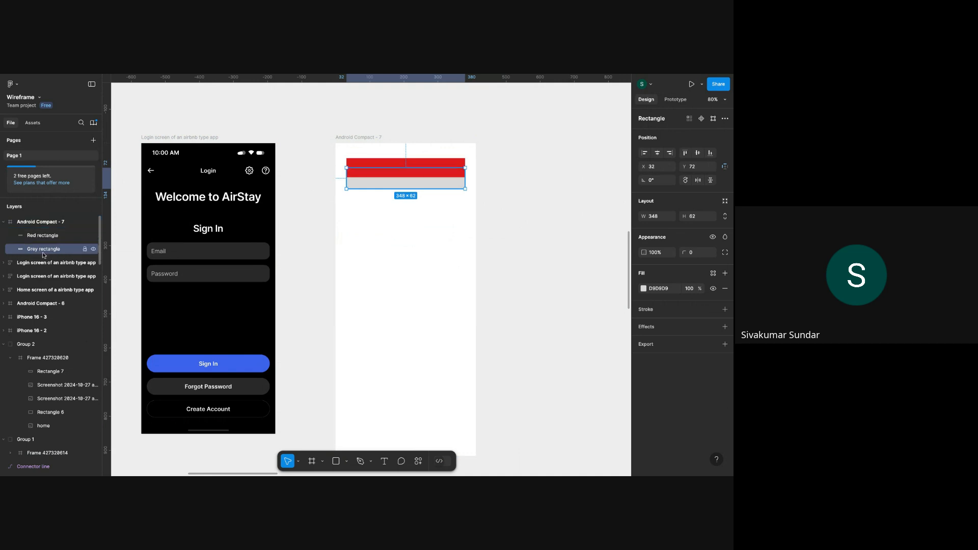
{"action": "left_click", "coordinate": [469, 174]}
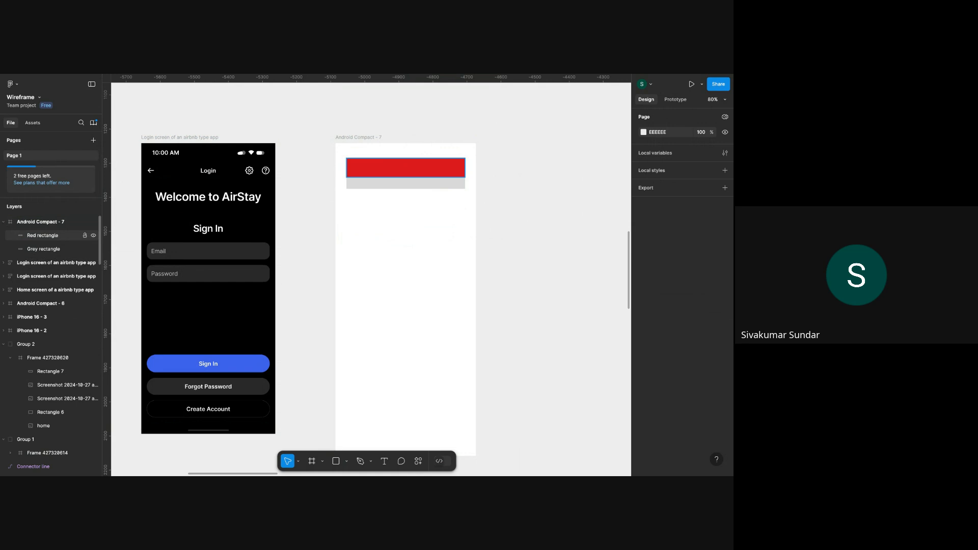
Bring the grey rectangle forward over the red one and send it backward again.
{"action": "left_click", "coordinate": [438, 189]}
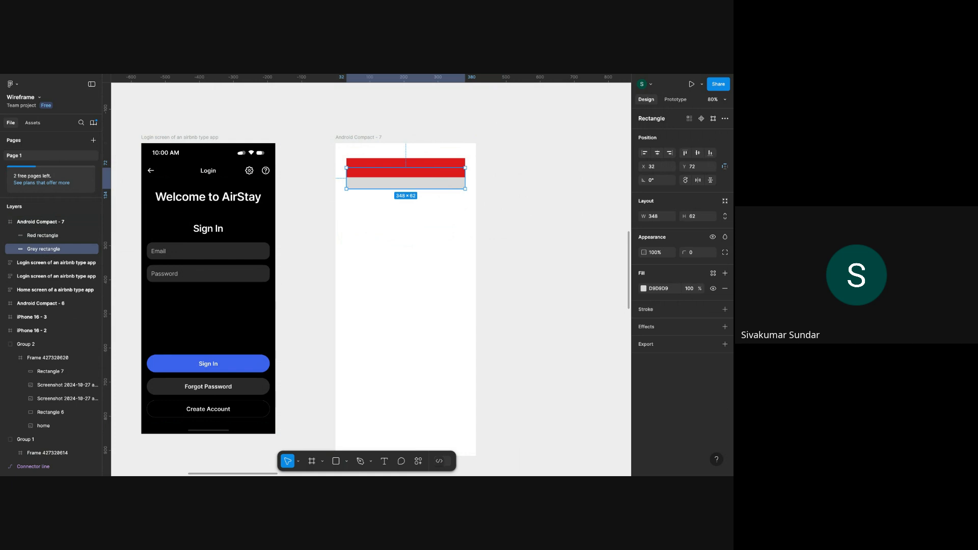
{"action": "key", "text": "ctrl+bracketright"}
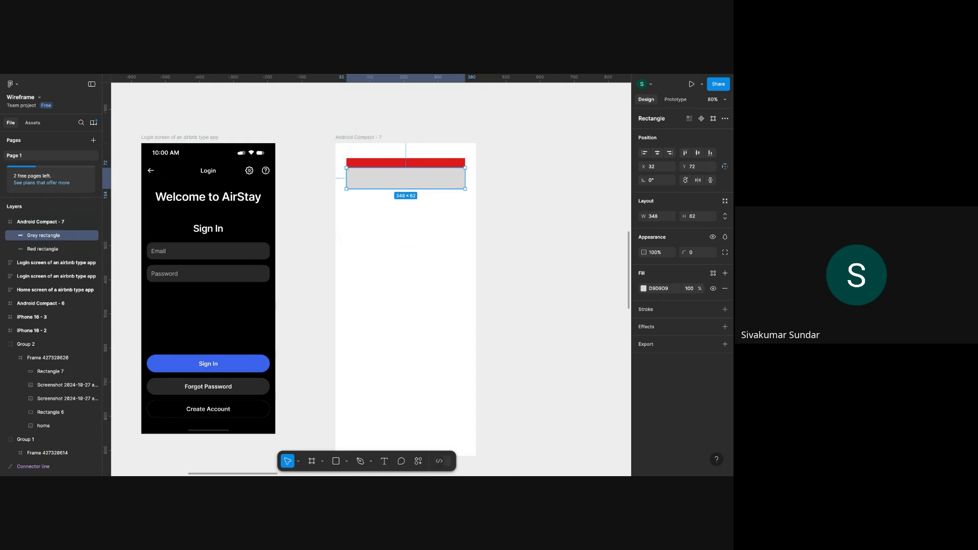
{"action": "key", "text": "ctrl+bracketleft"}
{"action": "left_click", "coordinate": [493, 192]}
Send the red rectangle to the back so the grey one overlaps it.
{"action": "right_click", "coordinate": [440, 172]}
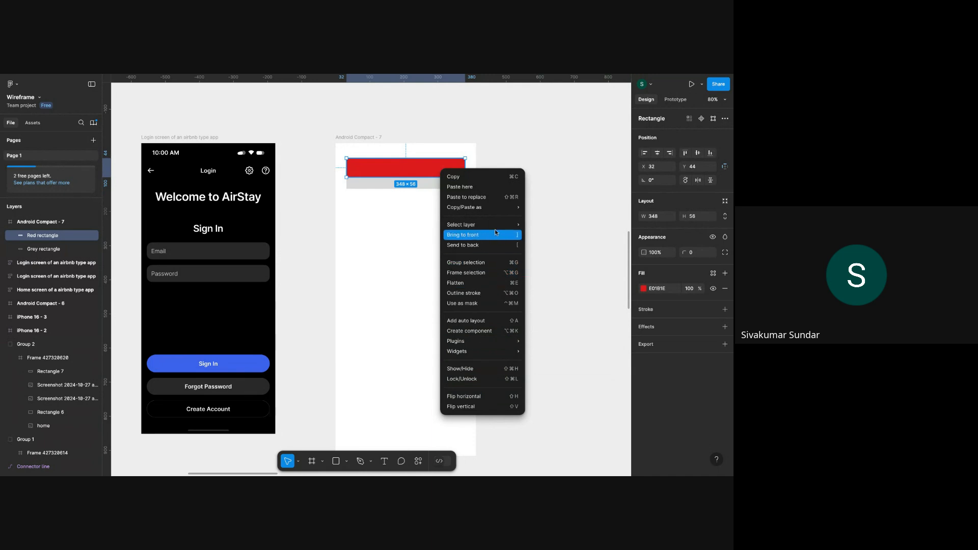
{"action": "mouse_move", "coordinate": [496, 230]}
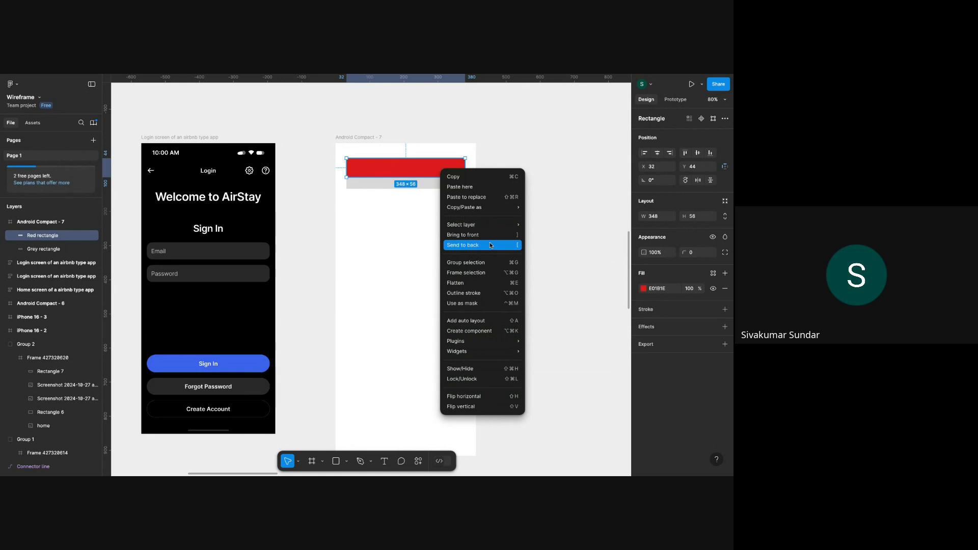
{"action": "left_click", "coordinate": [490, 243]}
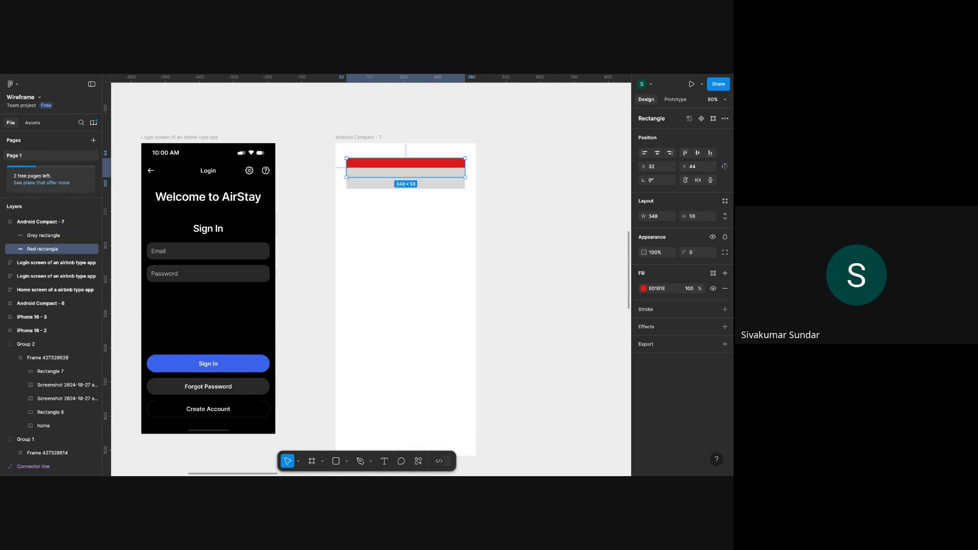
{"action": "left_click", "coordinate": [528, 211]}
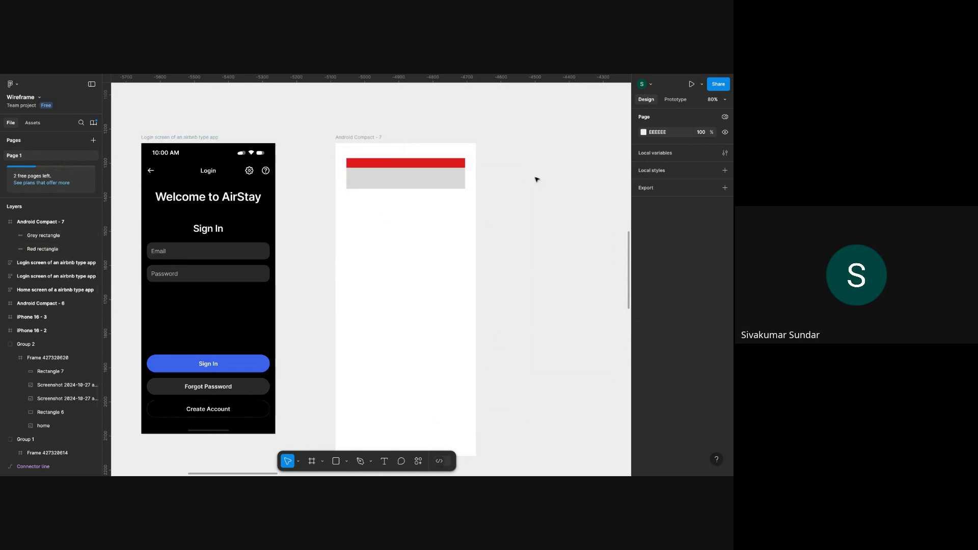
Inspect the grey rectangle's distances to the edges of the Android Compact - 7 frame.
{"action": "left_click", "coordinate": [395, 182]}
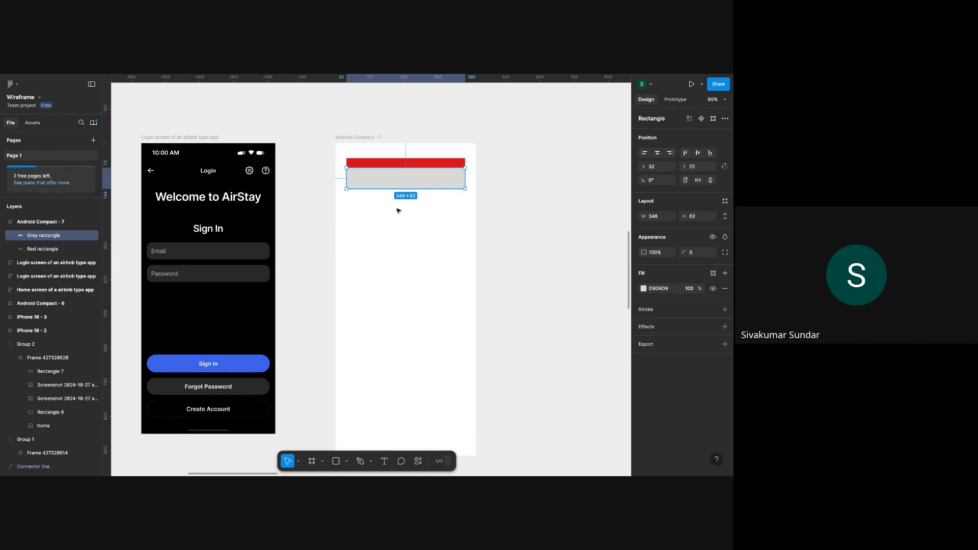
{"action": "key", "text": "alt"}
{"action": "key", "text": "alt"}
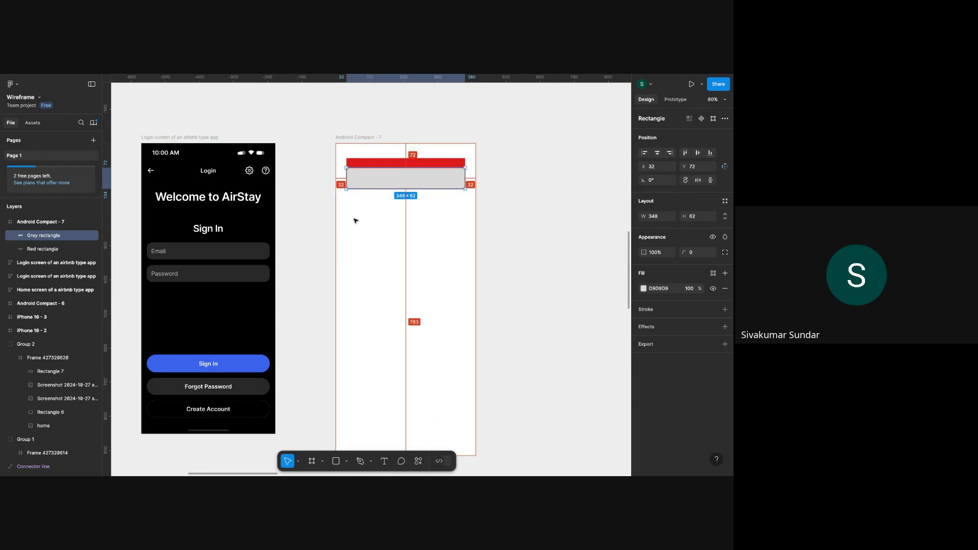
Try an X position of 22 for the grey rectangle, check its frame spacing and undo the move.
{"action": "left_click", "coordinate": [657, 170]}
{"action": "type", "text": "22"}
{"action": "key", "text": "Return"}
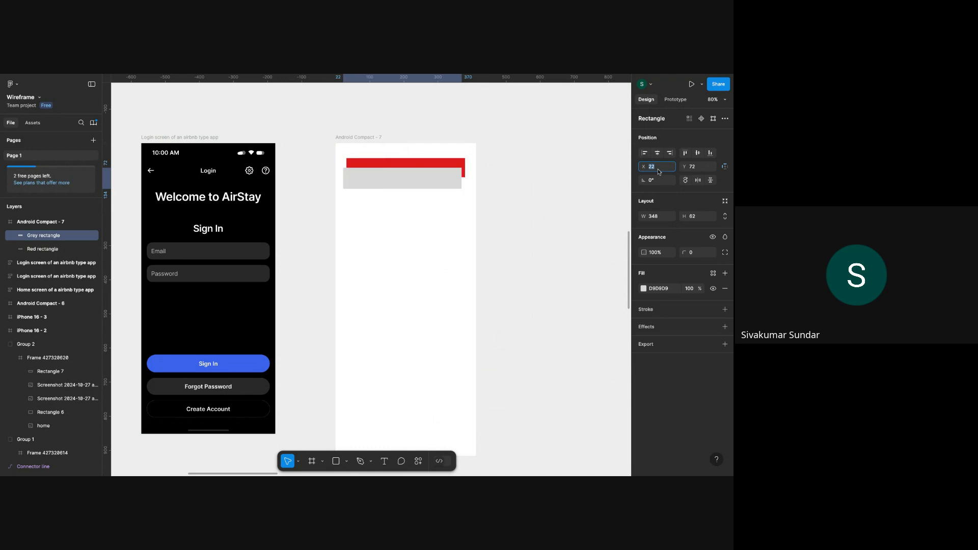
{"action": "key", "text": "alt"}
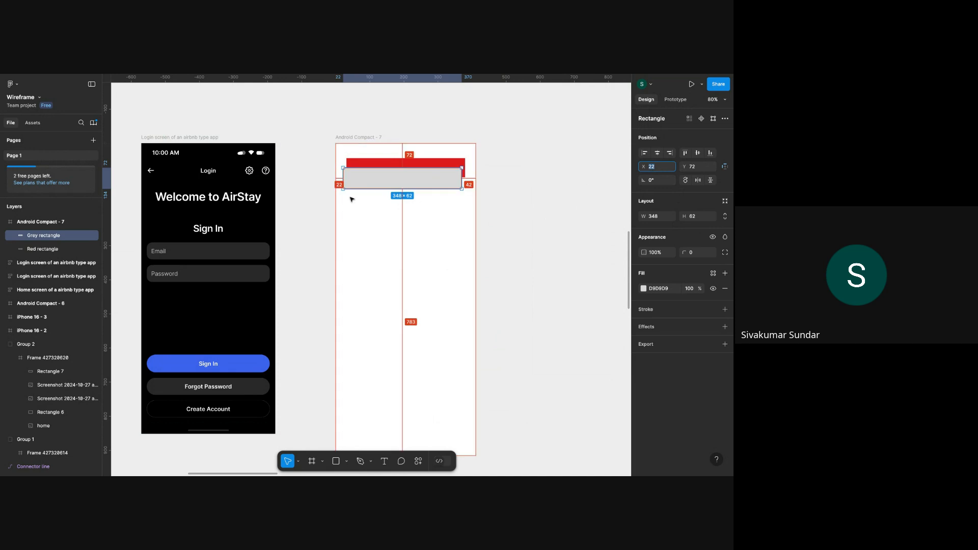
{"action": "key", "text": "super+z"}
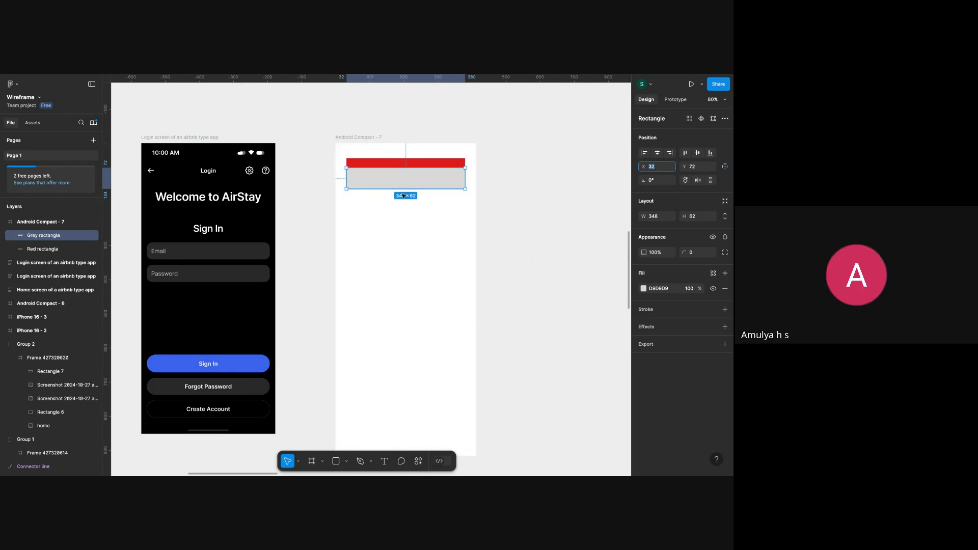
{"action": "left_click", "coordinate": [698, 167]}
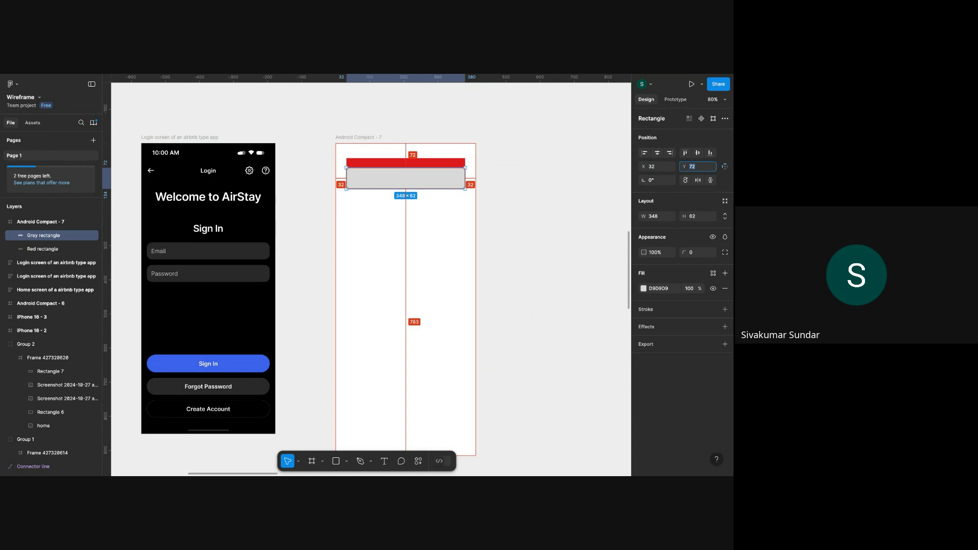
{"action": "left_click", "coordinate": [545, 218]}
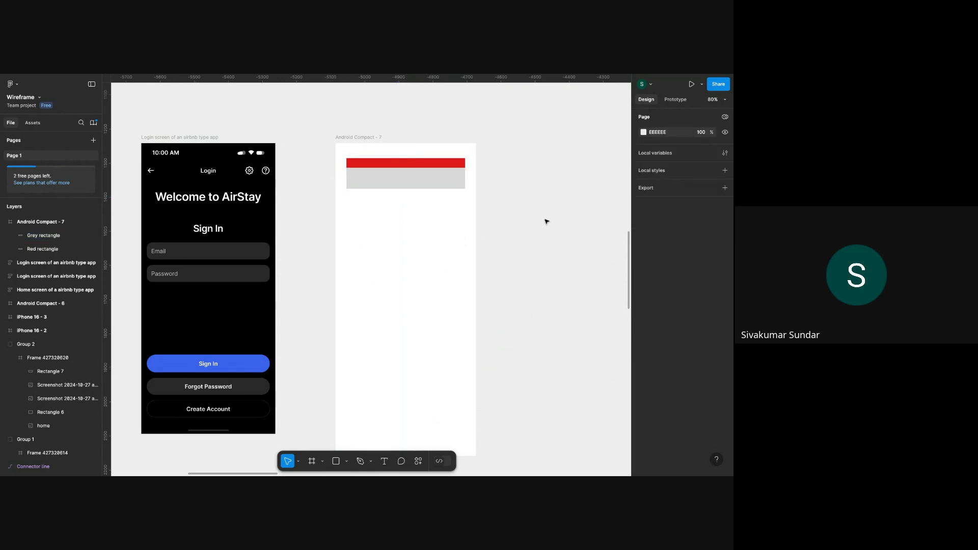
Align the grey rectangle to the frame's left edge, right edge and finally its horizontal centre.
{"action": "left_click", "coordinate": [441, 186]}
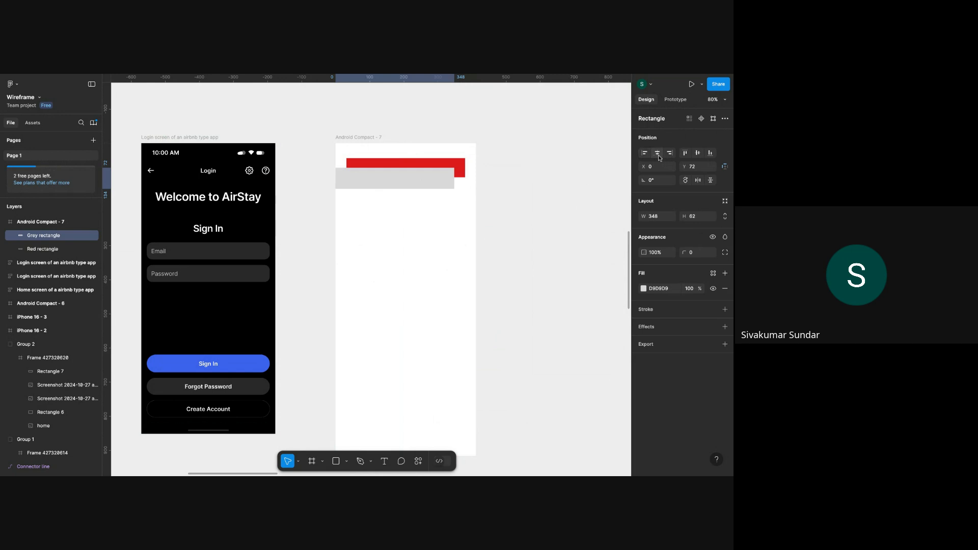
{"action": "left_click", "coordinate": [670, 154]}
{"action": "left_click", "coordinate": [660, 154]}
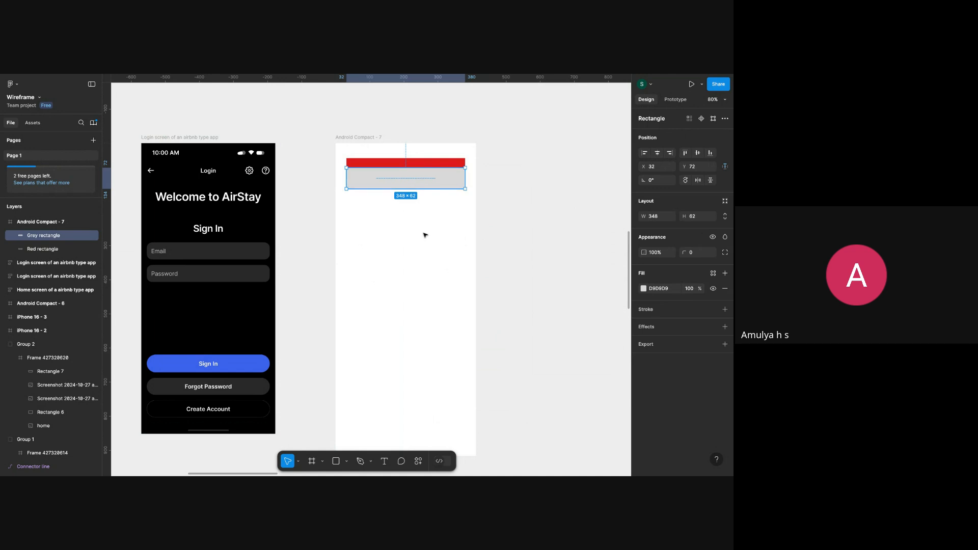
Nudge the grey rectangle about 40 px to the left so it is offset from the red one.
{"action": "key", "text": "shift+Left"}
{"action": "left_click", "coordinate": [464, 165], "text": "shift"}
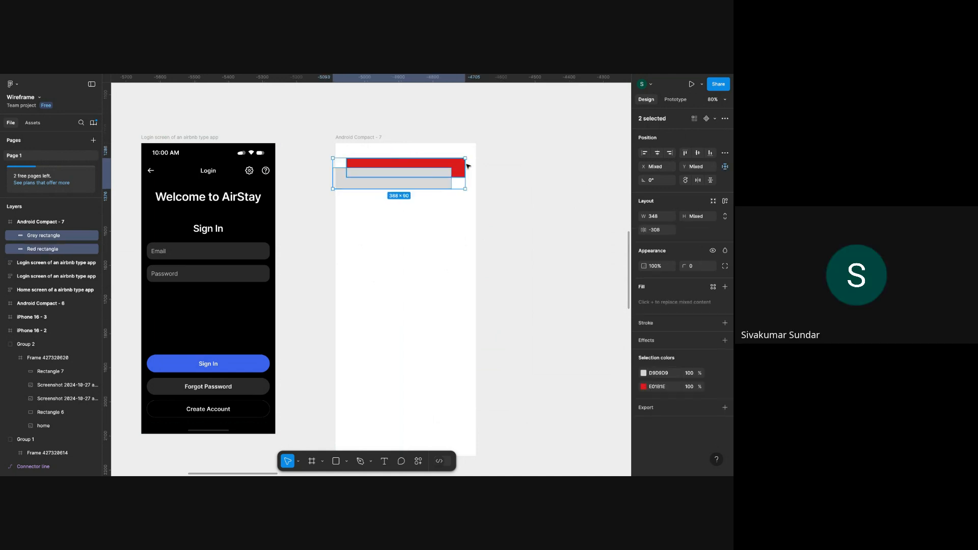
{"action": "left_click", "coordinate": [484, 219]}
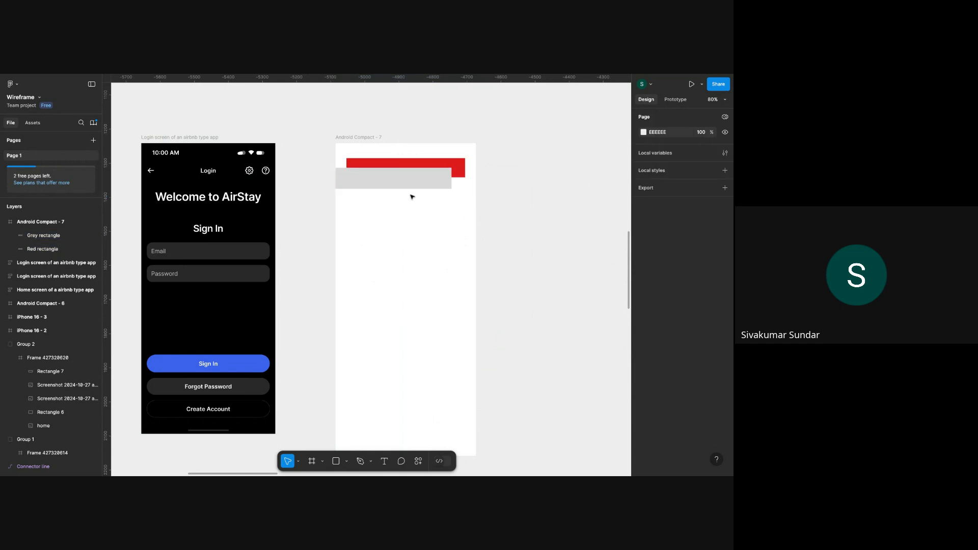
Select both the red and grey rectangles and align them on their horizontal centres.
{"action": "left_click", "coordinate": [413, 187]}
{"action": "left_click", "coordinate": [463, 166]}
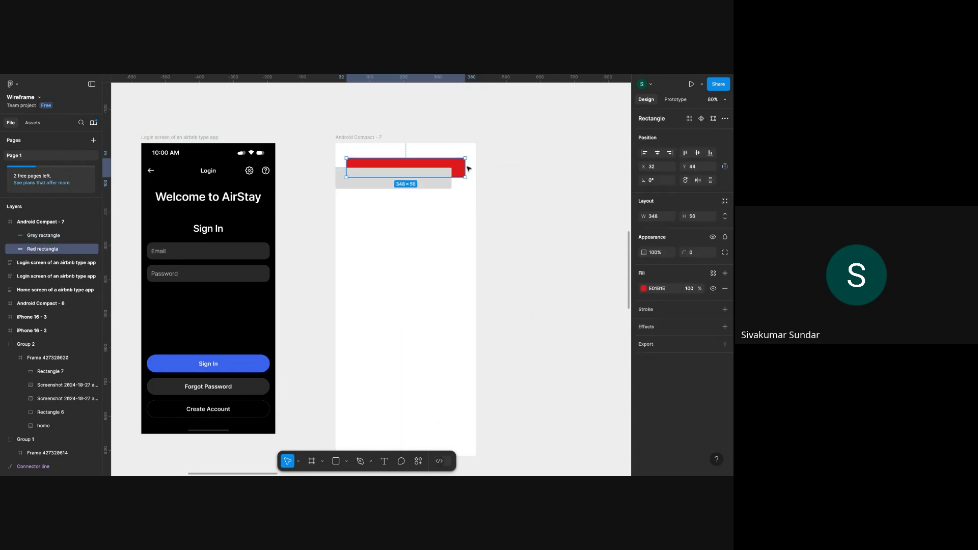
{"action": "left_click", "coordinate": [433, 188], "text": "shift"}
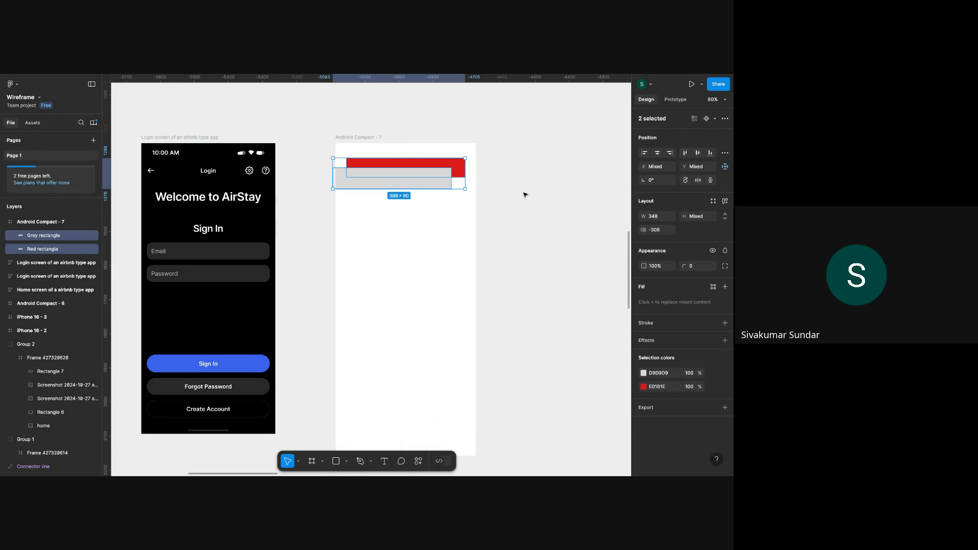
{"action": "left_click_drag", "start_coordinate": [514, 151], "coordinate": [423, 194]}
{"action": "left_click", "coordinate": [657, 153]}
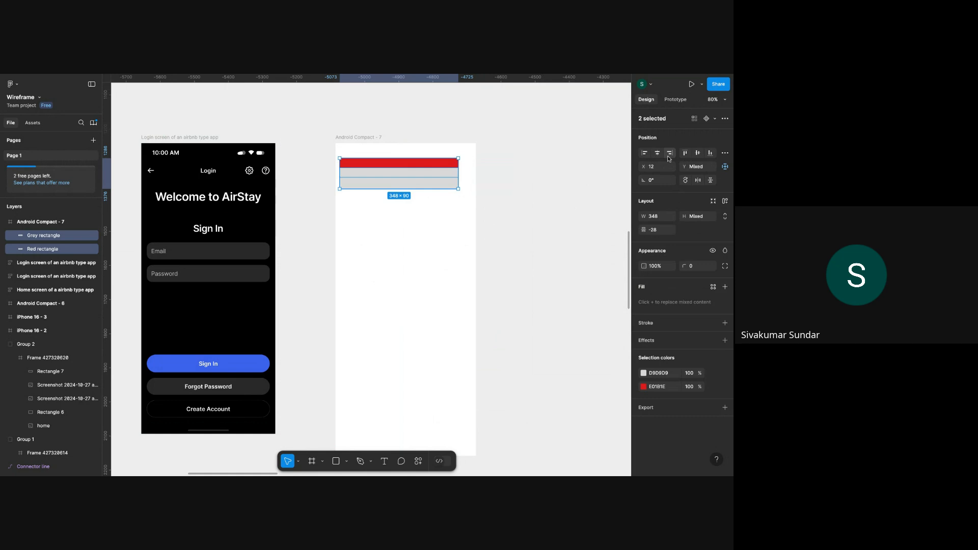
{"action": "left_click", "coordinate": [502, 243]}
Align the tops of the red and grey rectangles and undo that alignment.
{"action": "left_click", "coordinate": [448, 163]}
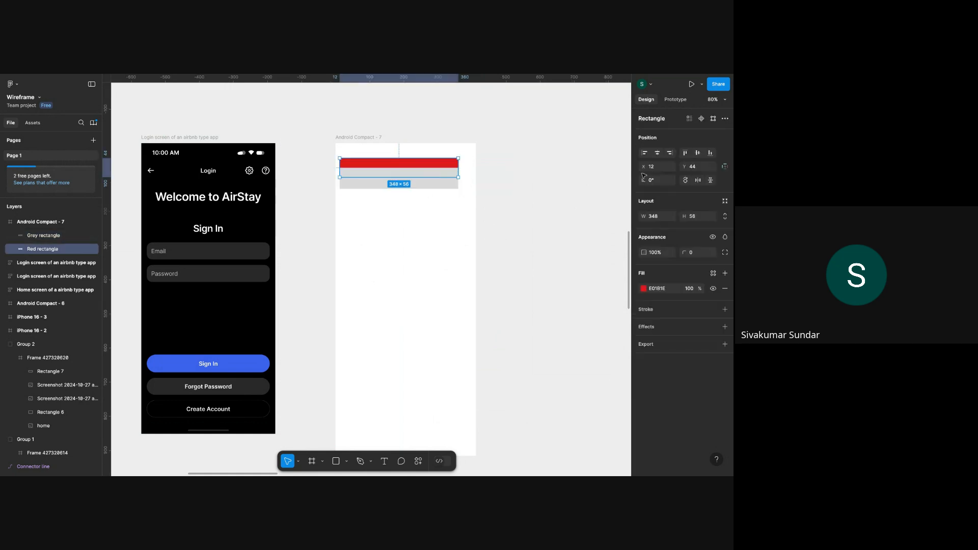
{"action": "left_click", "coordinate": [434, 187], "text": "shift"}
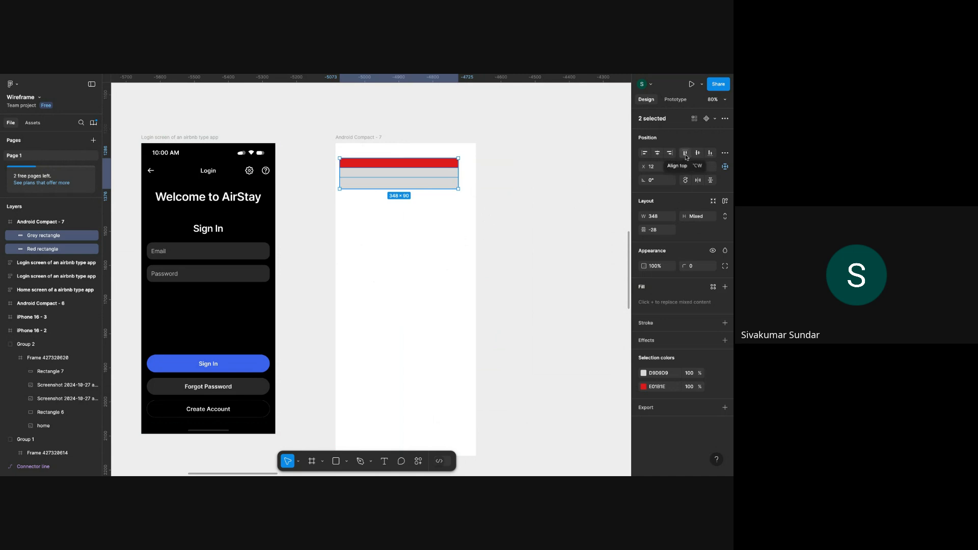
{"action": "left_click", "coordinate": [685, 153]}
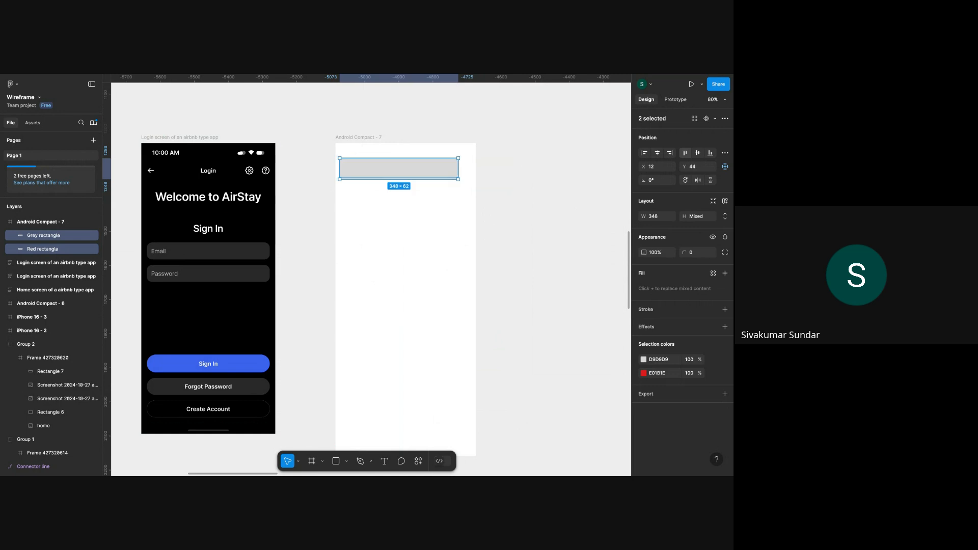
{"action": "key", "text": "ctrl+z"}
{"action": "left_click", "coordinate": [513, 216]}
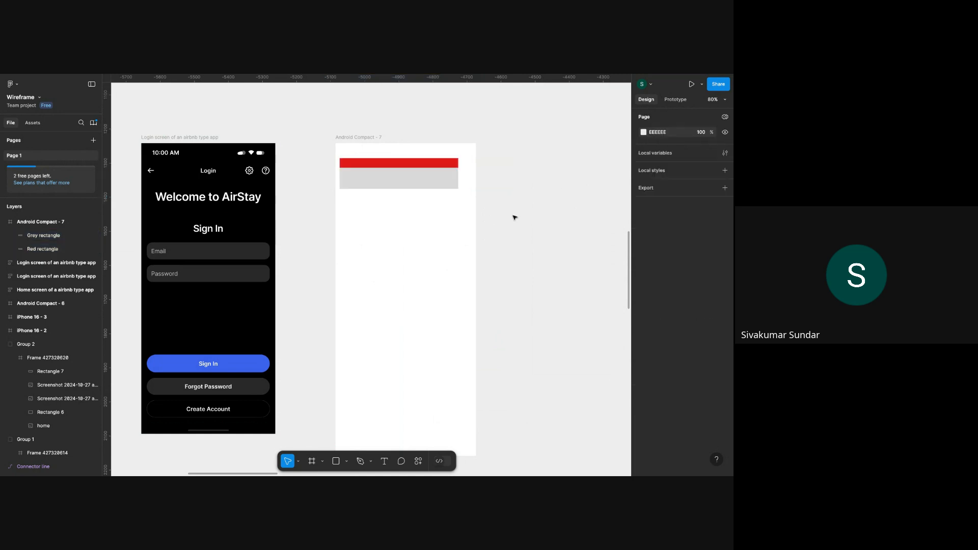
Shrink the grey rectangle to about 208 by 37, keeping it centred on the red one.
{"action": "left_click", "coordinate": [413, 184]}
{"action": "left_click_drag", "start_coordinate": [411, 189], "coordinate": [410, 180]}
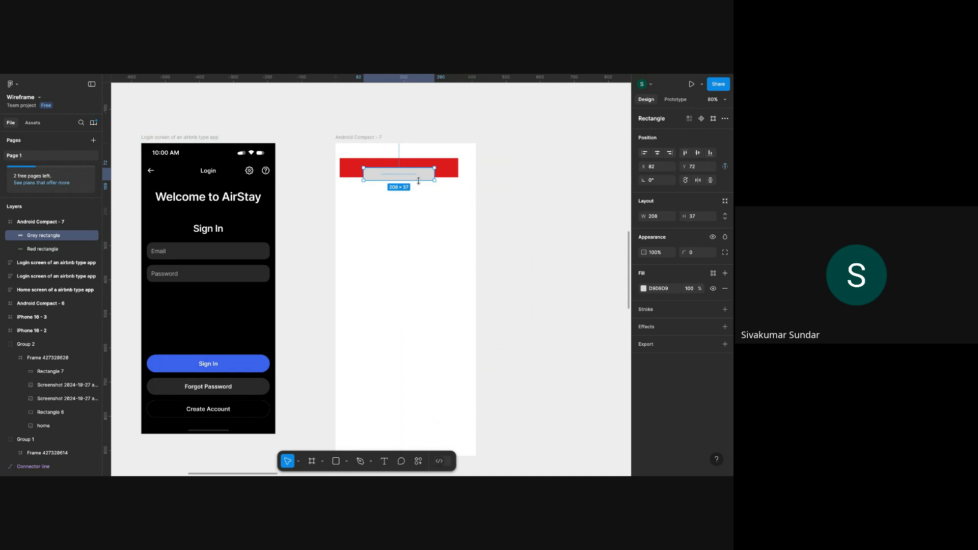
Align both rectangles by their tops, vertical centres and finally bottoms, and shift the pair slightly to the right.
{"action": "left_click", "coordinate": [456, 175], "text": "shift"}
{"action": "left_click", "coordinate": [685, 152]}
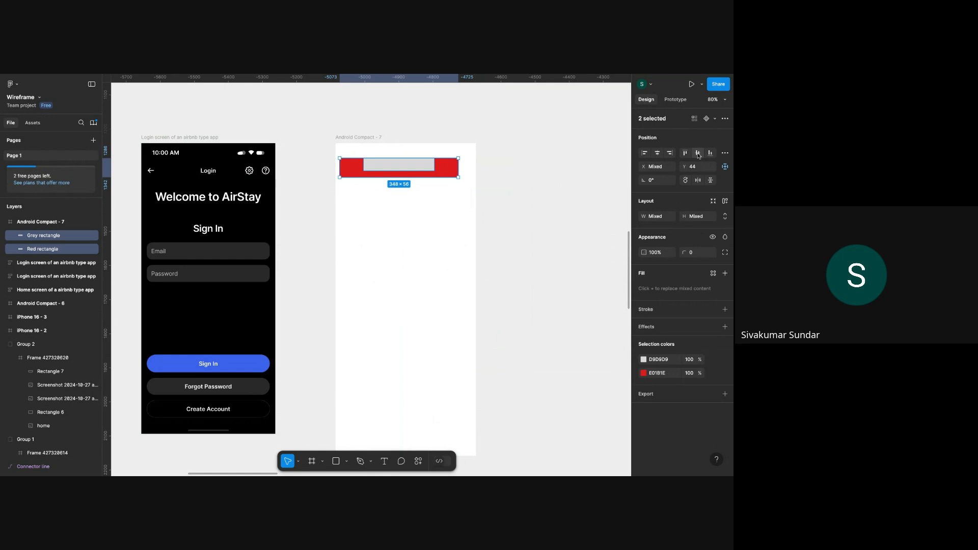
{"action": "left_click", "coordinate": [697, 153]}
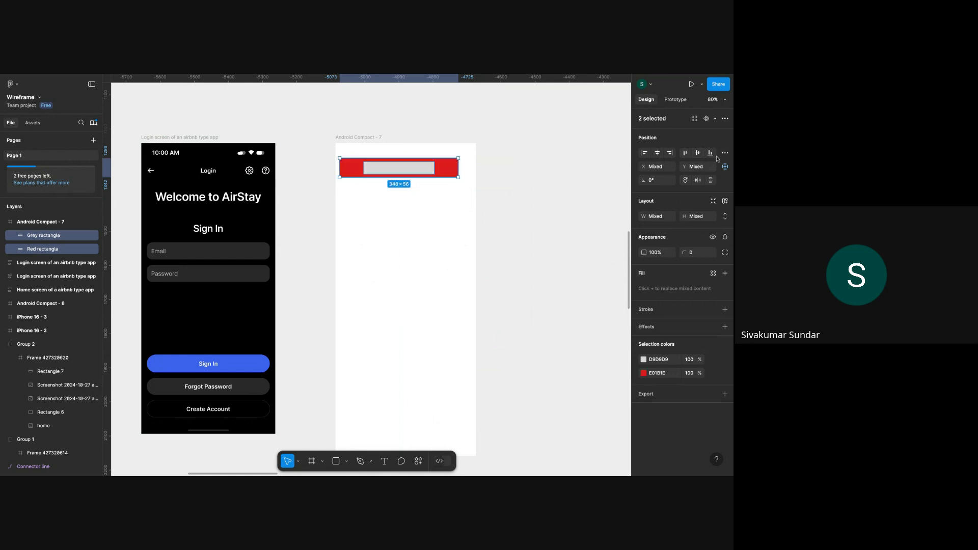
{"action": "left_click", "coordinate": [710, 153]}
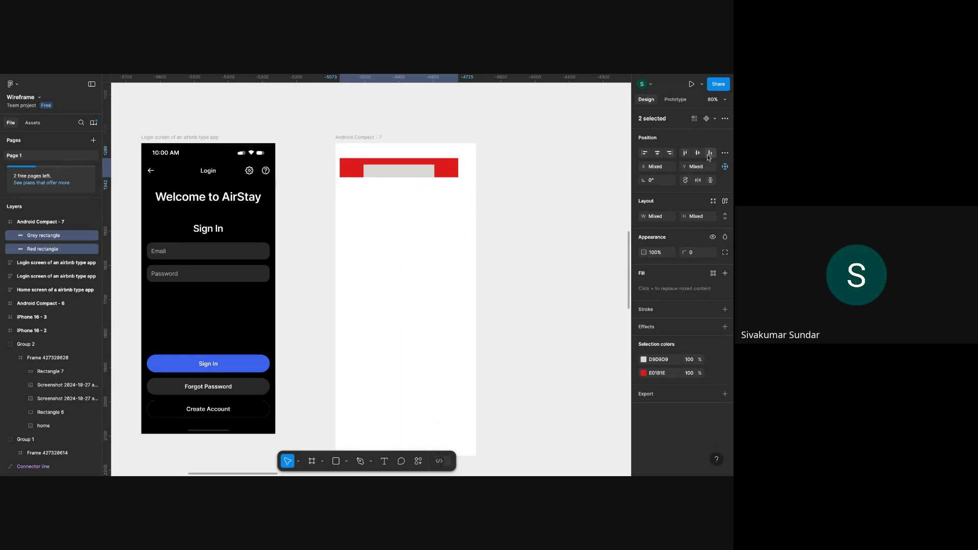
{"action": "left_click_drag", "start_coordinate": [430, 173], "coordinate": [436, 172]}
{"action": "left_click", "coordinate": [521, 169]}
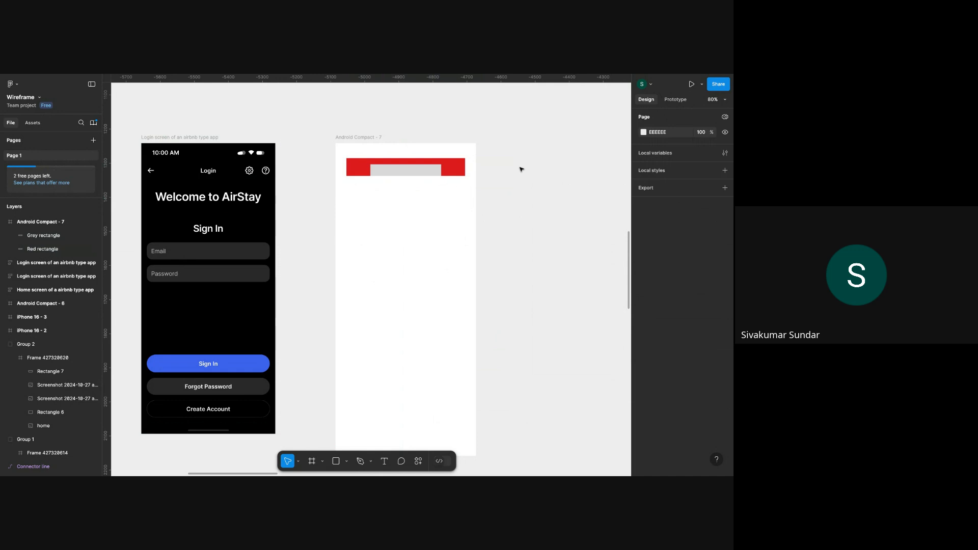
Delete the grey rectangle from the Android Compact - 7 frame.
{"action": "left_click", "coordinate": [421, 172]}
{"action": "key", "text": "Delete"}
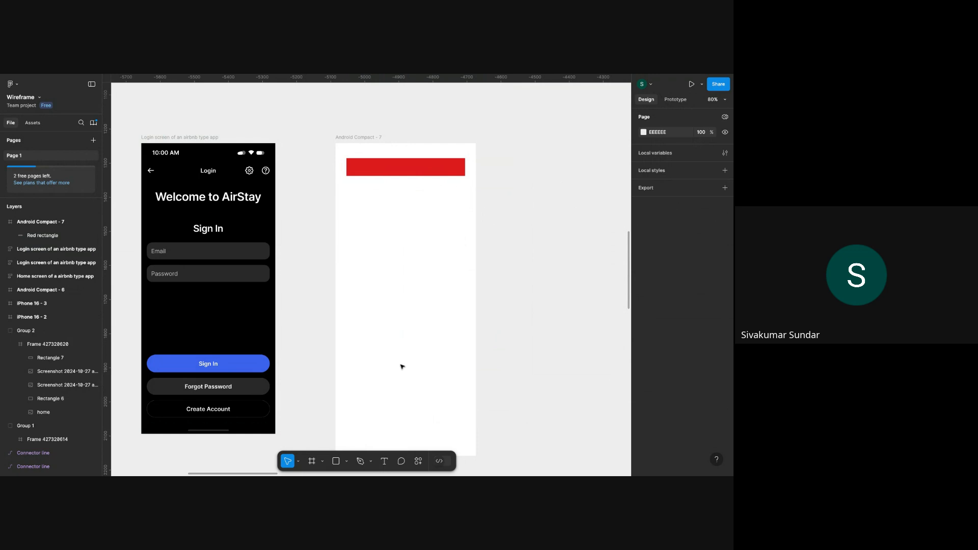
{"action": "key", "text": "t"}
{"action": "left_click", "coordinate": [382, 234]}
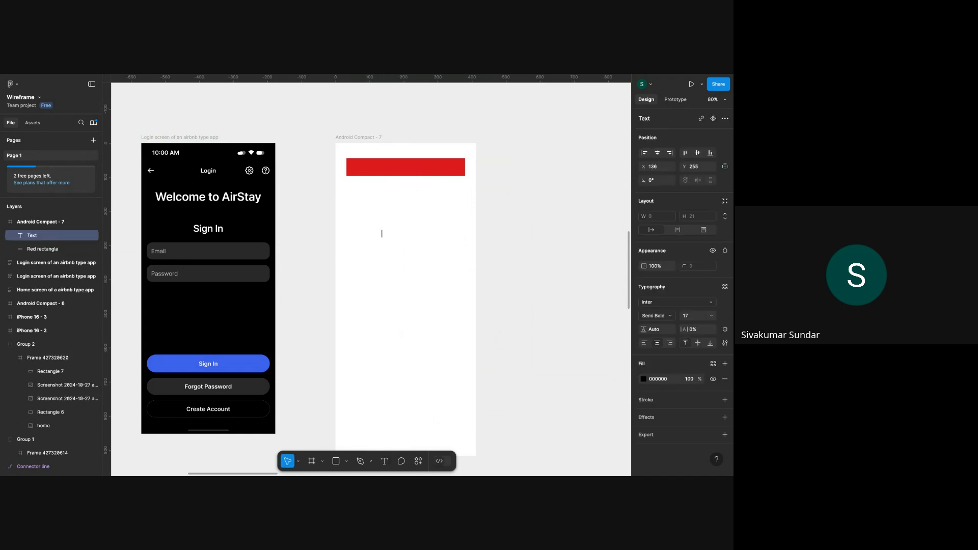
{"action": "left_click", "coordinate": [505, 259]}
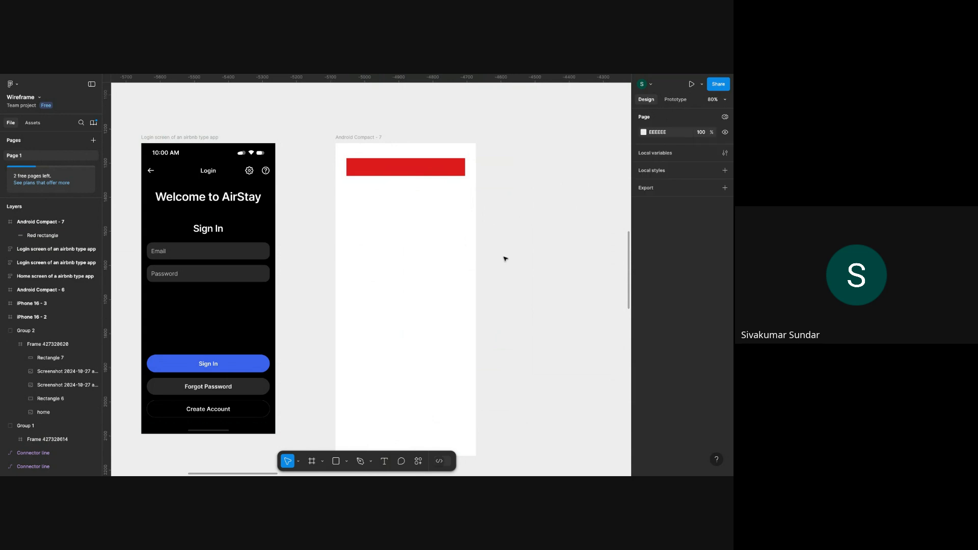
Add a text layer reading "Welcome to Airstay" on the empty canvas beside the Android Compact - 7 frame.
{"action": "key", "text": "t"}
{"action": "left_click", "coordinate": [498, 198]}
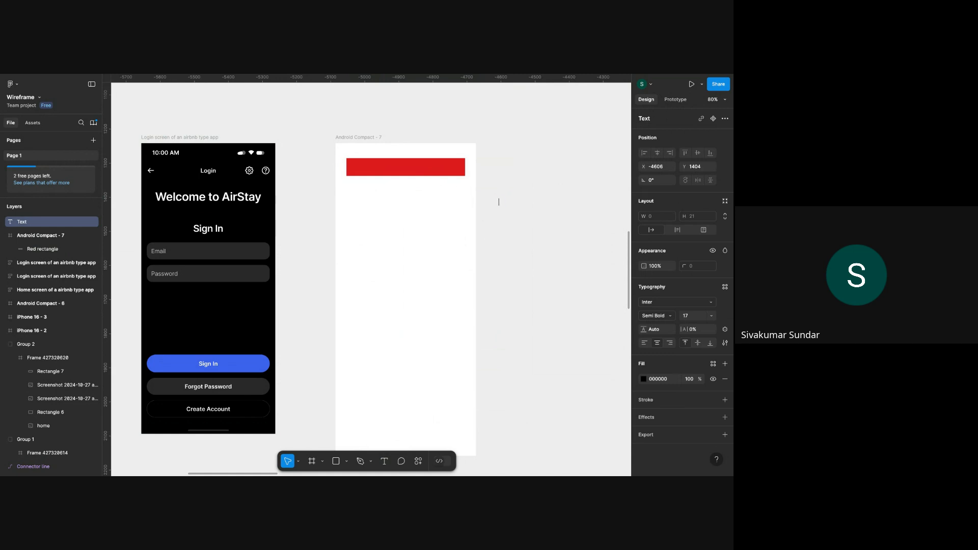
{"action": "type", "text": "welcome"}
{"action": "key", "text": "super+a"}
{"action": "type", "text": "Welcome to Airstay"}
{"action": "key", "text": "Escape"}
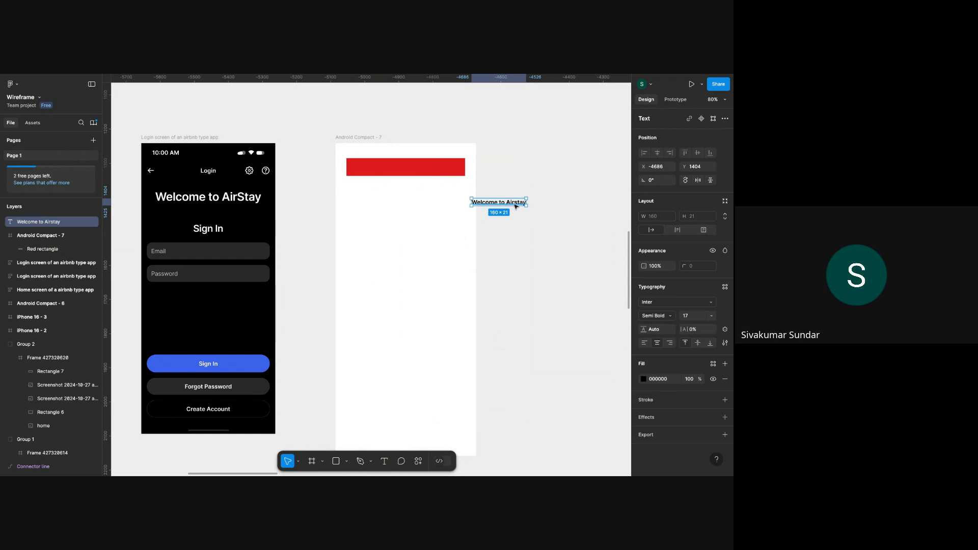
Move the "Welcome to Airstay" text over the frame, centred under the red rectangle, and nudge it up 7 pixels.
{"action": "left_click_drag", "start_coordinate": [515, 206], "coordinate": [422, 198]}
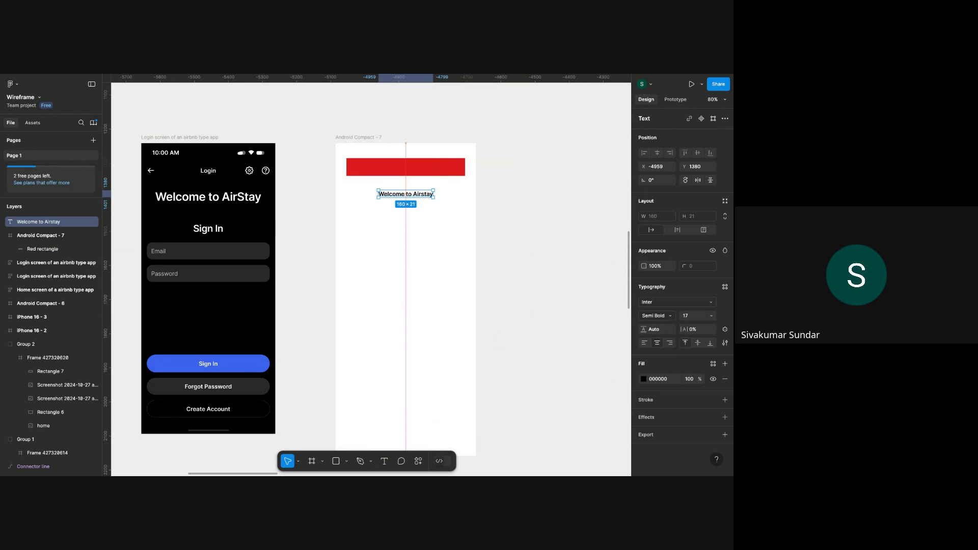
{"action": "key", "text": "Up"}
{"action": "key", "text": "Up"}
{"action": "key", "text": "Up"}
{"action": "key", "text": "Up"}
{"action": "key", "text": "Up"}
{"action": "key", "text": "Up"}
{"action": "key", "text": "Up"}
{"action": "left_click", "coordinate": [544, 228]}
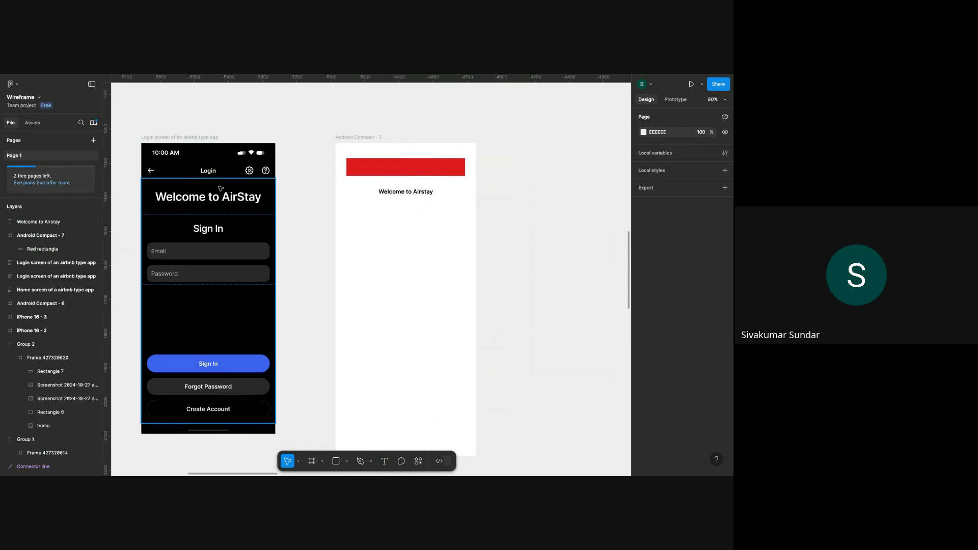
Preview alternative fonts on the "Welcome to Airstay" text and leave it set in Inter.
{"action": "left_click", "coordinate": [418, 194]}
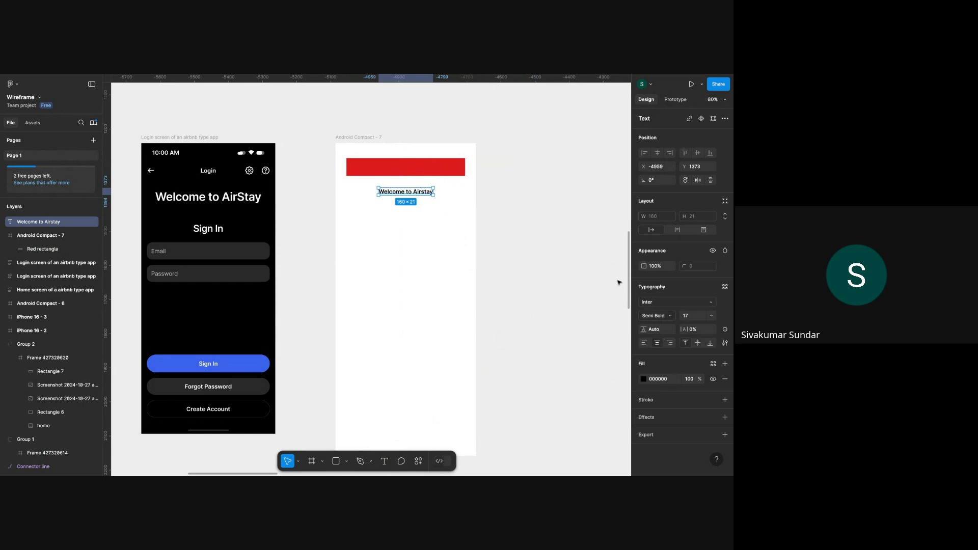
{"action": "left_click", "coordinate": [652, 304]}
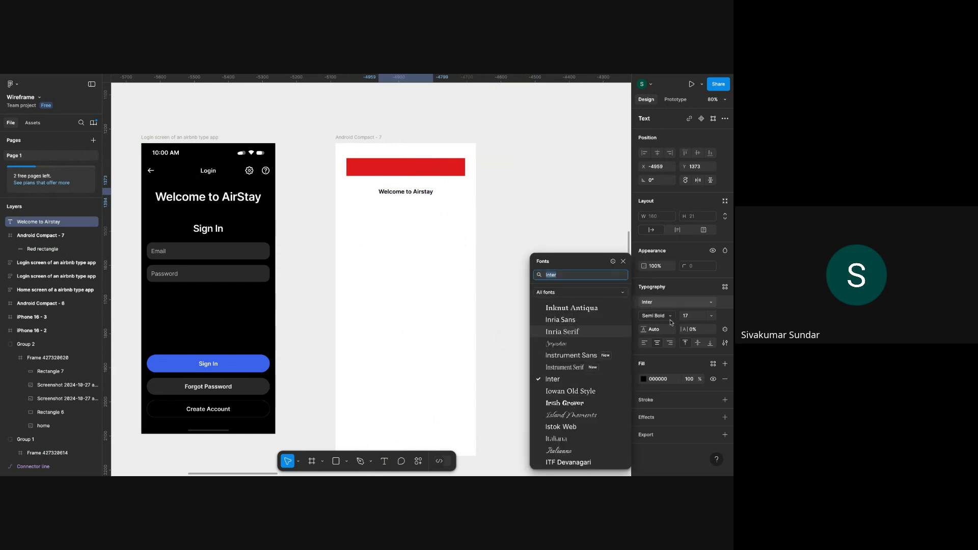
{"action": "left_click", "coordinate": [584, 318]}
{"action": "key", "text": "ctrl+z"}
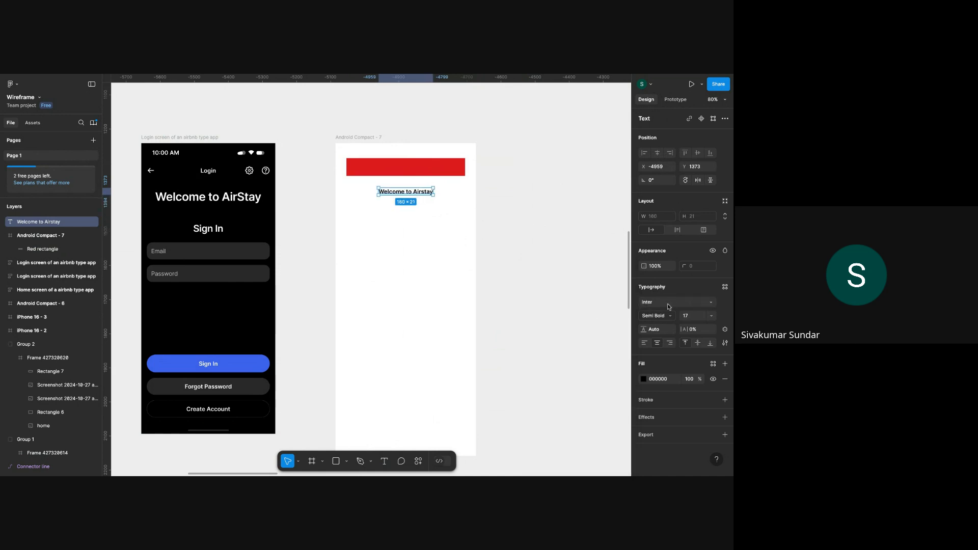
{"action": "left_click", "coordinate": [669, 304]}
{"action": "scroll", "coordinate": [566, 387], "scroll_direction": "down", "scroll_amount": 5}
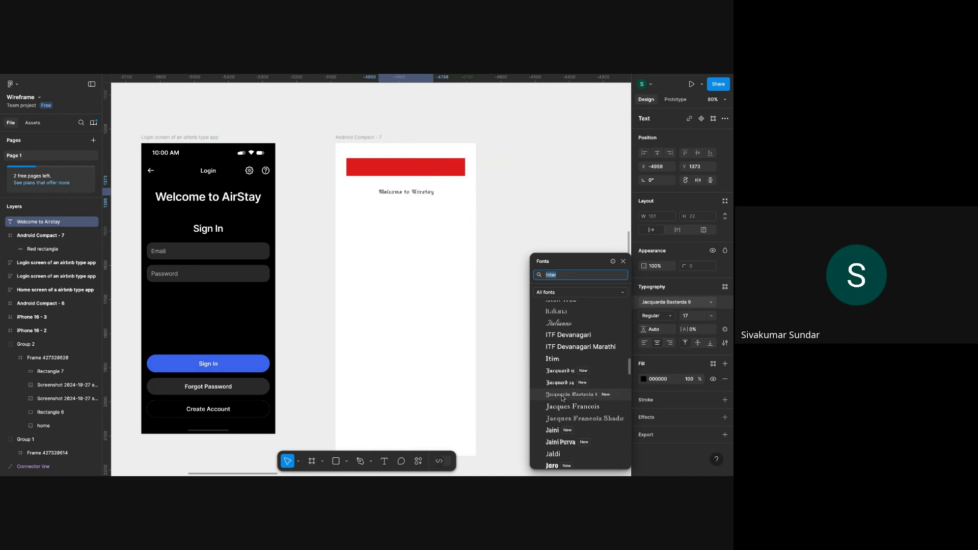
{"action": "scroll", "coordinate": [563, 398], "scroll_direction": "down", "scroll_amount": 4}
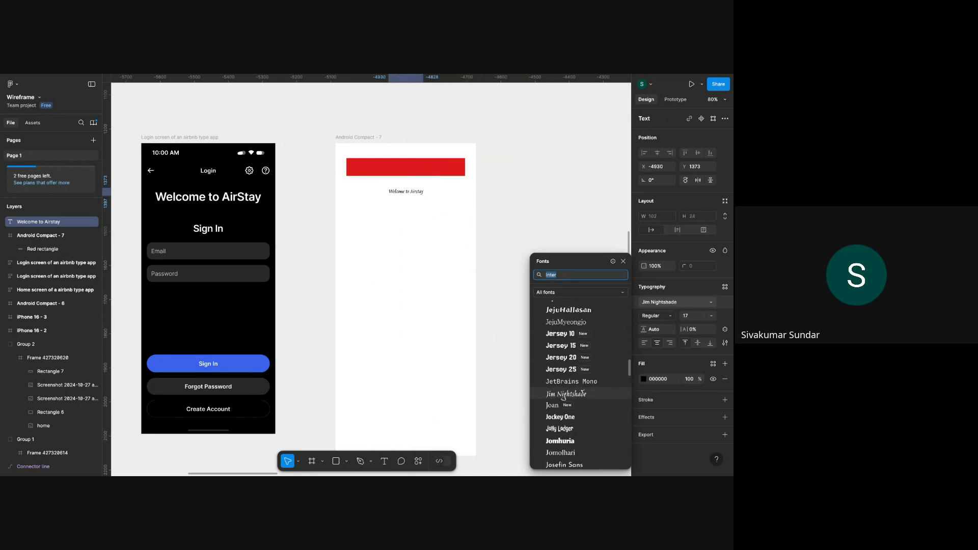
{"action": "scroll", "coordinate": [565, 395], "scroll_direction": "down", "scroll_amount": 2}
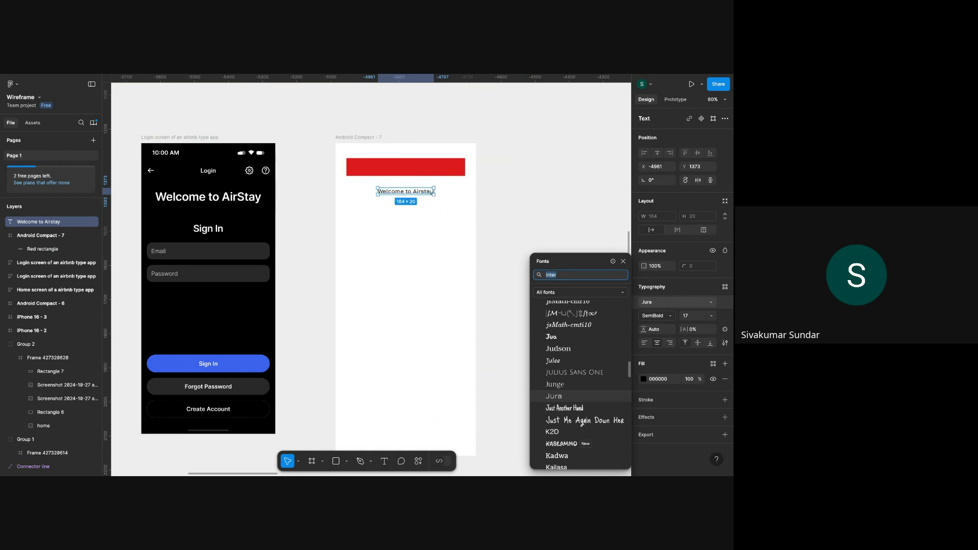
{"action": "scroll", "coordinate": [576, 387], "scroll_direction": "up", "scroll_amount": 6}
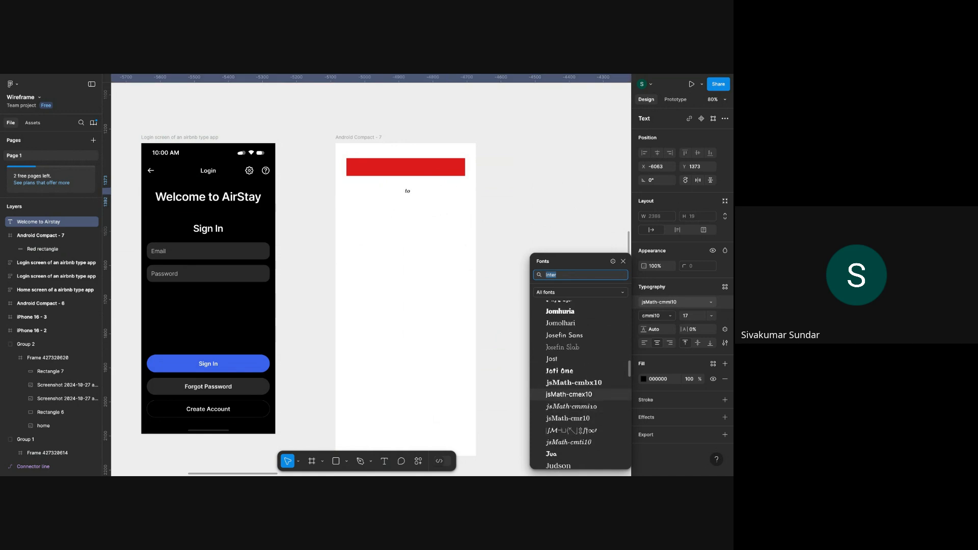
{"action": "scroll", "coordinate": [581, 357], "scroll_direction": "up", "scroll_amount": 10}
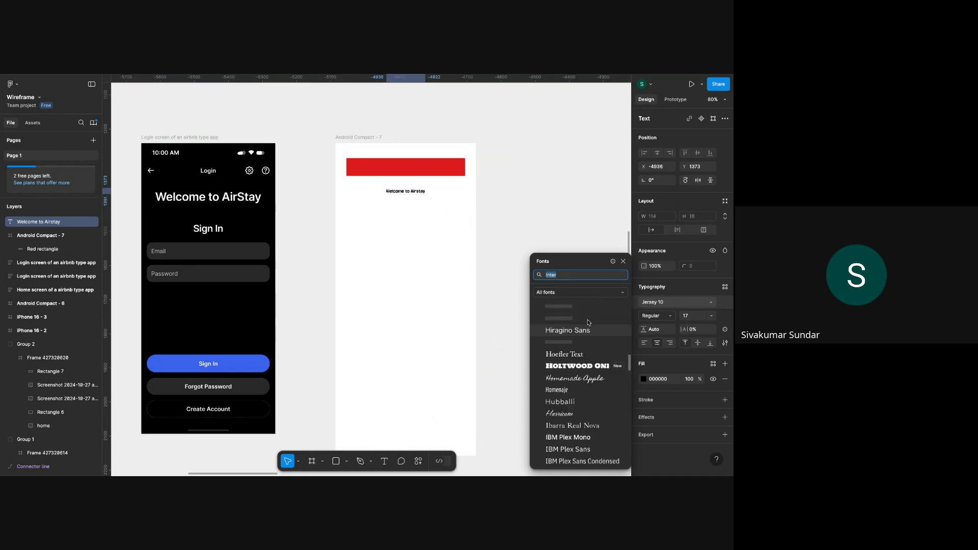
{"action": "left_click", "coordinate": [567, 189]}
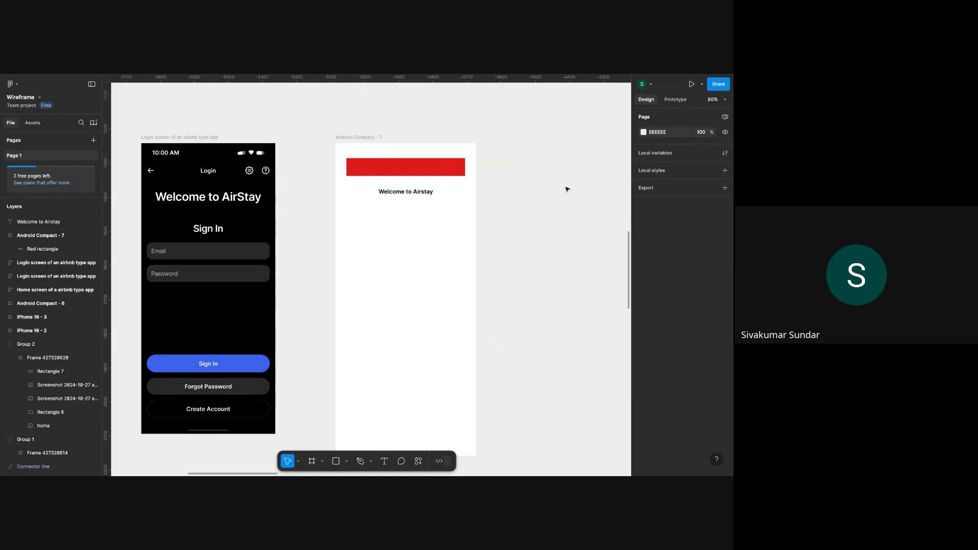
Review the available font weights, such as Thin, for the "Welcome to Airstay" text and keep Semi Bold.
{"action": "left_click", "coordinate": [397, 193]}
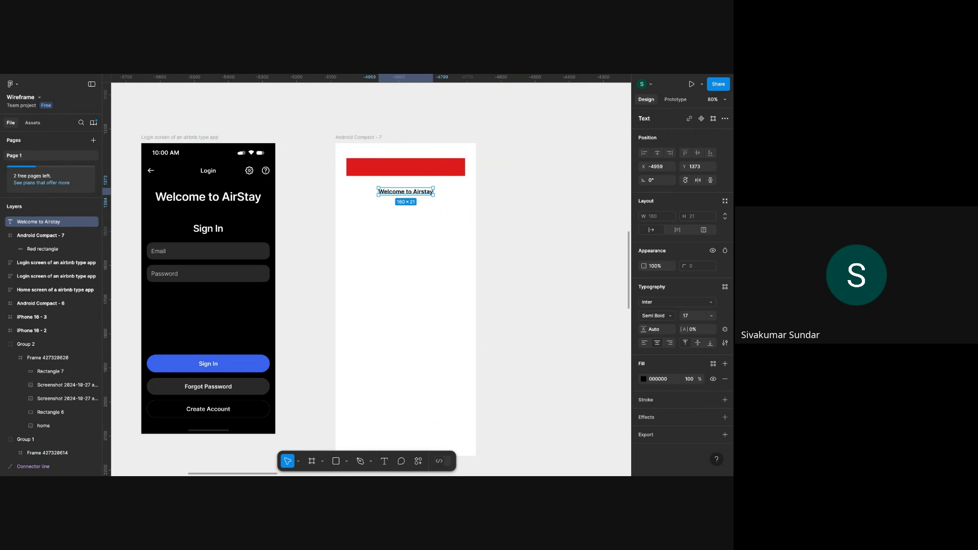
{"action": "left_click", "coordinate": [657, 315]}
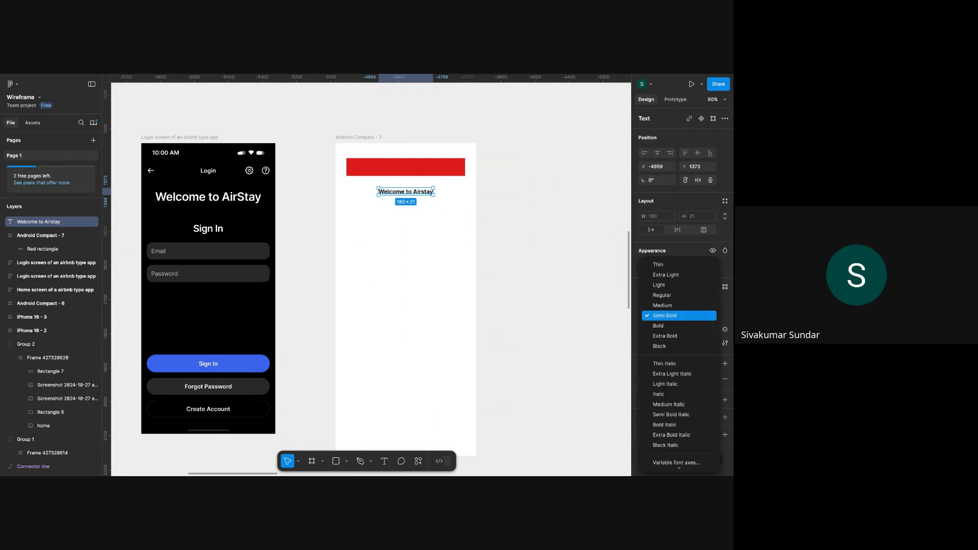
{"action": "left_click", "coordinate": [579, 302]}
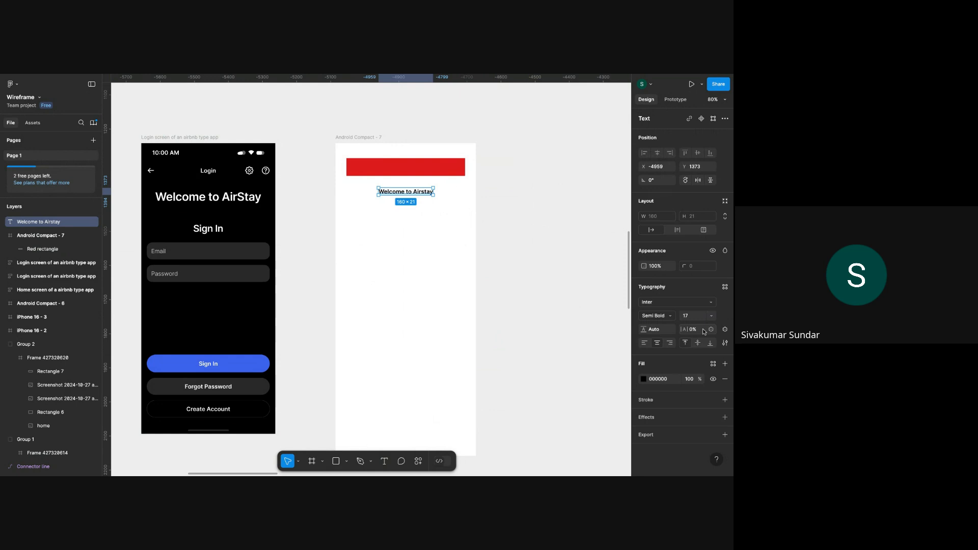
{"action": "left_click", "coordinate": [669, 319]}
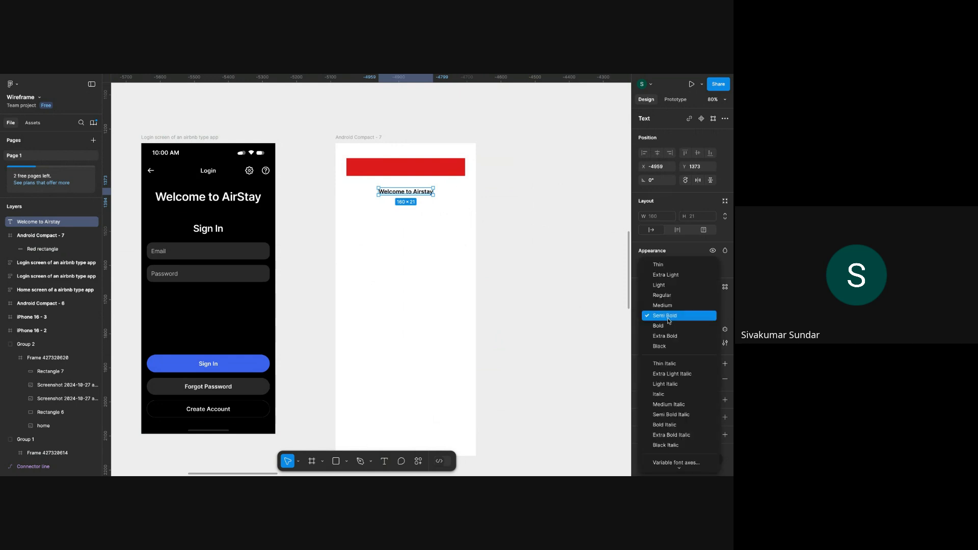
{"action": "left_click", "coordinate": [613, 319]}
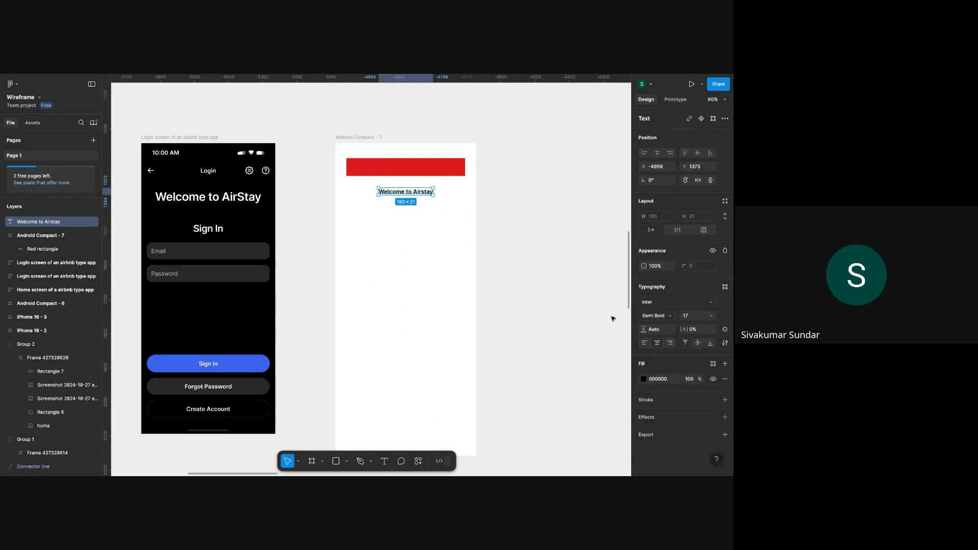
{"action": "left_click", "coordinate": [668, 317]}
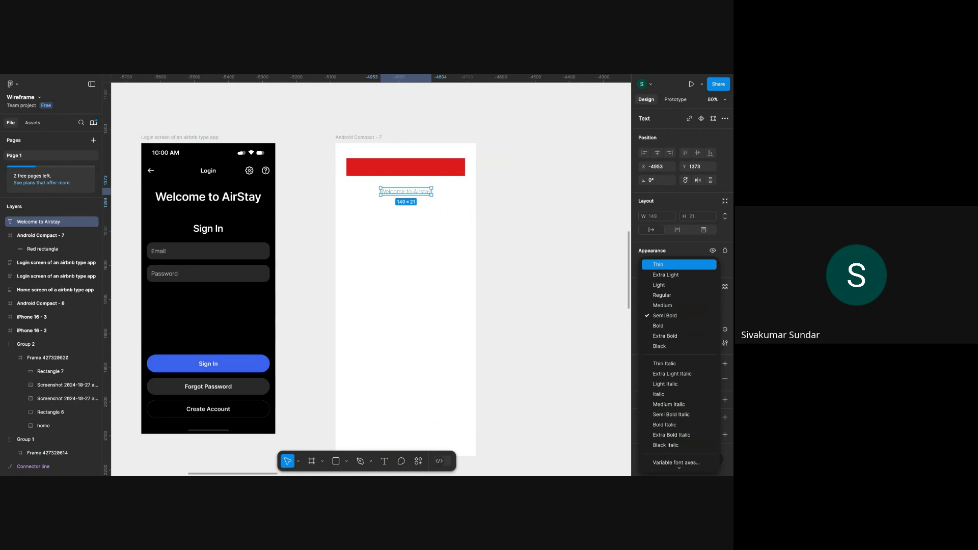
{"action": "left_click", "coordinate": [667, 314]}
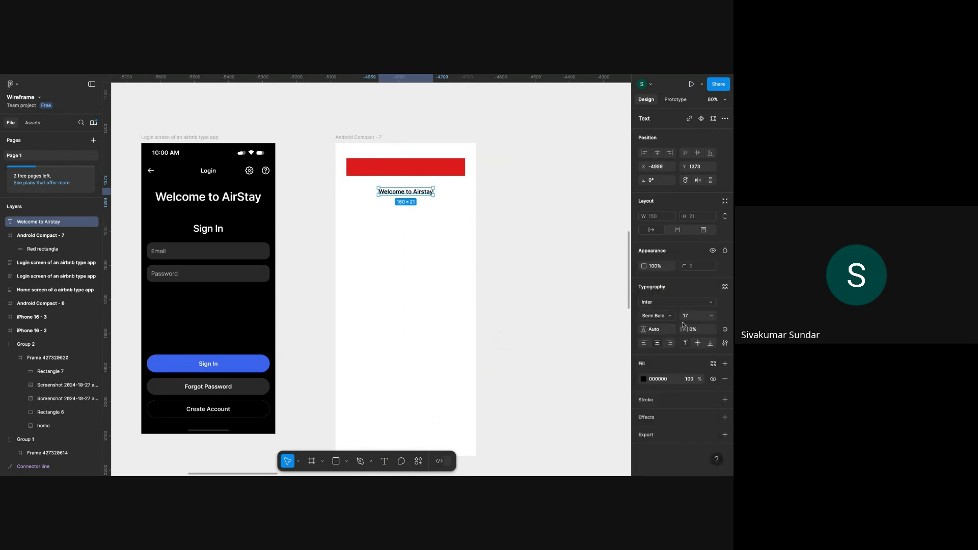
Set the font size of the "Welcome to Airstay" text to 24.
{"action": "left_click", "coordinate": [688, 316]}
{"action": "key", "text": "Return"}
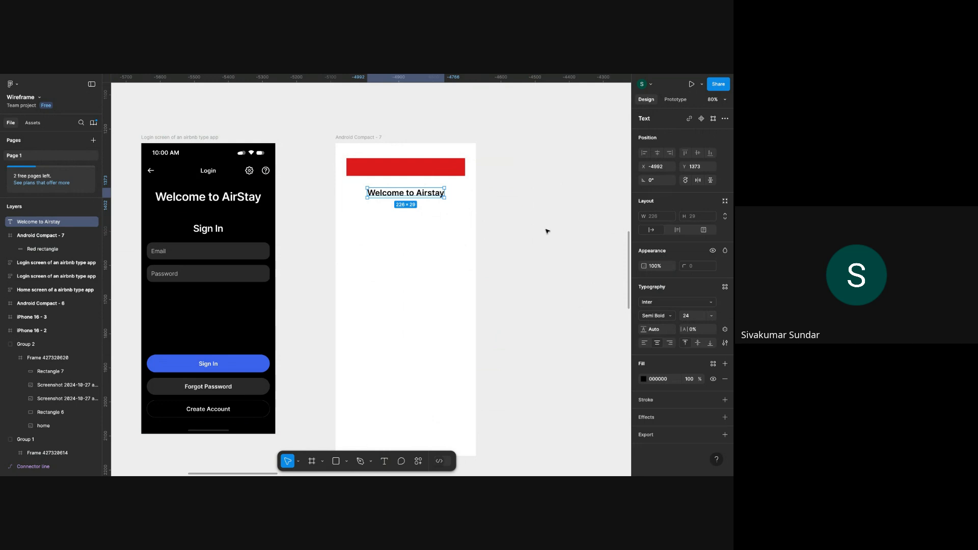
{"action": "left_click", "coordinate": [698, 317]}
{"action": "left_click", "coordinate": [529, 231]}
Change the fill of the "Welcome to Airstay" text to dark grey 3A3A3A.
{"action": "left_click", "coordinate": [416, 195]}
{"action": "left_click", "coordinate": [644, 379]}
{"action": "left_click_drag", "start_coordinate": [603, 310], "coordinate": [610, 282]}
{"action": "left_click_drag", "start_coordinate": [555, 375], "coordinate": [514, 343]}
{"action": "left_click", "coordinate": [521, 181]}
Delete the red rectangle and check the position values of the "Welcome to Airstay" text.
{"action": "left_click", "coordinate": [453, 168]}
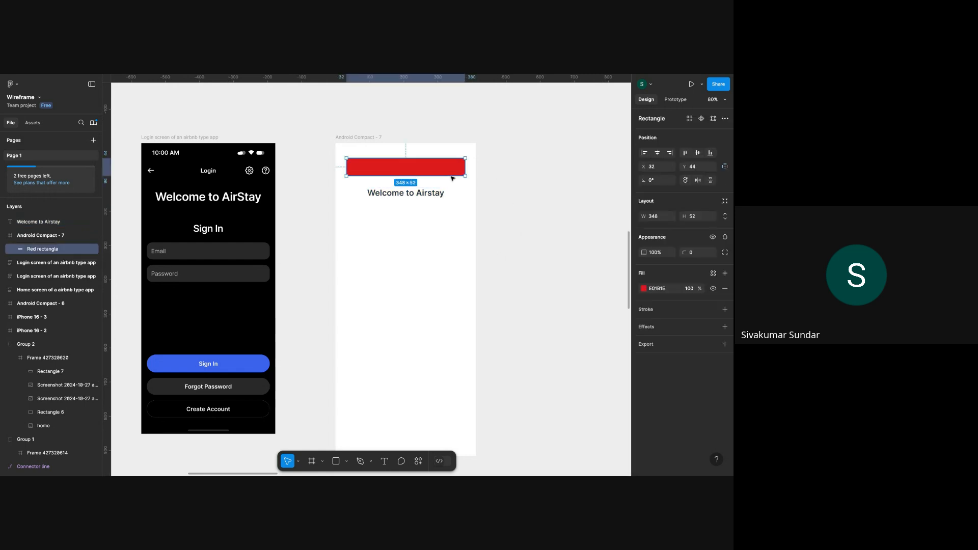
{"action": "key", "text": "Delete"}
{"action": "left_click", "coordinate": [419, 195]}
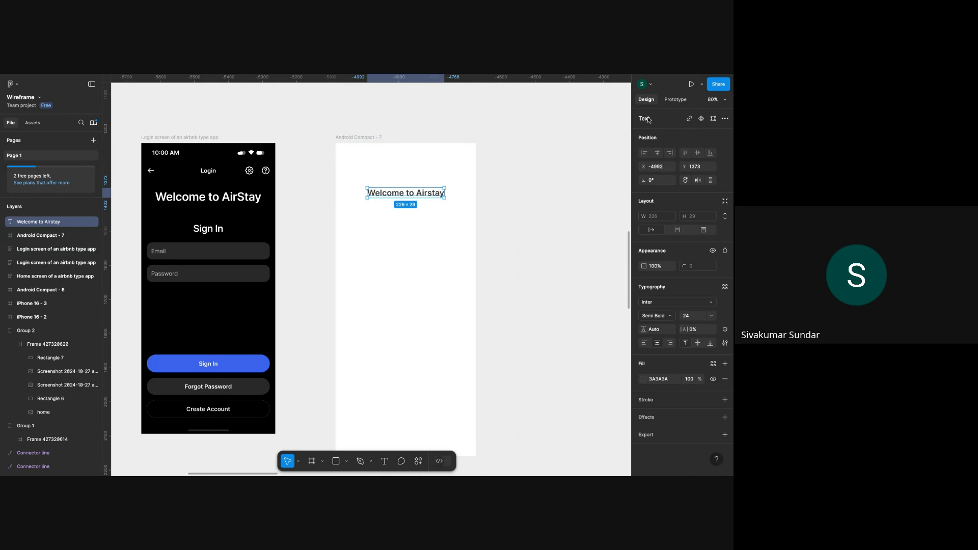
{"action": "left_click", "coordinate": [664, 172]}
{"action": "left_click", "coordinate": [512, 239]}
{"action": "left_click", "coordinate": [418, 196]}
{"action": "left_click", "coordinate": [538, 215]}
Undo the deletion of the red rectangle.
{"action": "key", "text": "super+z"}
{"action": "key", "text": "super+z"}
{"action": "key", "text": "super+shift+z"}
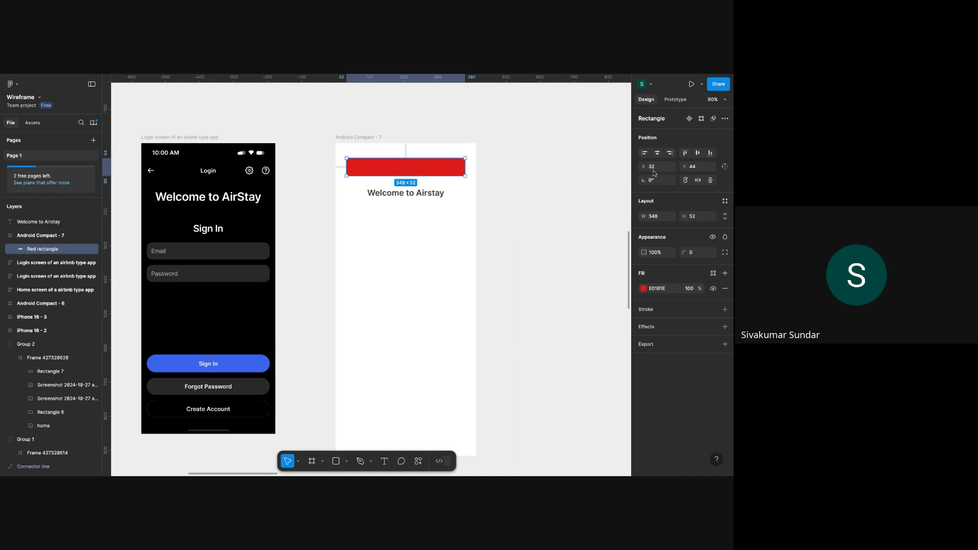
Compare the position values and layer nesting of the "Welcome to Airstay" text and the Android Compact - 7 frame.
{"action": "left_click", "coordinate": [442, 195]}
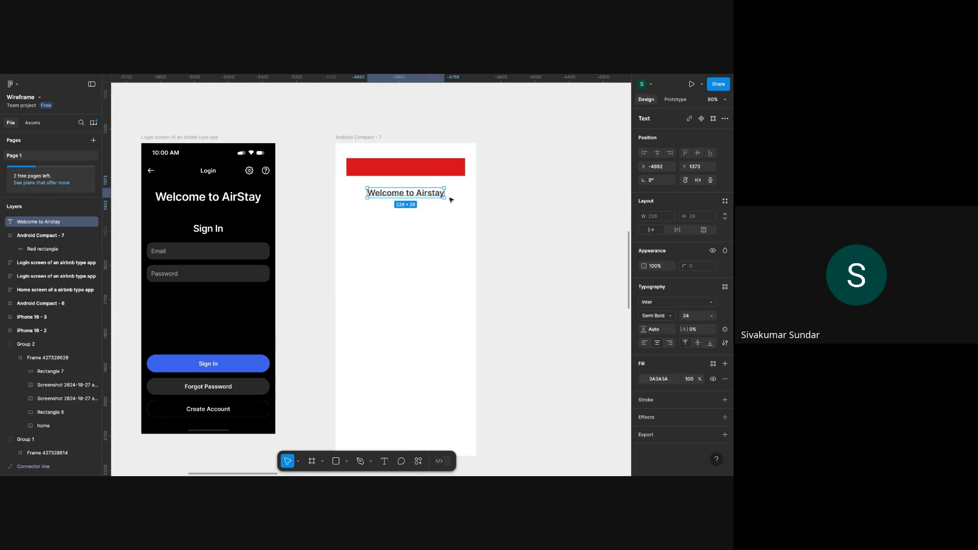
{"action": "left_click", "coordinate": [357, 139]}
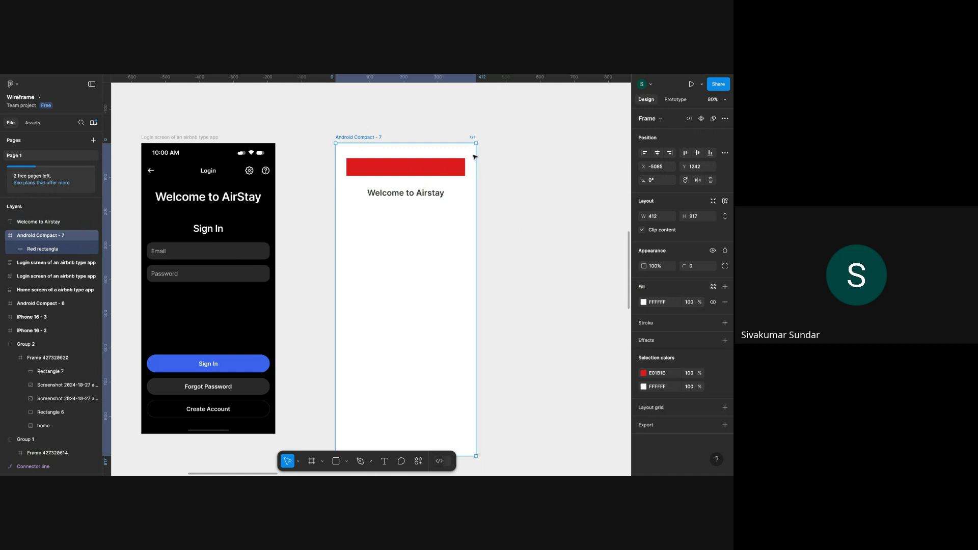
{"action": "left_click", "coordinate": [508, 195]}
{"action": "left_click", "coordinate": [421, 192]}
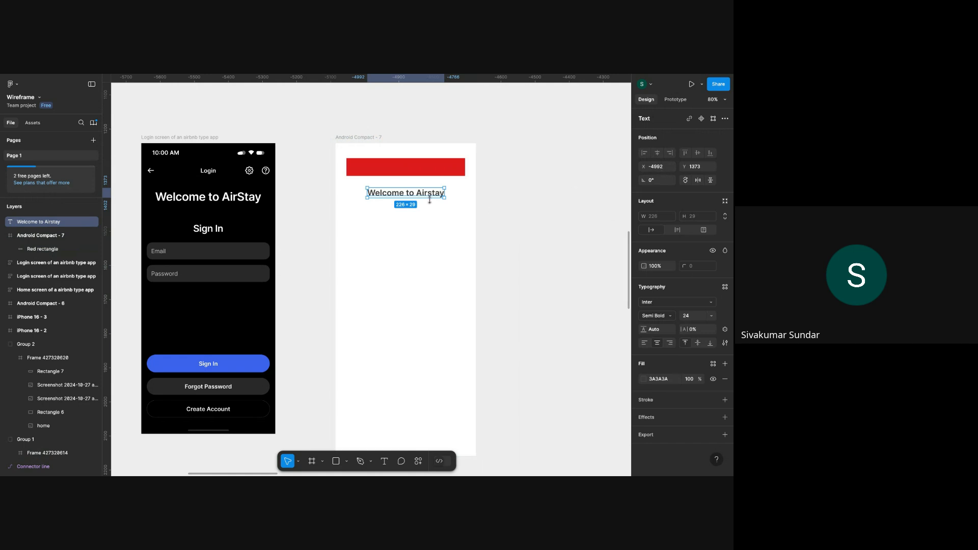
Cut the "Welcome to Airstay" text from the canvas and paste it inside the Android Compact - 7 frame at X 93, Y 169.
{"action": "left_click_drag", "start_coordinate": [439, 194], "coordinate": [554, 191]}
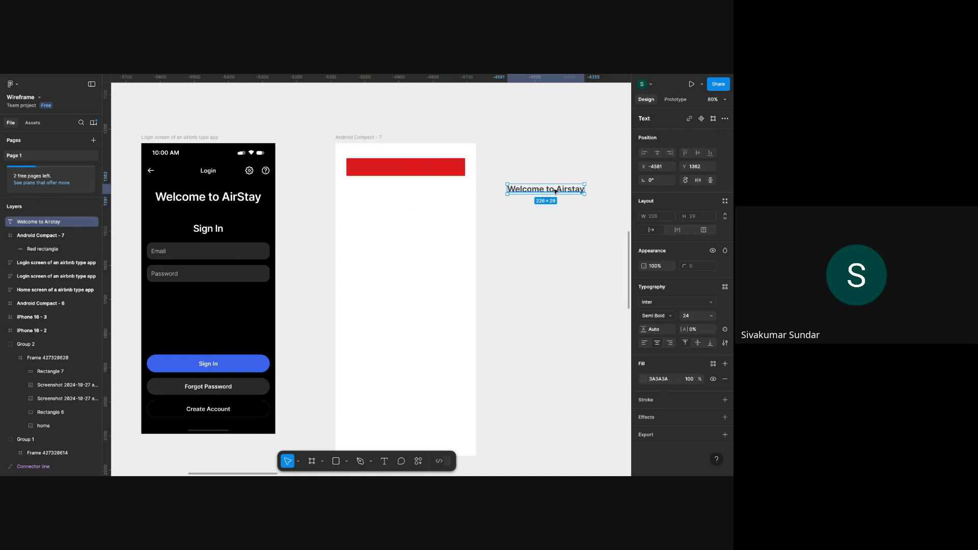
{"action": "mouse_move", "coordinate": [555, 190]}
{"action": "left_mouse_down"}
{"action": "mouse_move", "coordinate": [441, 220]}
{"action": "mouse_move", "coordinate": [556, 207]}
{"action": "left_mouse_up"}
{"action": "key", "text": "Delete"}
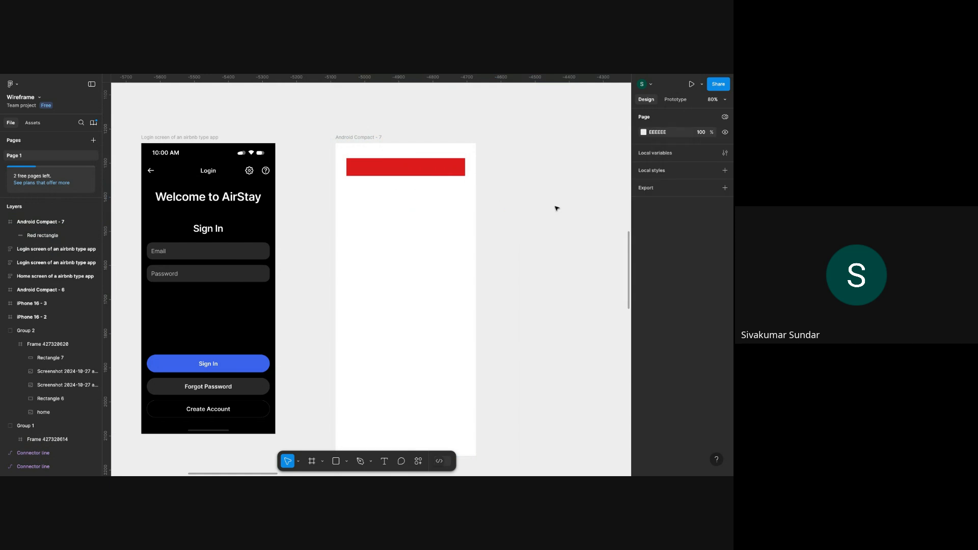
{"action": "left_click", "coordinate": [352, 136]}
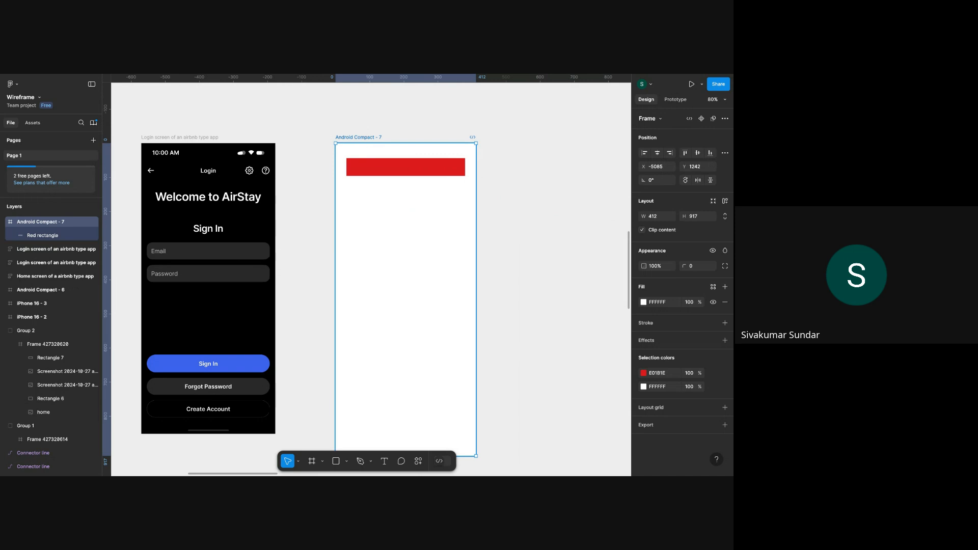
{"action": "key", "text": "ctrl+z"}
Add a second text layer reading "sadasdasd" inside the frame, below the "Welcome to Airstay" text.
{"action": "key", "text": "t"}
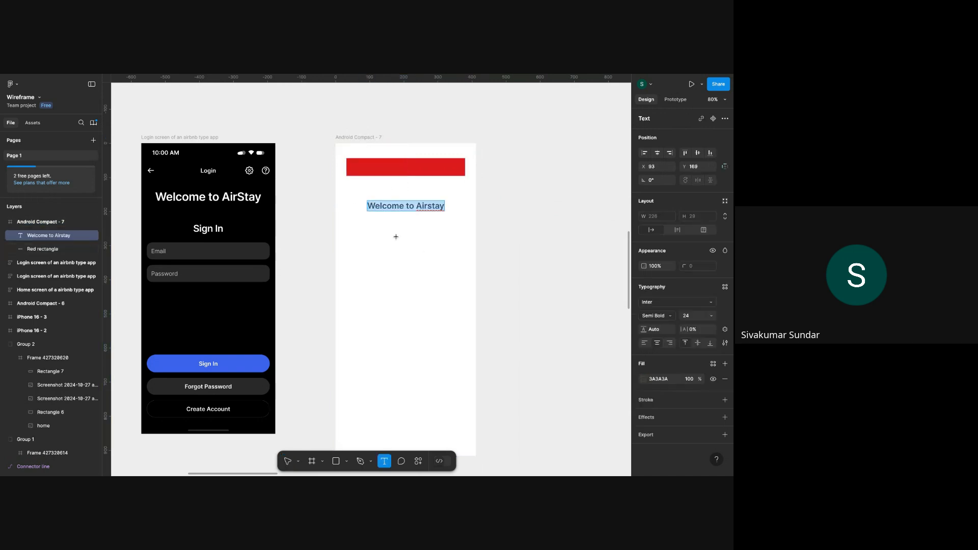
{"action": "left_click", "coordinate": [391, 249]}
{"action": "type", "text": "sadasdasd"}
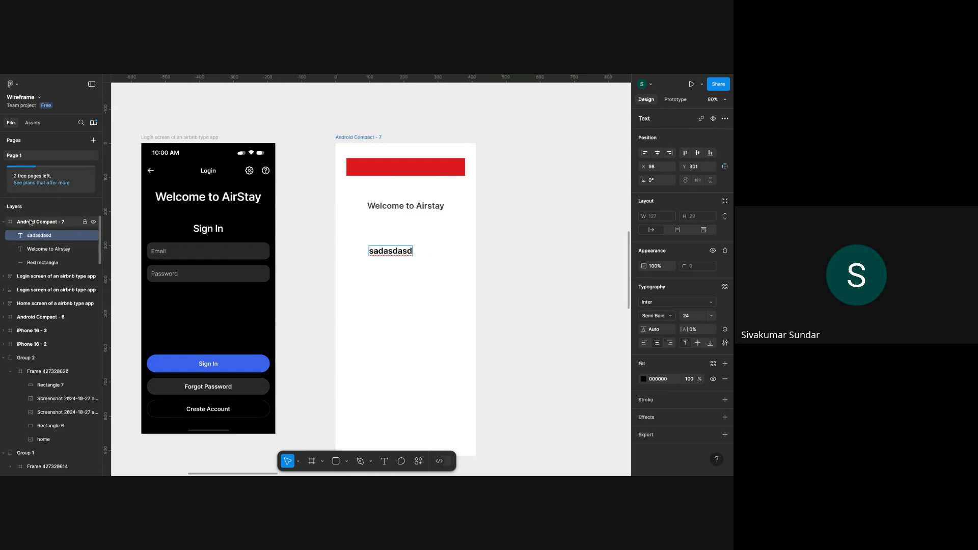
Delete the "sadasdasd" text layer from the Android Compact - 7 frame.
{"action": "key", "text": "Escape"}
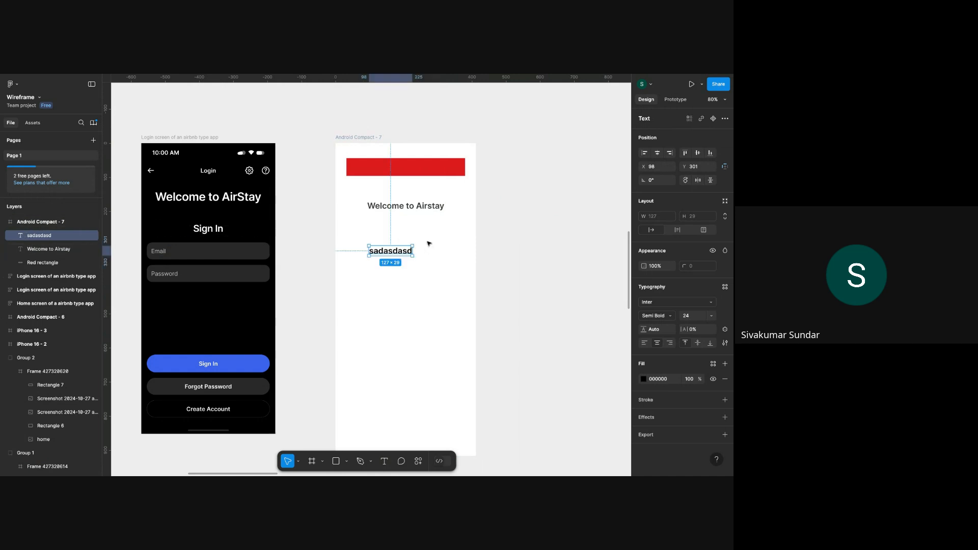
{"action": "key", "text": "Delete"}
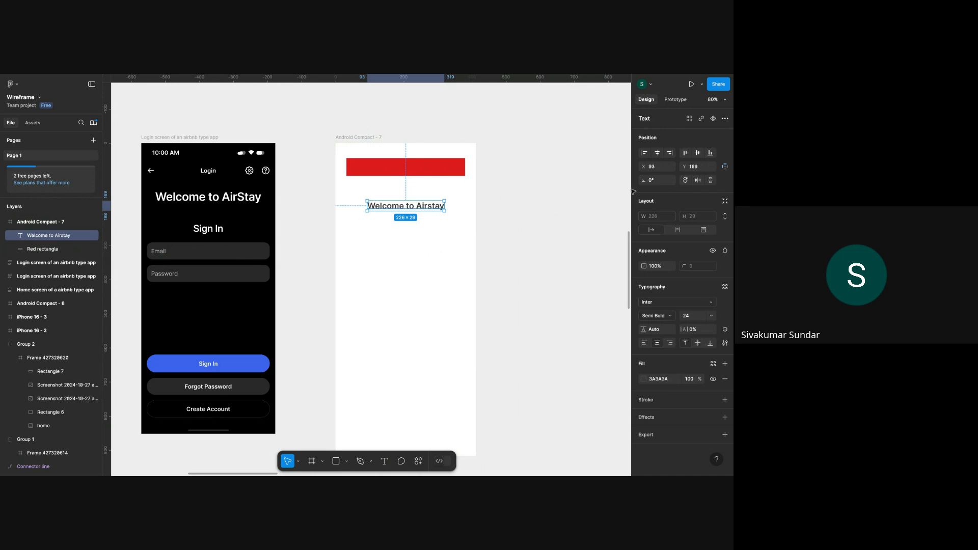
Set the "Welcome to Airstay" text's X position to 32, matching the red rectangle, and measure its distances to the frame edges.
{"action": "left_click", "coordinate": [437, 173]}
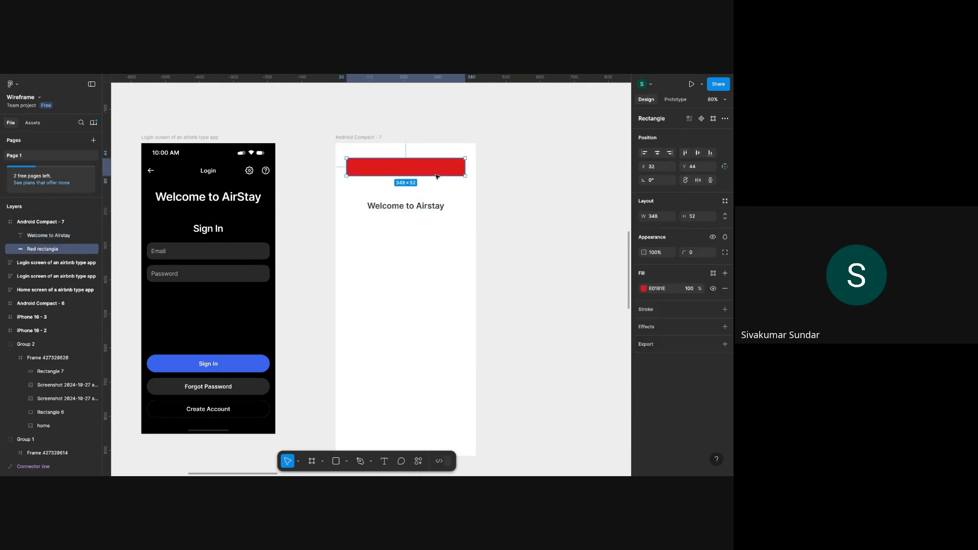
{"action": "left_click", "coordinate": [430, 205]}
{"action": "left_click", "coordinate": [657, 168]}
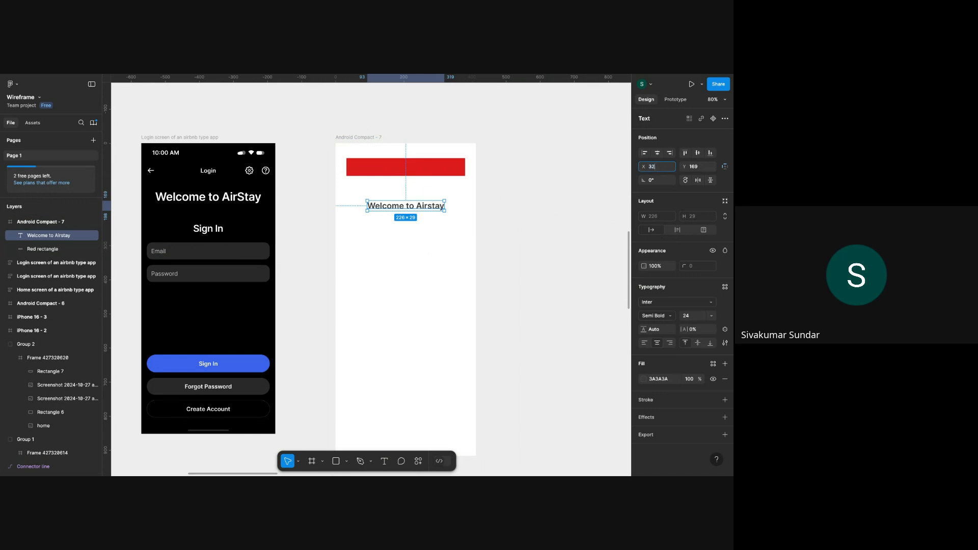
{"action": "key", "text": "Return"}
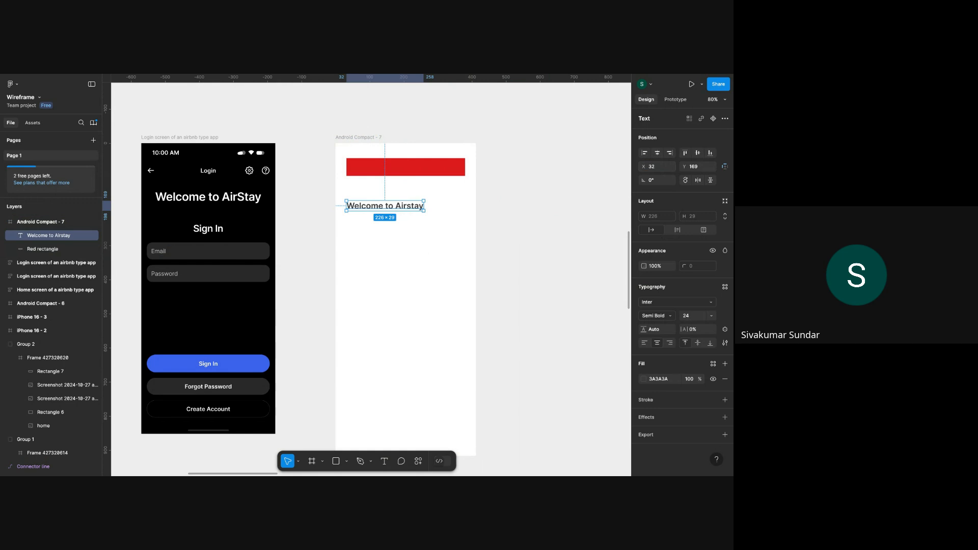
{"action": "key", "text": "alt"}
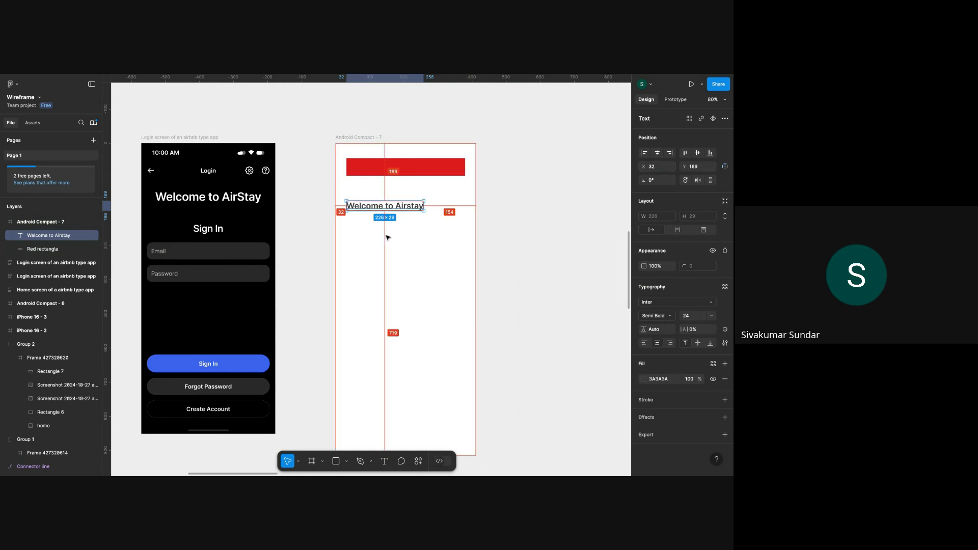
Centre the "Welcome to Airstay" text horizontally in the frame and move it up to Y 138.
{"action": "key", "text": "Up"}
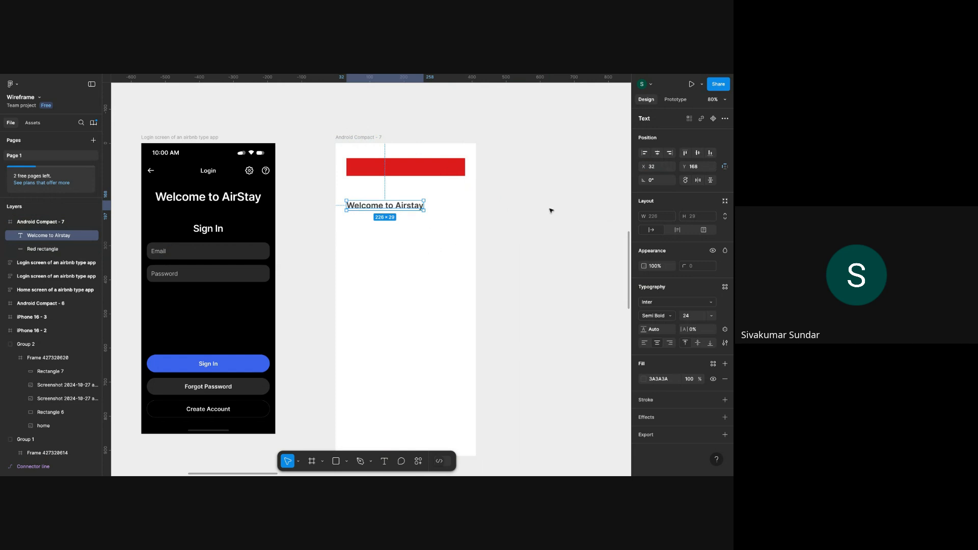
{"action": "left_click", "coordinate": [657, 153]}
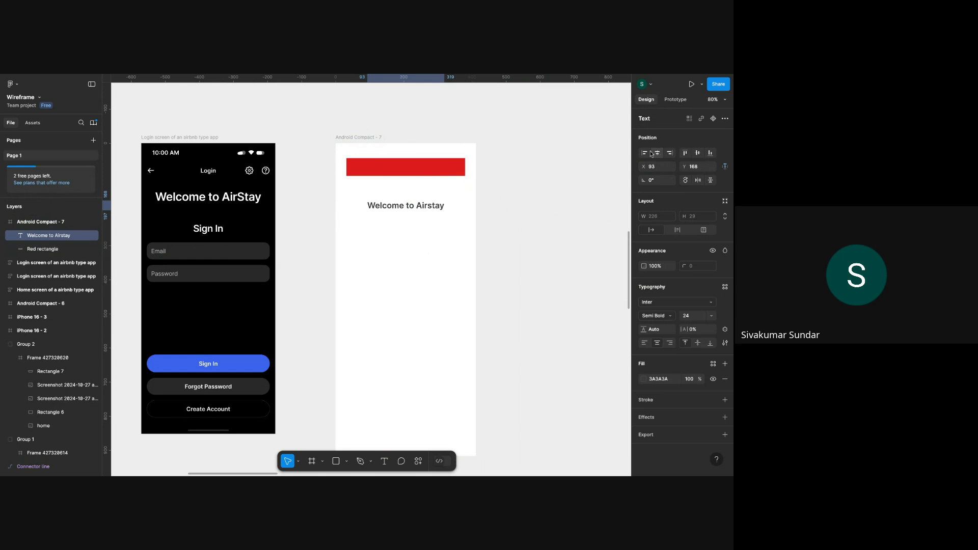
{"action": "key", "text": "alt"}
{"action": "key", "text": "shift+Up"}
{"action": "key", "text": "shift+Up"}
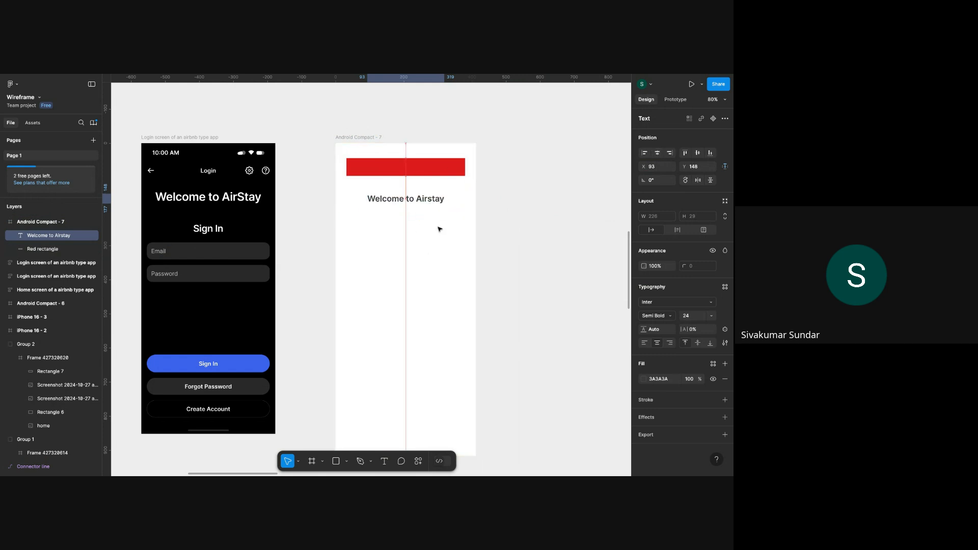
{"action": "key", "text": "shift+Up"}
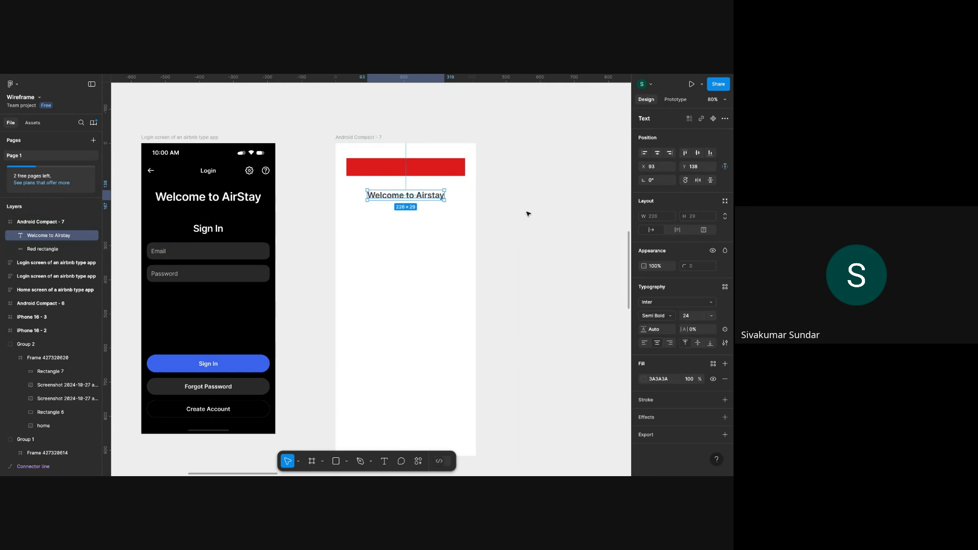
{"action": "left_click", "coordinate": [528, 213]}
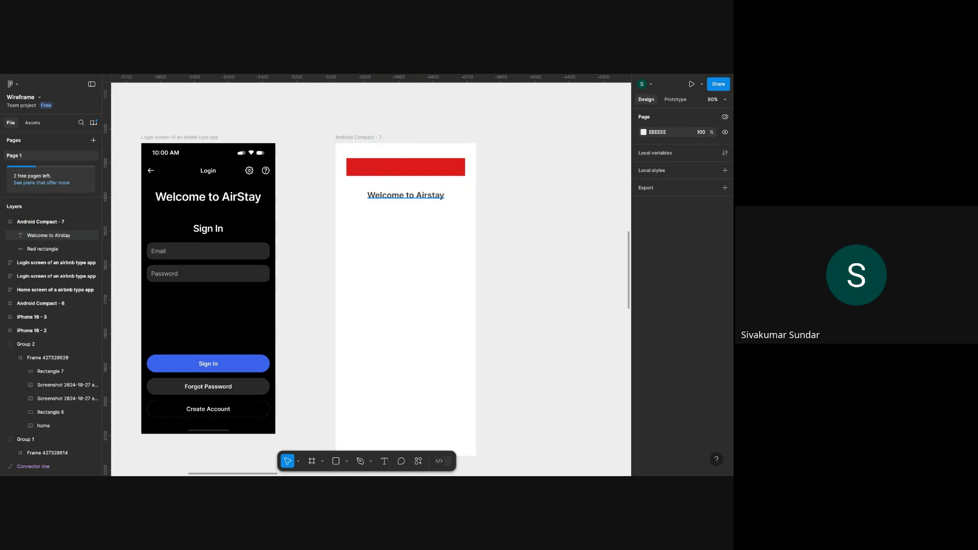
Duplicate the "Welcome to Airstay" text and place the copy directly below the original at Y 209.
{"action": "left_click", "coordinate": [411, 200]}
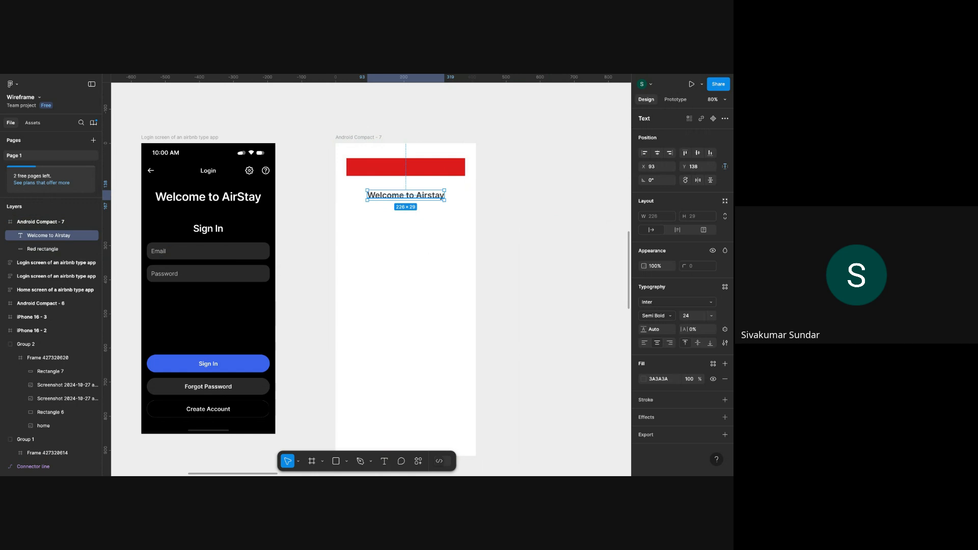
{"action": "key", "text": "ctrl+d"}
{"action": "left_click_drag", "start_coordinate": [410, 200], "coordinate": [411, 224]}
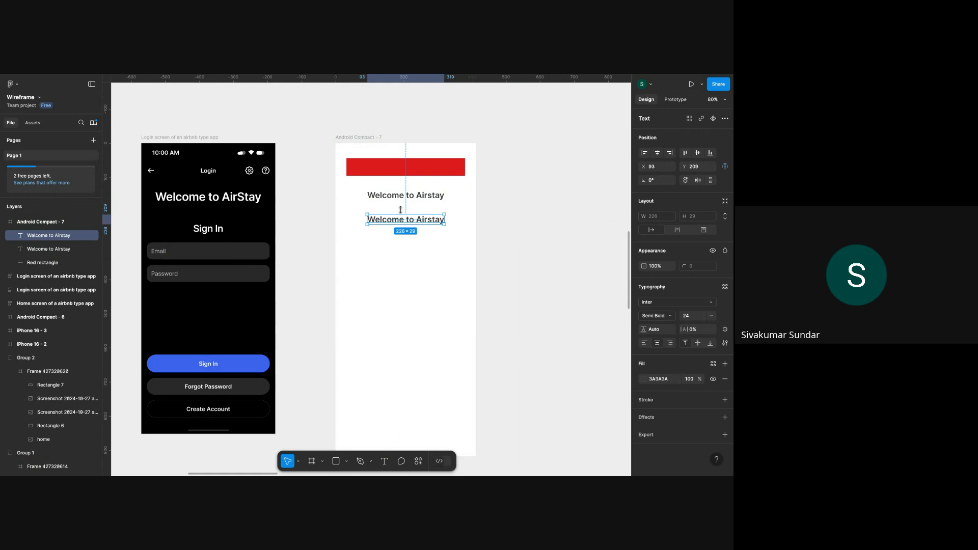
Delete the lower copy of the "Welcome to Airstay" text.
{"action": "left_click", "coordinate": [418, 196]}
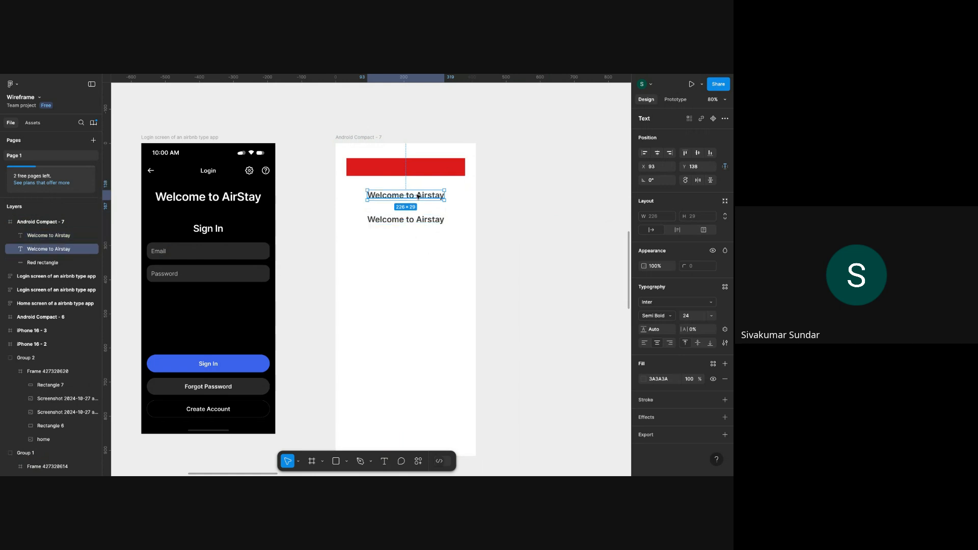
{"action": "left_click", "coordinate": [414, 223]}
{"action": "key", "text": "Delete"}
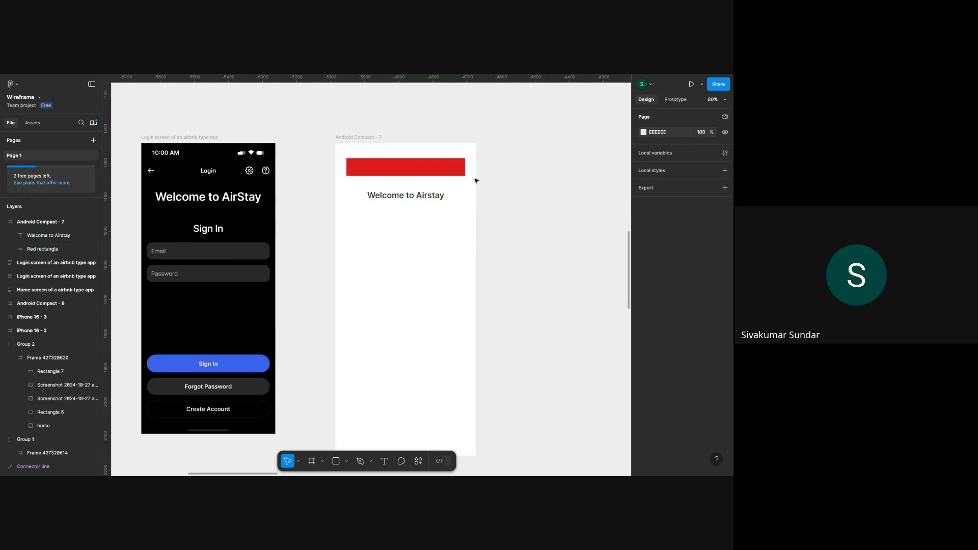
Duplicate the Android Compact - 7 frame three times in a row beside the original.
{"action": "scroll", "coordinate": [380, 227], "scroll_direction": "down", "scroll_amount": 3}
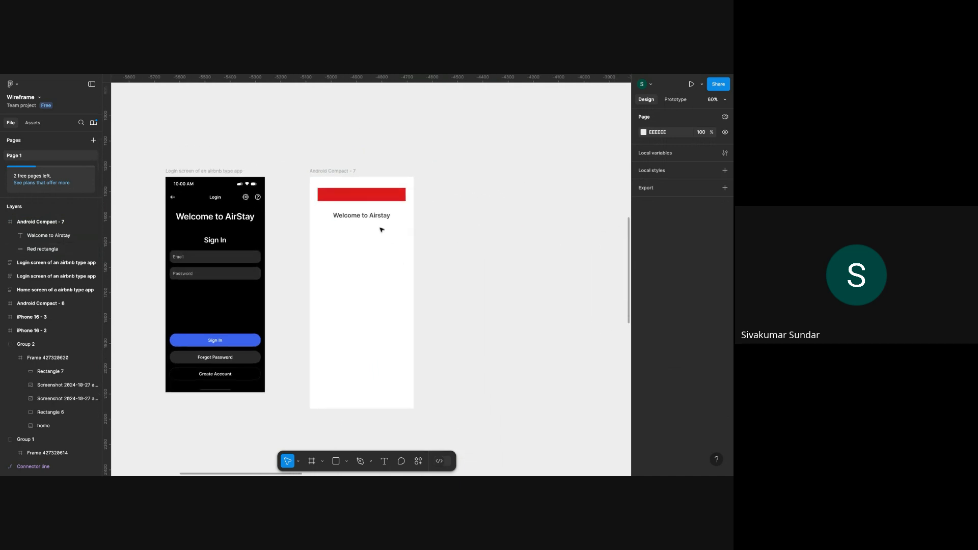
{"action": "left_click", "coordinate": [319, 172]}
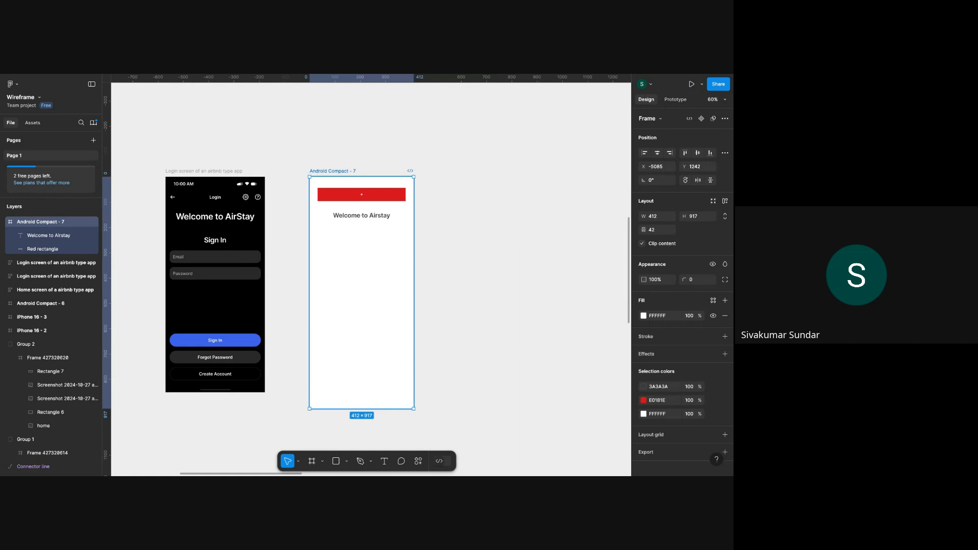
{"action": "key", "text": "ctrl+d"}
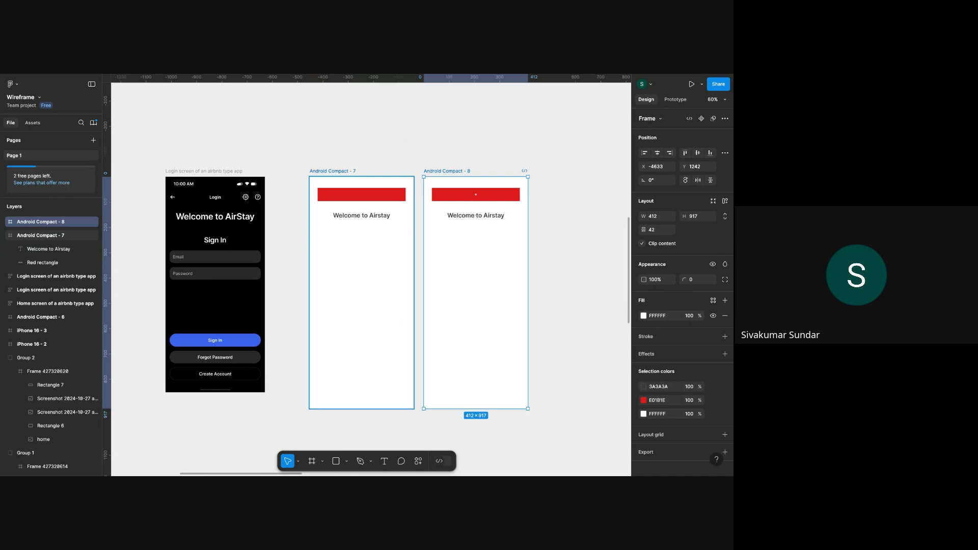
{"action": "scroll", "coordinate": [285, 172], "scroll_direction": "down", "scroll_amount": 2}
{"action": "key", "text": "ctrl+d"}
{"action": "key", "text": "ctrl+d"}
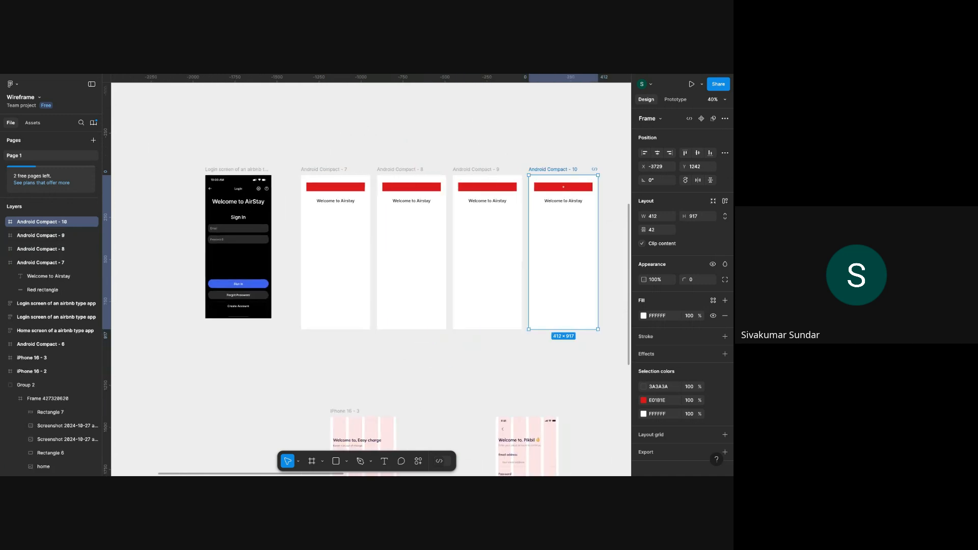
Delete the three duplicated Android Compact frames.
{"action": "key", "text": "Delete"}
{"action": "key", "text": "Delete"}
{"action": "key", "text": "Delete"}
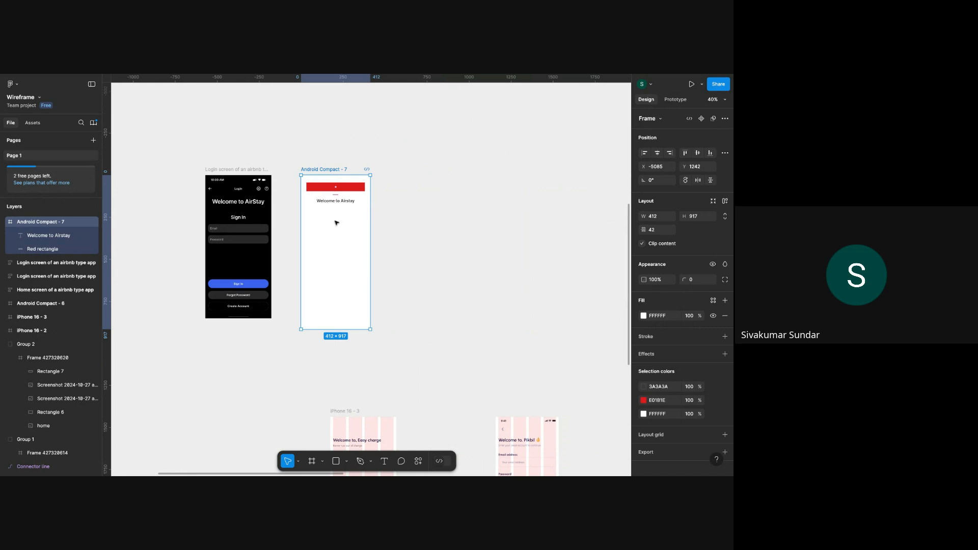
Duplicate the red rectangle three times down the frame, spacing the copies 100 px apart.
{"action": "scroll", "coordinate": [334, 220], "scroll_direction": "up", "scroll_amount": 5}
{"action": "left_click", "coordinate": [381, 154]}
{"action": "key", "text": "ctrl+d"}
{"action": "key", "text": "shift+Down"}
{"action": "key", "text": "shift+Down"}
{"action": "key", "text": "shift+Down"}
{"action": "key", "text": "shift+Down"}
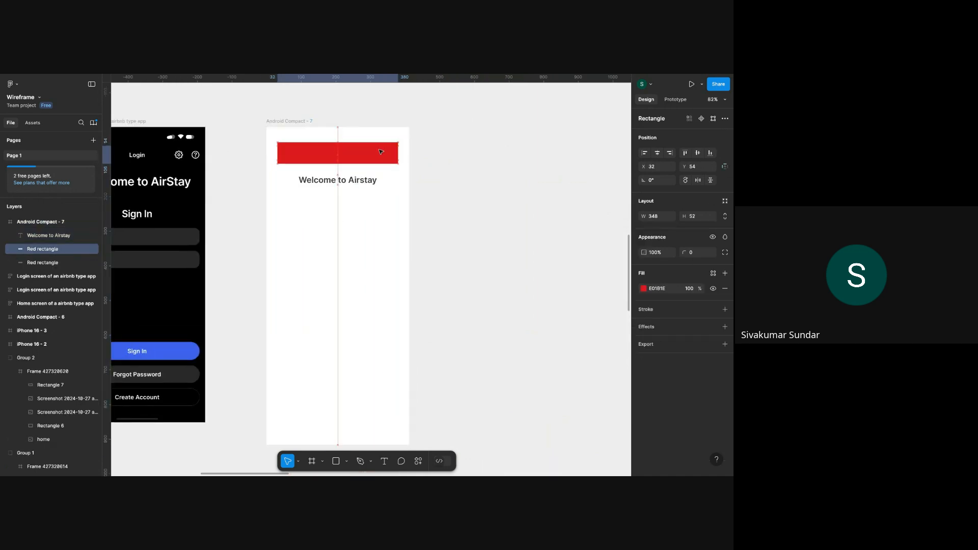
{"action": "key", "text": "shift+Down"}
{"action": "key", "text": "shift+Down"}
{"action": "key", "text": "shift+Down"}
{"action": "key", "text": "shift+Down"}
{"action": "key", "text": "shift+Down"}
{"action": "key", "text": "shift+Down"}
{"action": "key", "text": "ctrl+d"}
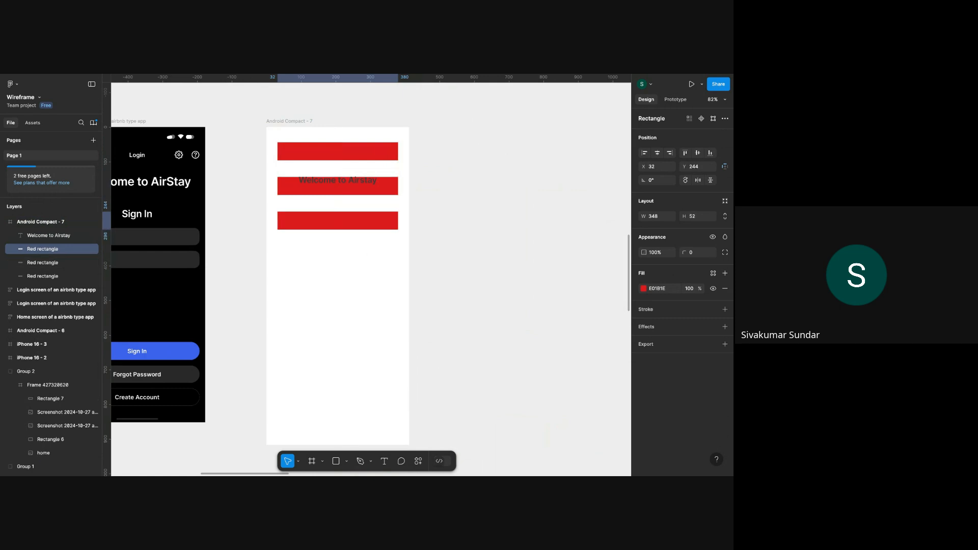
{"action": "key", "text": "ctrl+d"}
Delete the three copies of the red rectangle, keeping the original at the frame's upper edge.
{"action": "left_click", "coordinate": [385, 222], "text": "shift"}
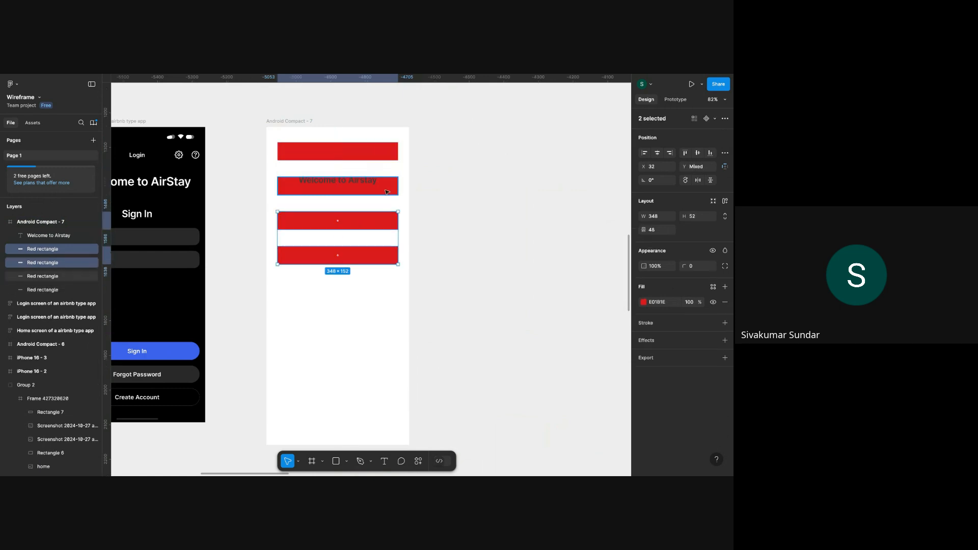
{"action": "left_click", "coordinate": [386, 192], "text": "shift"}
{"action": "key", "text": "Delete"}
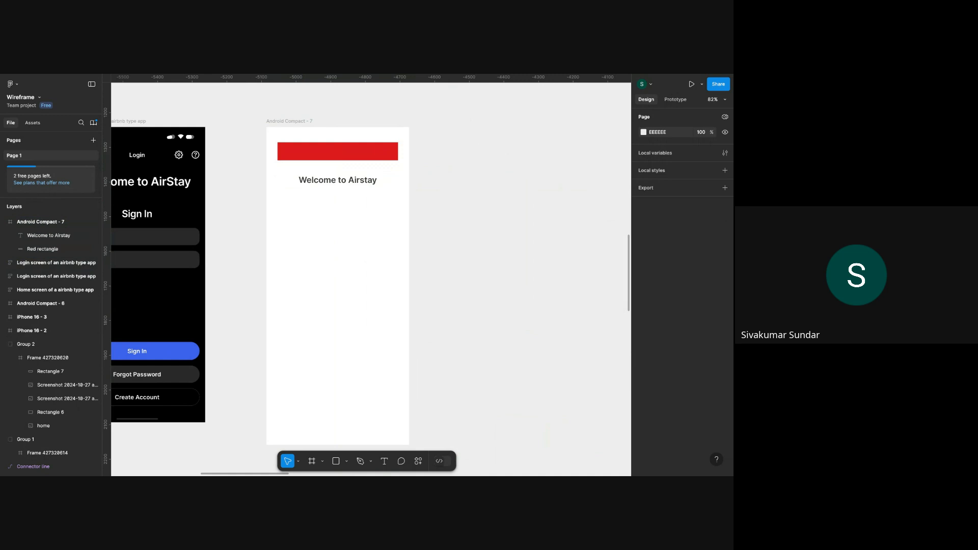
Set the "Welcome to Airstay" text's font size to 32.
{"action": "left_click", "coordinate": [352, 180]}
{"action": "scroll", "coordinate": [352, 180], "scroll_direction": "down", "scroll_amount": 3}
{"action": "scroll", "coordinate": [351, 180], "scroll_direction": "left", "scroll_amount": 1}
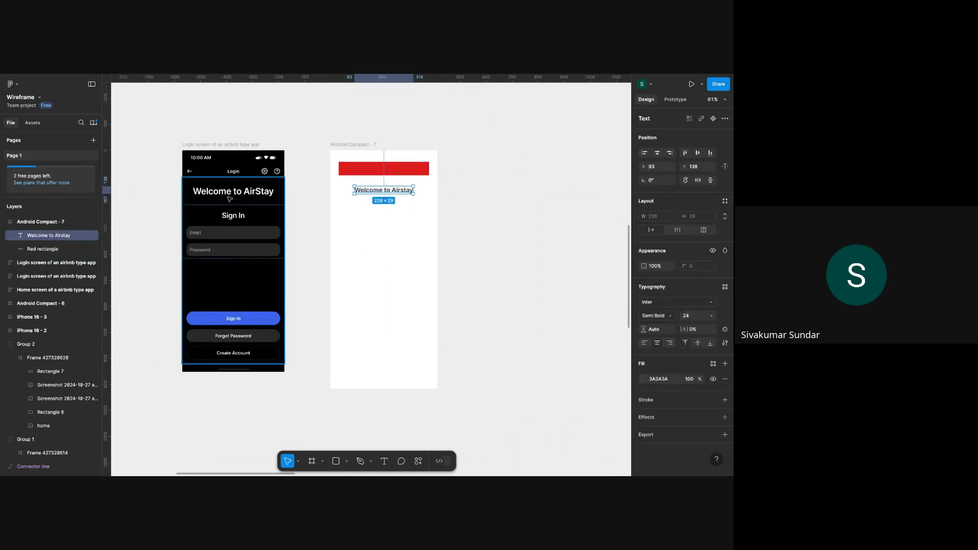
{"action": "scroll", "coordinate": [313, 190], "scroll_direction": "up", "scroll_amount": 3}
{"action": "left_click", "coordinate": [692, 315]}
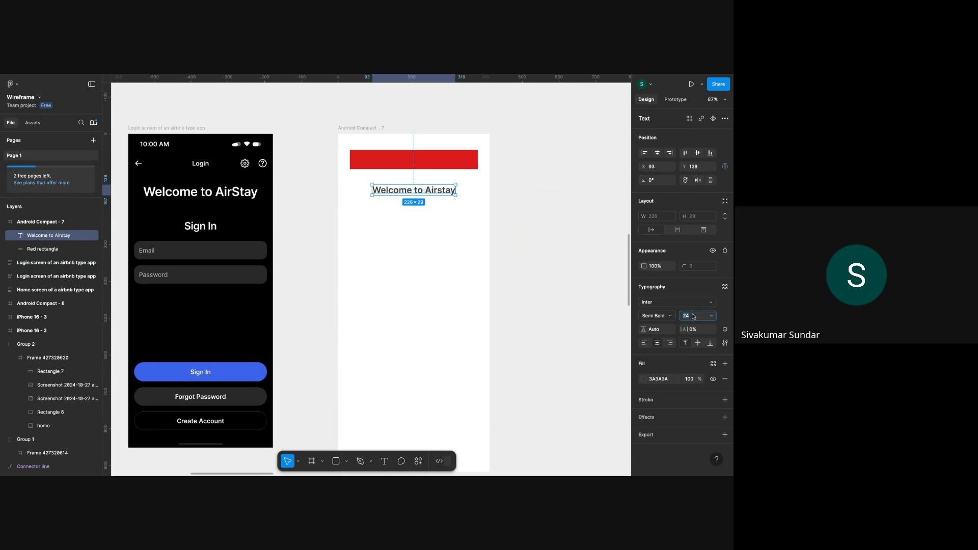
{"action": "type", "text": "32"}
{"action": "key", "text": "Return"}
{"action": "key", "text": "Left"}
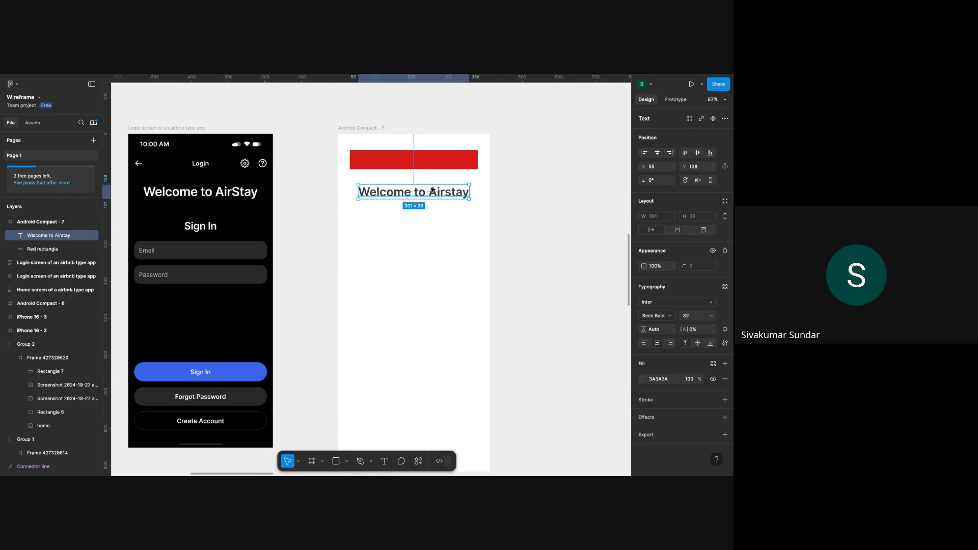
Duplicate the "Welcome to Airstay" heading below itself at Y 219 and change the copy's text to "Sign in".
{"action": "key", "text": "ctrl+d"}
{"action": "left_click_drag", "start_coordinate": [442, 196], "coordinate": [442, 226]}
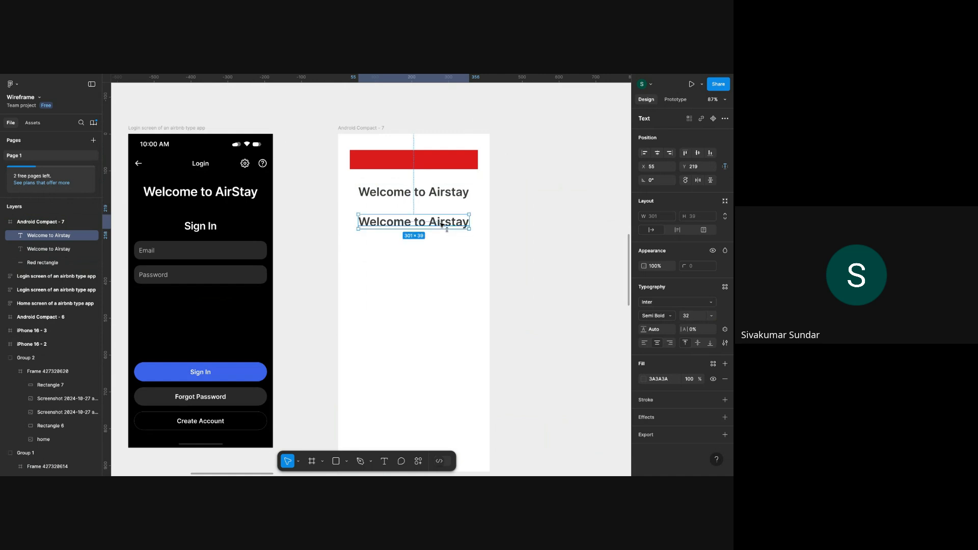
{"action": "double_click", "coordinate": [442, 225]}
{"action": "type", "text": "Sign in"}
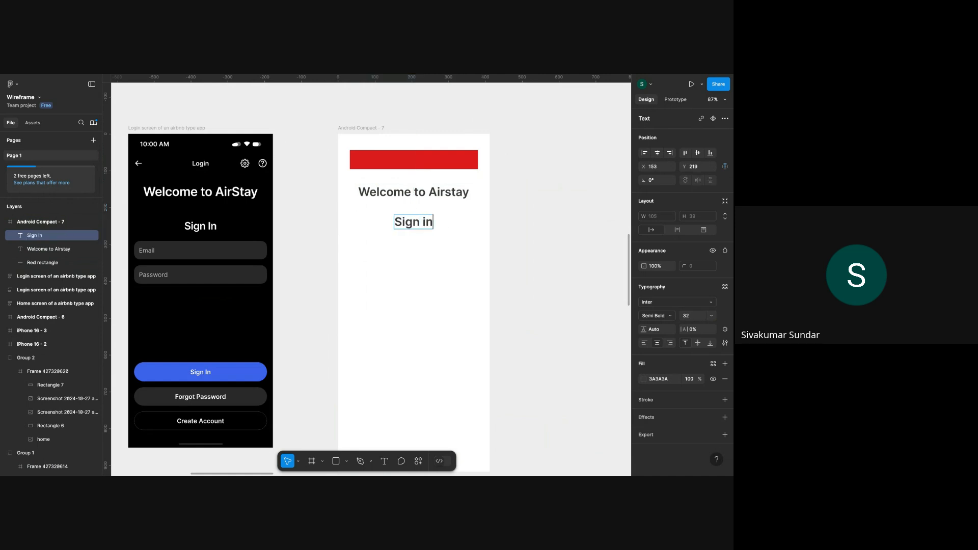
{"action": "key", "text": "Escape"}
Set the "Sign in" text's font size to 20.
{"action": "left_click", "coordinate": [698, 316]}
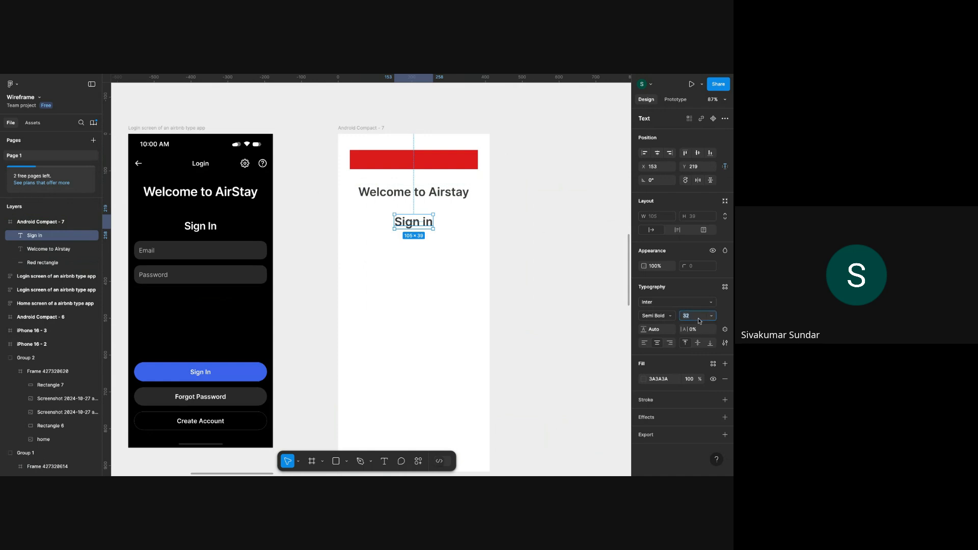
{"action": "type", "text": "20"}
{"action": "key", "text": "Return"}
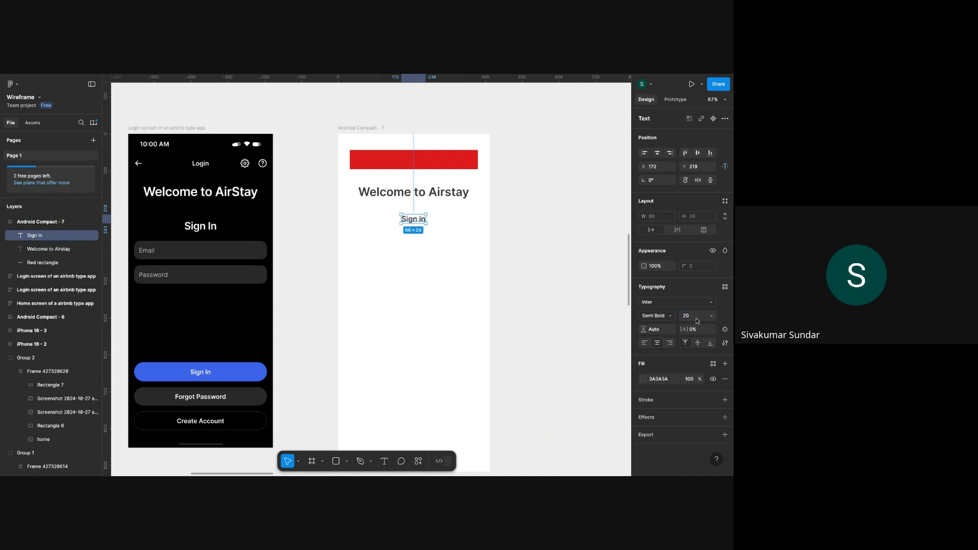
{"action": "left_click", "coordinate": [551, 259]}
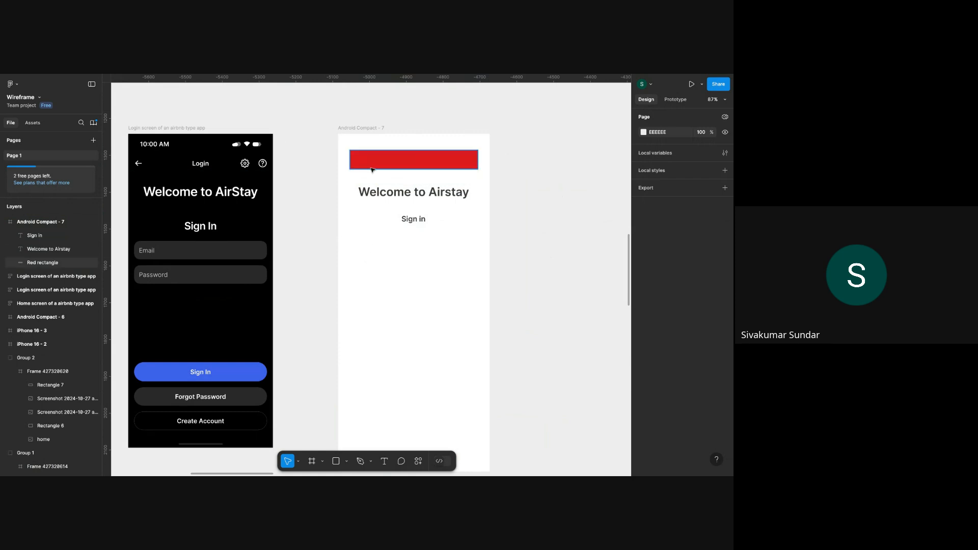
Draw a rectangle below the "Sign in" text and widen it to 348 × 53 at X 32, Y 280.
{"action": "key", "text": "r"}
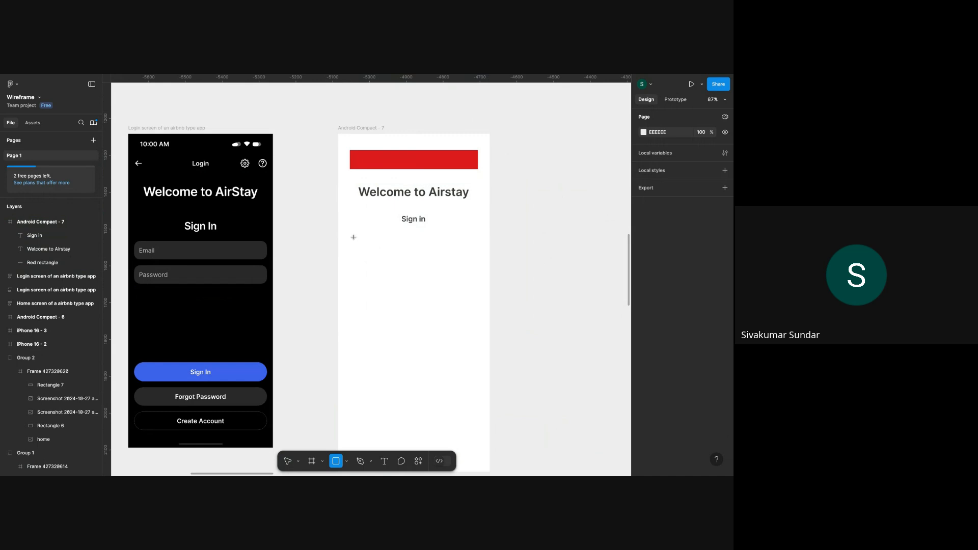
{"action": "left_click_drag", "start_coordinate": [354, 237], "coordinate": [478, 257]}
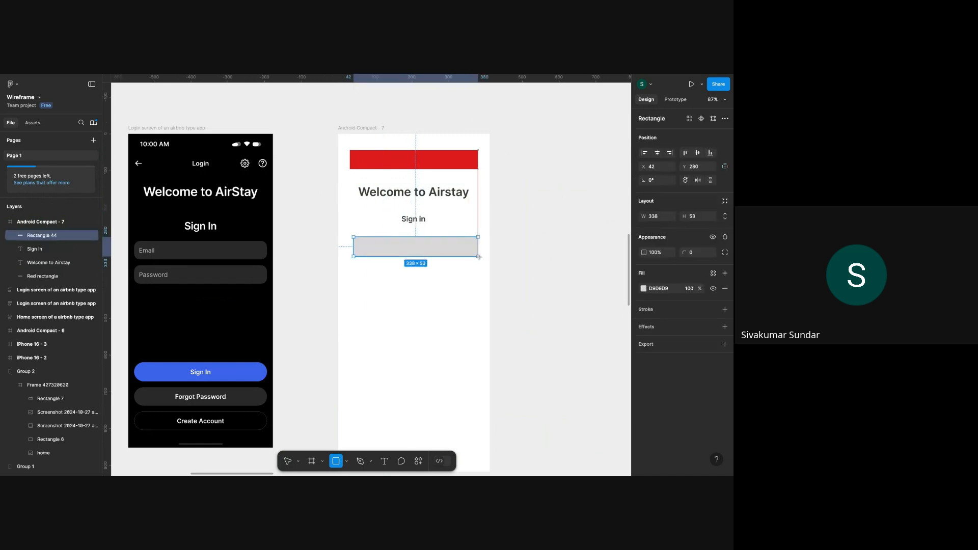
{"action": "left_click_drag", "start_coordinate": [354, 248], "coordinate": [349, 248]}
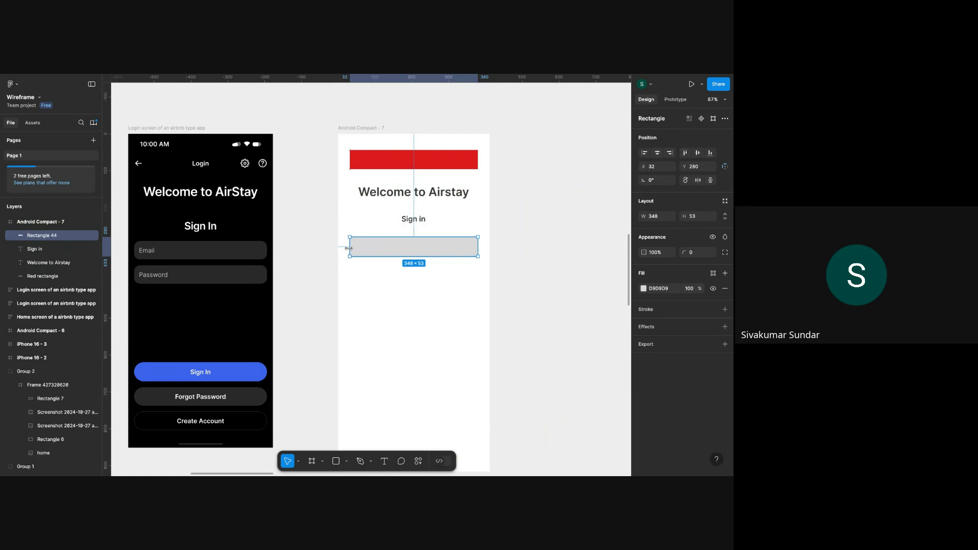
Add a layout grid to the Android Compact - 7 frame and change it to 4 columns.
{"action": "left_click", "coordinate": [371, 299]}
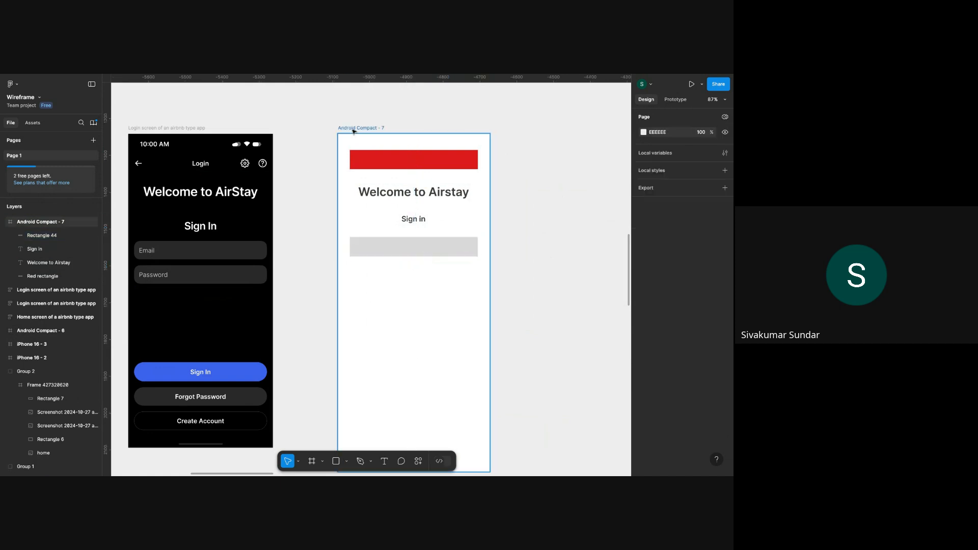
{"action": "left_click", "coordinate": [353, 129]}
{"action": "key", "text": "ctrl+g"}
{"action": "left_click", "coordinate": [583, 225]}
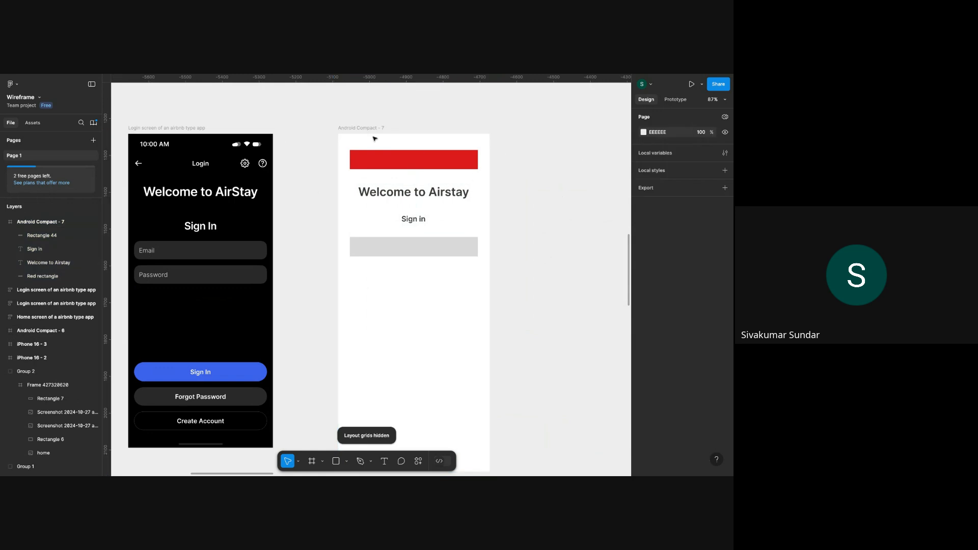
{"action": "left_click", "coordinate": [361, 129]}
{"action": "key", "text": "ctrl+shift+4"}
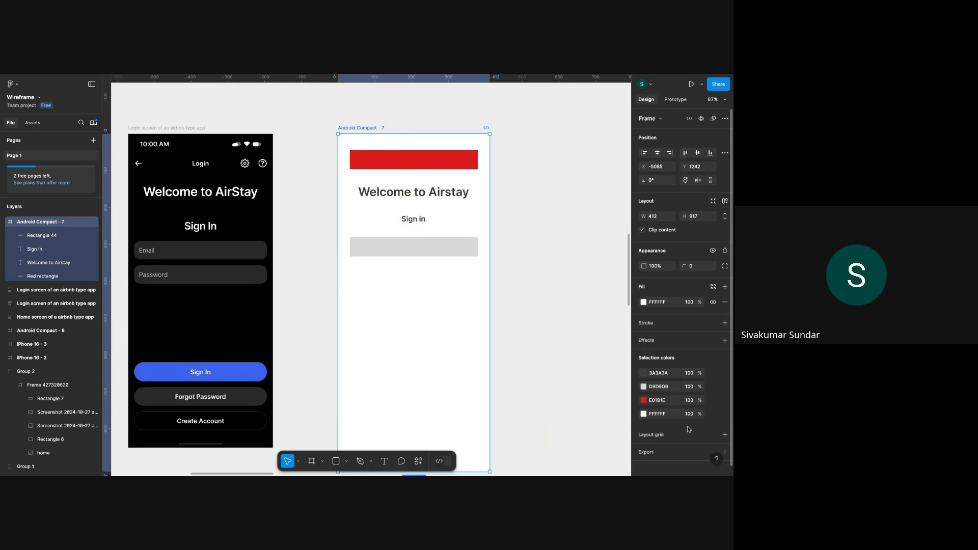
{"action": "left_click", "coordinate": [724, 434]}
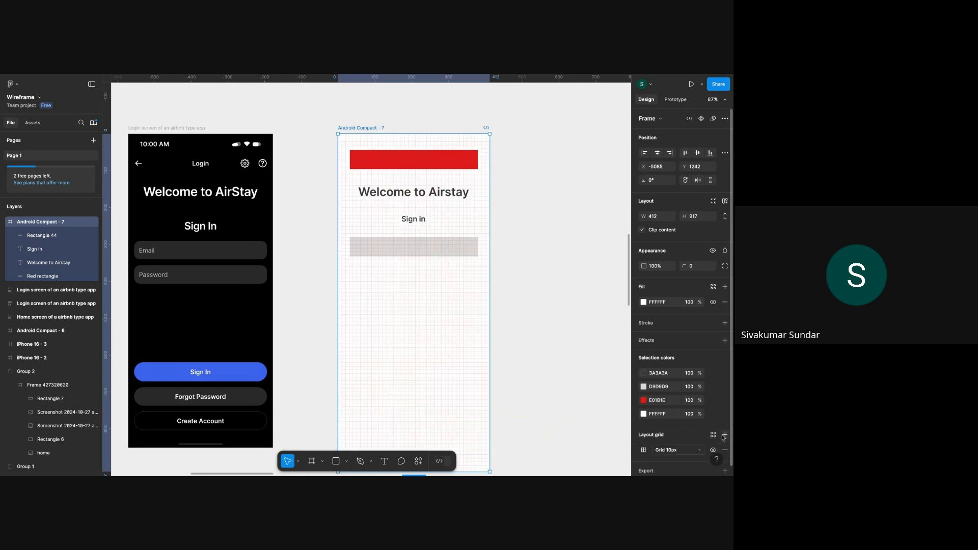
{"action": "left_click", "coordinate": [643, 450]}
{"action": "left_click", "coordinate": [665, 450]}
{"action": "left_click", "coordinate": [667, 460]}
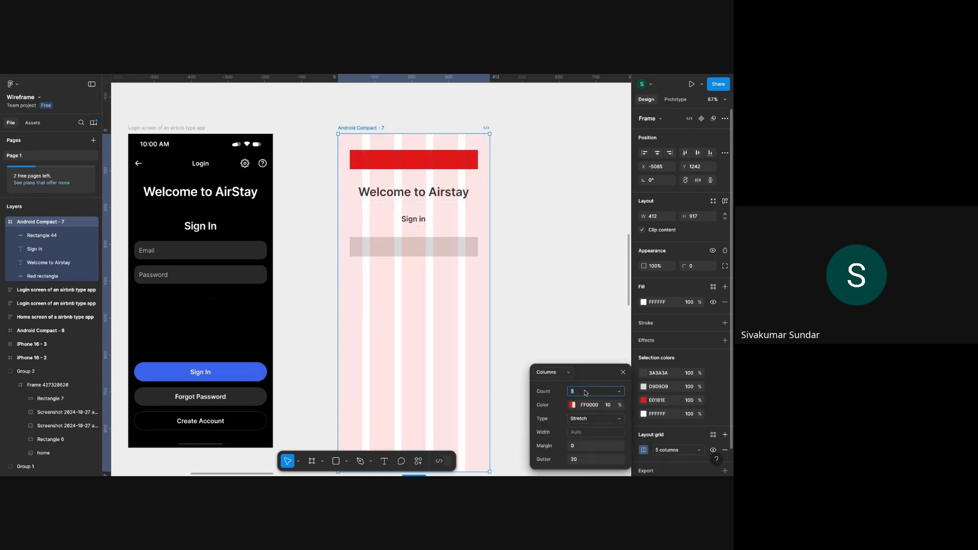
{"action": "type", "text": "4"}
{"action": "key", "text": "Return"}
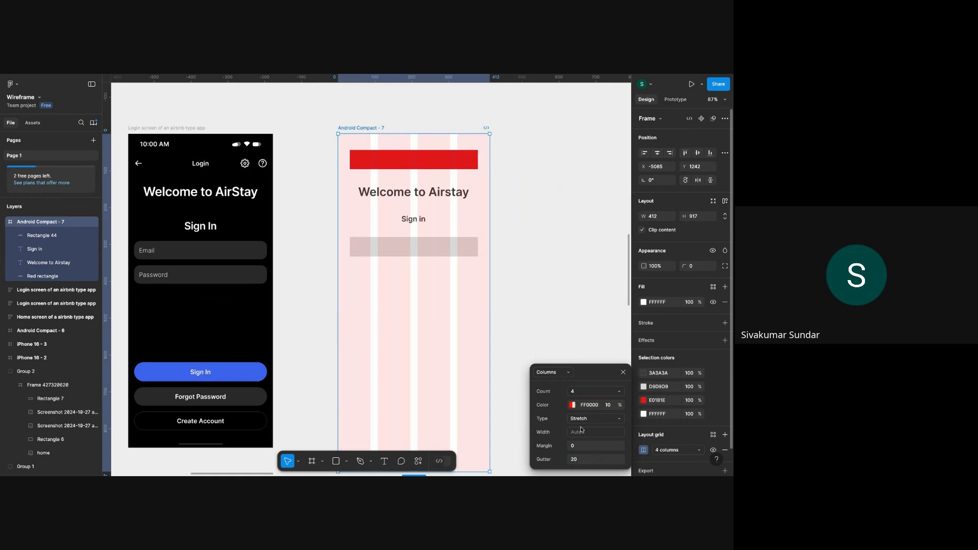
Set the column grid's margin to 16.
{"action": "left_click", "coordinate": [575, 391]}
{"action": "key", "text": "Return"}
{"action": "key", "text": "ctrl+z"}
{"action": "left_click", "coordinate": [578, 447]}
{"action": "type", "text": "16"}
{"action": "left_click", "coordinate": [559, 290]}
Widen the red and grey rectangles symmetrically to 380 so they span the columns between the grid margins.
{"action": "scroll", "coordinate": [559, 290], "scroll_direction": "down", "scroll_amount": 3}
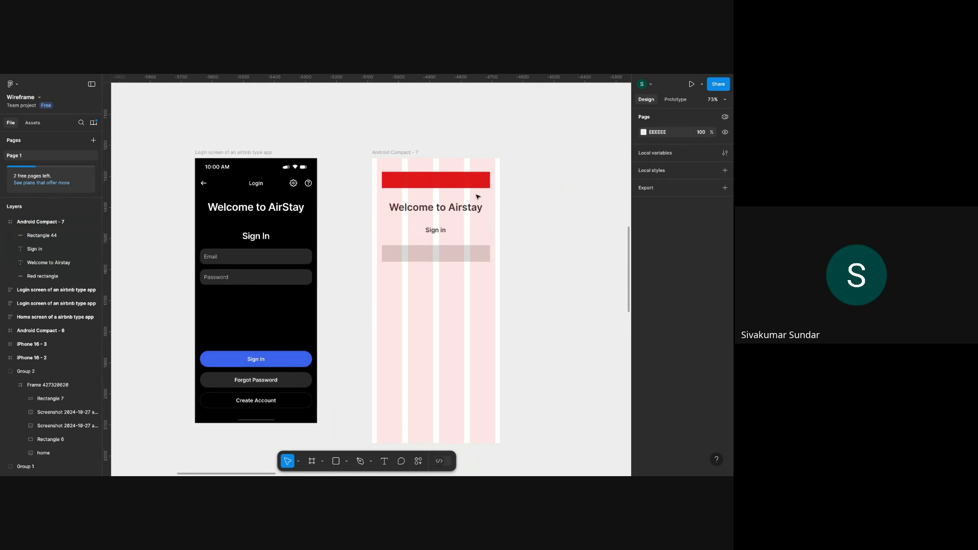
{"action": "left_click_drag", "start_coordinate": [460, 179], "coordinate": [495, 177]}
{"action": "left_click_drag", "start_coordinate": [432, 254], "coordinate": [495, 254]}
{"action": "key", "text": "Escape"}
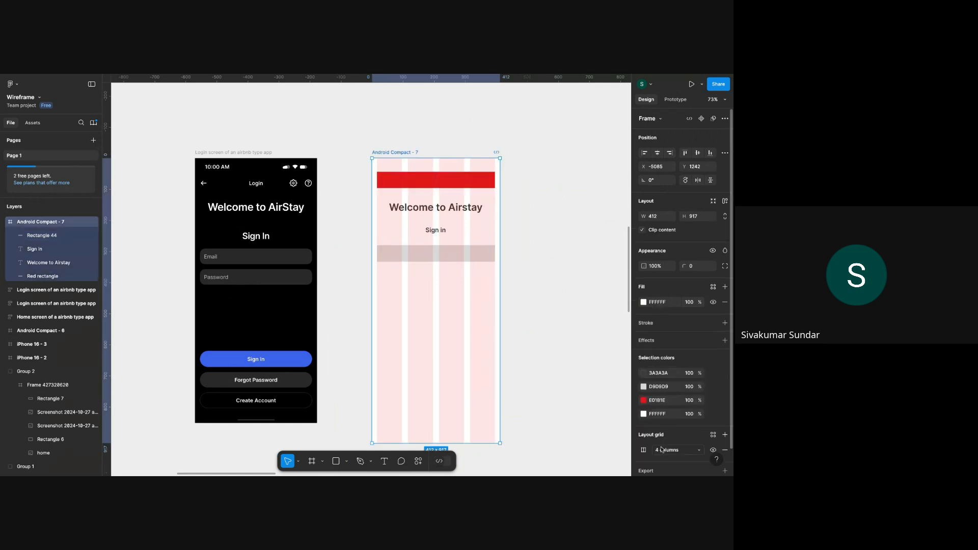
Lower the opacity of the frame's column grid colour to 6%.
{"action": "left_click", "coordinate": [644, 450]}
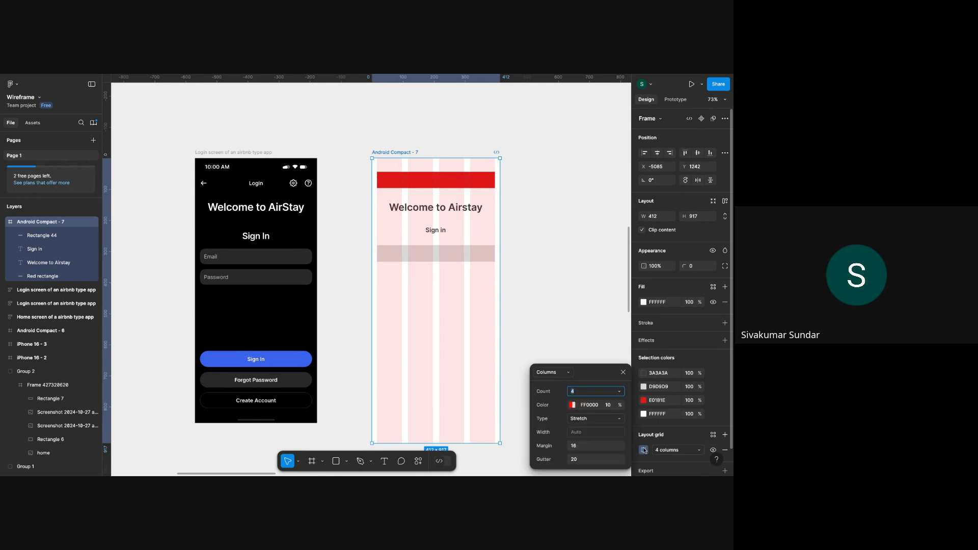
{"action": "left_click", "coordinate": [607, 405]}
{"action": "type", "text": "6"}
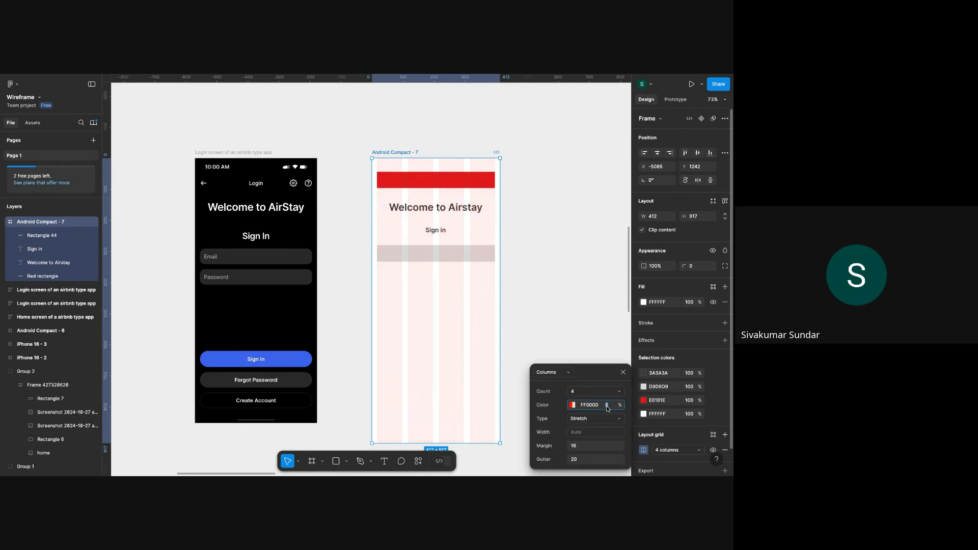
{"action": "left_click", "coordinate": [578, 223]}
Hide the layout grids on the Android Compact - 7 frame.
{"action": "scroll", "coordinate": [546, 229], "scroll_direction": "up", "scroll_amount": 3}
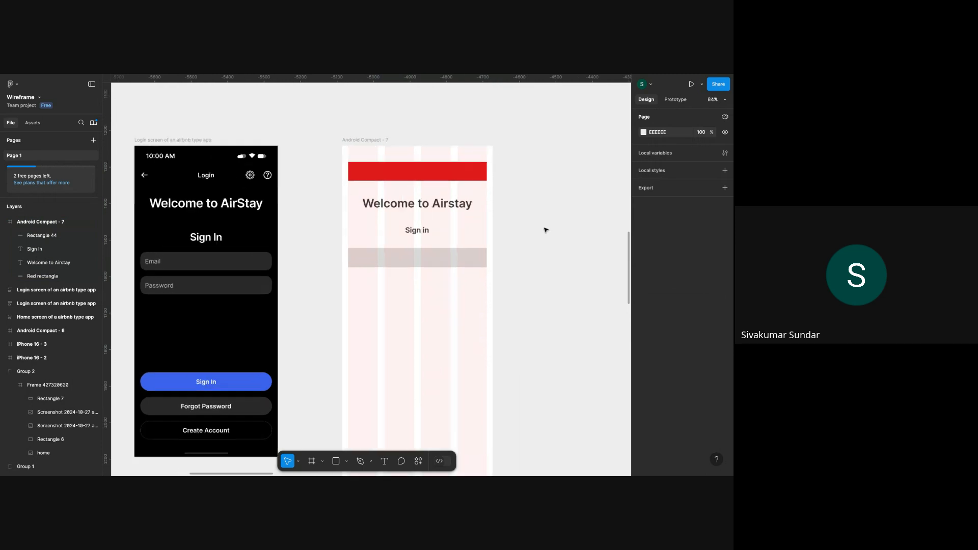
{"action": "scroll", "coordinate": [442, 281], "scroll_direction": "down", "scroll_amount": 3}
{"action": "scroll", "coordinate": [442, 281], "scroll_direction": "left", "scroll_amount": 3}
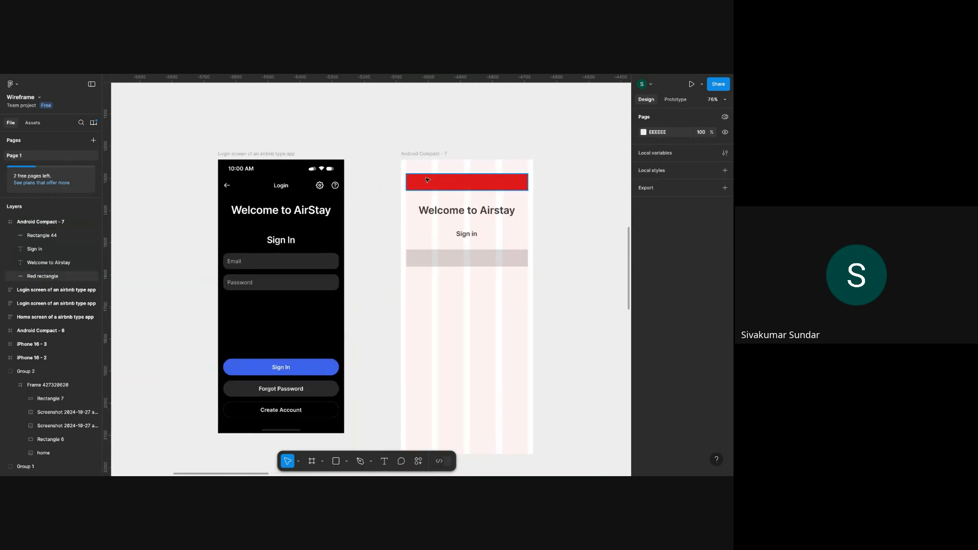
{"action": "left_click", "coordinate": [431, 155]}
{"action": "key", "text": "ctrl+shift+4"}
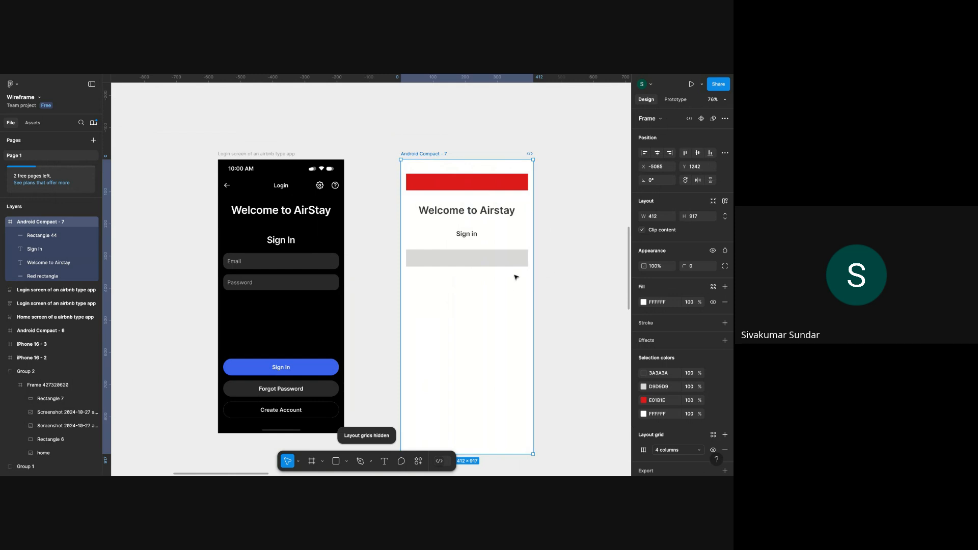
Lighten the grey rectangle's fill to EEEEEE and delete the red rectangle at the frame's top.
{"action": "left_click", "coordinate": [509, 258]}
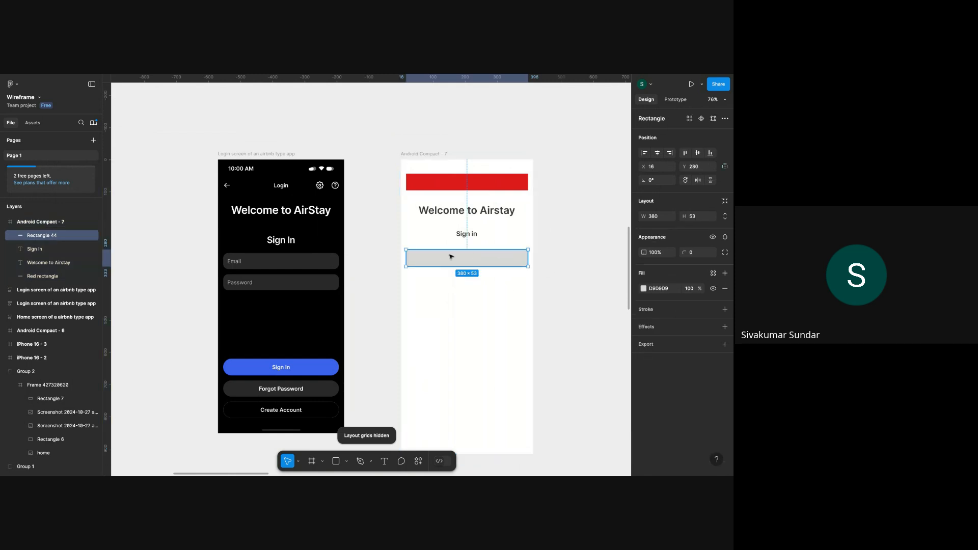
{"action": "left_click", "coordinate": [644, 289]}
{"action": "left_click_drag", "start_coordinate": [548, 292], "coordinate": [526, 269]}
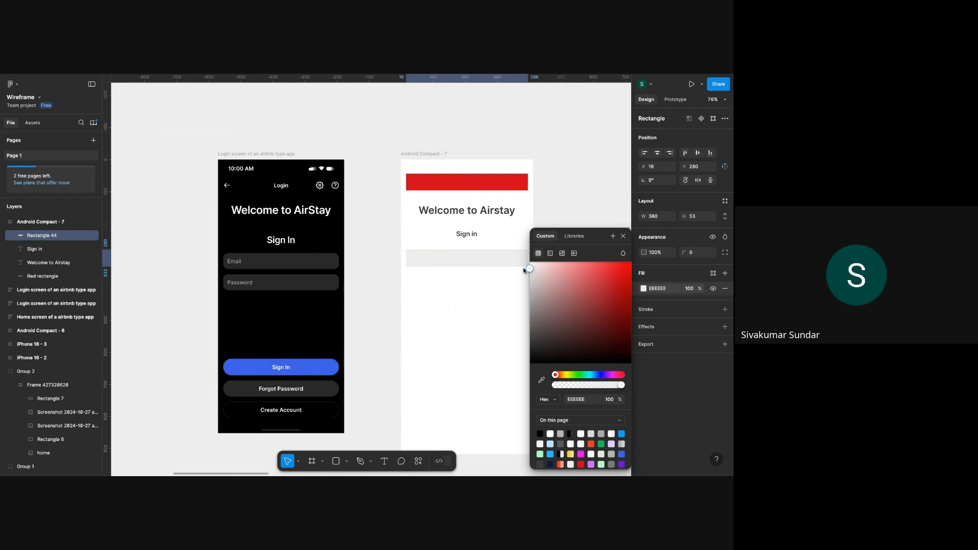
{"action": "left_click", "coordinate": [579, 168]}
{"action": "left_click", "coordinate": [499, 182]}
{"action": "key", "text": "Delete"}
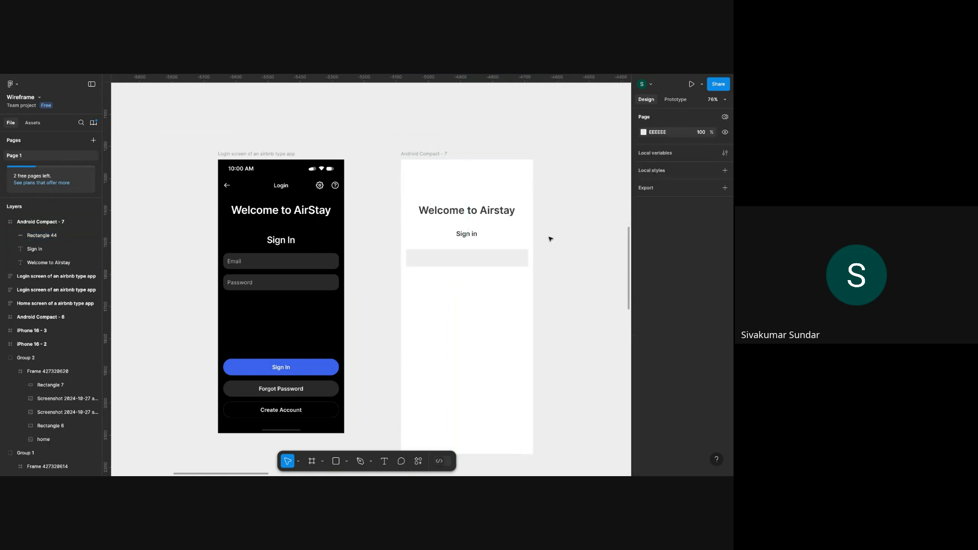
Nudge the grey rectangle down to Y 320, away from the "Sign in" text.
{"action": "left_click", "coordinate": [489, 259]}
{"action": "key", "text": "shift+Down"}
{"action": "key", "text": "shift+Down"}
{"action": "key", "text": "shift+Down"}
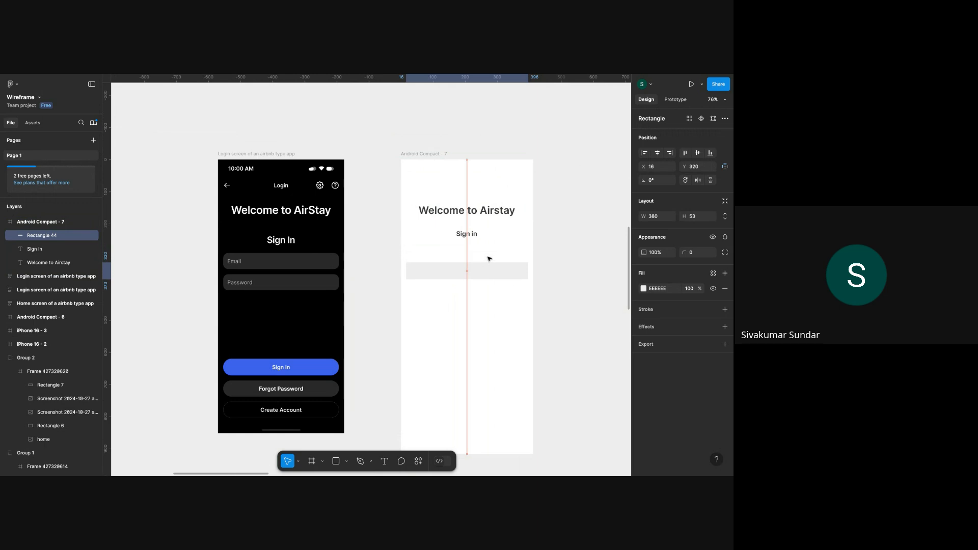
{"action": "left_click", "coordinate": [582, 270]}
{"action": "scroll", "coordinate": [583, 270], "scroll_direction": "up", "scroll_amount": 2}
Set the grey rectangle's corner radius to 4 and its opacity to 40%.
{"action": "left_click", "coordinate": [504, 278]}
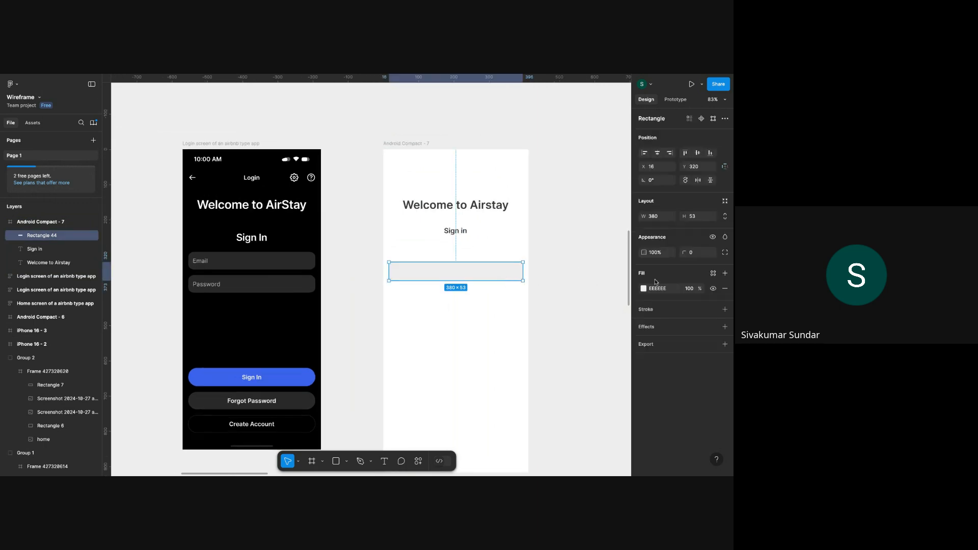
{"action": "left_click_drag", "start_coordinate": [685, 254], "coordinate": [728, 255]}
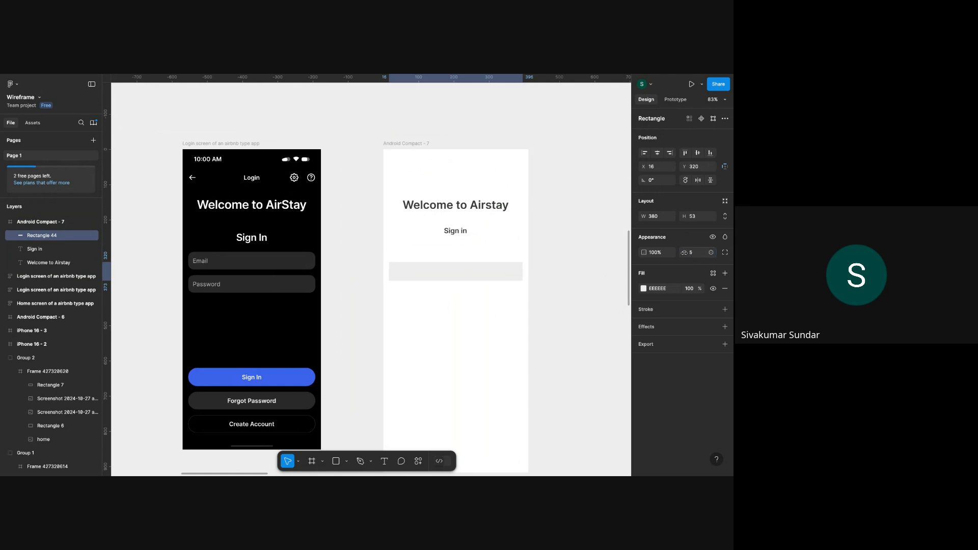
{"action": "key", "text": "Return"}
{"action": "key", "text": "4"}
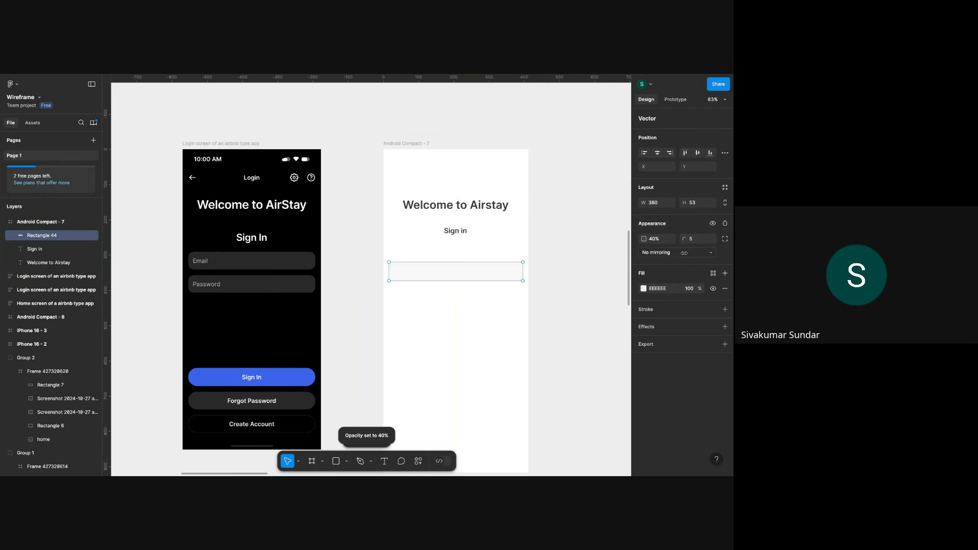
{"action": "key", "text": "Escape"}
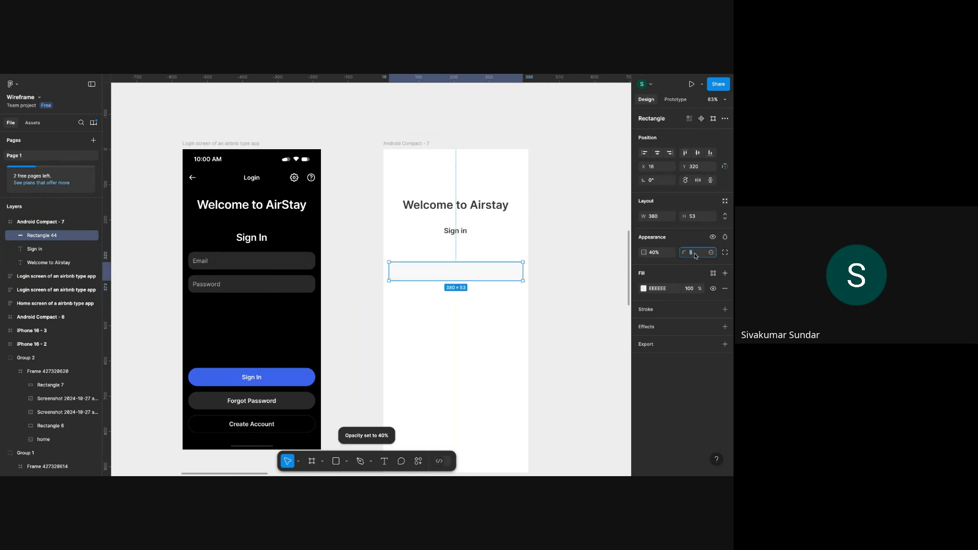
{"action": "left_click", "coordinate": [600, 257]}
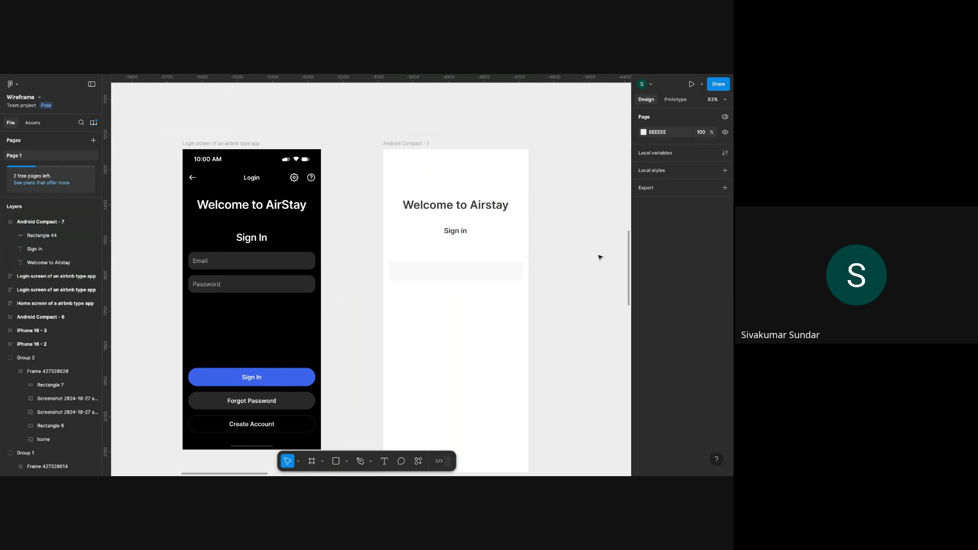
Fill the Android Compact - 7 frame with 000000 by sampling the reference login screen's black background.
{"action": "left_click", "coordinate": [452, 277]}
{"action": "left_click", "coordinate": [644, 289]}
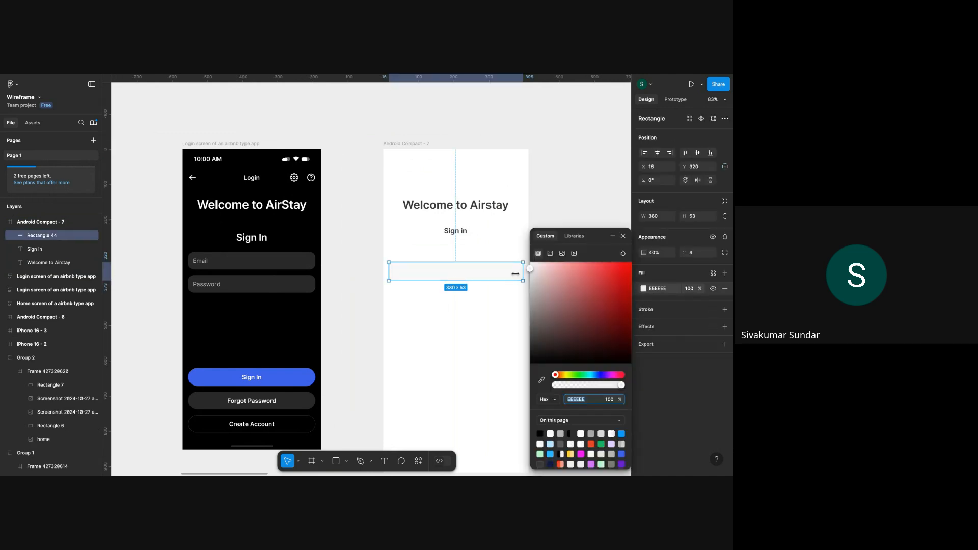
{"action": "left_click", "coordinate": [407, 144]}
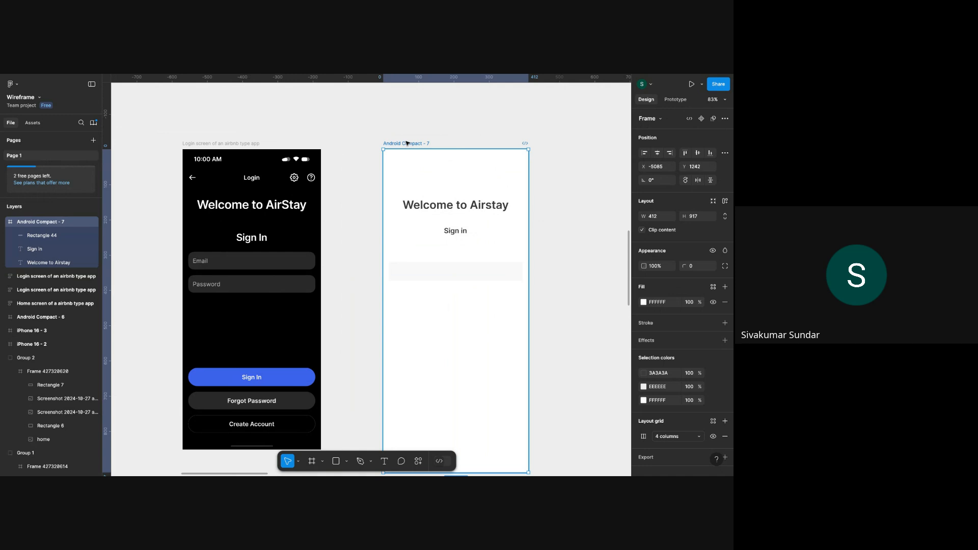
{"action": "key", "text": "i"}
{"action": "left_click", "coordinate": [319, 312]}
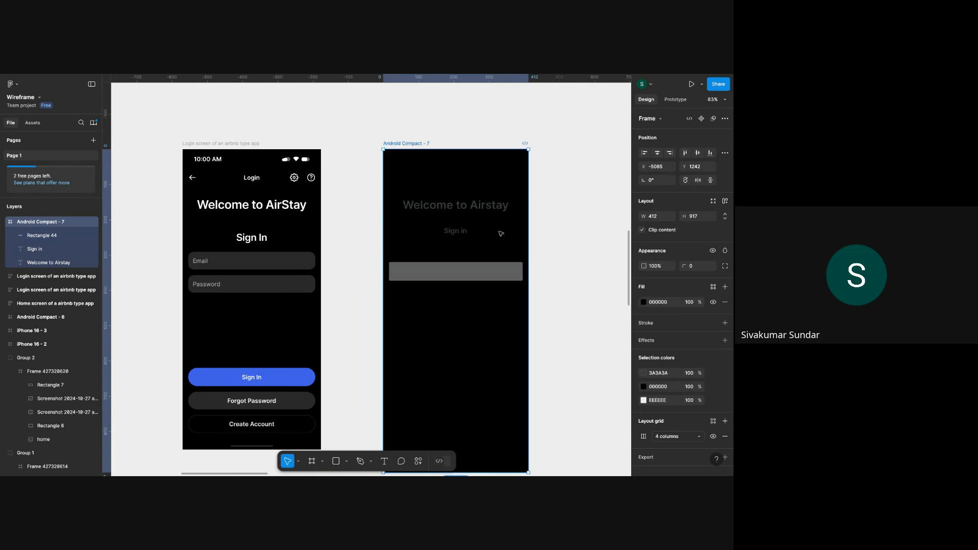
Change the fill of both the "Welcome to Airstay" and "Sign in" texts to white.
{"action": "left_click", "coordinate": [463, 206]}
{"action": "left_click", "coordinate": [465, 231], "text": "shift"}
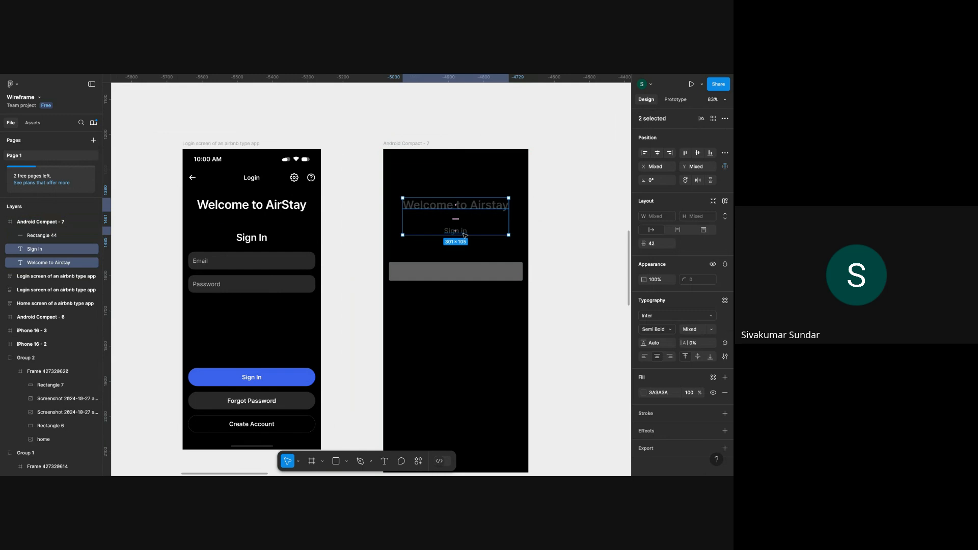
{"action": "left_click", "coordinate": [644, 392]}
{"action": "left_click", "coordinate": [543, 287]}
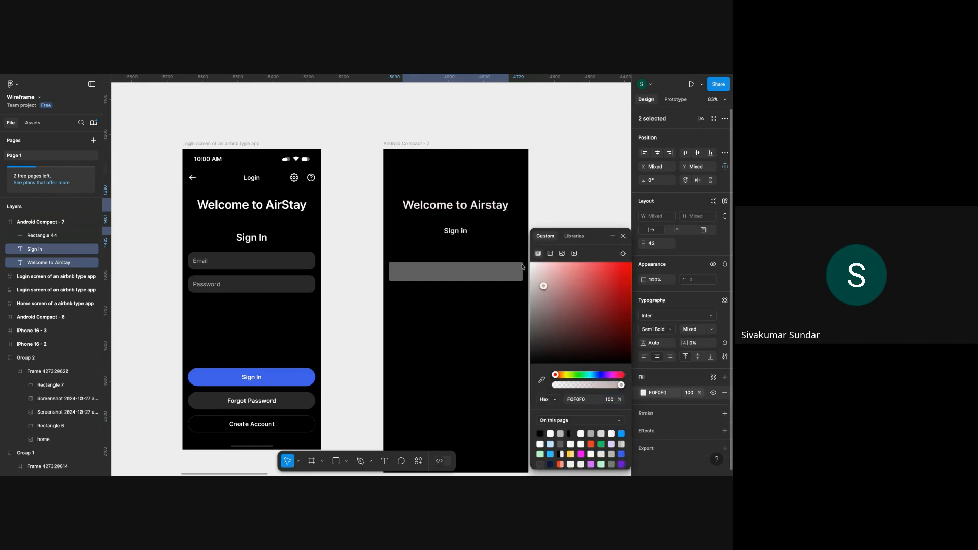
Move the grey rectangle slightly up toward the "Sign in" text and darken its fill to 7F7F7F.
{"action": "left_click", "coordinate": [499, 277]}
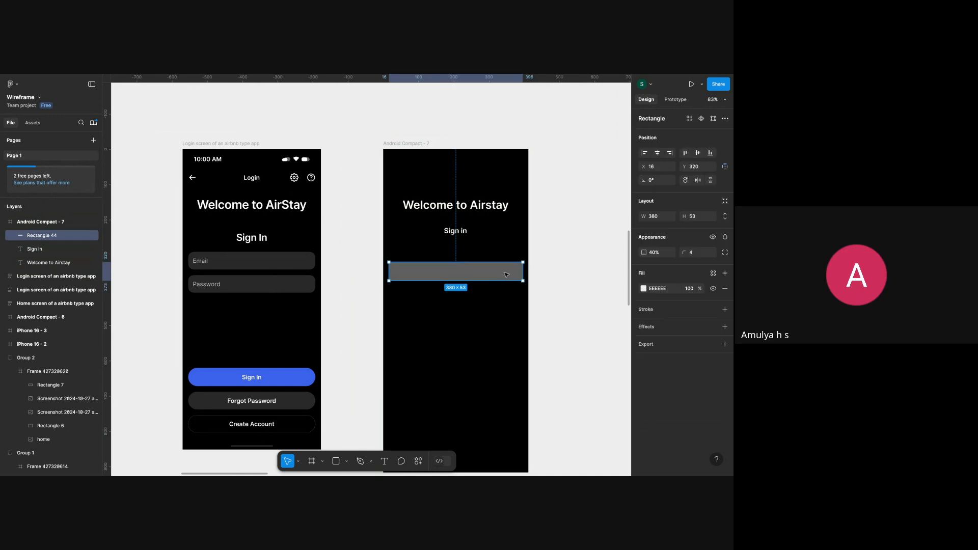
{"action": "left_click_drag", "start_coordinate": [506, 274], "coordinate": [527, 318]}
{"action": "left_click", "coordinate": [643, 288]}
{"action": "left_click", "coordinate": [544, 281]}
{"action": "left_click", "coordinate": [583, 136]}
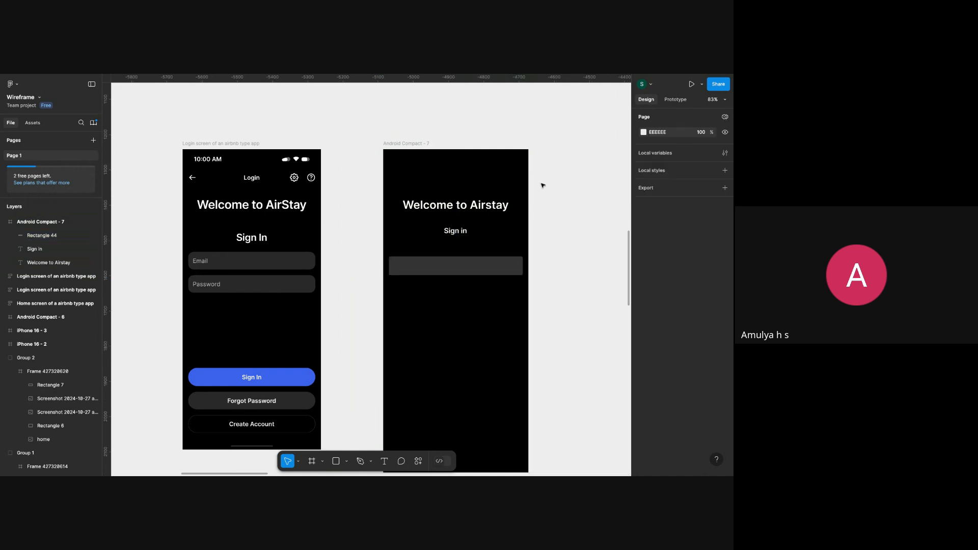
Add the text "Email" at the start of the grey field rectangle and set its font size to 16.
{"action": "key", "text": "t"}
{"action": "left_click", "coordinate": [402, 266]}
{"action": "type", "text": "Email"}
{"action": "key", "text": "Escape"}
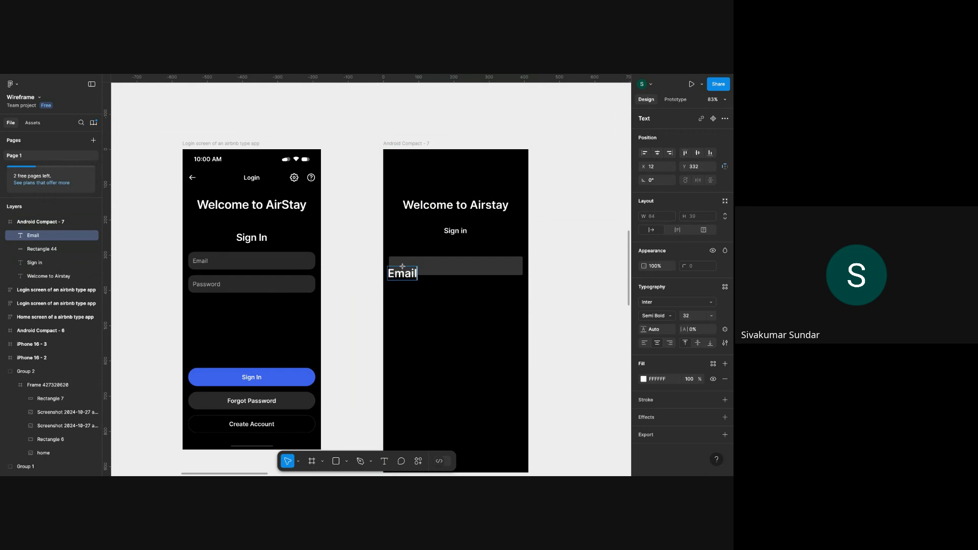
{"action": "left_click", "coordinate": [687, 316]}
{"action": "type", "text": "1"}
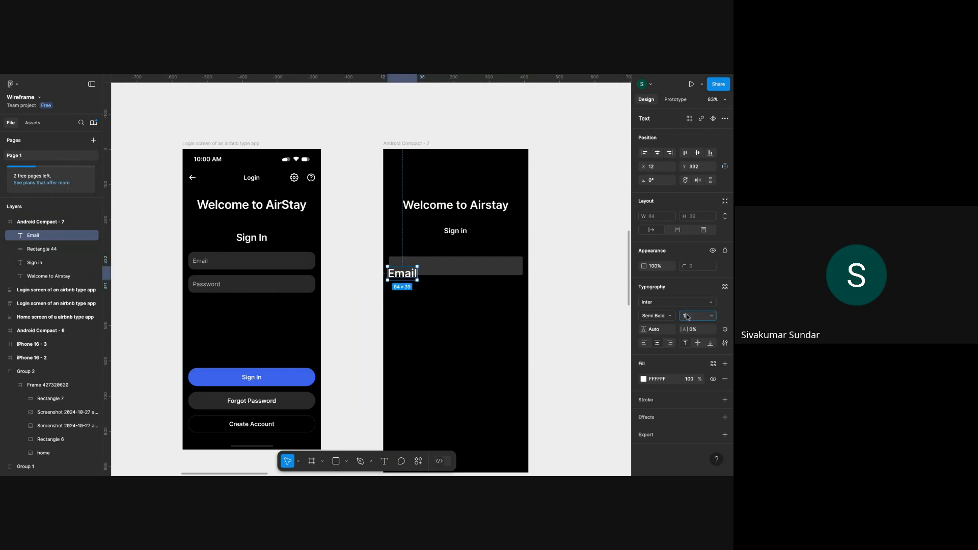
{"action": "type", "text": "6"}
{"action": "key", "text": "Return"}
Align the "Email" text vertically with the centre of its field rectangle and set the text's opacity to 50%.
{"action": "left_click", "coordinate": [431, 267], "text": "shift"}
{"action": "key", "text": "alt+v"}
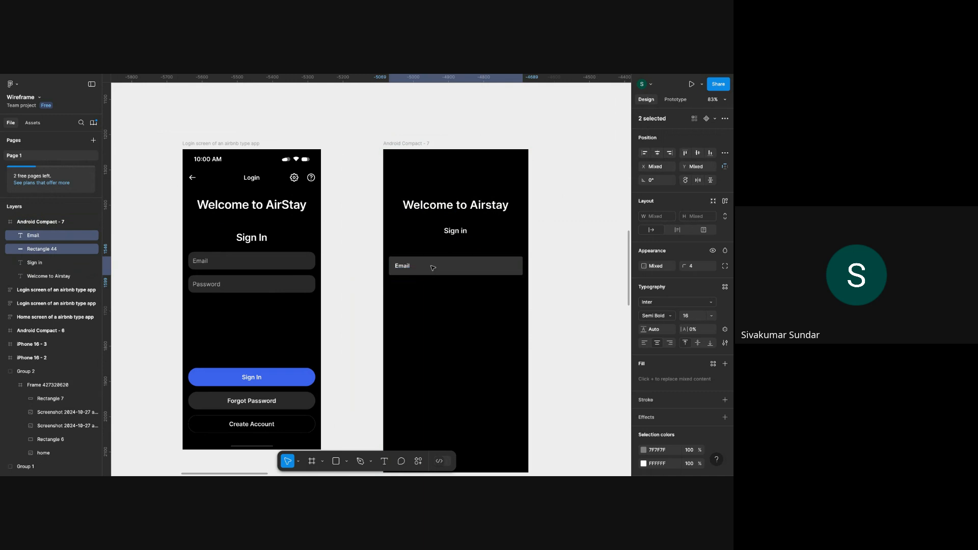
{"action": "left_click", "coordinate": [402, 266]}
{"action": "key", "text": "5"}
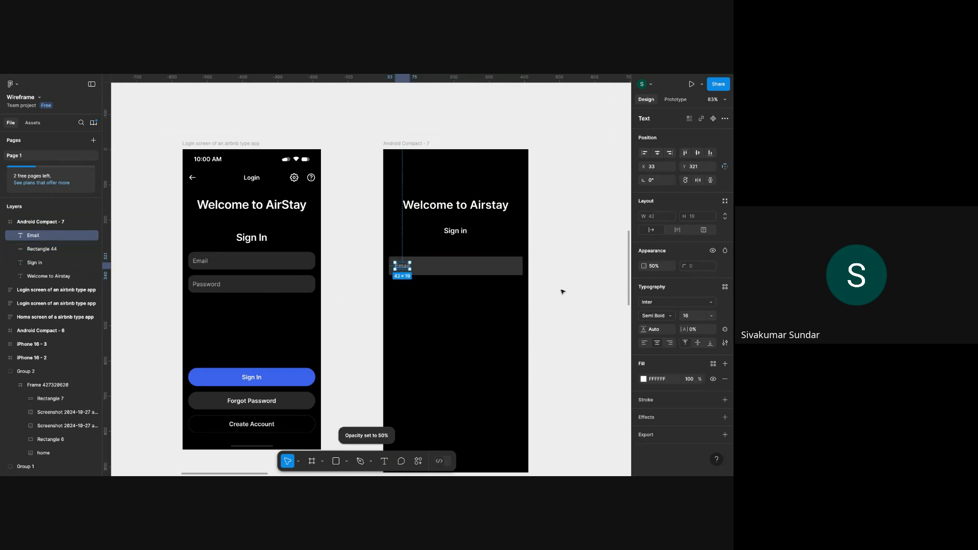
Duplicate the Email text and its field rectangle 16 px below the original and set both "Email" texts to Regular weight.
{"action": "left_click", "coordinate": [457, 269], "text": "shift"}
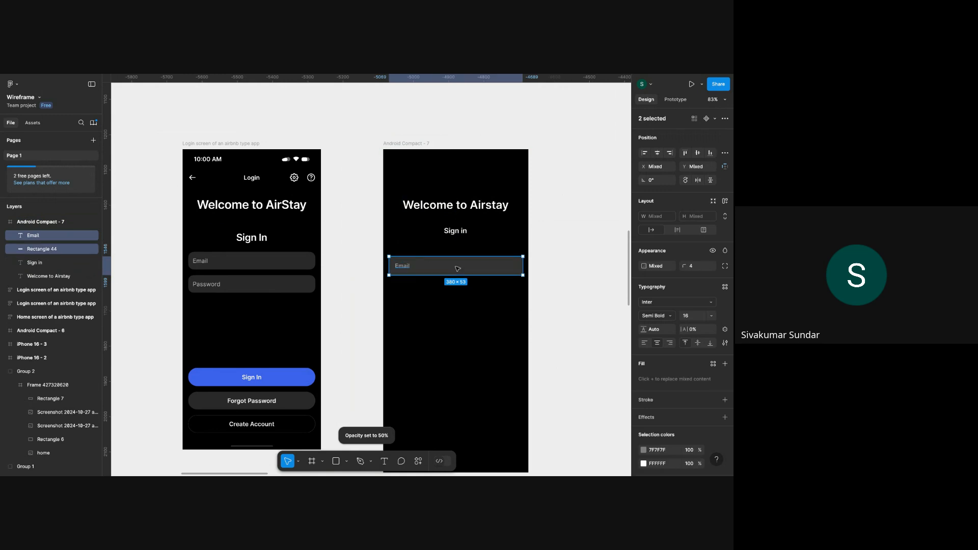
{"action": "left_click_drag", "start_coordinate": [457, 268], "coordinate": [459, 291]}
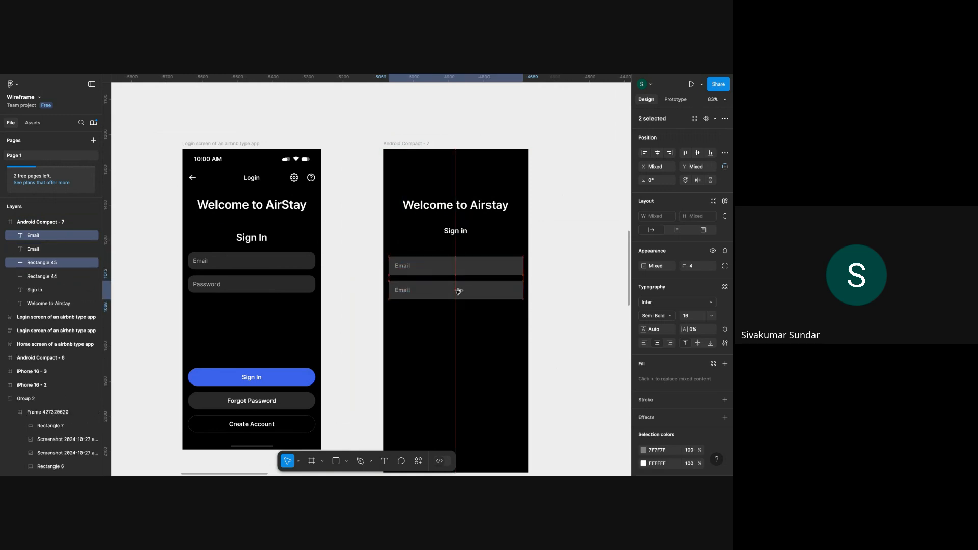
{"action": "left_click", "coordinate": [408, 266]}
{"action": "left_click", "coordinate": [664, 316]}
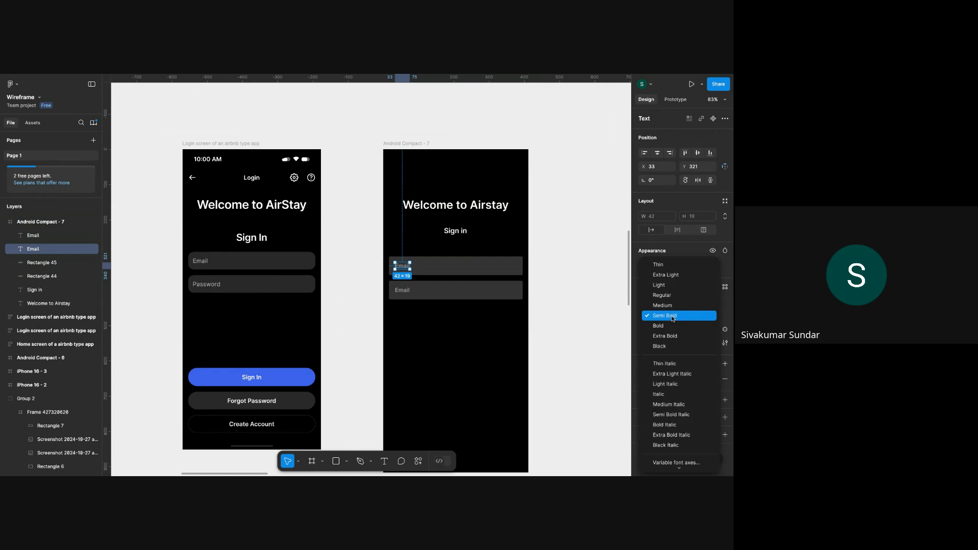
{"action": "left_click", "coordinate": [665, 302]}
{"action": "left_click", "coordinate": [403, 290]}
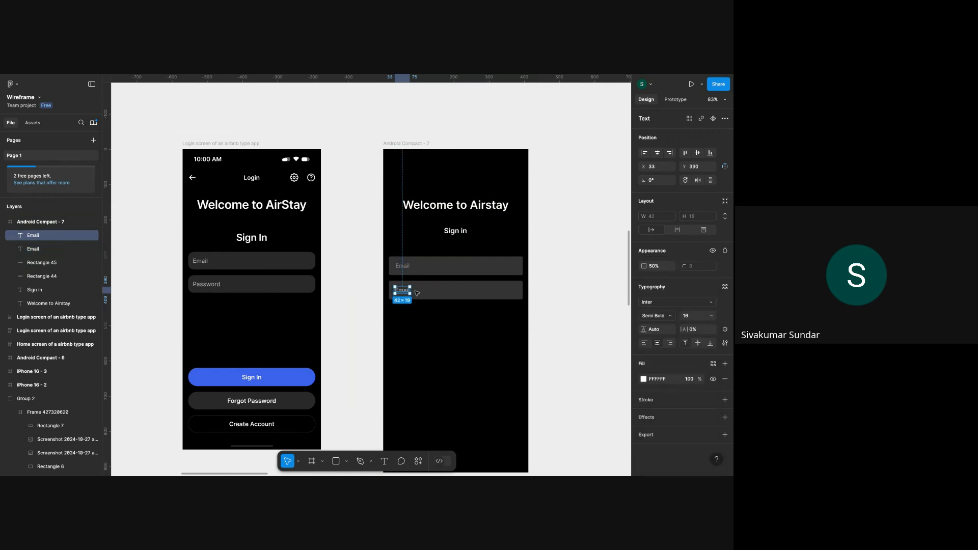
{"action": "left_click", "coordinate": [669, 319]}
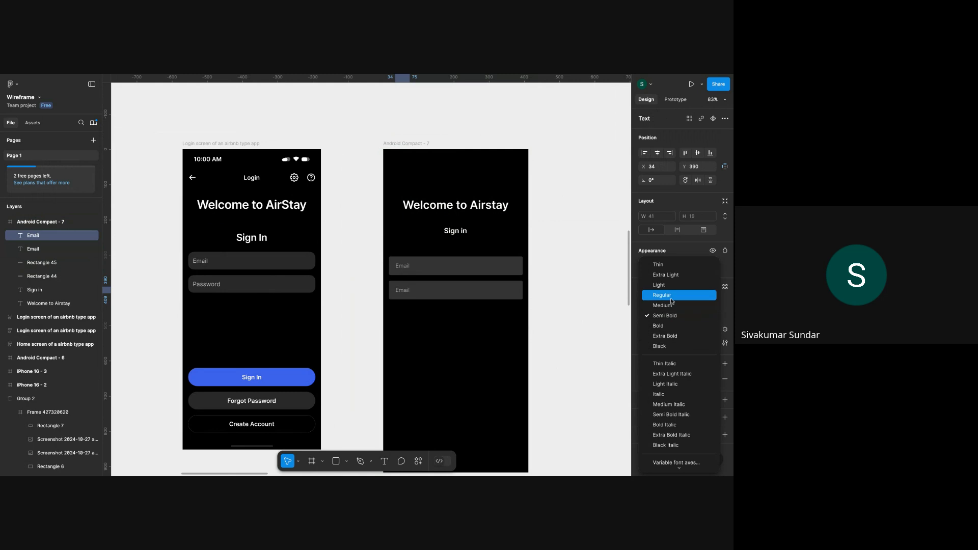
{"action": "left_click", "coordinate": [662, 295]}
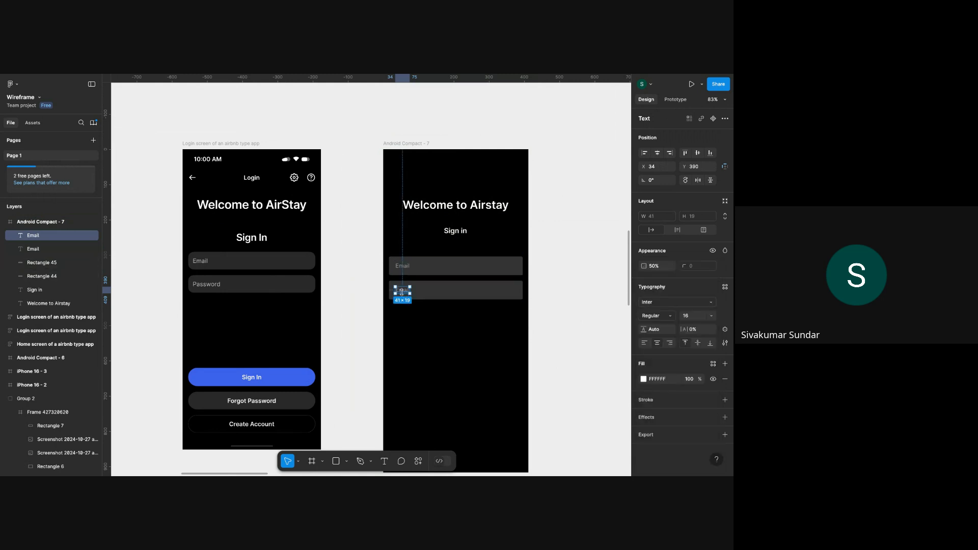
Change the lower field's text to "Password" and shift it so it starts in line with the "Email" text above.
{"action": "double_click", "coordinate": [402, 289]}
{"action": "type", "text": "Password"}
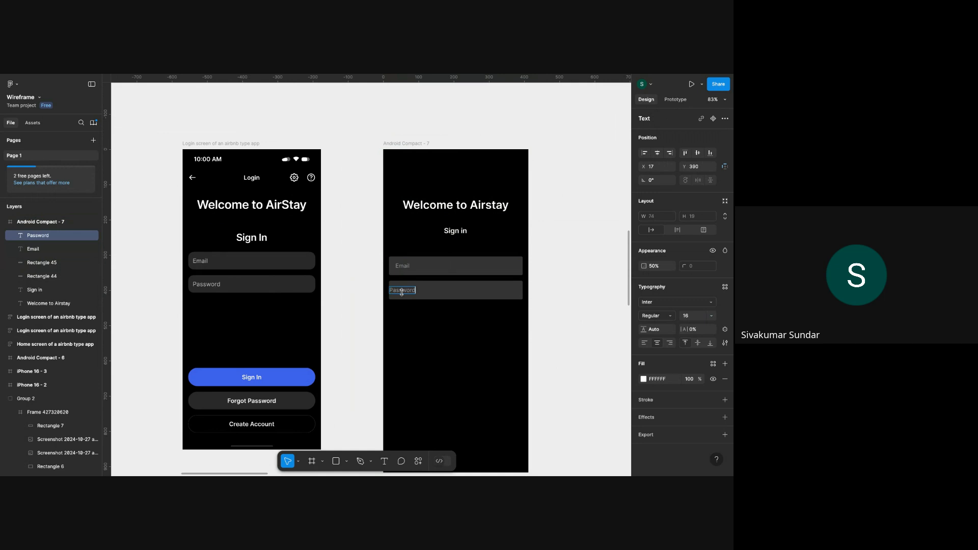
{"action": "key", "text": "Escape"}
{"action": "left_click_drag", "start_coordinate": [403, 291], "coordinate": [410, 291]}
{"action": "left_click", "coordinate": [561, 280]}
Draw a rectangle about 380 × 67 below the Password field, with its left edge extended to match the fields.
{"action": "scroll", "coordinate": [561, 279], "scroll_direction": "down", "scroll_amount": 2}
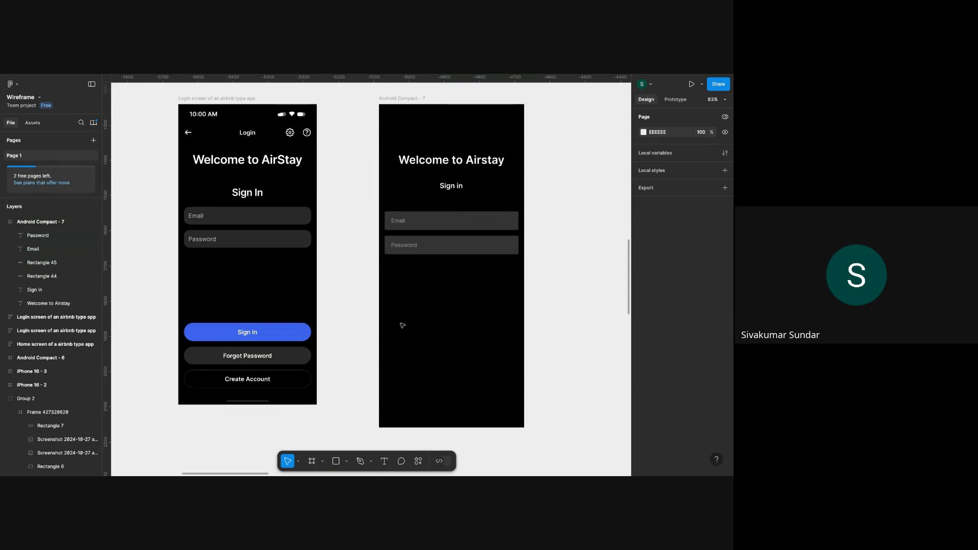
{"action": "key", "text": "r"}
{"action": "mouse_move", "coordinate": [388, 317]}
{"action": "left_mouse_down"}
{"action": "mouse_move", "coordinate": [507, 356]}
{"action": "mouse_move", "coordinate": [519, 341]}
{"action": "left_mouse_up"}
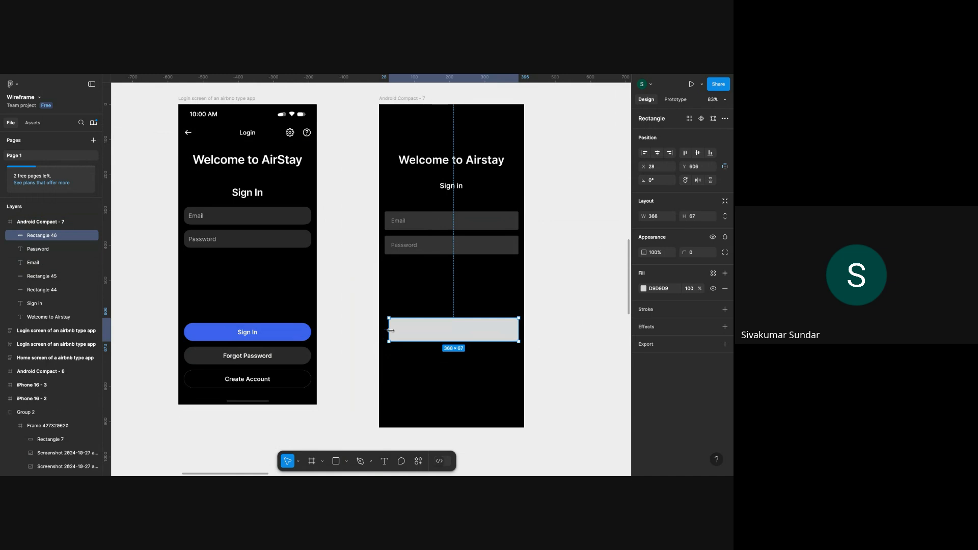
{"action": "left_click_drag", "start_coordinate": [389, 330], "coordinate": [384, 330]}
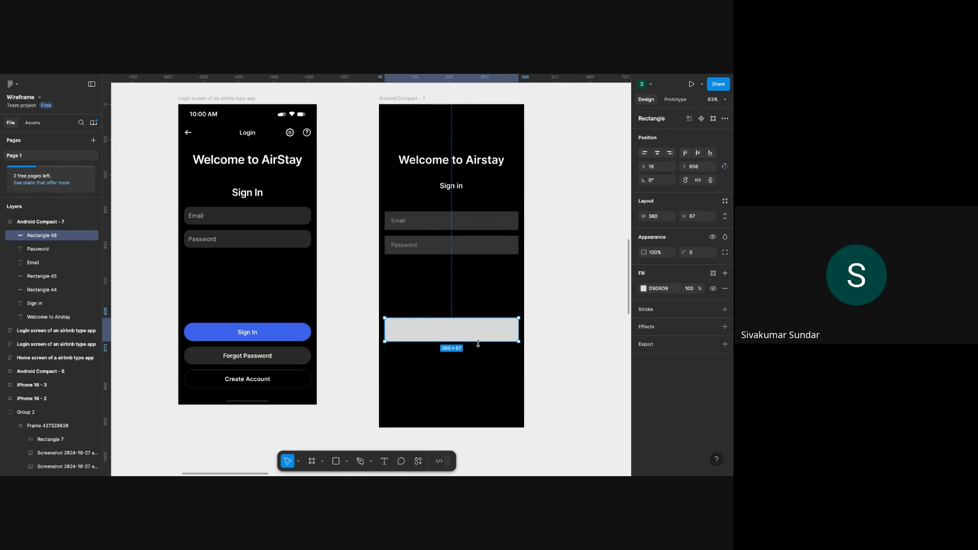
Try a height of 32 for the new rectangle and compare it with the reference Sign In button's height.
{"action": "left_click", "coordinate": [697, 216]}
{"action": "type", "text": "32"}
{"action": "key", "text": "Return"}
{"action": "left_click", "coordinate": [697, 216]}
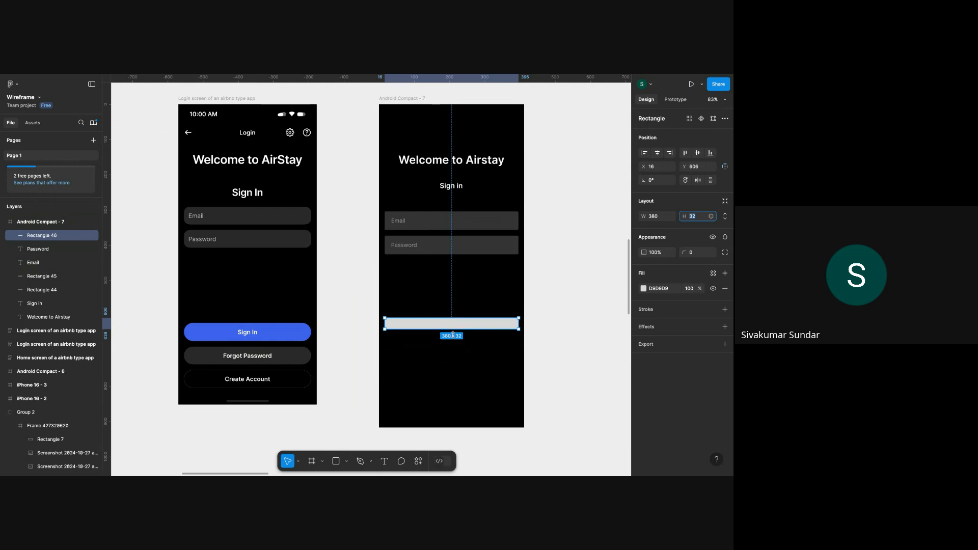
{"action": "left_click", "coordinate": [301, 332], "text": "super"}
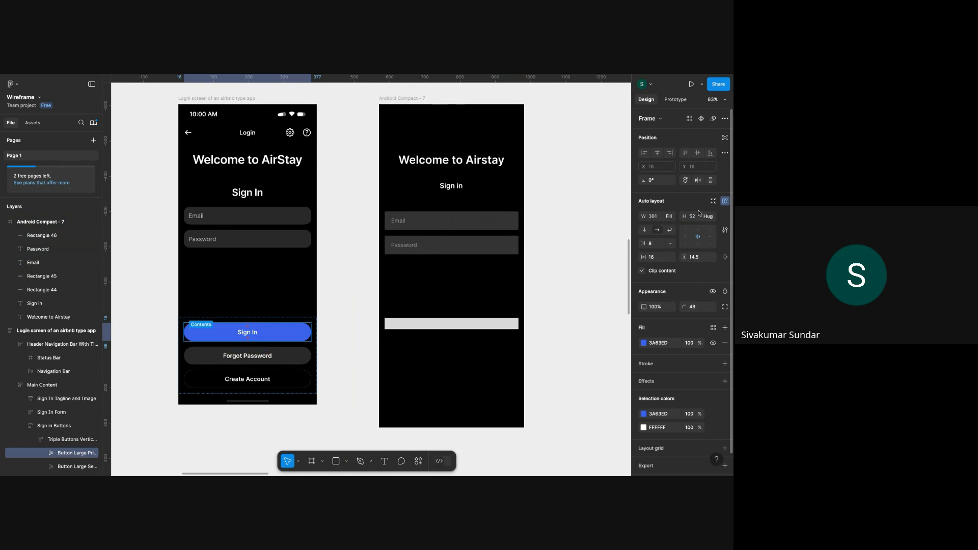
{"action": "left_click", "coordinate": [499, 326]}
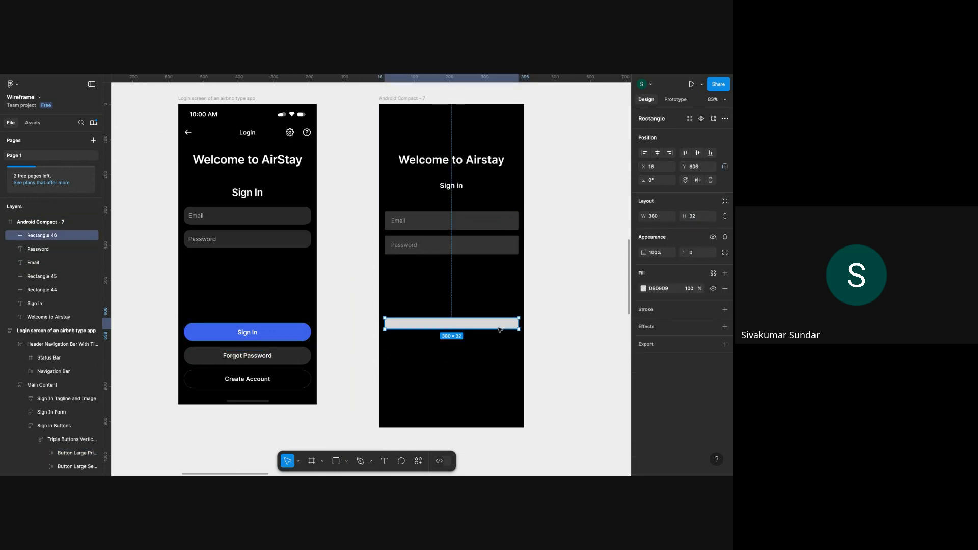
Try heights of 42 and 50 for the new light grey rectangle, and settle on 48.
{"action": "left_click", "coordinate": [695, 217]}
{"action": "type", "text": "42"}
{"action": "key", "text": "Return"}
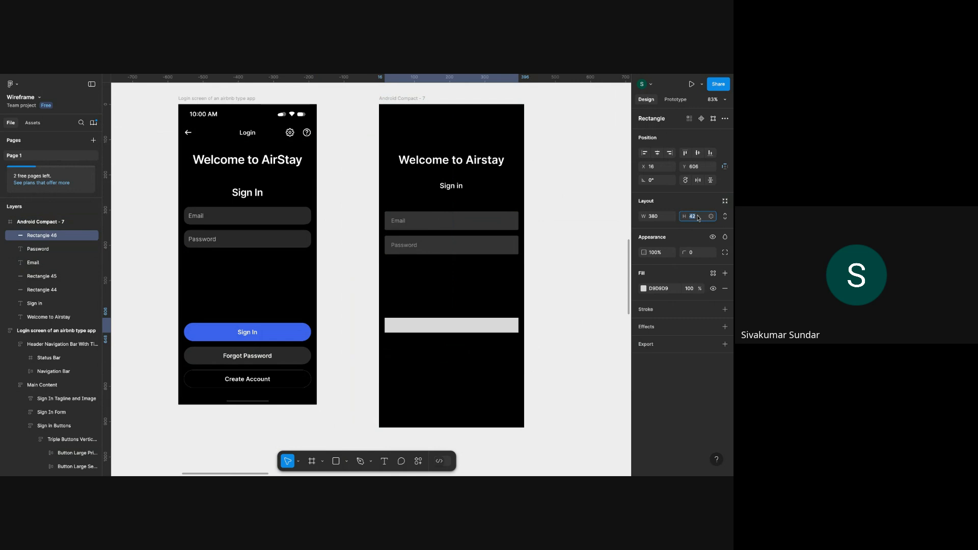
{"action": "type", "text": "50"}
{"action": "key", "text": "Return"}
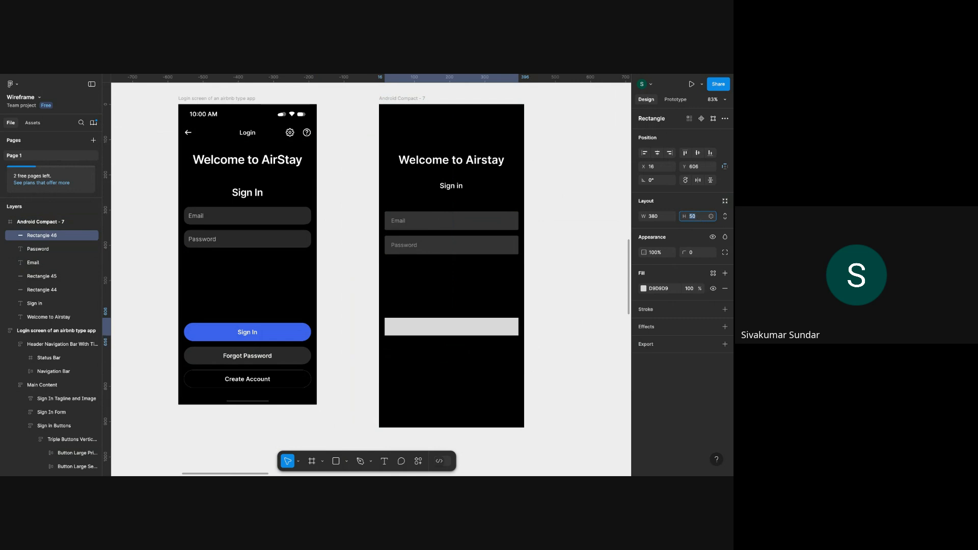
{"action": "type", "text": "48"}
{"action": "key", "text": "Return"}
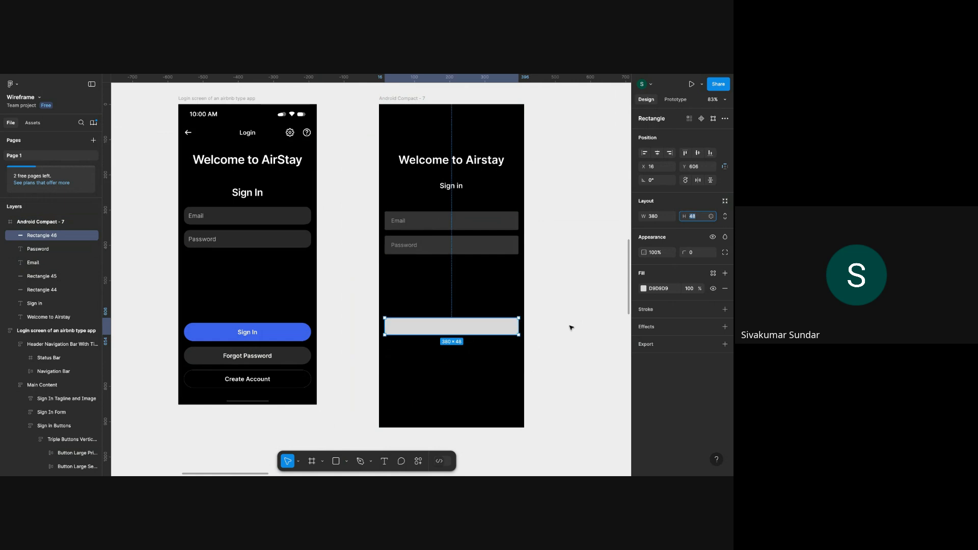
{"action": "left_click", "coordinate": [571, 327]}
{"action": "left_click", "coordinate": [484, 332]}
Set the height of both the Email and Password field rectangles to 48.
{"action": "left_click", "coordinate": [485, 243]}
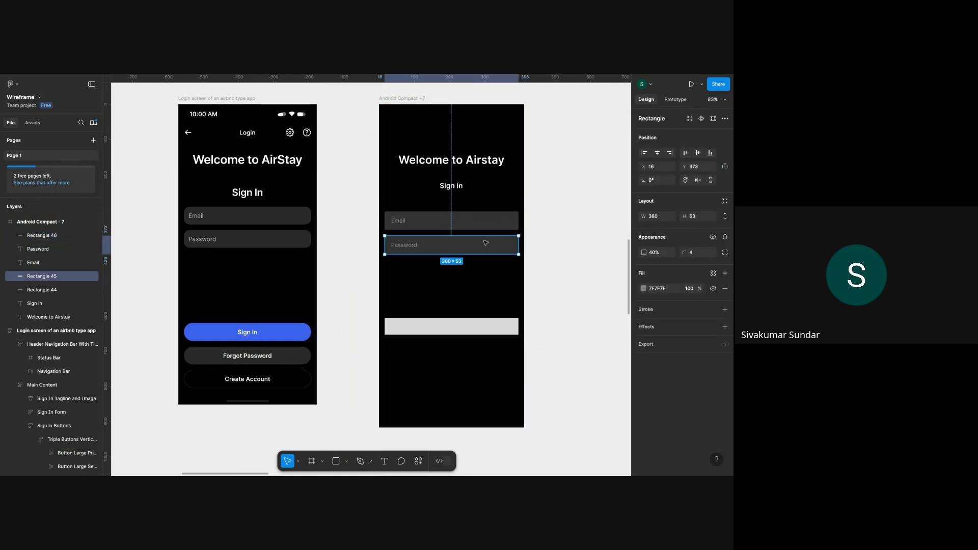
{"action": "left_click", "coordinate": [484, 220], "text": "shift"}
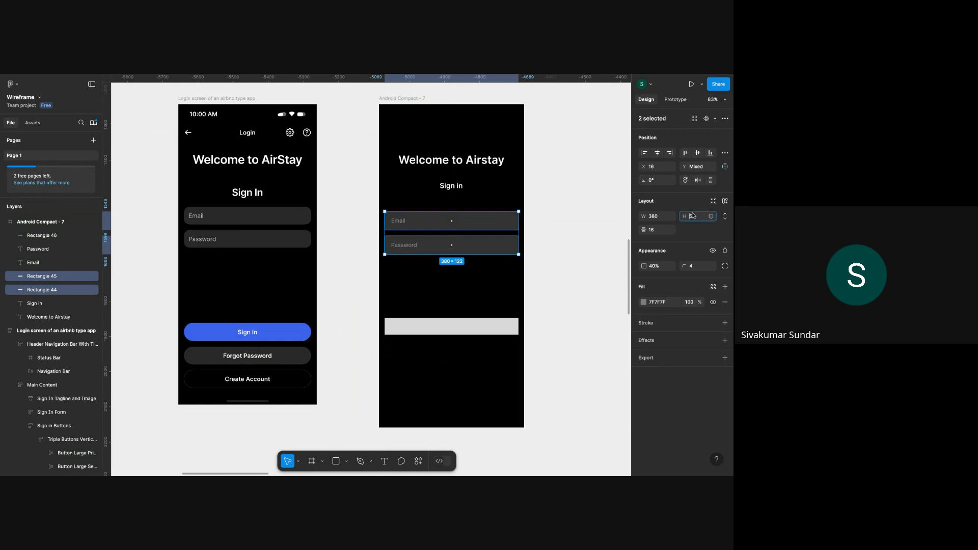
{"action": "left_click", "coordinate": [694, 218]}
{"action": "type", "text": "48"}
{"action": "key", "text": "Return"}
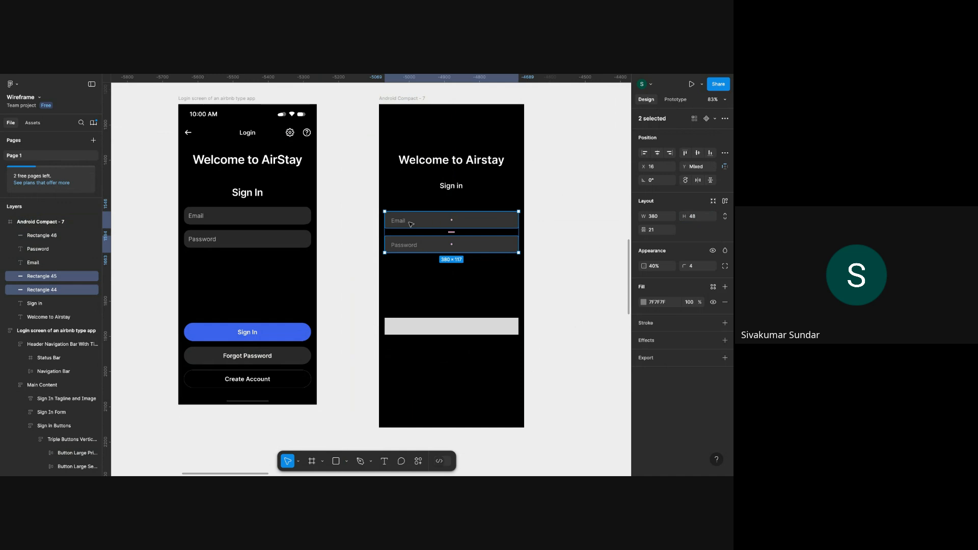
Align the "Email" text with the vertical centre of its field rectangle.
{"action": "left_click", "coordinate": [403, 222]}
{"action": "left_click", "coordinate": [439, 222], "text": "shift"}
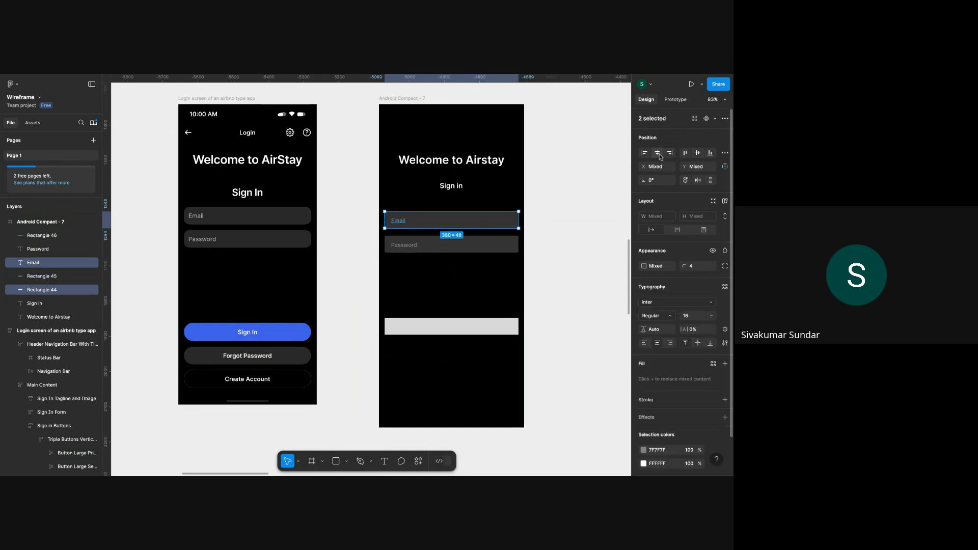
{"action": "left_click", "coordinate": [697, 152]}
Check the "Password" text's spacing inside its field rectangle and align the two on their vertical centres.
{"action": "left_click", "coordinate": [403, 245]}
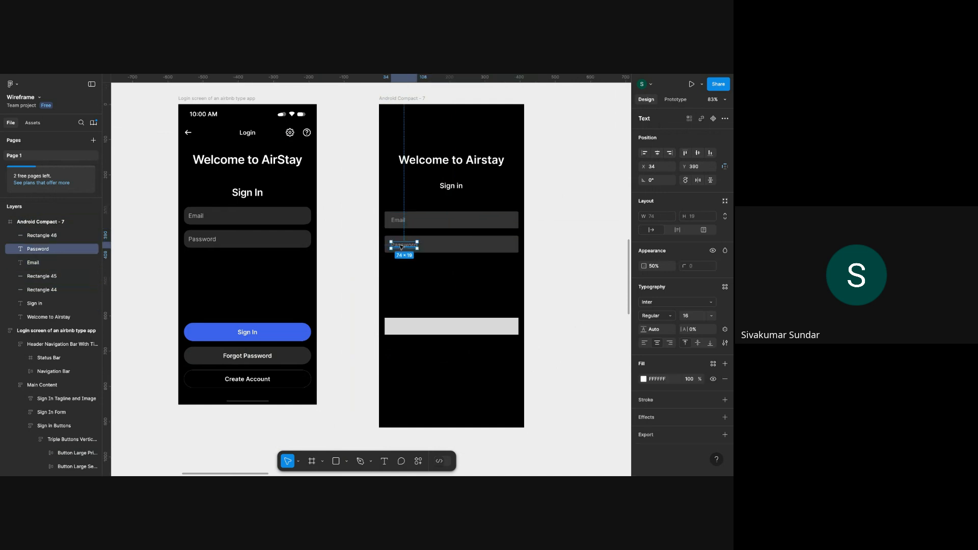
{"action": "scroll", "coordinate": [467, 247], "scroll_direction": "up", "scroll_amount": 3}
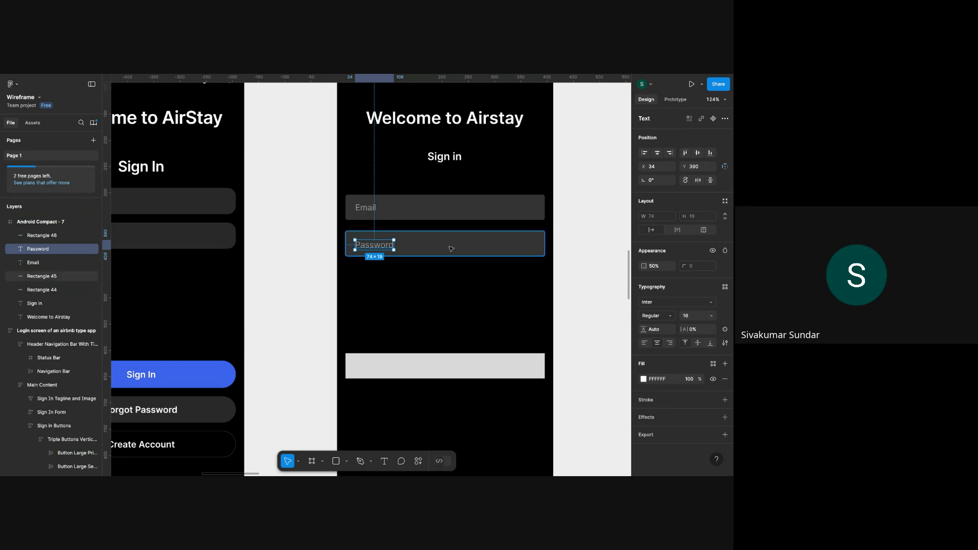
{"action": "key", "text": "alt"}
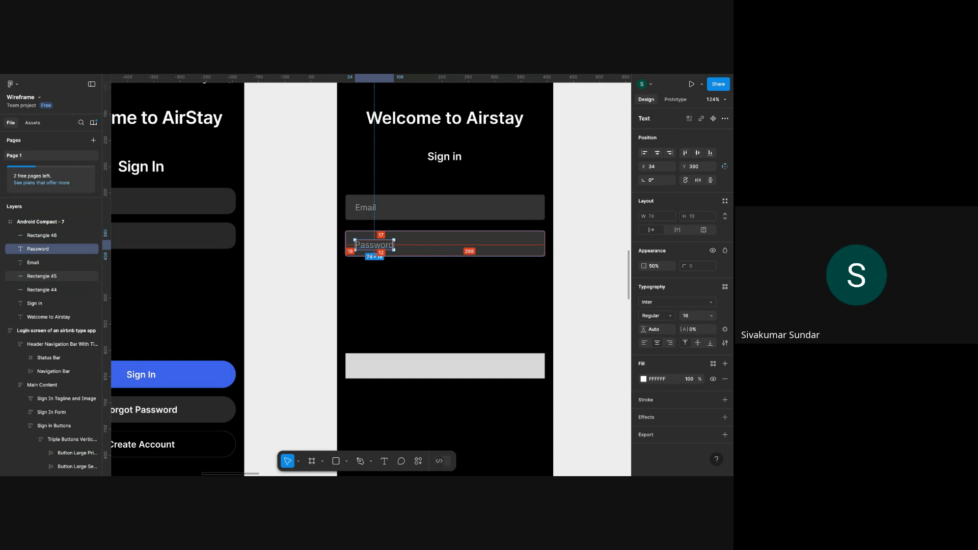
{"action": "left_click", "coordinate": [480, 247], "text": "shift"}
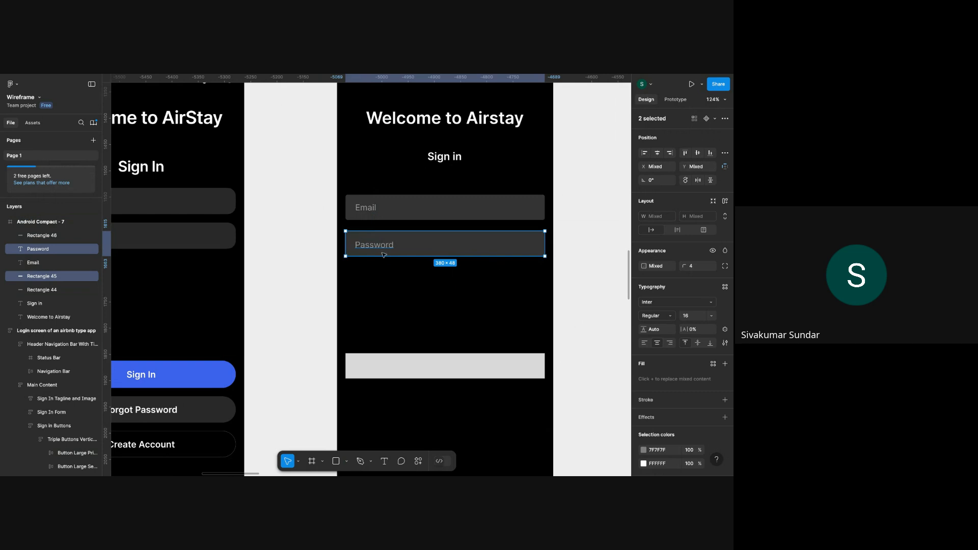
{"action": "left_click", "coordinate": [698, 154]}
Measure the distances from the "Password" text to the edges of its field rectangle.
{"action": "left_click", "coordinate": [430, 248], "text": "shift"}
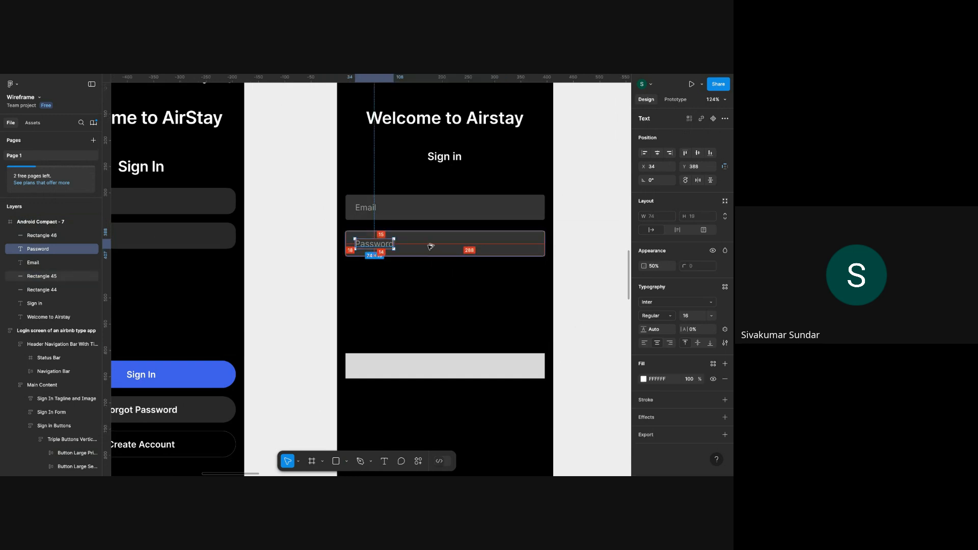
{"action": "left_click", "coordinate": [459, 249]}
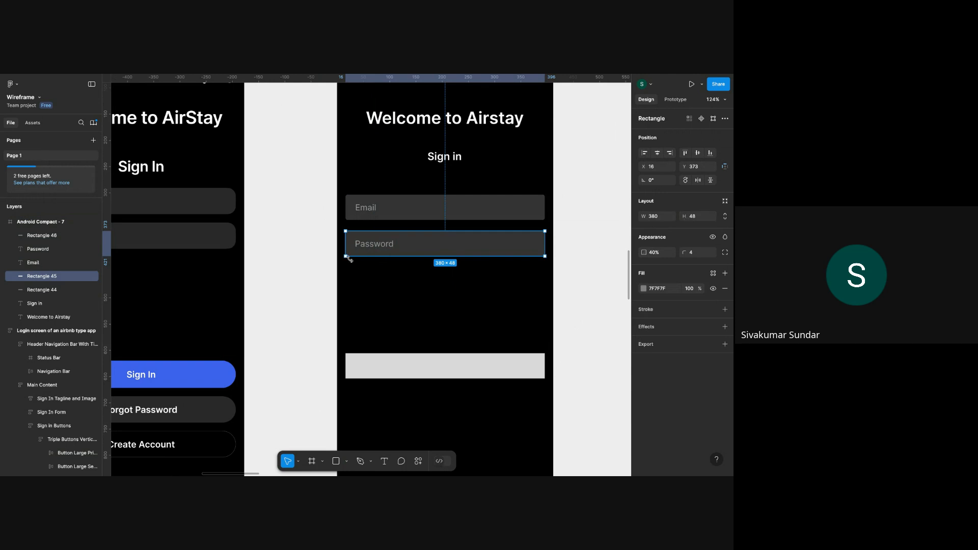
{"action": "left_click", "coordinate": [374, 244]}
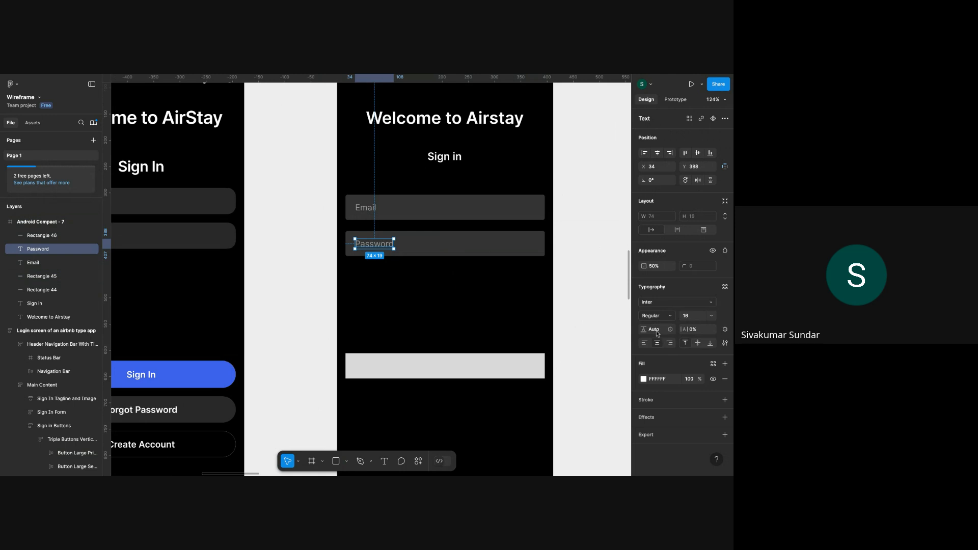
{"action": "key", "text": "alt"}
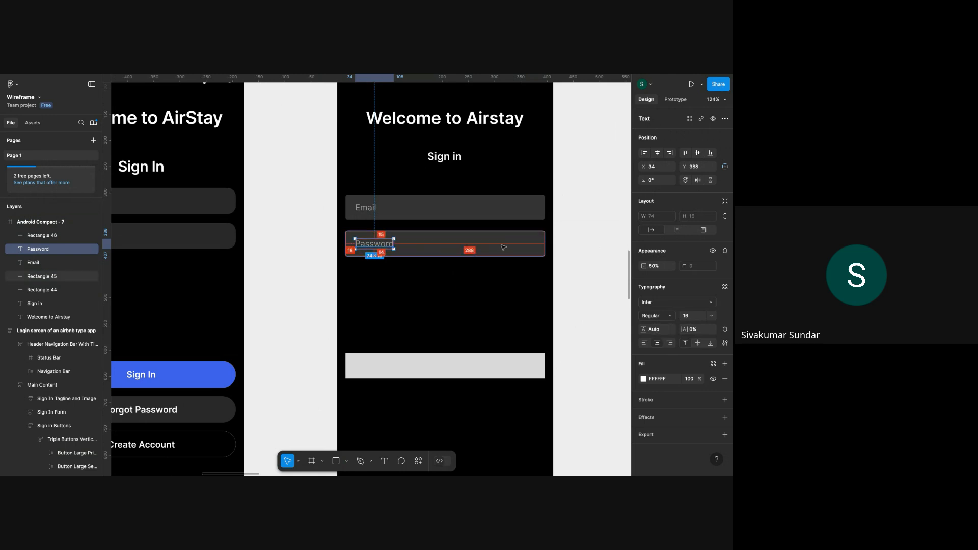
{"action": "left_click", "coordinate": [449, 246]}
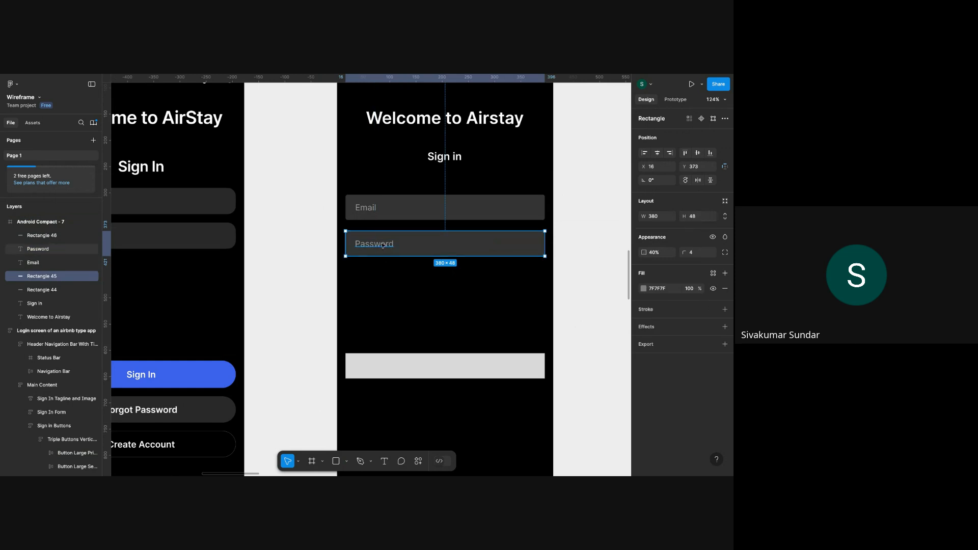
Try a height of 49 for the Password field rectangle and recheck the text's spacing inside it.
{"action": "left_click", "coordinate": [454, 246]}
{"action": "left_click", "coordinate": [453, 245]}
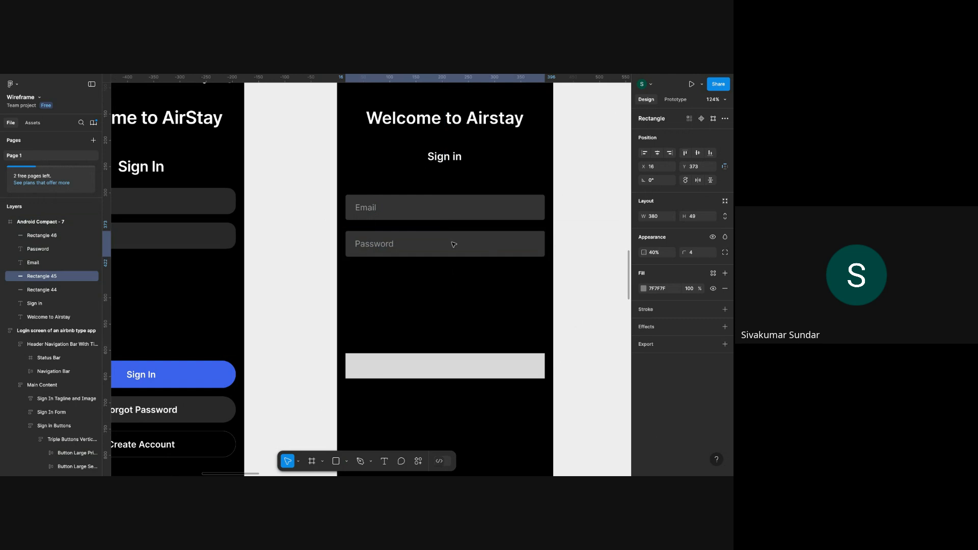
{"action": "left_click", "coordinate": [438, 246]}
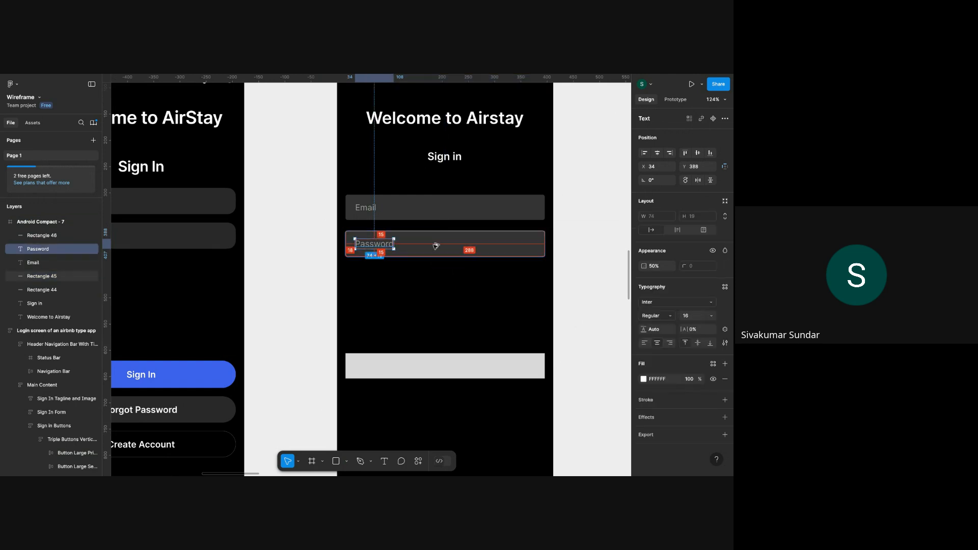
{"action": "left_click", "coordinate": [435, 246]}
{"action": "left_click", "coordinate": [431, 245]}
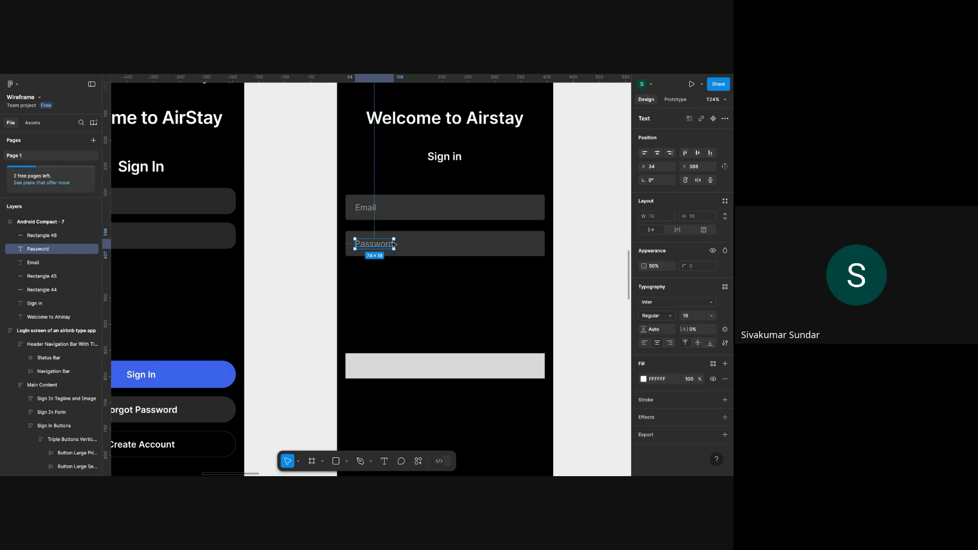
{"action": "left_click", "coordinate": [429, 245], "text": "shift"}
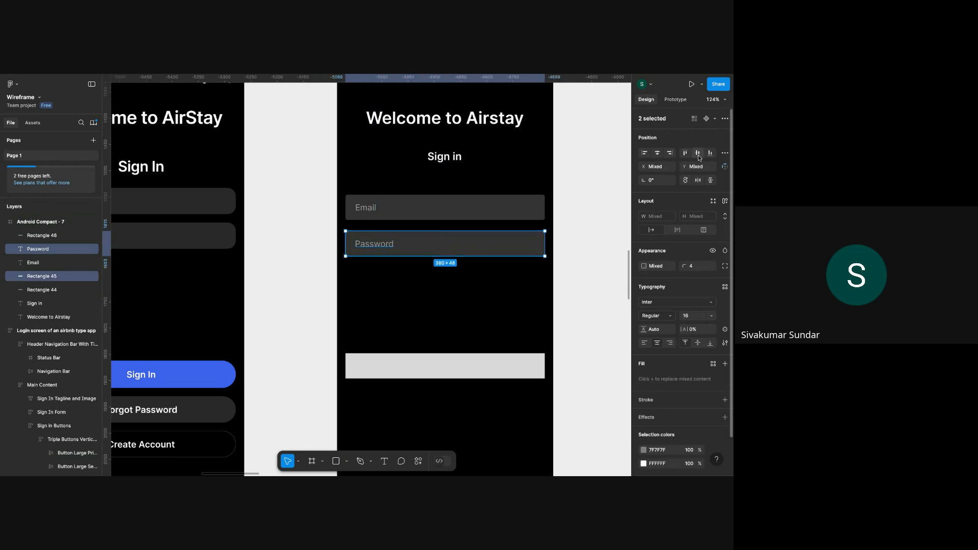
{"action": "left_click", "coordinate": [510, 303]}
Set the light grey button rectangle's corner radius to 50.
{"action": "scroll", "coordinate": [511, 304], "scroll_direction": "down", "scroll_amount": 3}
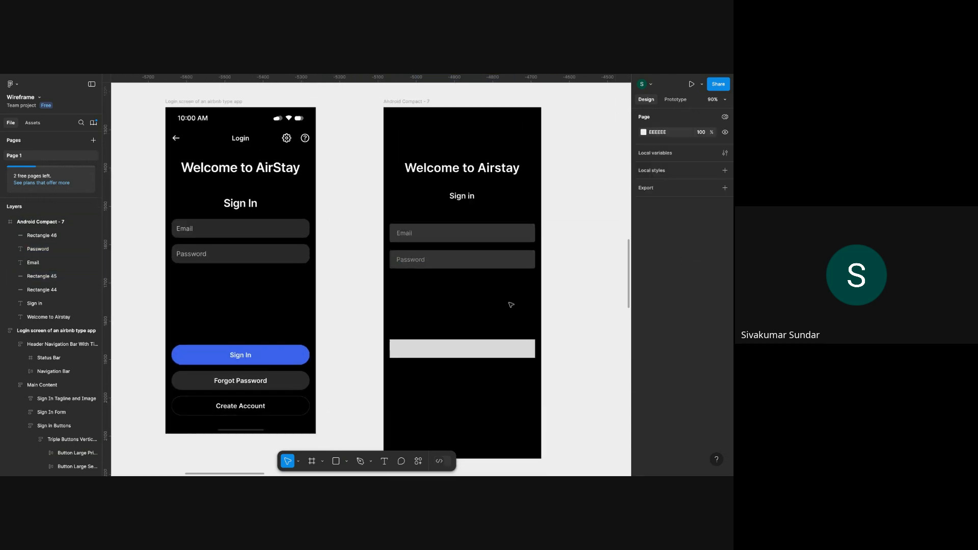
{"action": "left_click", "coordinate": [461, 356]}
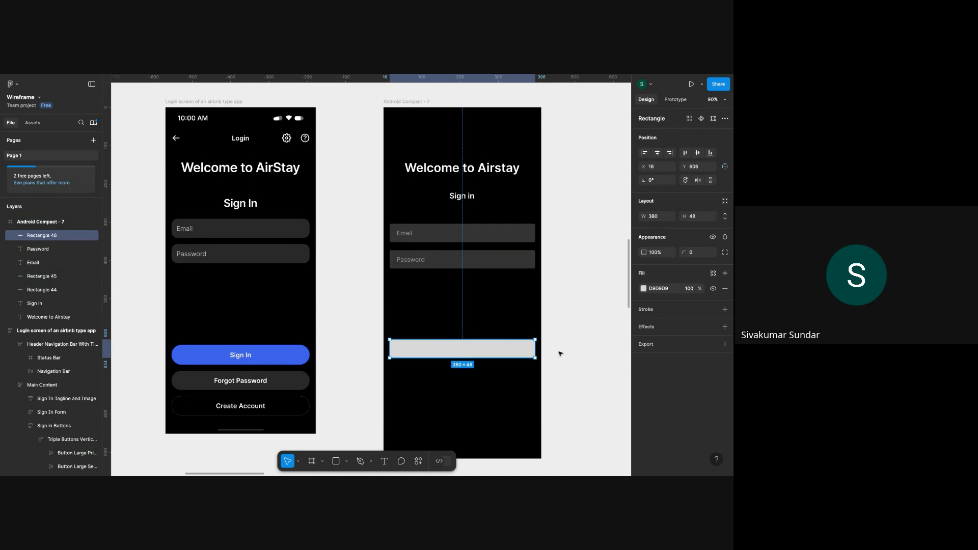
{"action": "left_click", "coordinate": [692, 253]}
{"action": "type", "text": "10"}
{"action": "key", "text": "shift+Up"}
{"action": "key", "text": "shift+Up"}
{"action": "left_click", "coordinate": [506, 385]}
Add the text "Sign in" on the rounded light grey button in the Android Compact - 7 frame.
{"action": "key", "text": "t"}
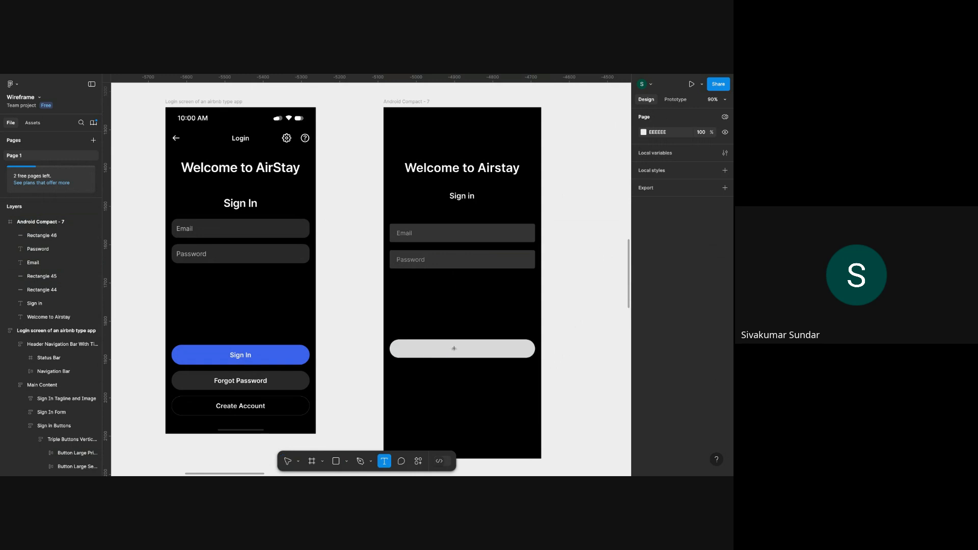
{"action": "left_click", "coordinate": [455, 350]}
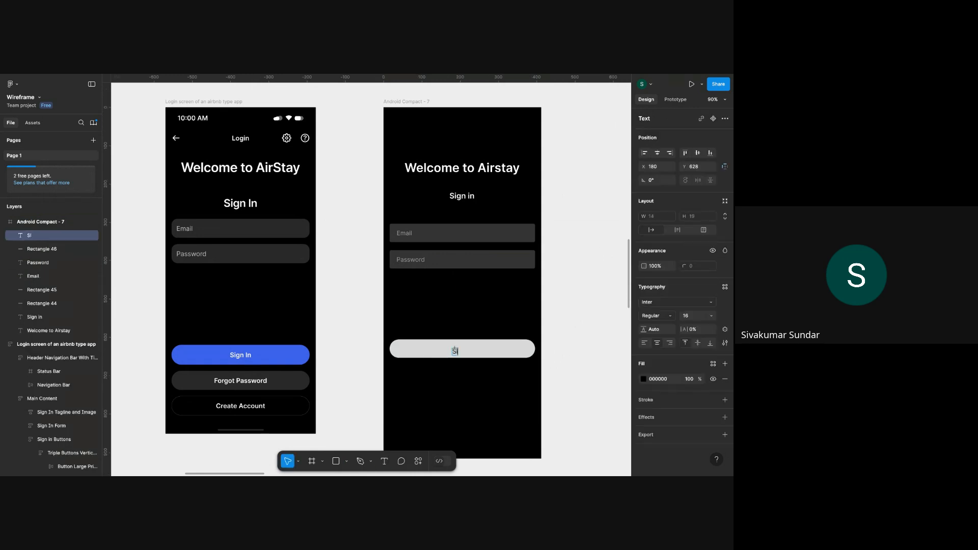
{"action": "type", "text": "Sign in"}
{"action": "key", "text": "Escape"}
Align the "Sign in" text with the button rectangle on both their horizontal and vertical centres.
{"action": "left_click", "coordinate": [501, 349], "text": "shift"}
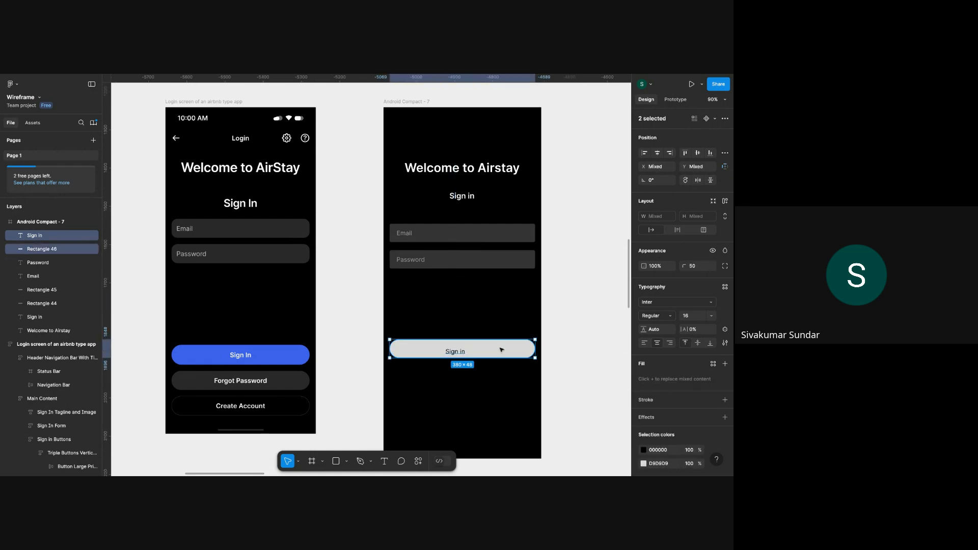
{"action": "key", "text": "alt+v"}
{"action": "key", "text": "alt+h"}
{"action": "left_click", "coordinate": [466, 352]}
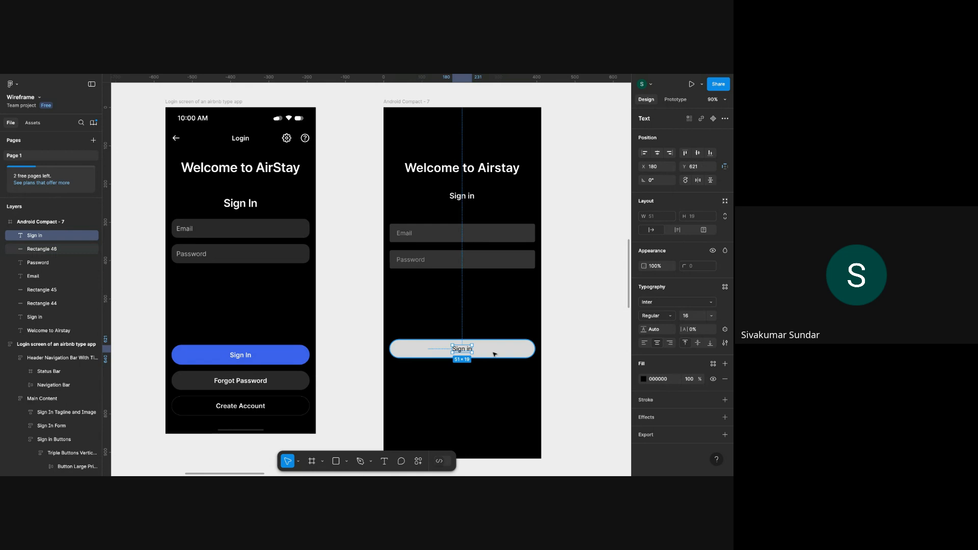
Move the Android Compact - 7 frame slightly closer to the reference login screen, keeping their upper edges aligned.
{"action": "left_click", "coordinate": [494, 351]}
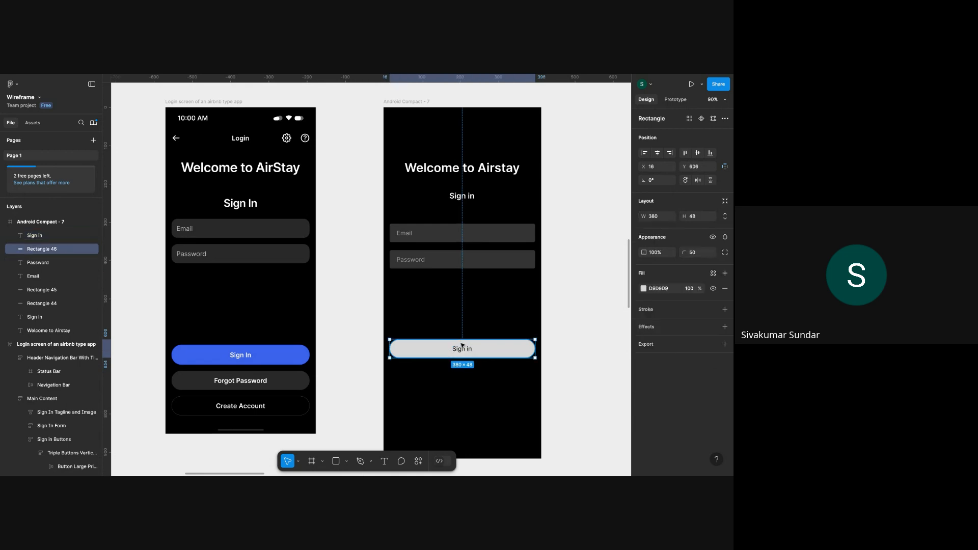
{"action": "left_click_drag", "start_coordinate": [398, 108], "coordinate": [382, 107]}
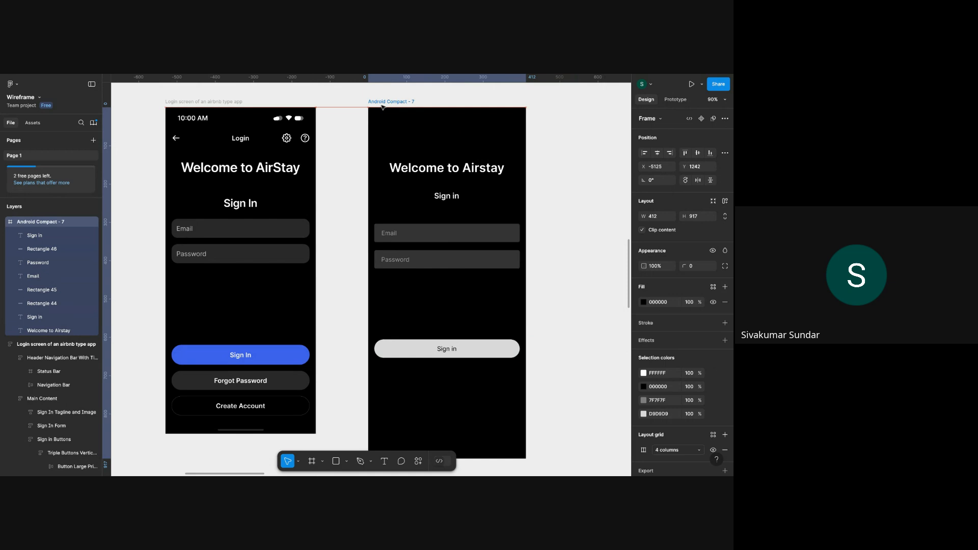
{"action": "left_click", "coordinate": [585, 179]}
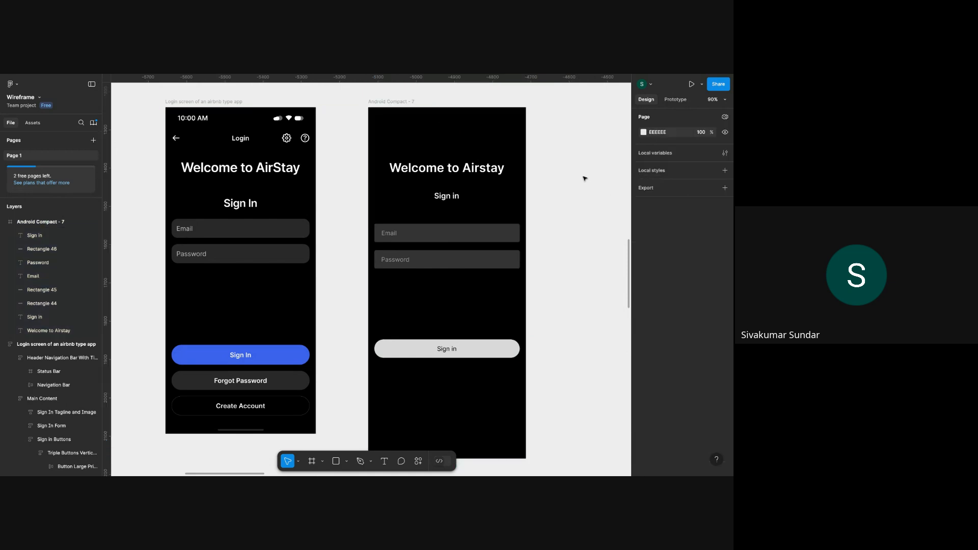
Change the Sign in button rectangle's fill to the custom blue 3E5BFF.
{"action": "left_click", "coordinate": [489, 348]}
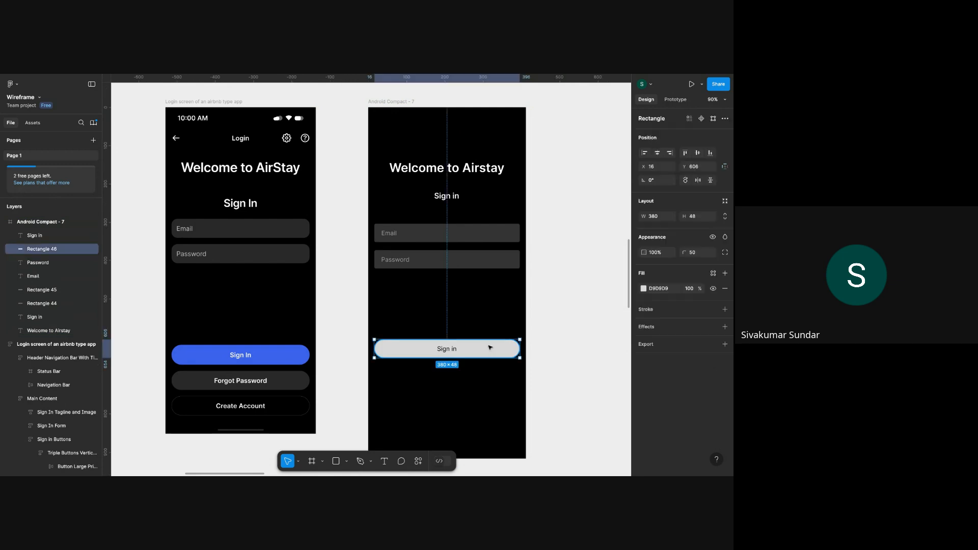
{"action": "scroll", "coordinate": [298, 365], "scroll_direction": "up", "scroll_amount": 1}
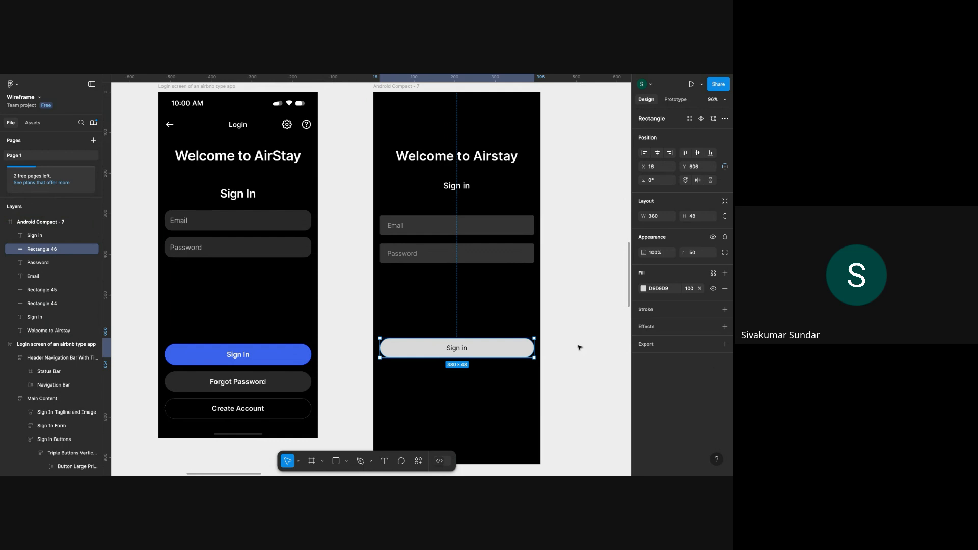
{"action": "left_click", "coordinate": [643, 289]}
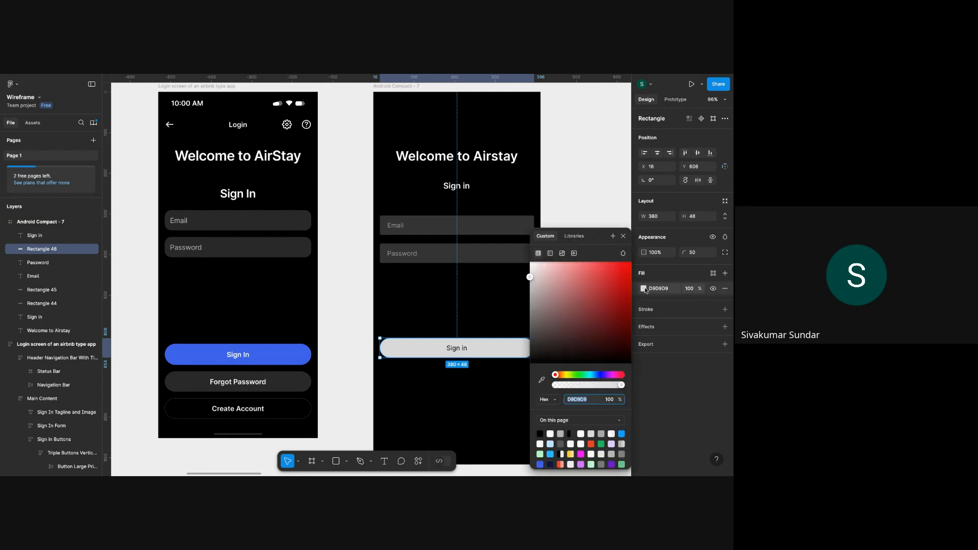
{"action": "left_click_drag", "start_coordinate": [594, 373], "coordinate": [598, 375]}
{"action": "left_click", "coordinate": [612, 274]}
{"action": "mouse_move", "coordinate": [613, 276]}
{"action": "left_mouse_down"}
{"action": "mouse_move", "coordinate": [622, 293]}
{"action": "mouse_move", "coordinate": [608, 263]}
{"action": "left_mouse_up"}
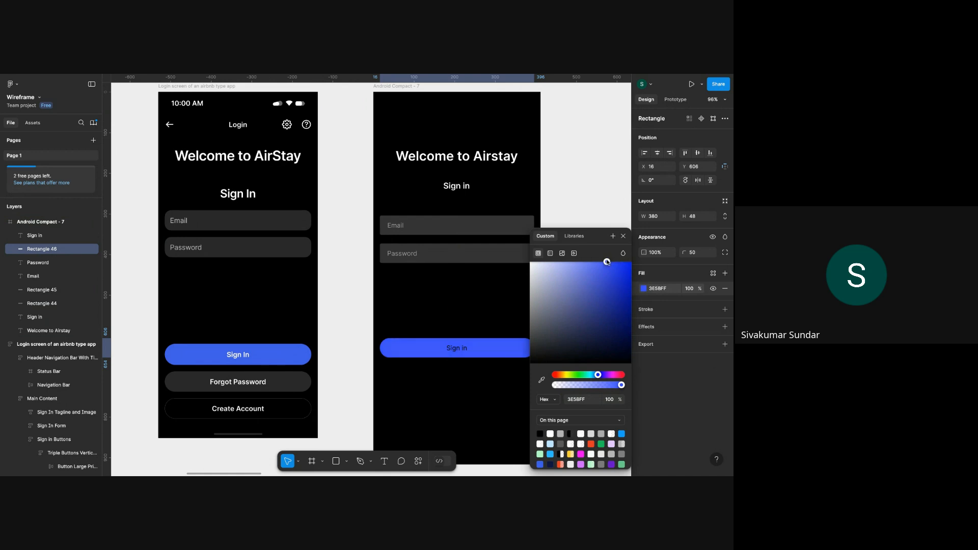
{"action": "left_click", "coordinate": [609, 218]}
Match the button rectangle's fill to the reference Sign In button by sampling its blue, 3A63ED, with the eyedropper.
{"action": "left_click", "coordinate": [510, 348]}
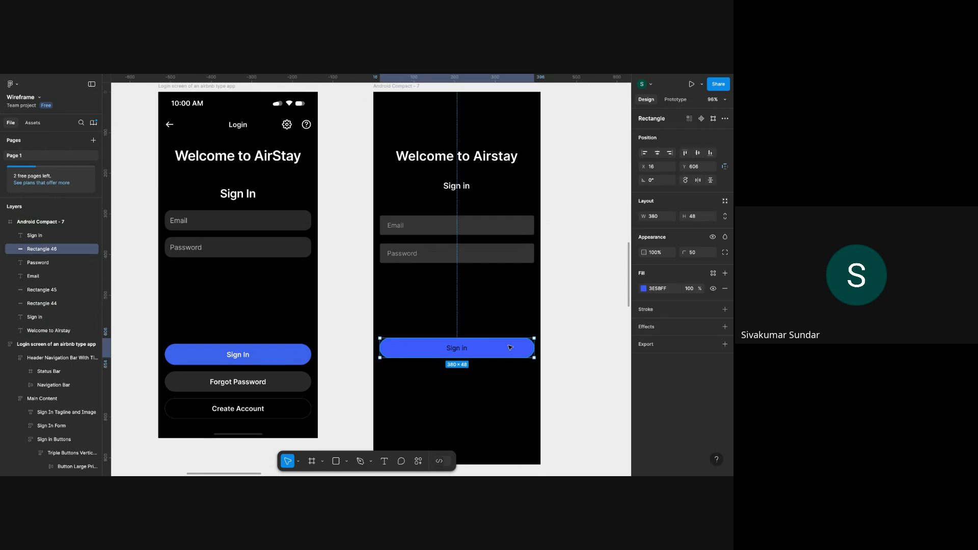
{"action": "left_click", "coordinate": [644, 288]}
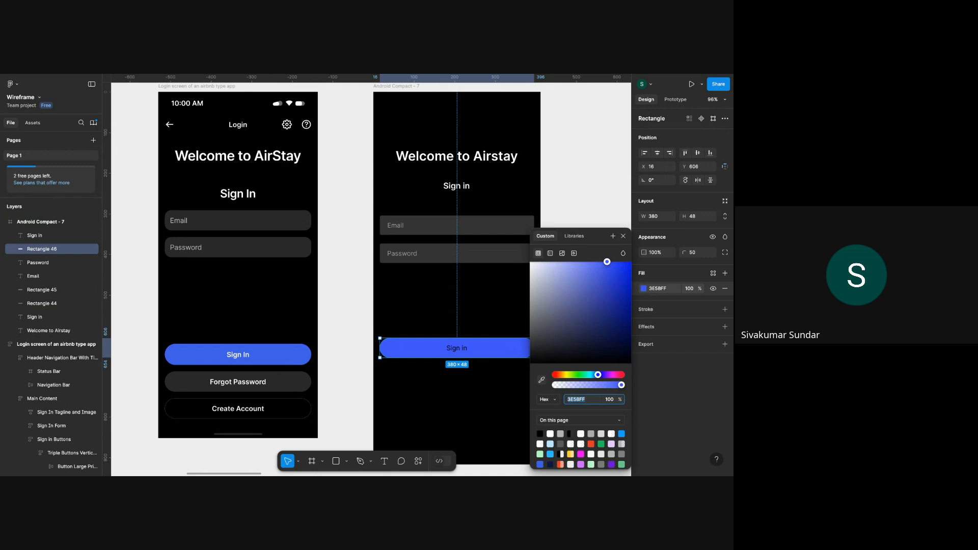
{"action": "left_click", "coordinate": [541, 380]}
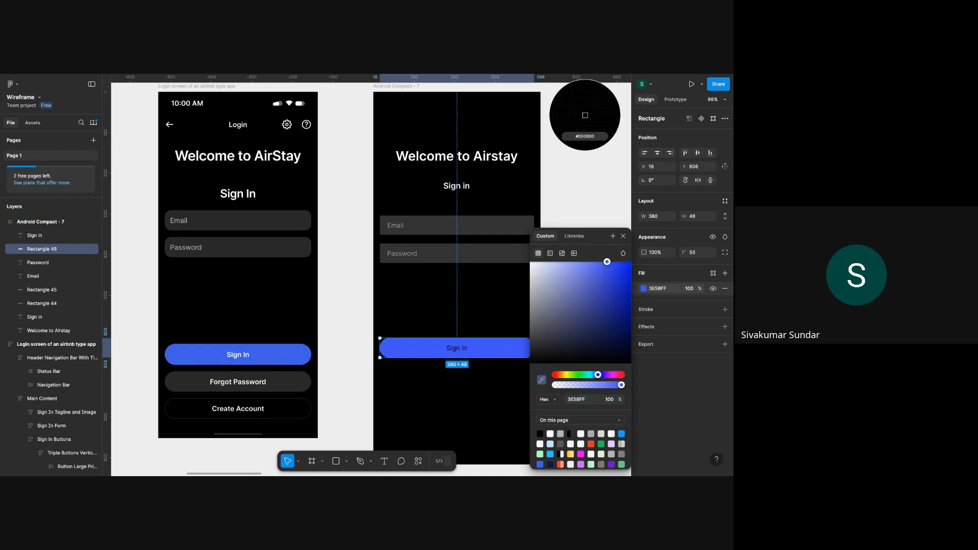
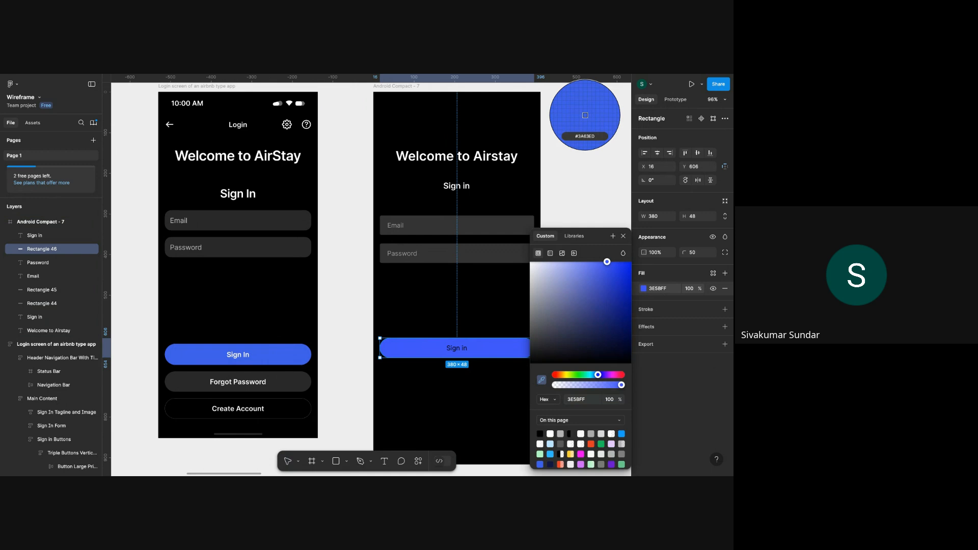
{"action": "left_click", "coordinate": [585, 115]}
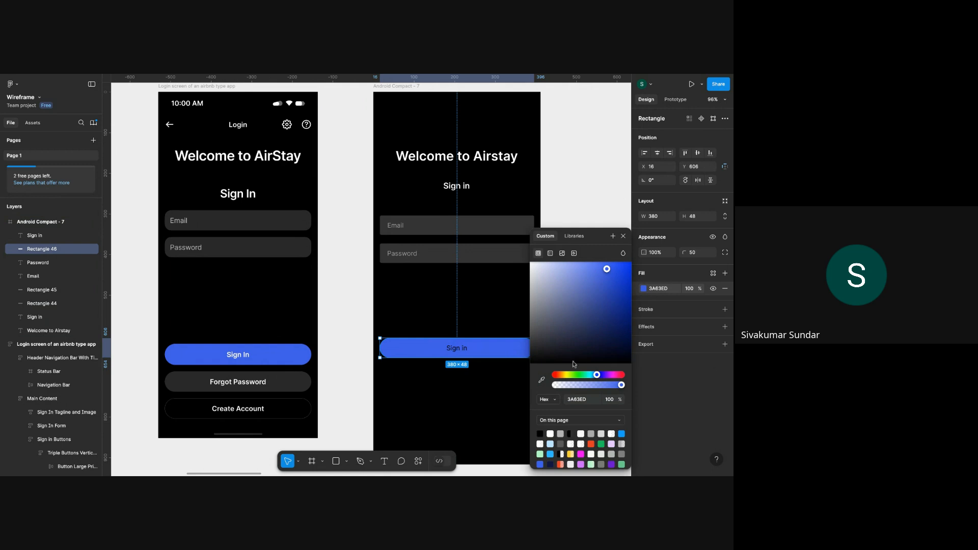
Shift the button's fill hue to the pinkish red ED3A61, and resample the reference Sign In button's blue 3A63ED.
{"action": "left_click", "coordinate": [620, 374]}
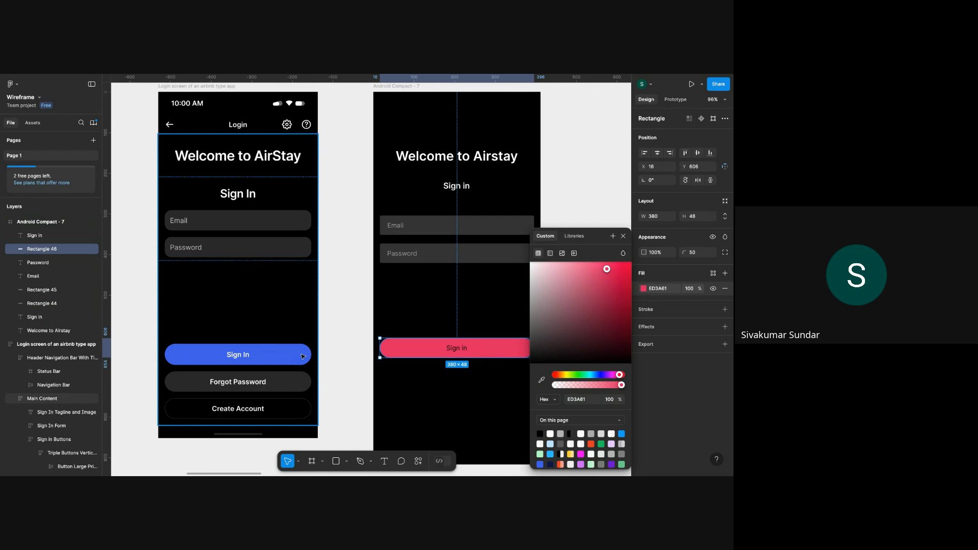
{"action": "left_click", "coordinate": [542, 381]}
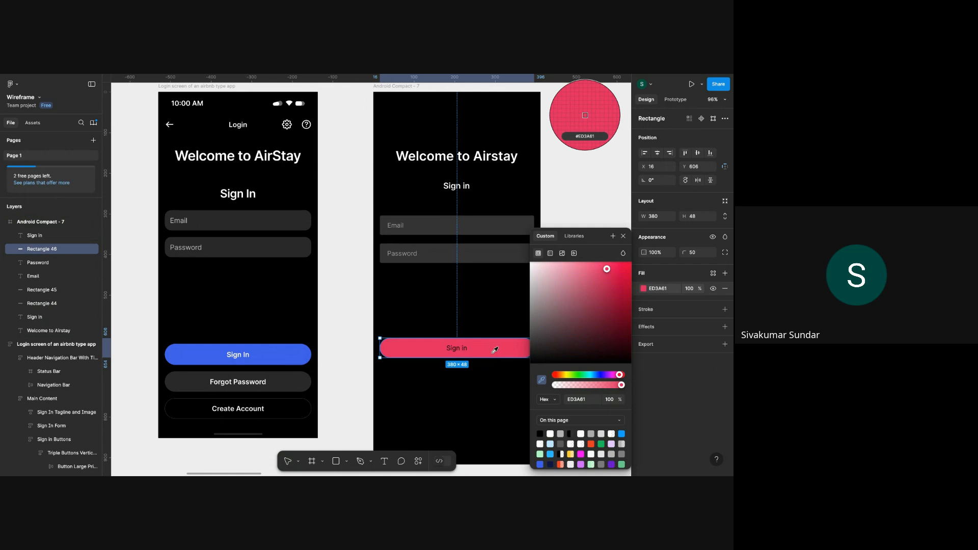
{"action": "left_click", "coordinate": [281, 351]}
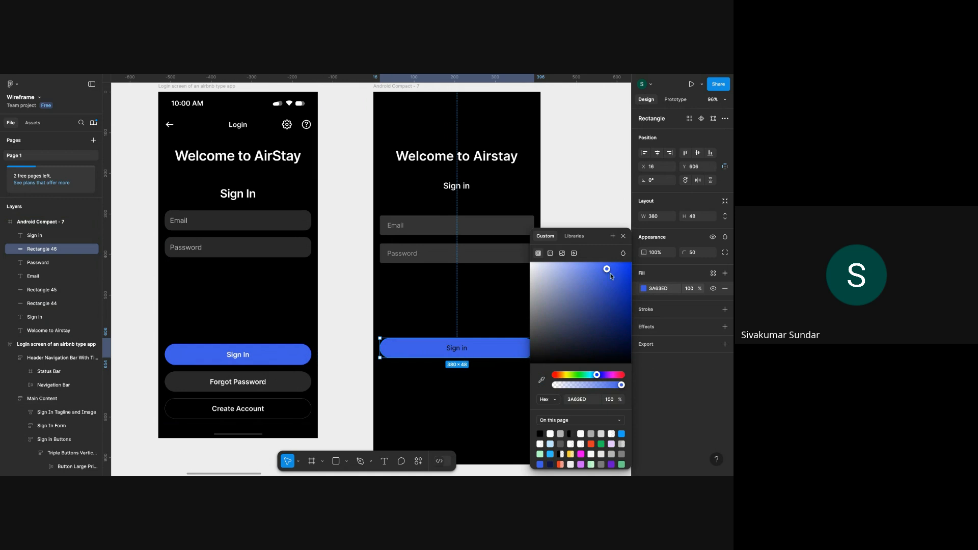
{"action": "left_click", "coordinate": [622, 236]}
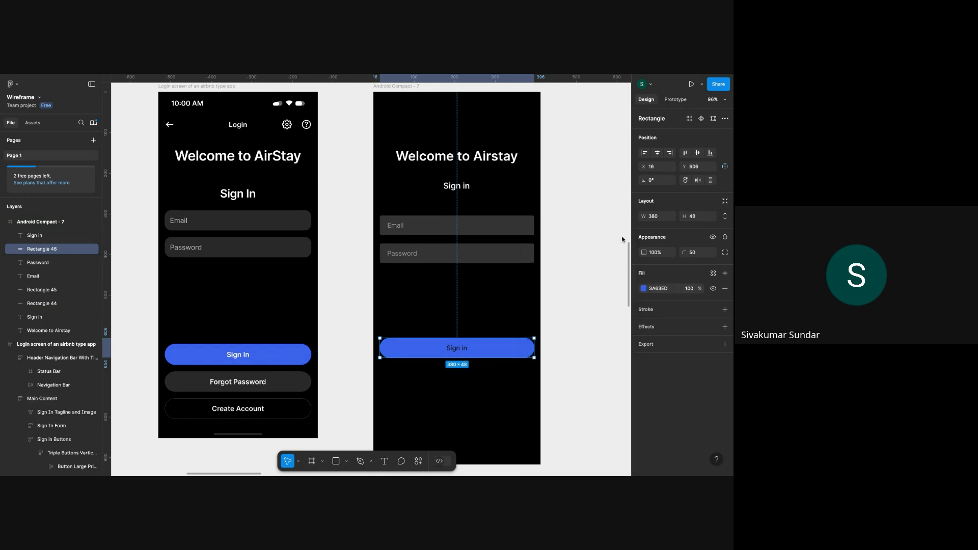
Set the button's "Sign in" text to white FFFFFF with Semi Bold weight.
{"action": "left_click", "coordinate": [456, 348]}
{"action": "left_click", "coordinate": [644, 380]}
{"action": "left_click_drag", "start_coordinate": [589, 364], "coordinate": [523, 252]}
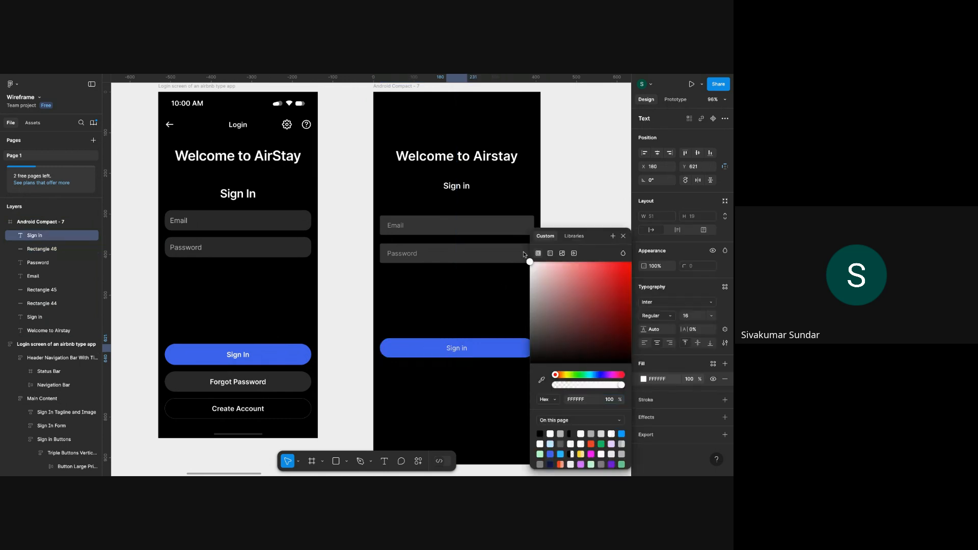
{"action": "left_click", "coordinate": [661, 316]}
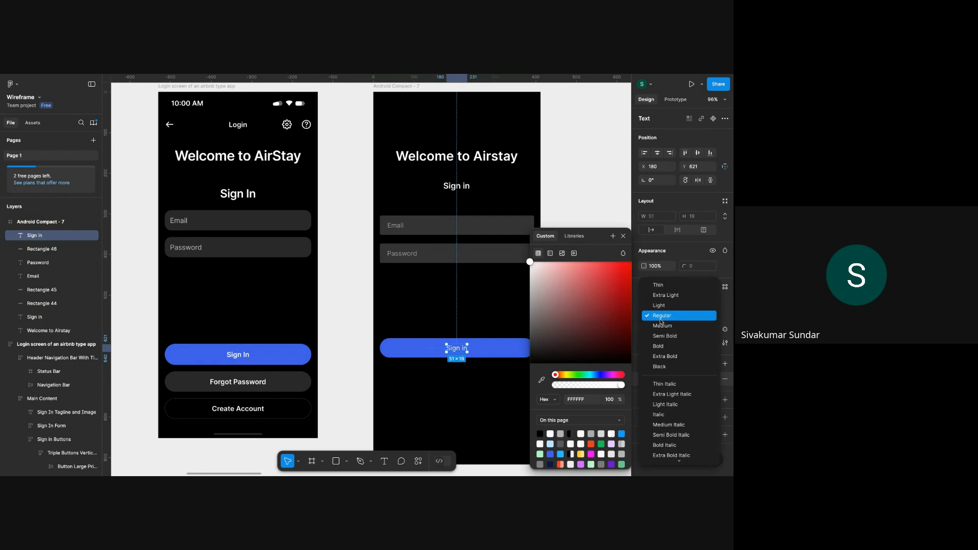
{"action": "left_click", "coordinate": [668, 346]}
{"action": "left_click", "coordinate": [667, 320]}
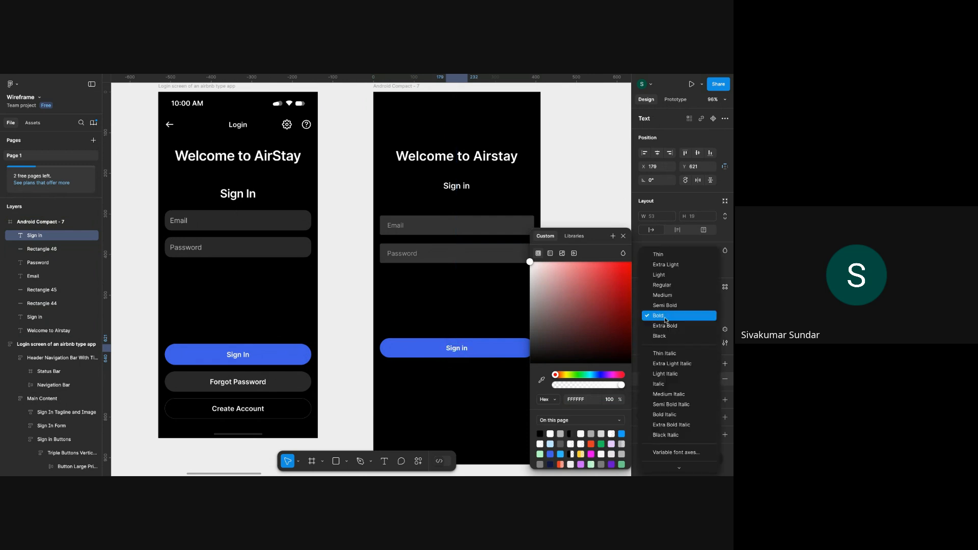
{"action": "left_click", "coordinate": [666, 308]}
{"action": "key", "text": "Escape"}
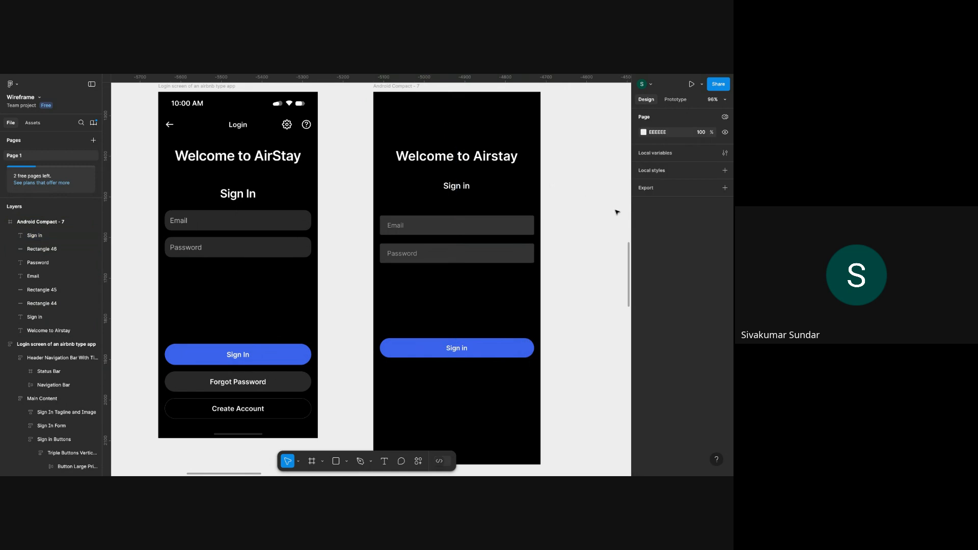
Duplicate the Sign in button's rectangle and text directly below the original, with the copied rectangle at Y 672.
{"action": "left_click", "coordinate": [505, 353], "text": "shift"}
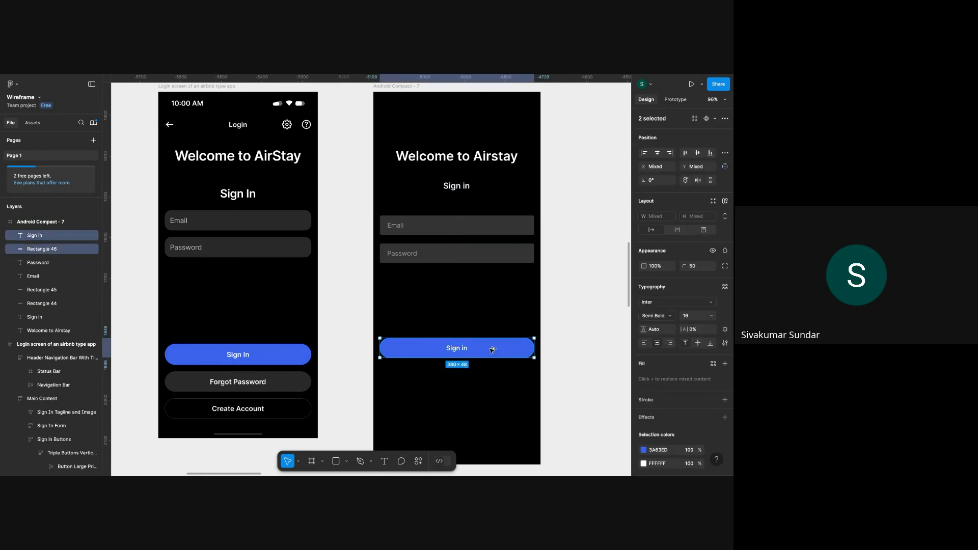
{"action": "left_click_drag", "start_coordinate": [502, 351], "coordinate": [495, 372]}
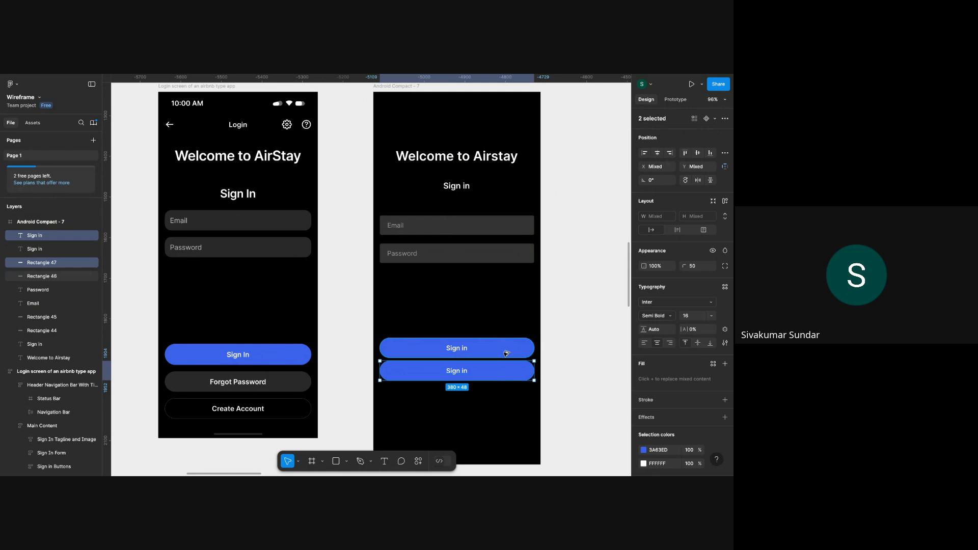
{"action": "key", "text": "shift+Down"}
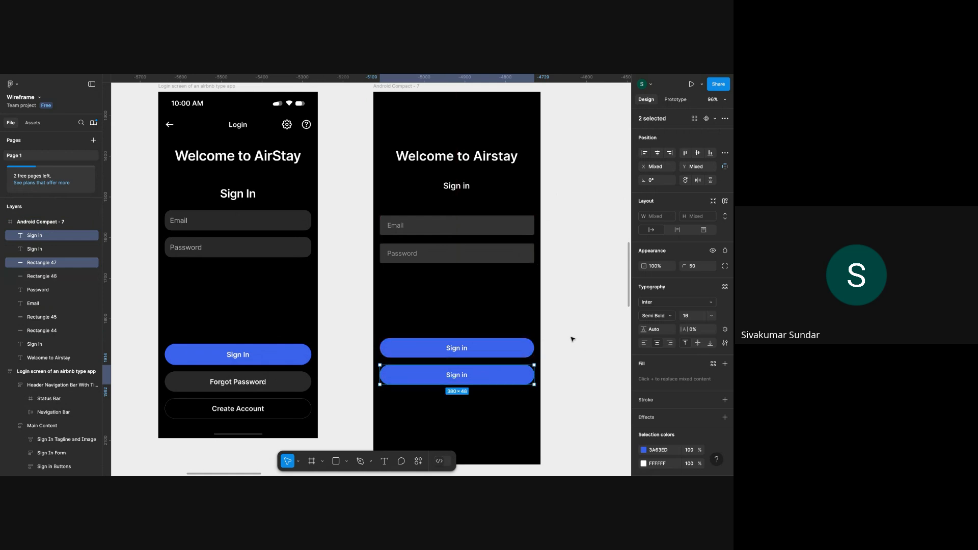
{"action": "left_click", "coordinate": [513, 378]}
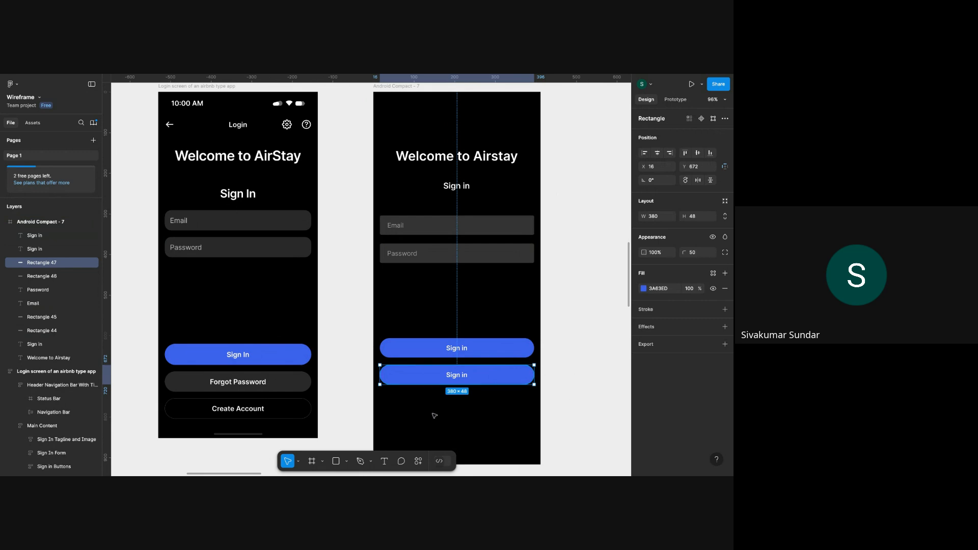
{"action": "key", "text": "i"}
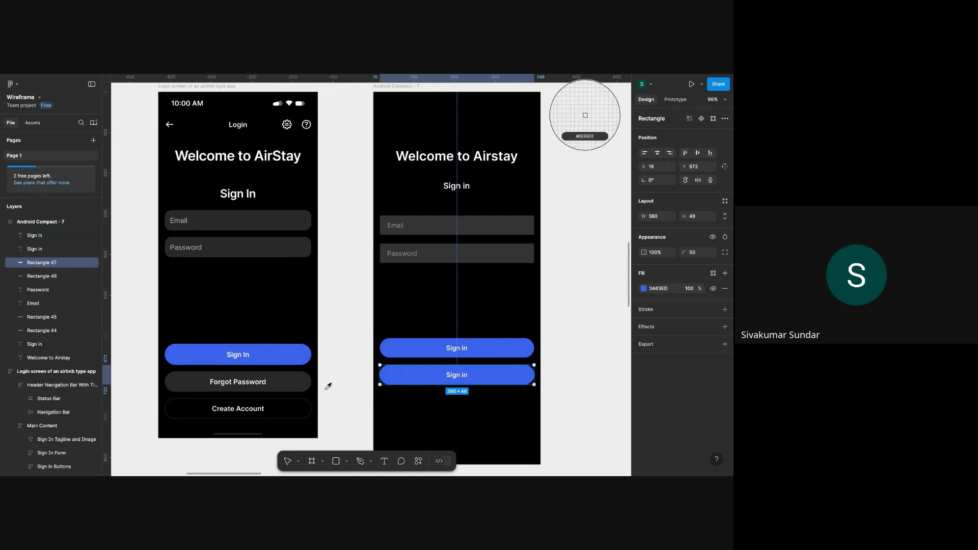
{"action": "left_click", "coordinate": [644, 288]}
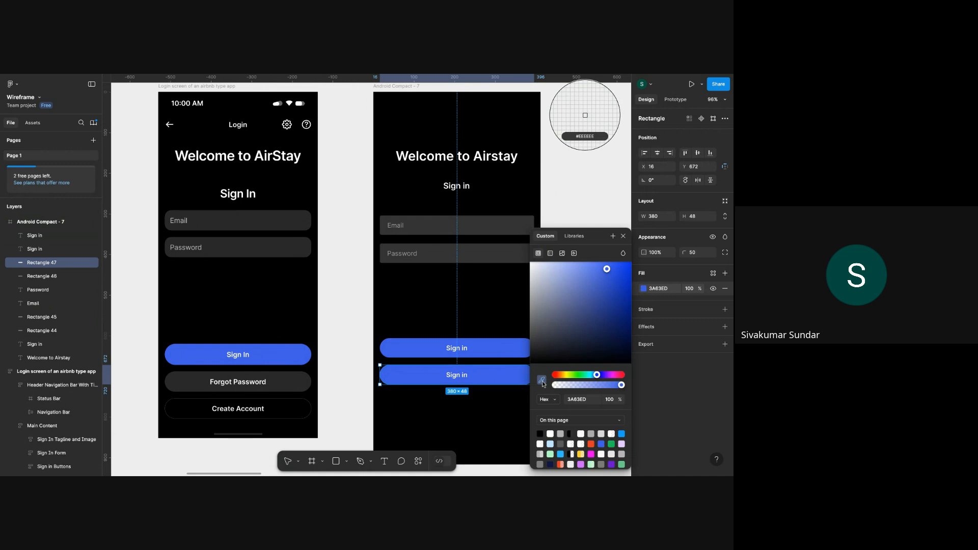
{"action": "left_click", "coordinate": [622, 236]}
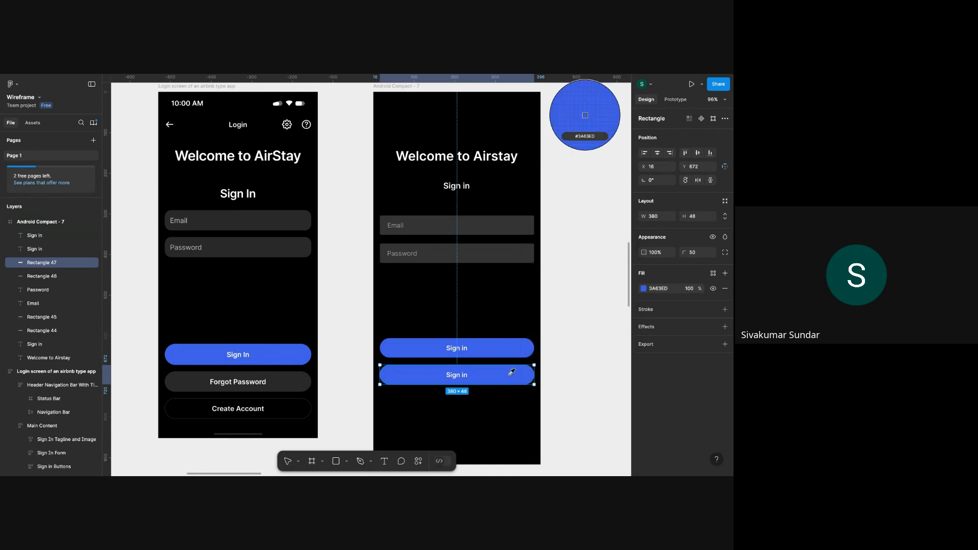
{"action": "key", "text": "Escape"}
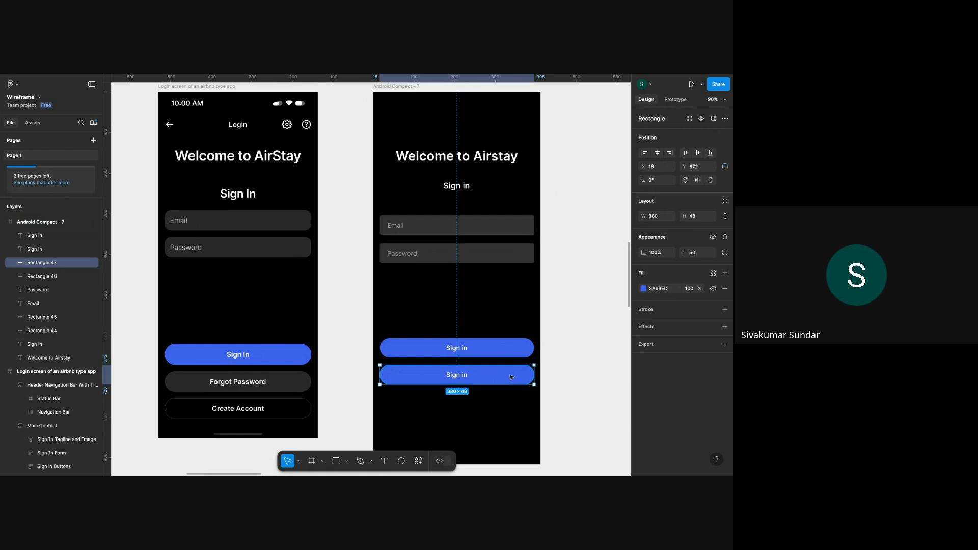
{"action": "key", "text": "i"}
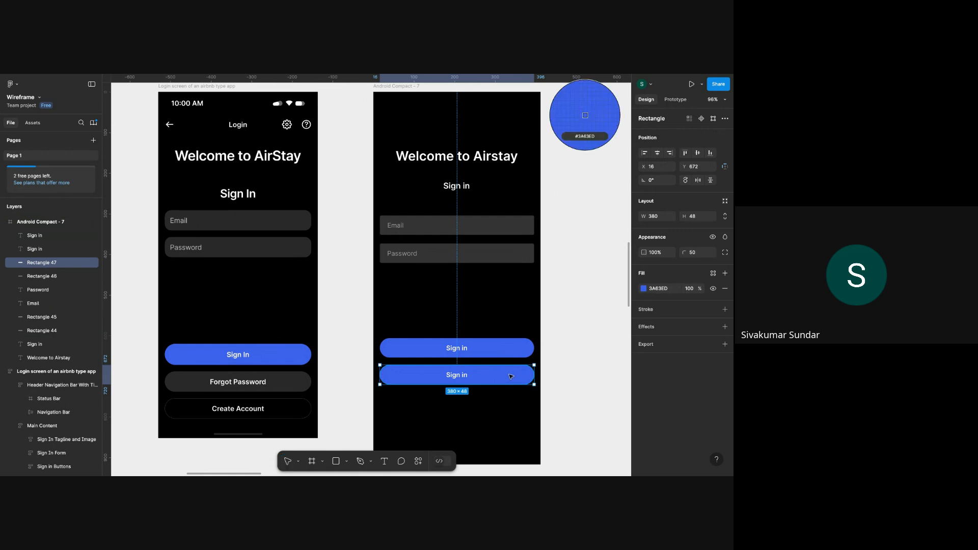
{"action": "key", "text": "Escape"}
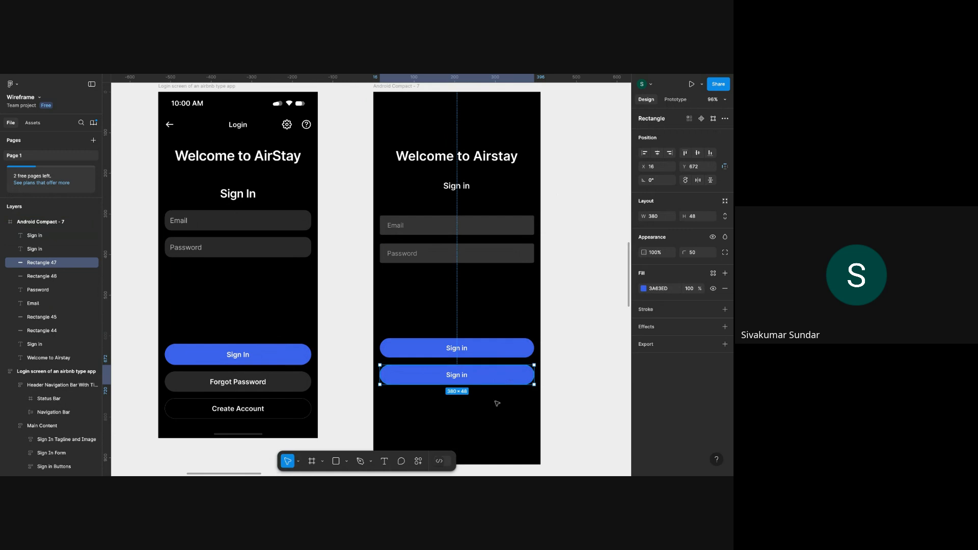
{"action": "mouse_move", "coordinate": [512, 378]}
{"action": "left_mouse_down"}
{"action": "mouse_move", "coordinate": [503, 388]}
{"action": "mouse_move", "coordinate": [512, 386]}
{"action": "left_mouse_up"}
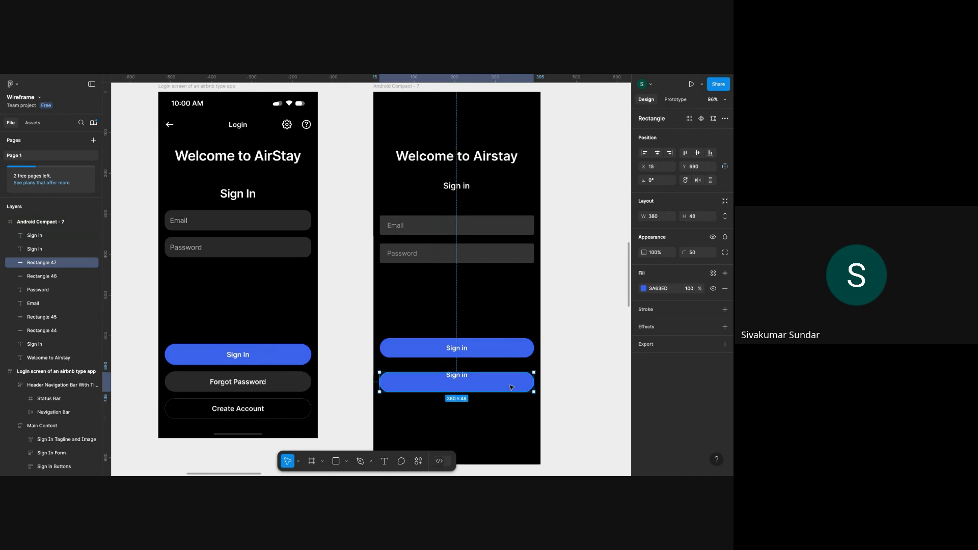
{"action": "key", "text": "ctrl+z"}
Match the second button rectangle's fill to the reference Forgot Password button by sampling its dark grey, 292929, with the eyedropper.
{"action": "key", "text": "i"}
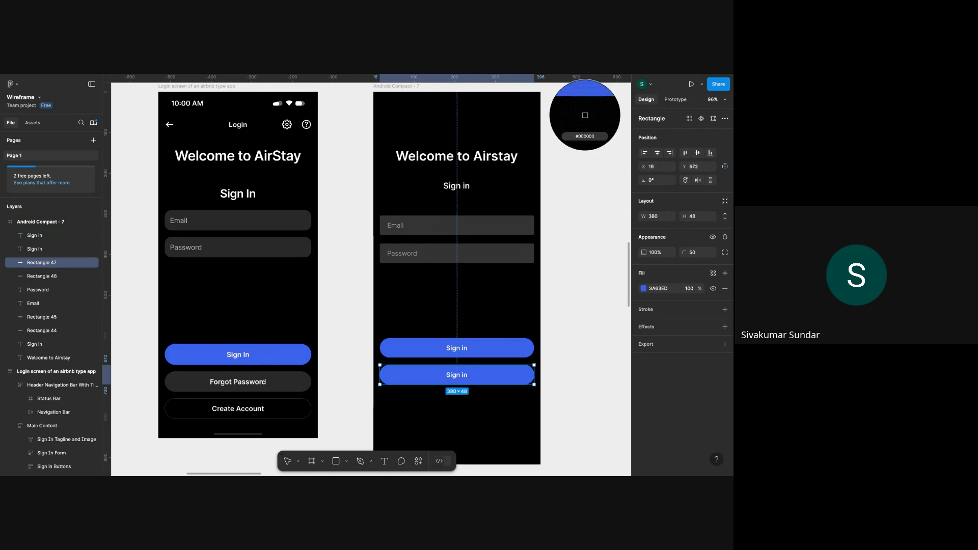
{"action": "left_click", "coordinate": [298, 380]}
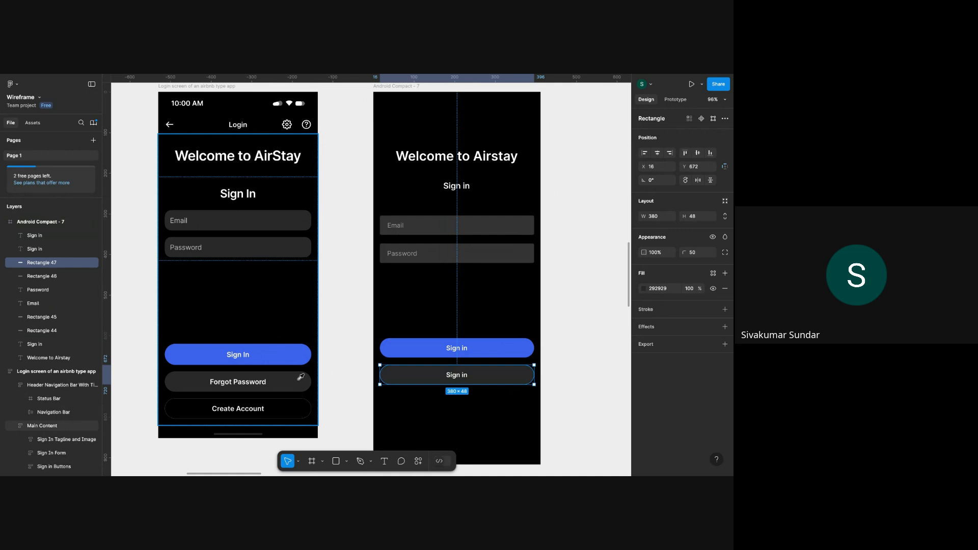
{"action": "left_click", "coordinate": [578, 347]}
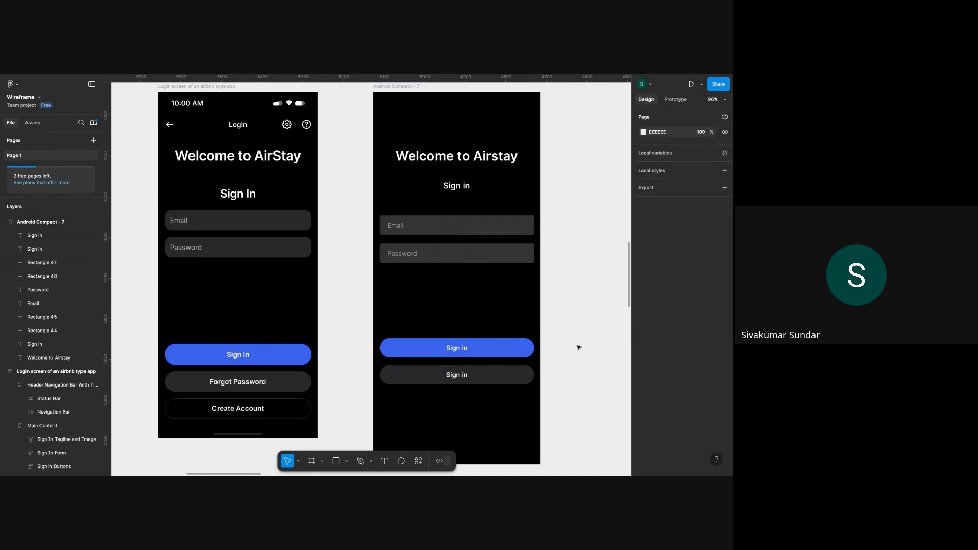
Duplicate the dark grey button's rectangle and text below it, and space the three stacked buttons with 16 px gaps.
{"action": "left_click", "coordinate": [464, 375]}
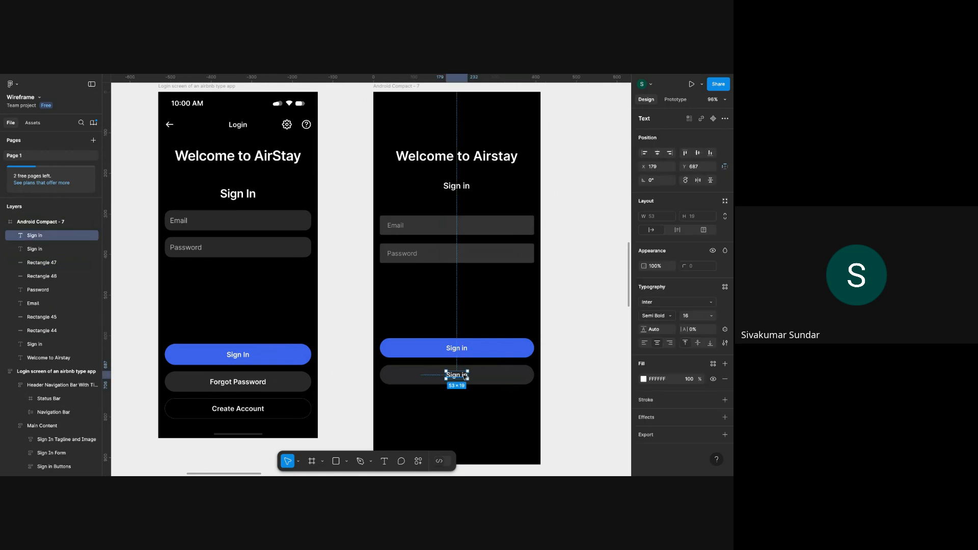
{"action": "left_click", "coordinate": [497, 375]}
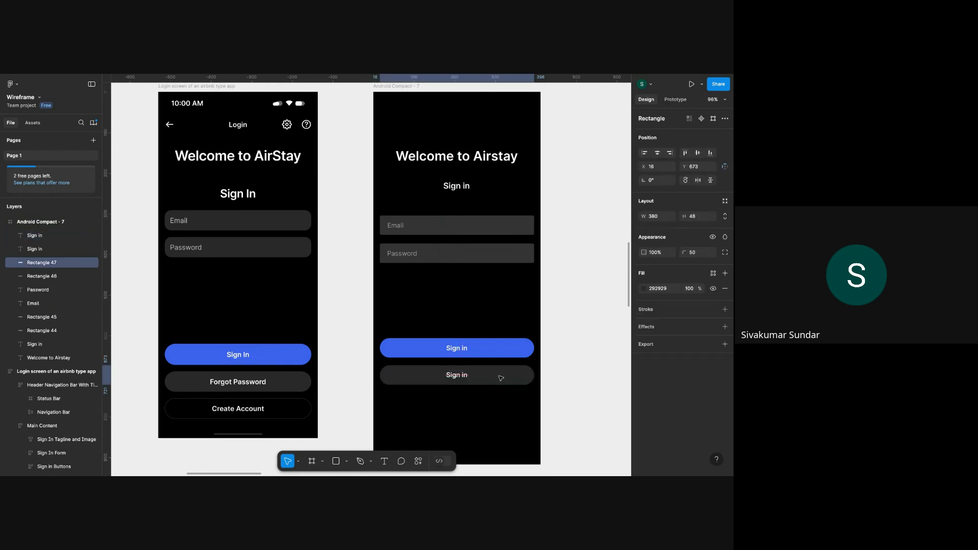
{"action": "left_click", "coordinate": [450, 376], "text": "shift"}
{"action": "left_click_drag", "start_coordinate": [475, 375], "coordinate": [480, 404]}
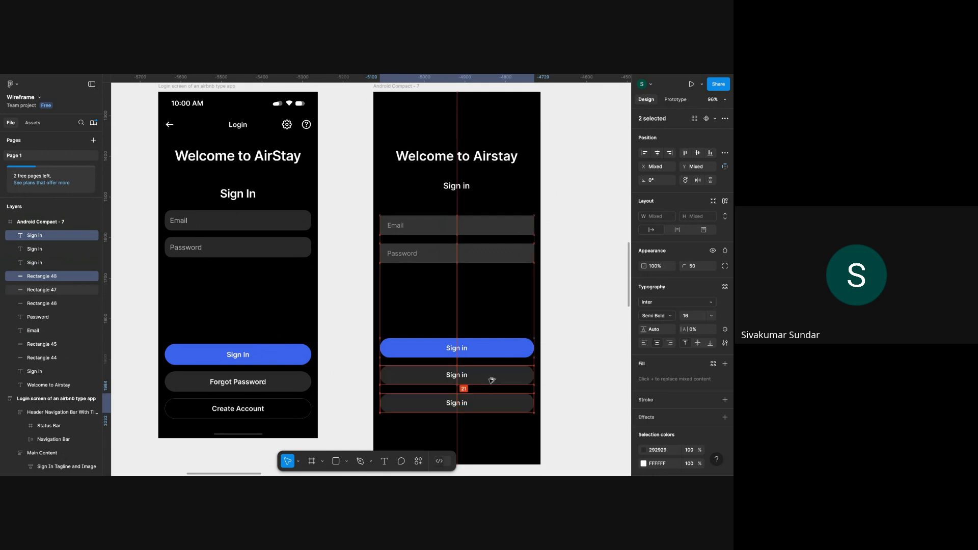
{"action": "key", "text": "Up"}
{"action": "key", "text": "Up"}
{"action": "key", "text": "Up"}
{"action": "key", "text": "Up"}
{"action": "key", "text": "Up"}
{"action": "left_click", "coordinate": [491, 380], "text": "shift"}
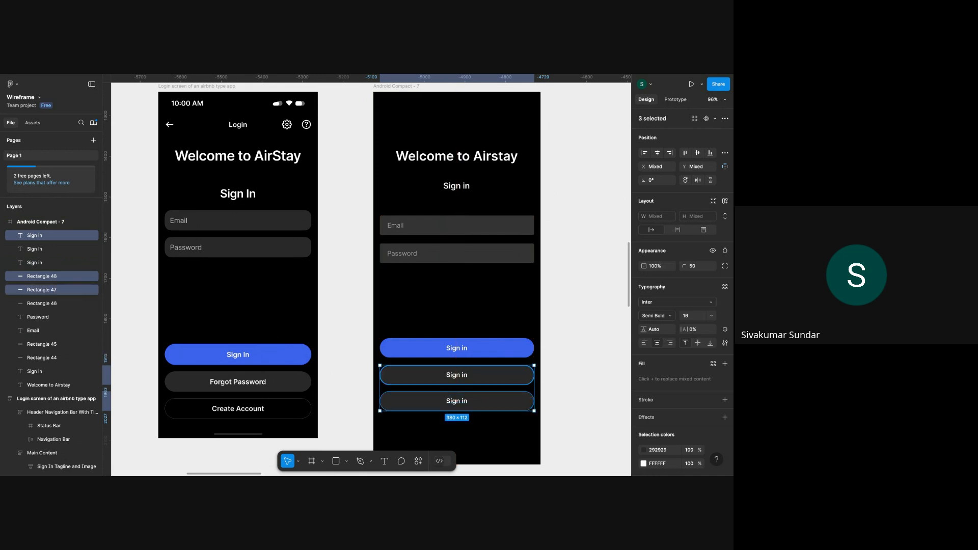
{"action": "left_click", "coordinate": [474, 379], "text": "shift"}
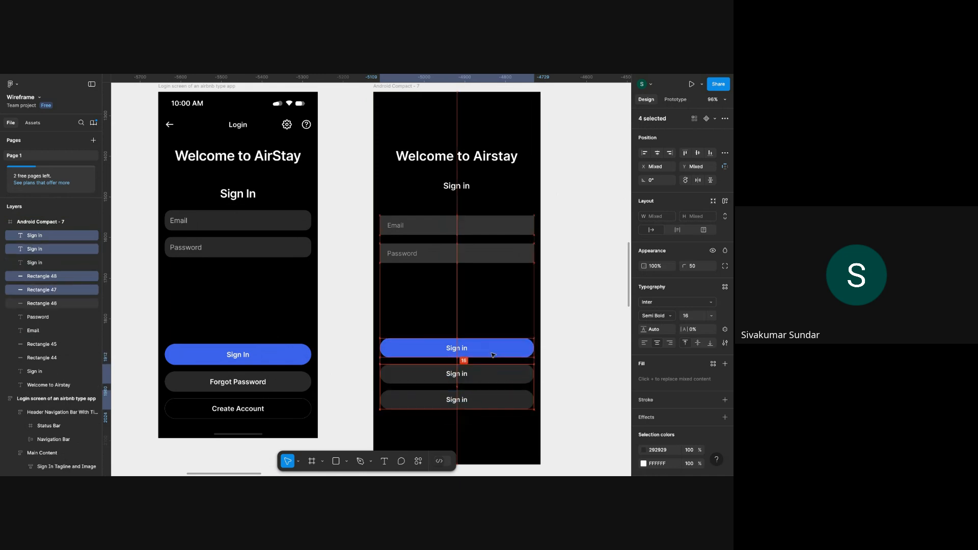
Match the third button rectangle's fill to the reference Create Account button by sampling its black, 000000, with the eyedropper.
{"action": "left_click", "coordinate": [530, 399]}
{"action": "scroll", "coordinate": [271, 408], "scroll_direction": "up", "scroll_amount": 2}
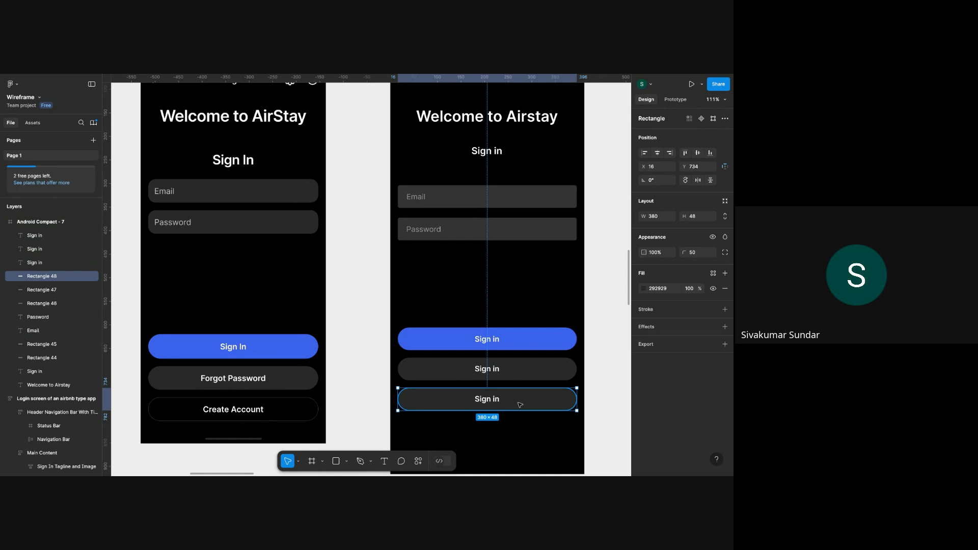
{"action": "key", "text": "i"}
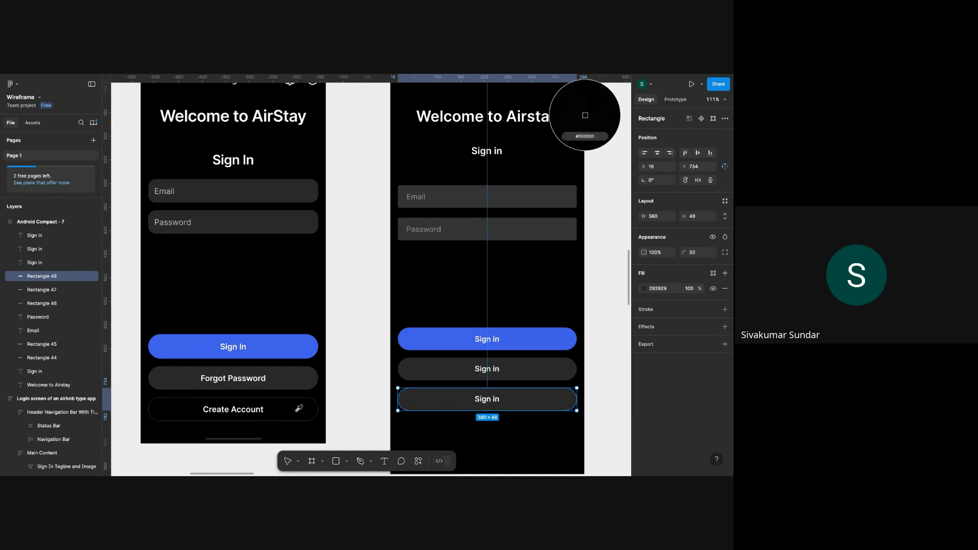
{"action": "left_click", "coordinate": [585, 115]}
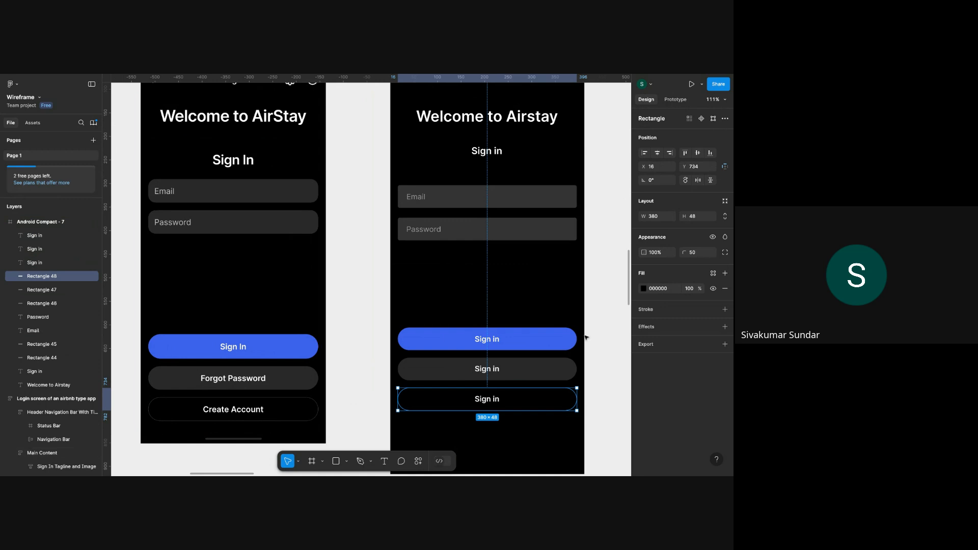
{"action": "left_click", "coordinate": [604, 335]}
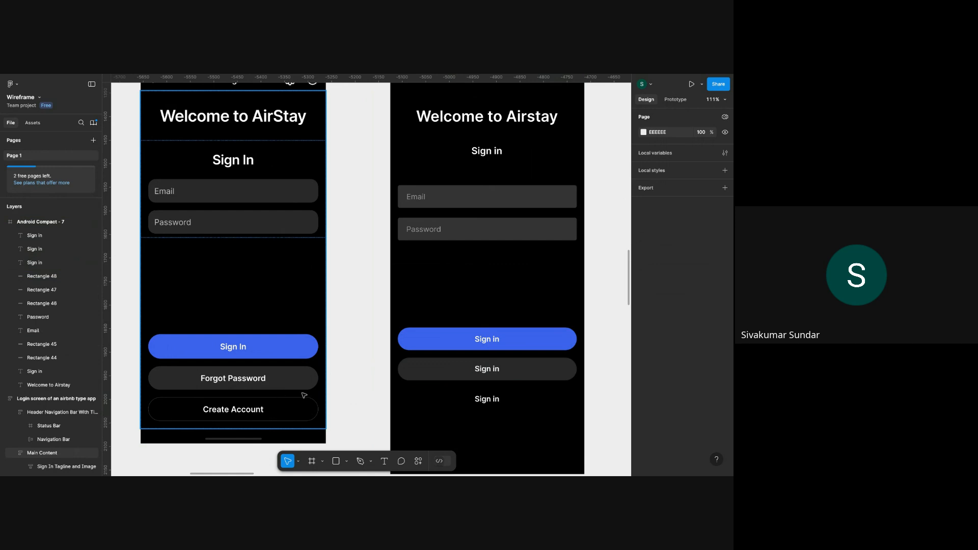
Add an inside stroke of weight 1 in grey 868686 to the black third button's rectangle.
{"action": "left_click", "coordinate": [538, 406]}
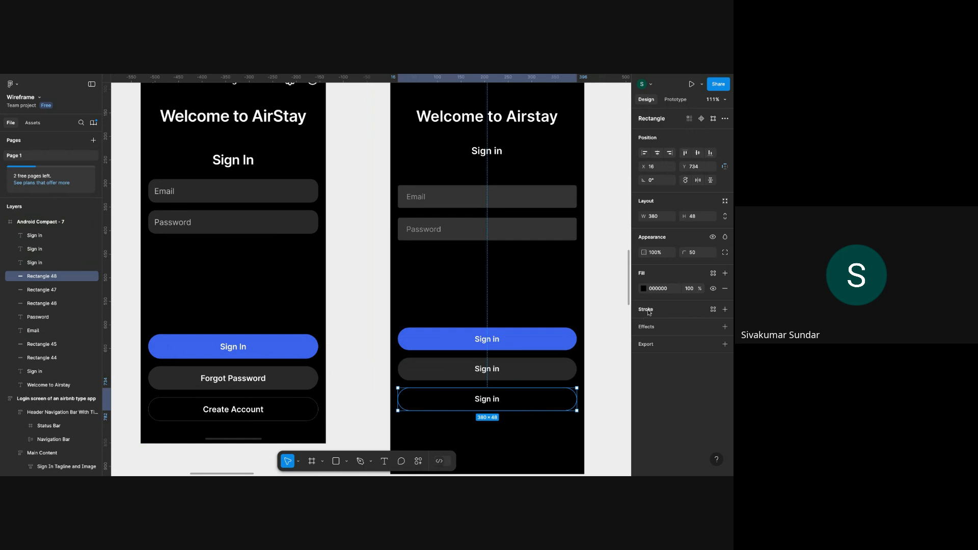
{"action": "left_click", "coordinate": [726, 310]}
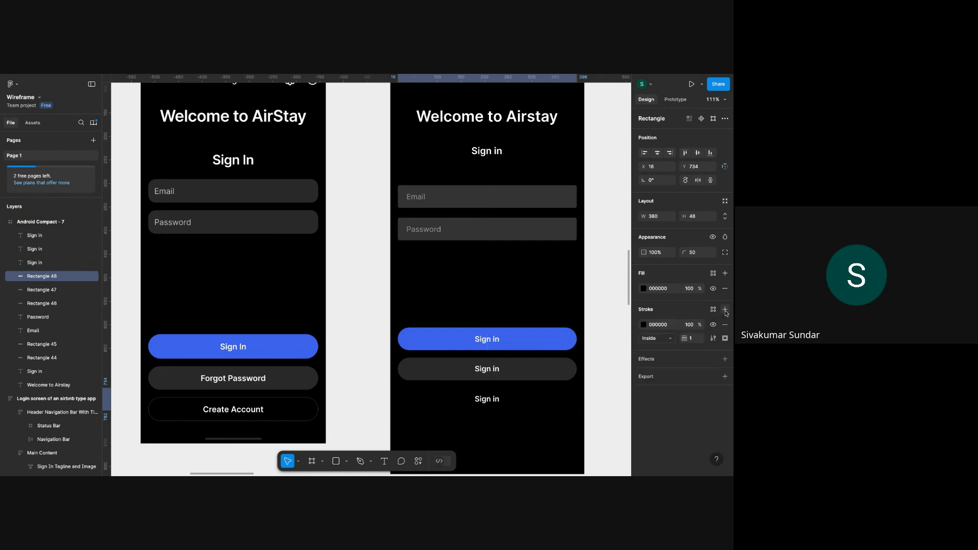
{"action": "left_click", "coordinate": [643, 326]}
{"action": "mouse_move", "coordinate": [578, 317]}
{"action": "left_mouse_down"}
{"action": "mouse_move", "coordinate": [542, 327]}
{"action": "mouse_move", "coordinate": [524, 321]}
{"action": "mouse_move", "coordinate": [526, 310]}
{"action": "left_mouse_up"}
{"action": "scroll", "coordinate": [430, 351], "scroll_direction": "down", "scroll_amount": 2}
{"action": "scroll", "coordinate": [430, 350], "scroll_direction": "right", "scroll_amount": 1}
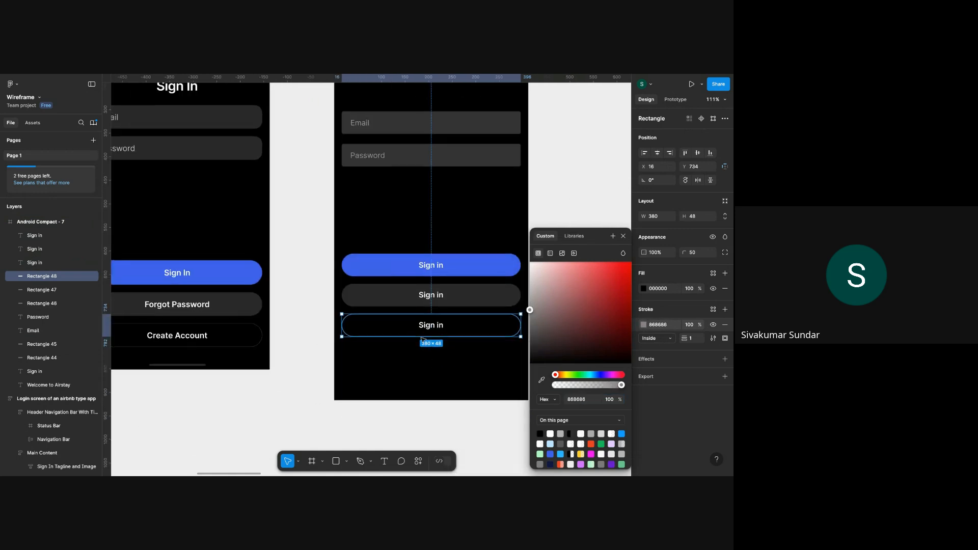
{"action": "left_click", "coordinate": [387, 402]}
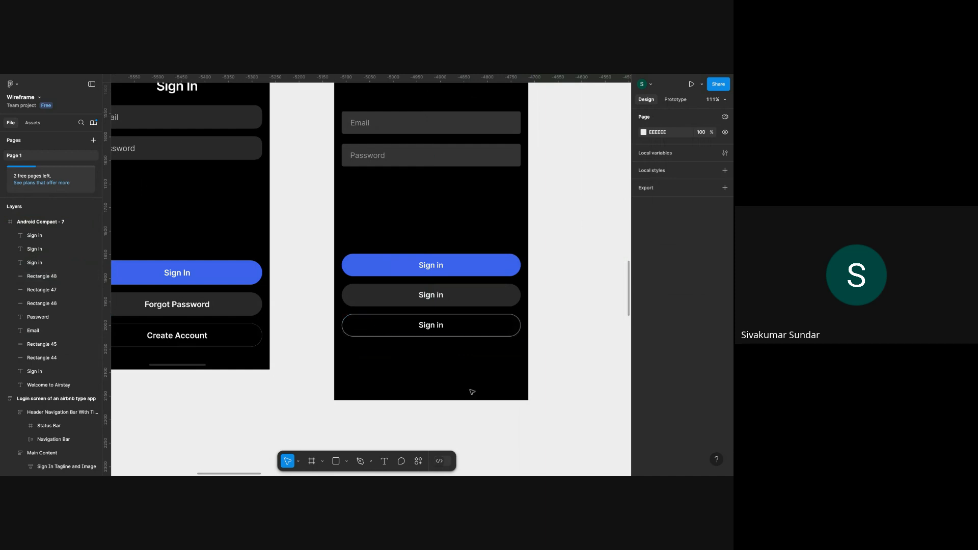
Try an outside stroke of weight 1 in red B62222 on the third button's "Sign in" text, and undo it.
{"action": "scroll", "coordinate": [448, 324], "scroll_direction": "up", "scroll_amount": 5}
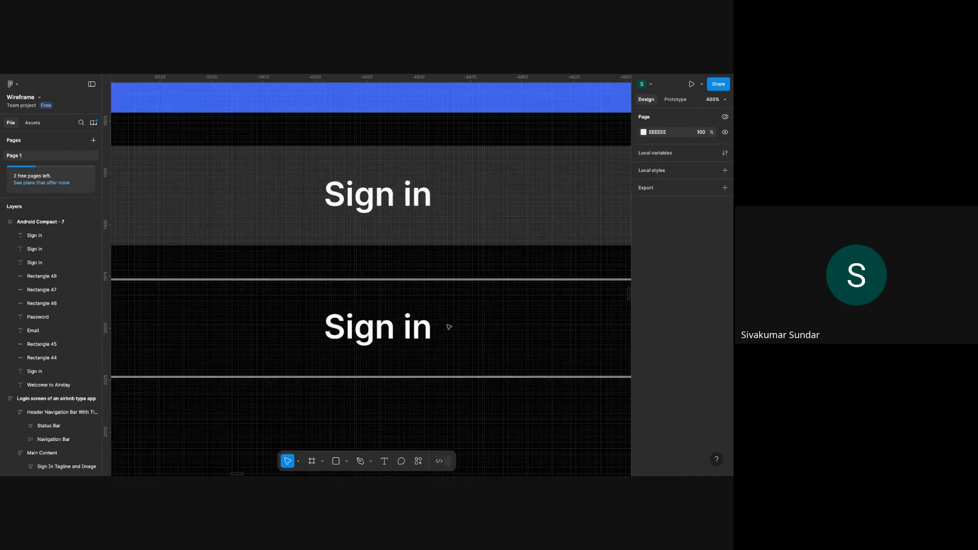
{"action": "left_click", "coordinate": [391, 329]}
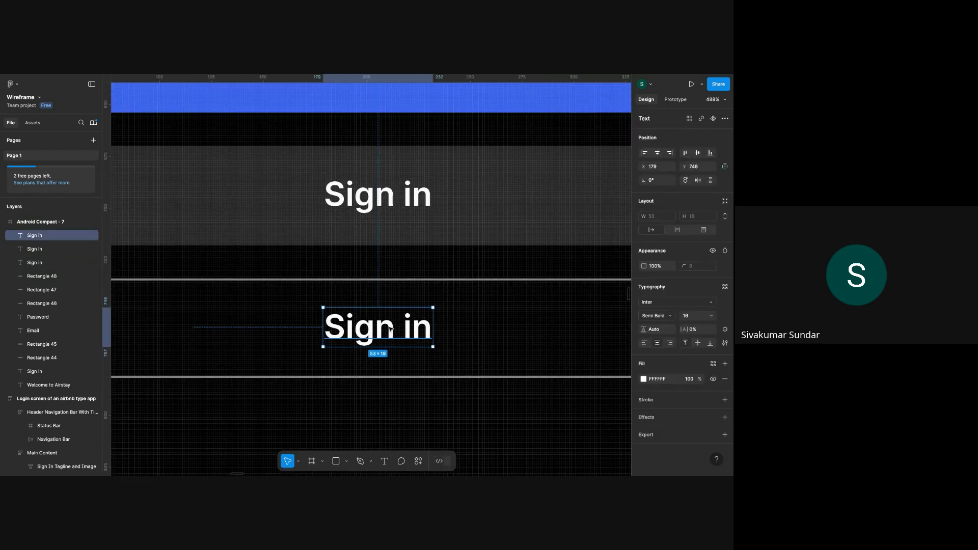
{"action": "left_click", "coordinate": [725, 401]}
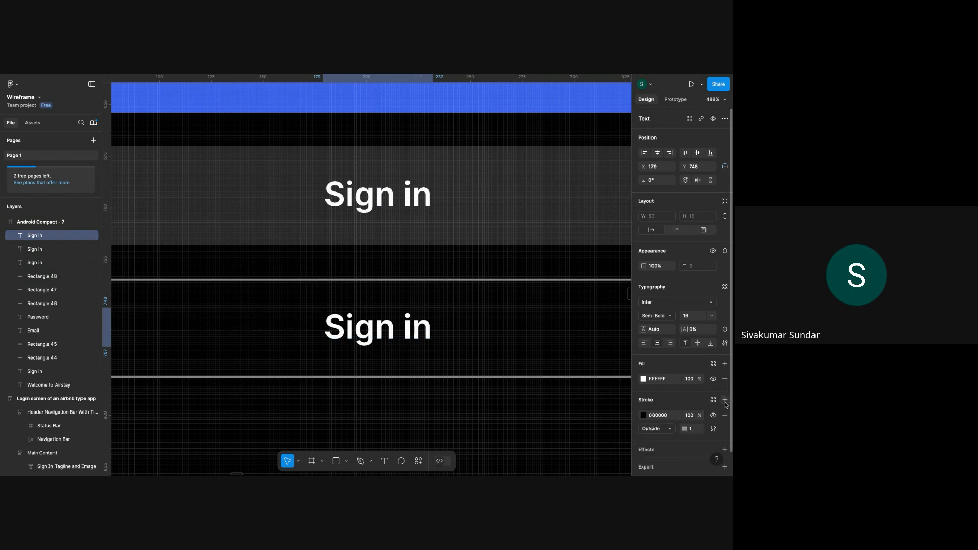
{"action": "left_click", "coordinate": [644, 415]}
{"action": "left_click", "coordinate": [572, 309]}
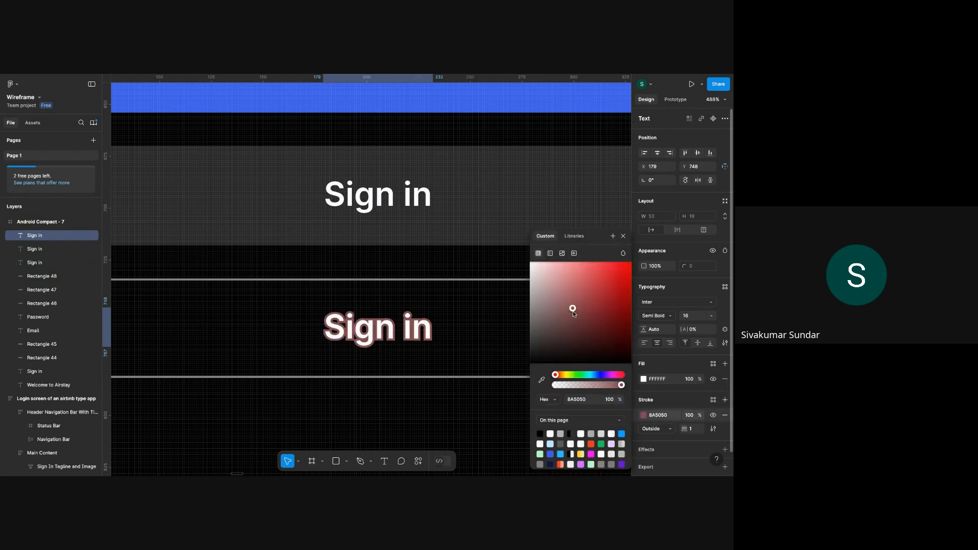
{"action": "mouse_move", "coordinate": [573, 313]}
{"action": "left_mouse_down"}
{"action": "mouse_move", "coordinate": [604, 308]}
{"action": "mouse_move", "coordinate": [616, 319]}
{"action": "mouse_move", "coordinate": [613, 291]}
{"action": "left_mouse_up"}
{"action": "scroll", "coordinate": [348, 379], "scroll_direction": "down", "scroll_amount": 5}
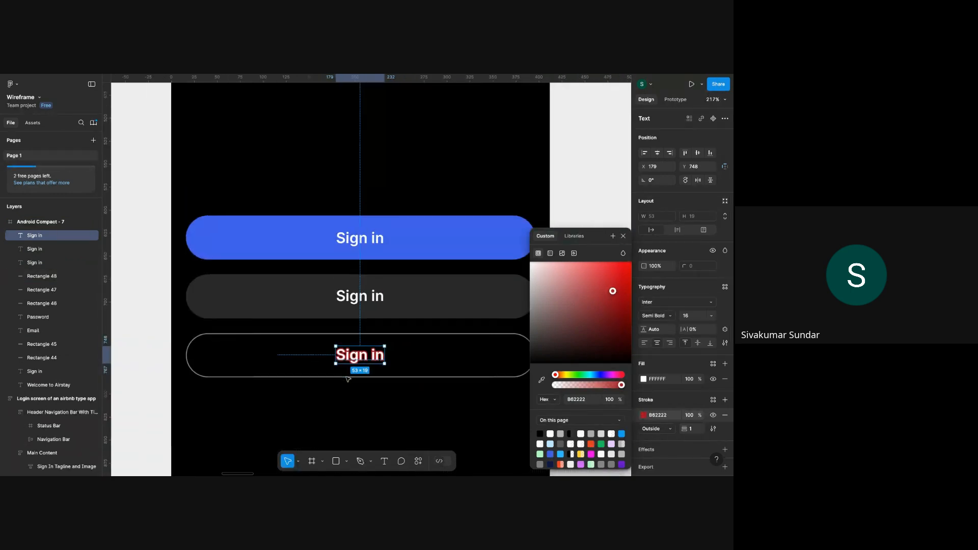
{"action": "key", "text": "ctrl+z"}
Increase the outlined third button's stroke weight to 11.
{"action": "left_click", "coordinate": [434, 348]}
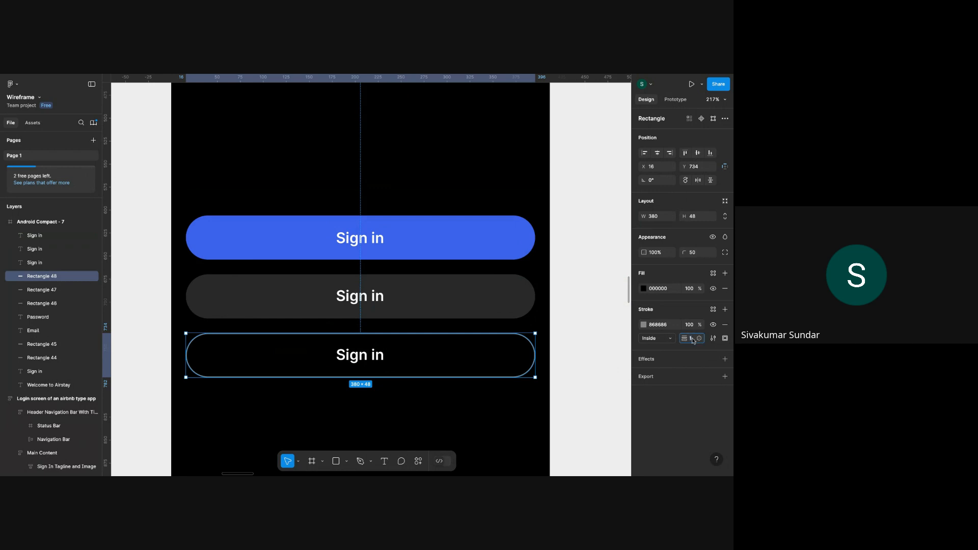
{"action": "key", "text": "Up"}
{"action": "key", "text": "Up"}
{"action": "key", "text": "Up"}
{"action": "key", "text": "Up"}
{"action": "key", "text": "Up"}
{"action": "key", "text": "Up"}
{"action": "key", "text": "Up"}
{"action": "key", "text": "Up"}
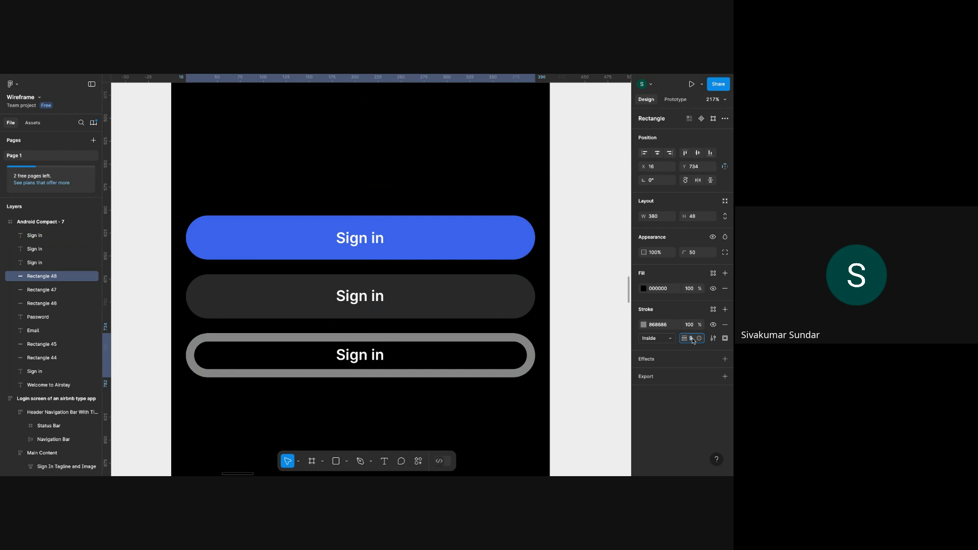
{"action": "key", "text": "Up"}
{"action": "key", "text": "Up"}
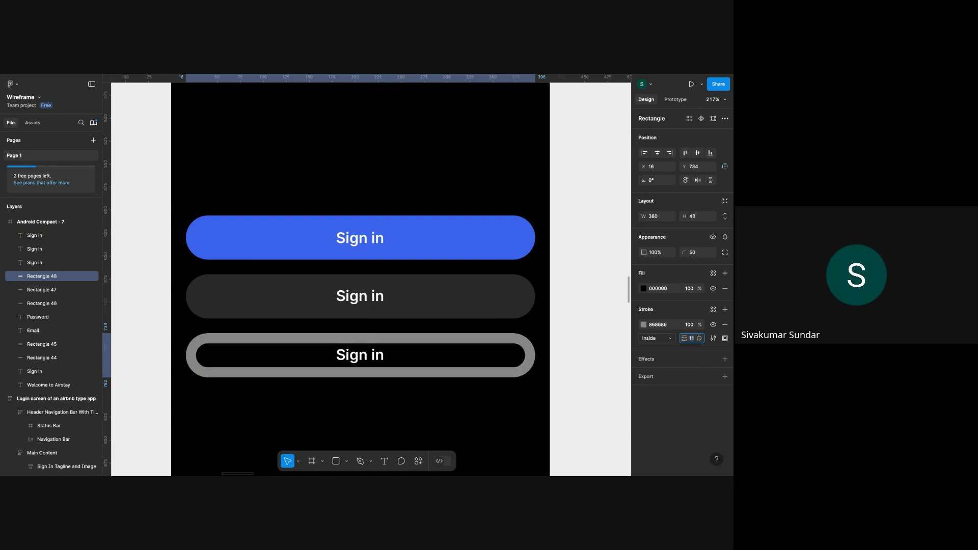
Reduce the outlined third button's stroke weight to 1 and deselect it.
{"action": "key", "text": "Down"}
{"action": "key", "text": "Down"}
{"action": "key", "text": "Down"}
{"action": "key", "text": "Down"}
{"action": "key", "text": "Down"}
{"action": "key", "text": "Down"}
{"action": "key", "text": "Down"}
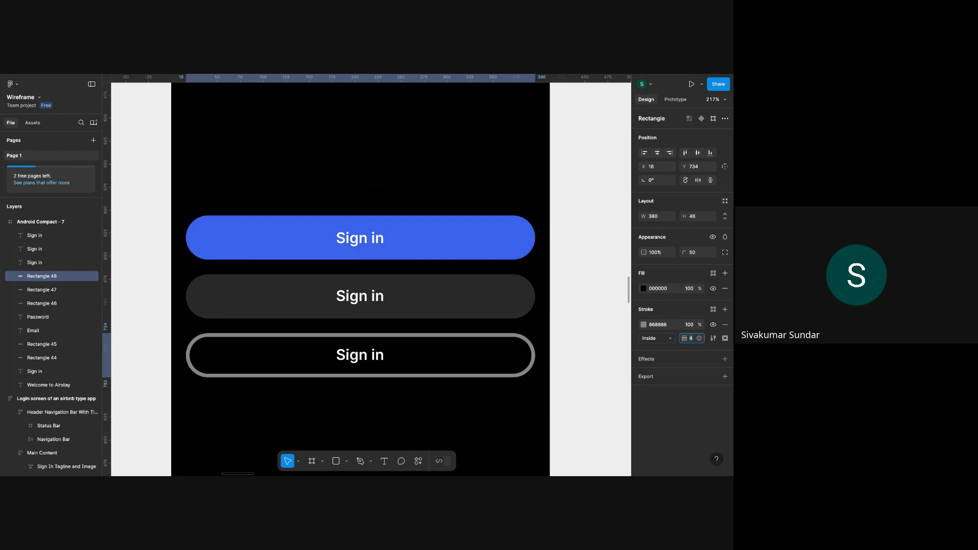
{"action": "key", "text": "Down"}
{"action": "key", "text": "Down"}
{"action": "key", "text": "Down"}
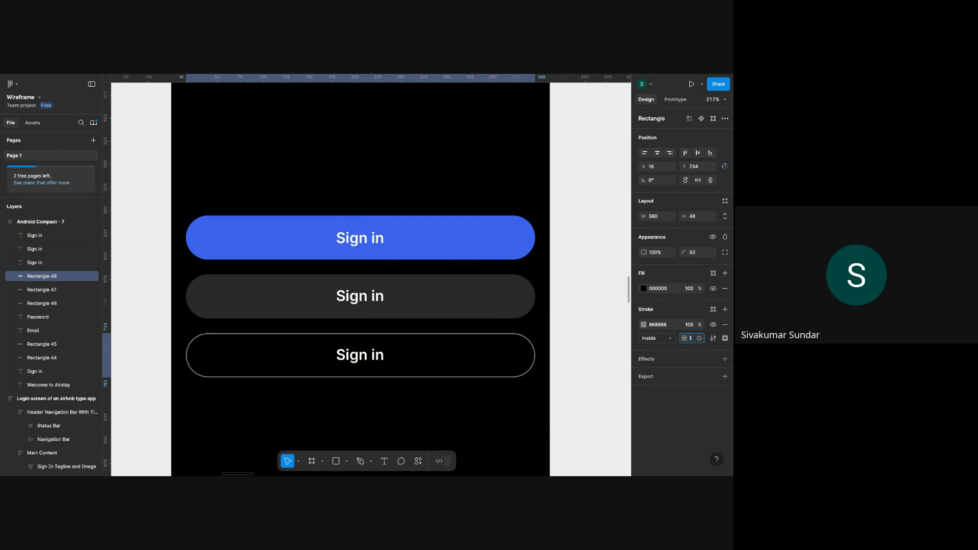
{"action": "left_click", "coordinate": [591, 320]}
{"action": "scroll", "coordinate": [591, 320], "scroll_direction": "down", "scroll_amount": 5}
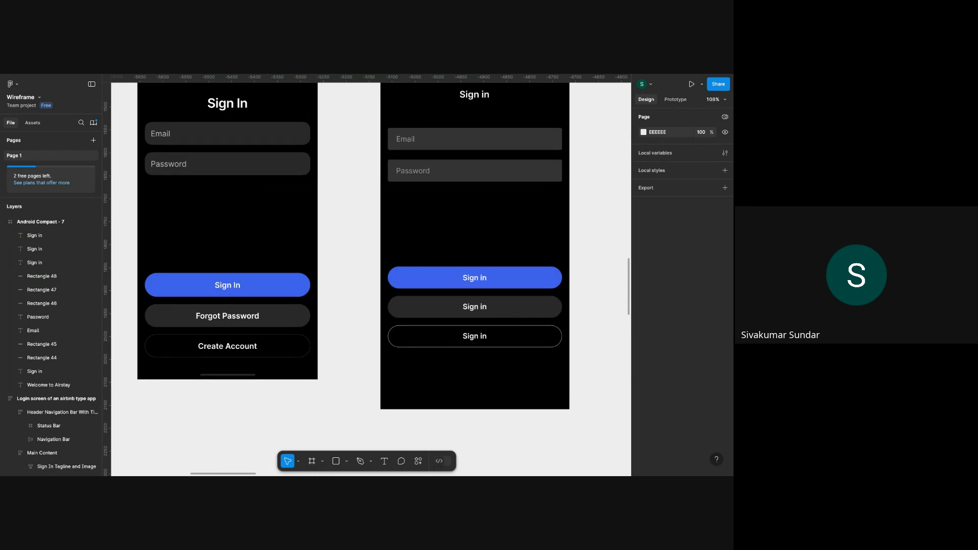
Change the text on the dark grey second button from the copied label to "Forgot password".
{"action": "scroll", "coordinate": [585, 333], "scroll_direction": "up", "scroll_amount": 1}
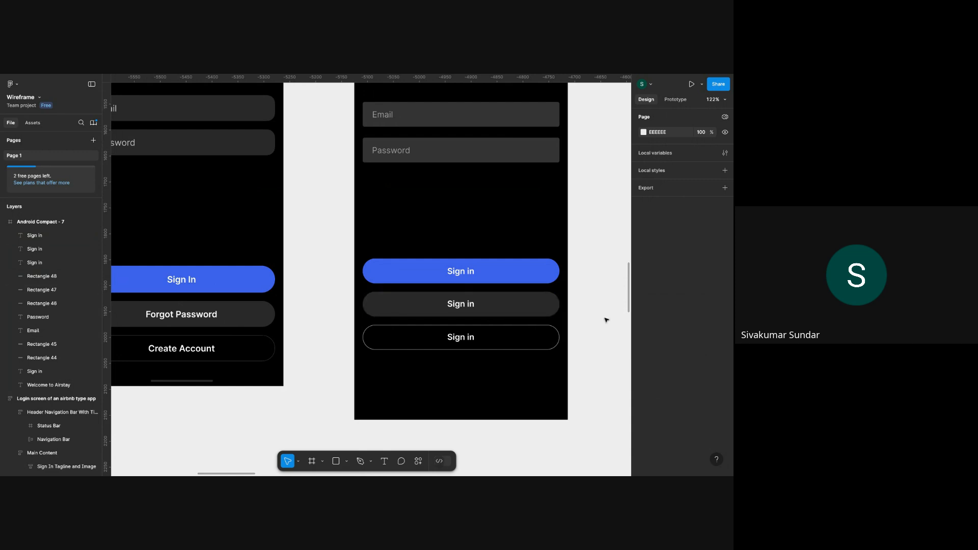
{"action": "left_click", "coordinate": [464, 342]}
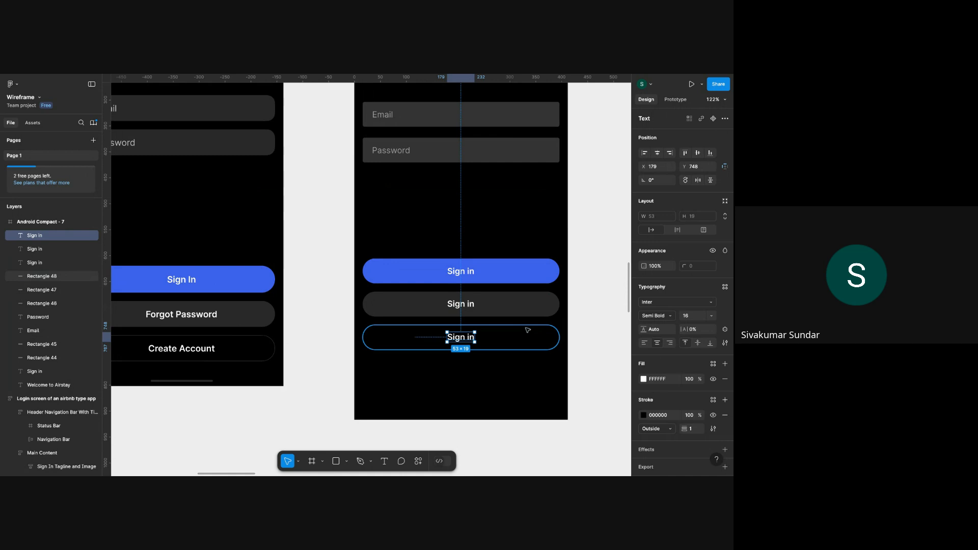
{"action": "left_click", "coordinate": [528, 330], "text": "shift"}
{"action": "left_click", "coordinate": [460, 303]}
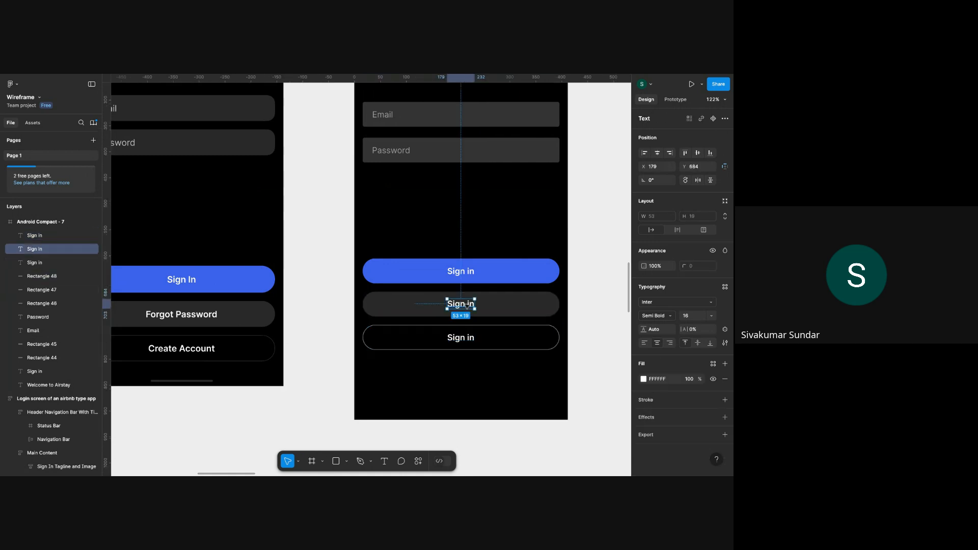
{"action": "double_click", "coordinate": [460, 303]}
{"action": "type", "text": "Forgot"}
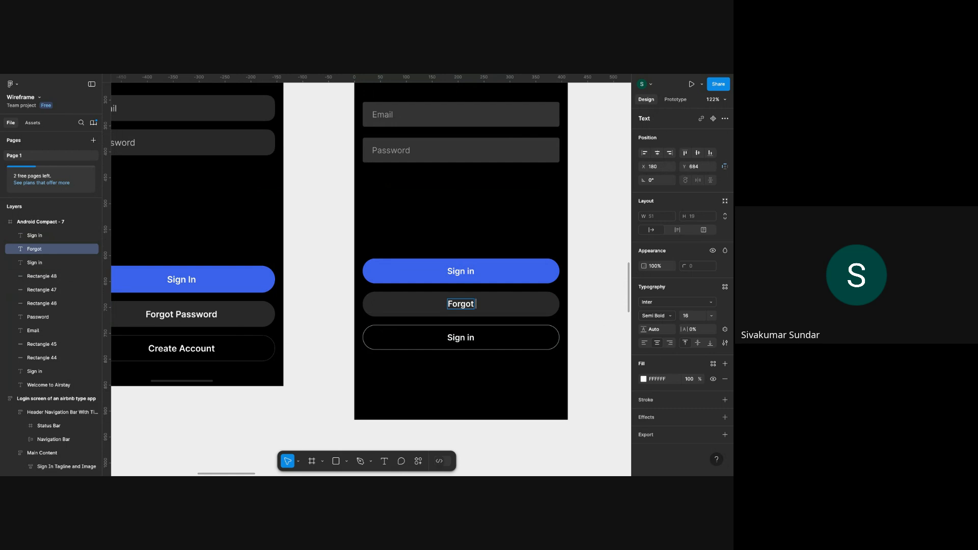
{"action": "type", "text": " password"}
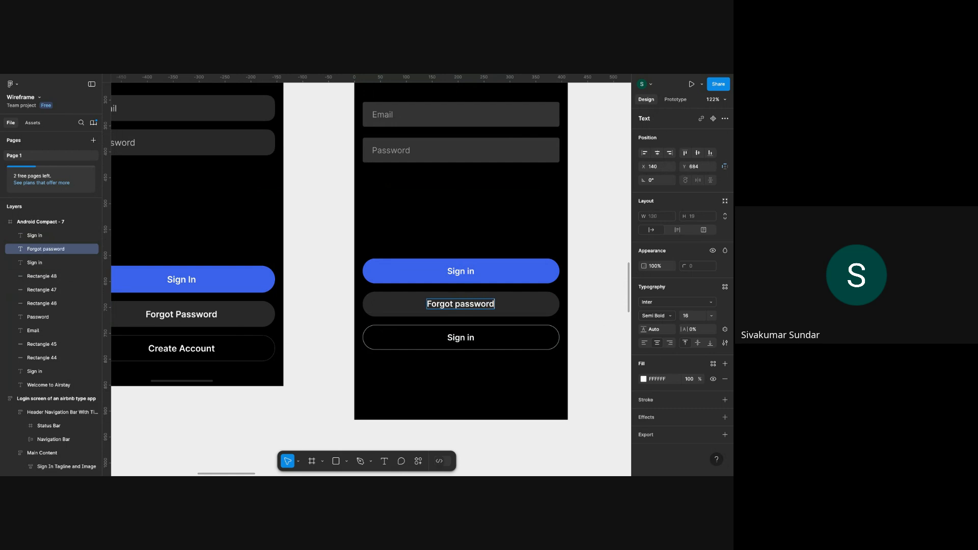
Change the text on the outlined third button to "Create account".
{"action": "double_click", "coordinate": [463, 336]}
{"action": "type", "text": "Cre"}
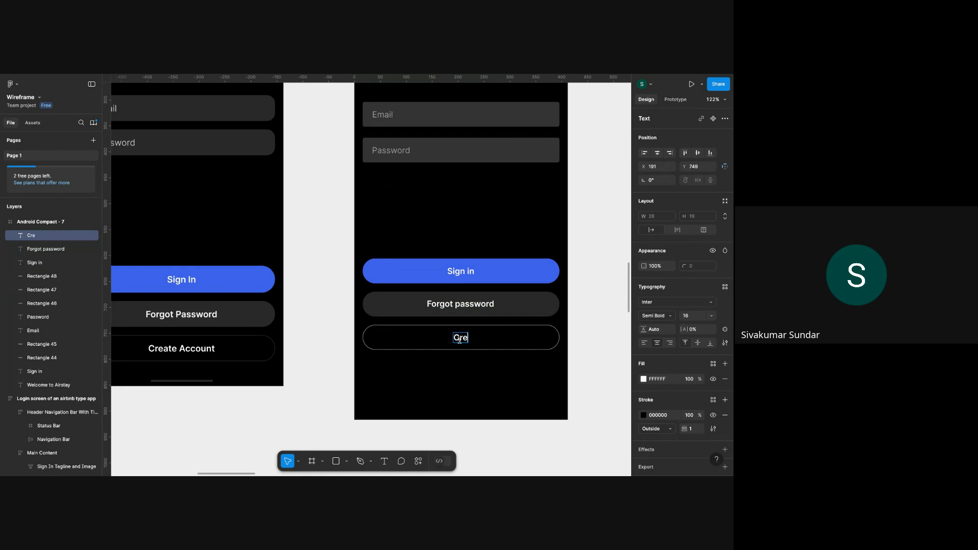
{"action": "type", "text": "ate account"}
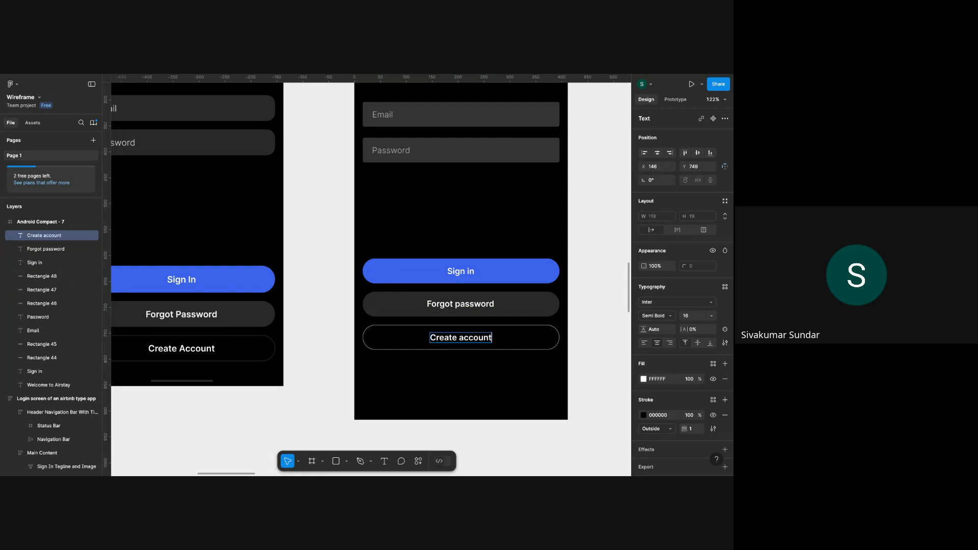
{"action": "key", "text": "Escape"}
Hide the editor interface and compare the rebuilt Android Compact - 7 login screen with the reference login screen.
{"action": "scroll", "coordinate": [601, 341], "scroll_direction": "down", "scroll_amount": 3}
{"action": "key", "text": "ctrl+backslash"}
{"action": "scroll", "coordinate": [601, 341], "scroll_direction": "up", "scroll_amount": 1}
{"action": "scroll", "coordinate": [601, 341], "scroll_direction": "right", "scroll_amount": 1}
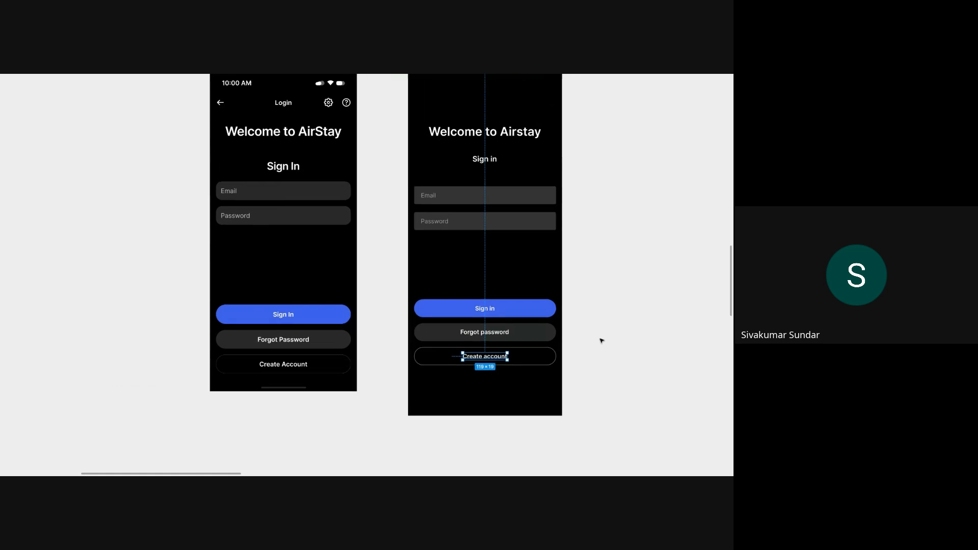
{"action": "key", "text": "Escape"}
{"action": "scroll", "coordinate": [599, 338], "scroll_direction": "right", "scroll_amount": 2}
{"action": "scroll", "coordinate": [599, 339], "scroll_direction": "down", "scroll_amount": 3}
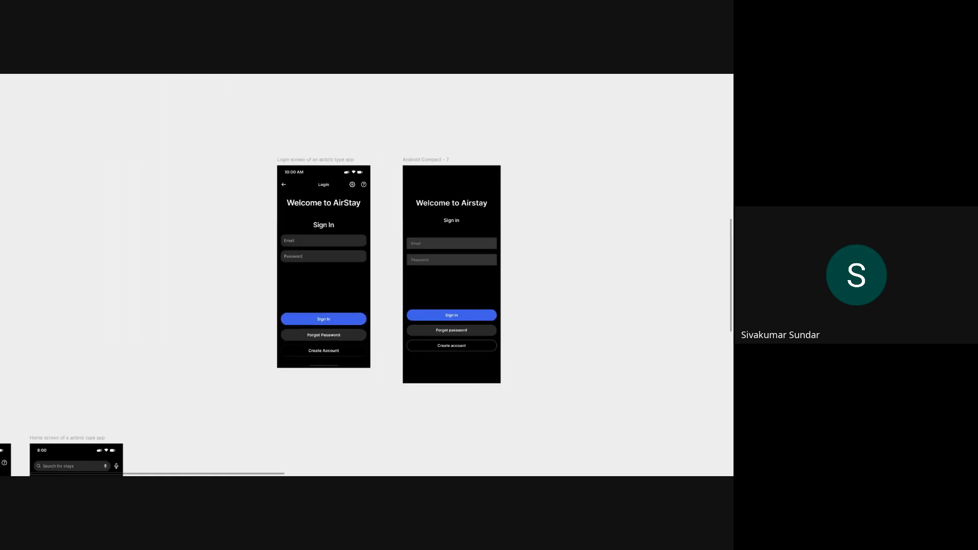
{"action": "scroll", "coordinate": [545, 248], "scroll_direction": "up", "scroll_amount": 5}
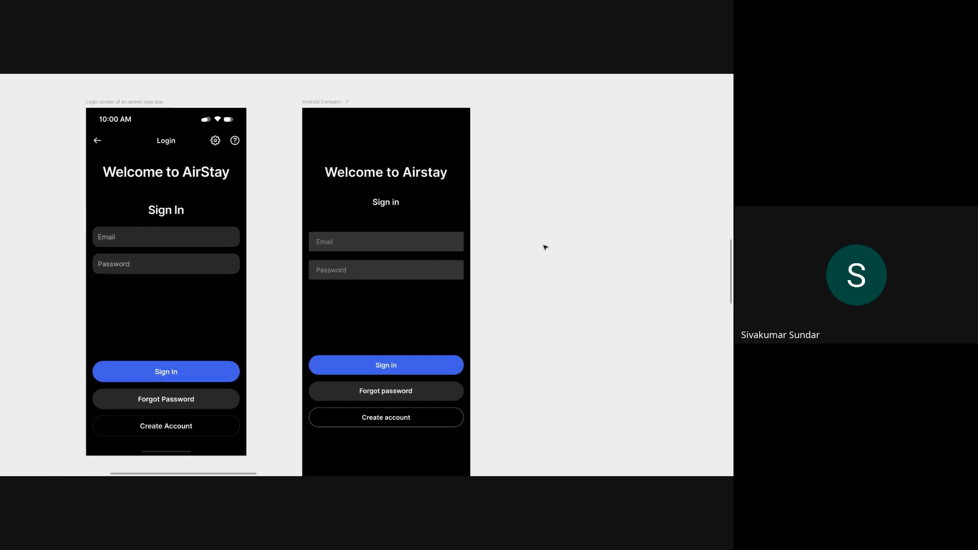
{"action": "scroll", "coordinate": [538, 248], "scroll_direction": "down", "scroll_amount": 1}
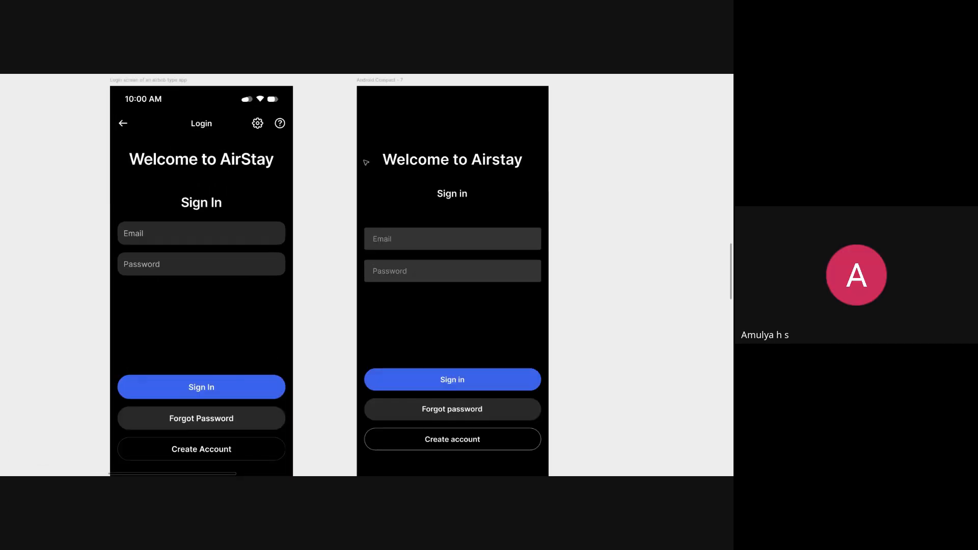
{"action": "scroll", "coordinate": [569, 127], "scroll_direction": "up", "scroll_amount": 2}
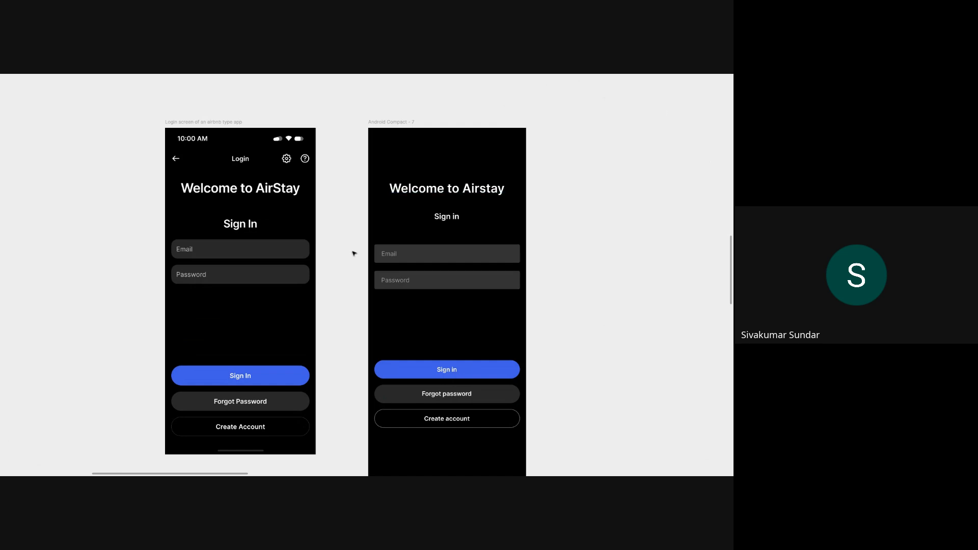
{"action": "scroll", "coordinate": [447, 218], "scroll_direction": "down", "scroll_amount": 2}
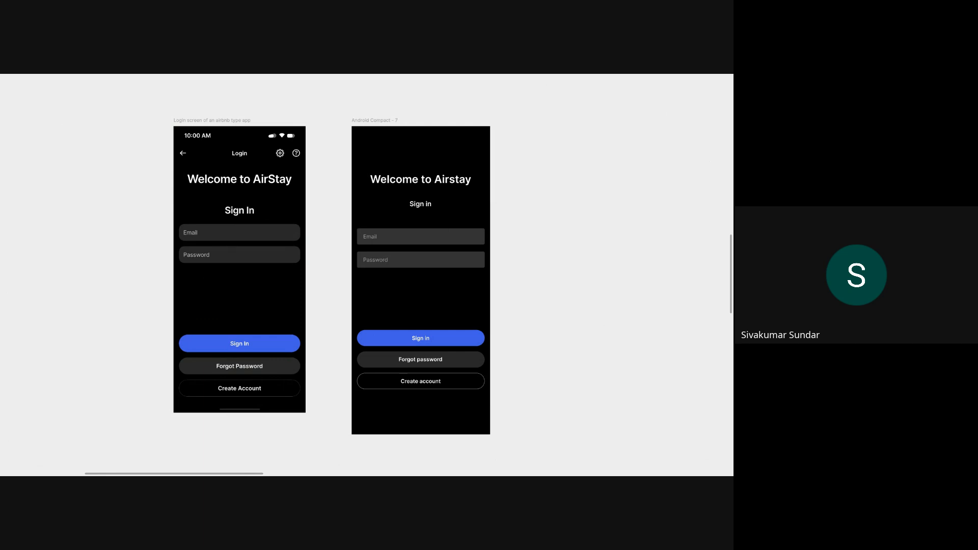
Switch to the Carbon Design System icon library and search it for "home".
{"action": "key", "text": "ctrl+Tab"}
{"action": "scroll", "coordinate": [280, 324], "scroll_direction": "down", "scroll_amount": 1}
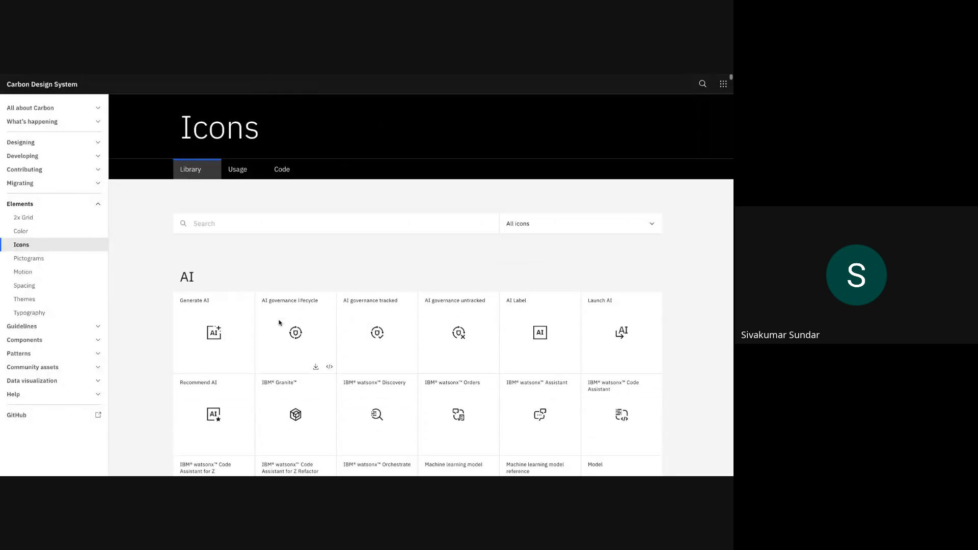
{"action": "scroll", "coordinate": [279, 324], "scroll_direction": "up", "scroll_amount": 1}
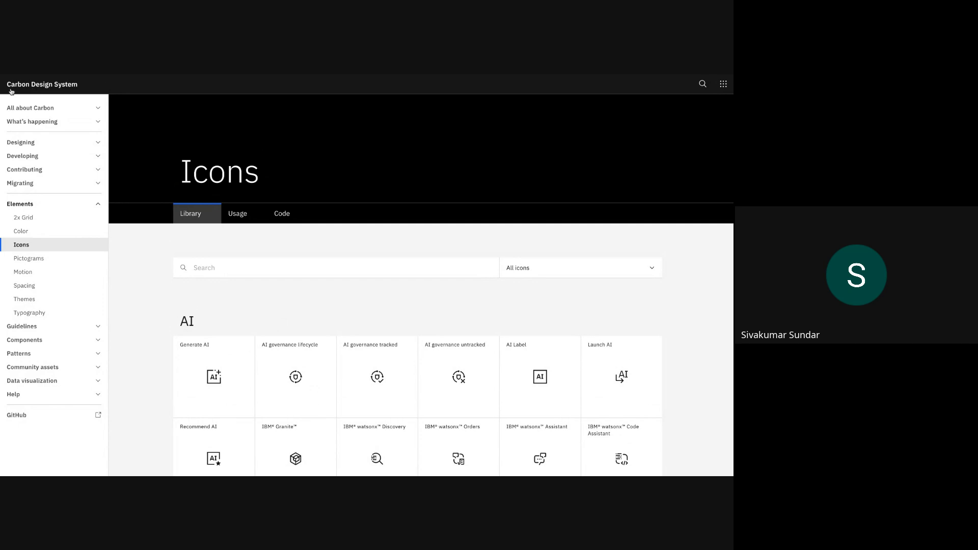
{"action": "scroll", "coordinate": [251, 284], "scroll_direction": "down", "scroll_amount": 2}
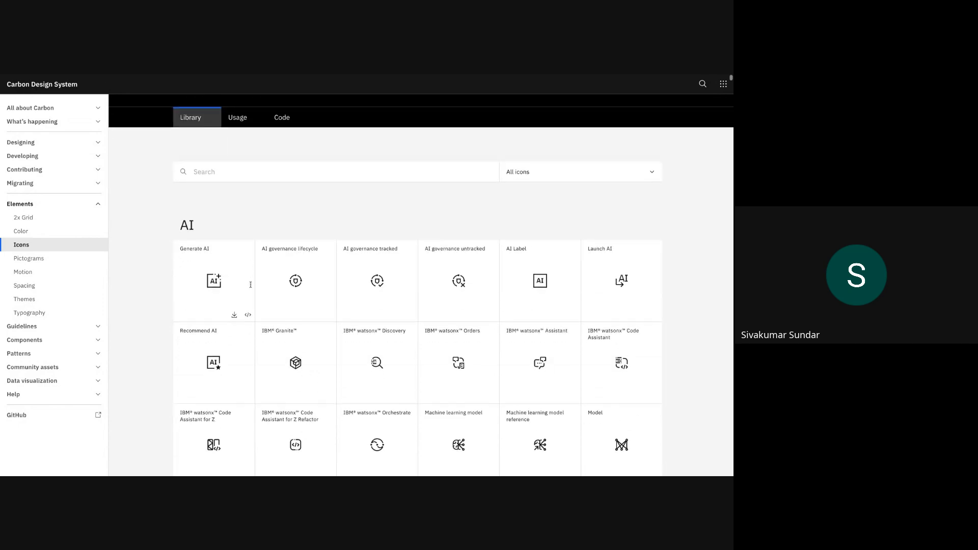
{"action": "scroll", "coordinate": [250, 284], "scroll_direction": "down", "scroll_amount": 2}
{"action": "scroll", "coordinate": [267, 198], "scroll_direction": "up", "scroll_amount": 2}
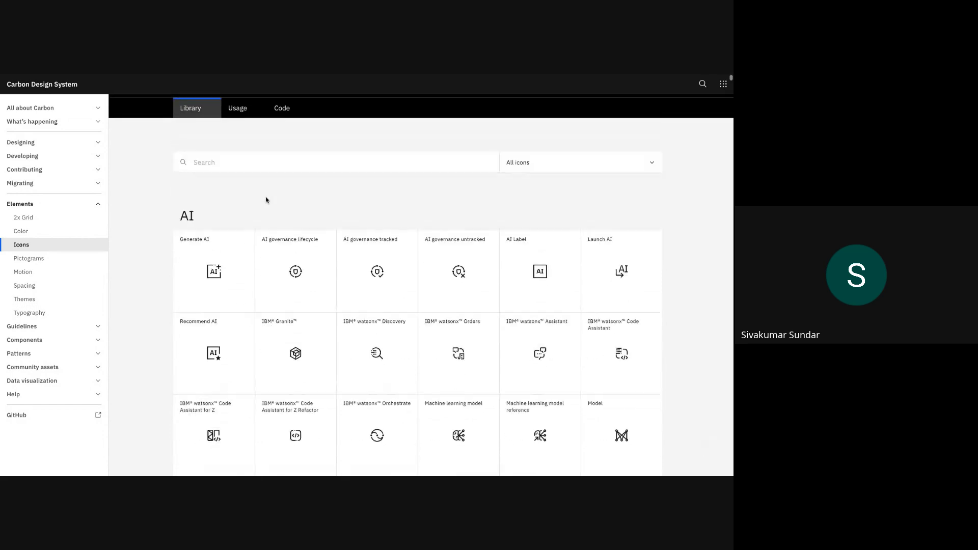
{"action": "left_click", "coordinate": [246, 163]}
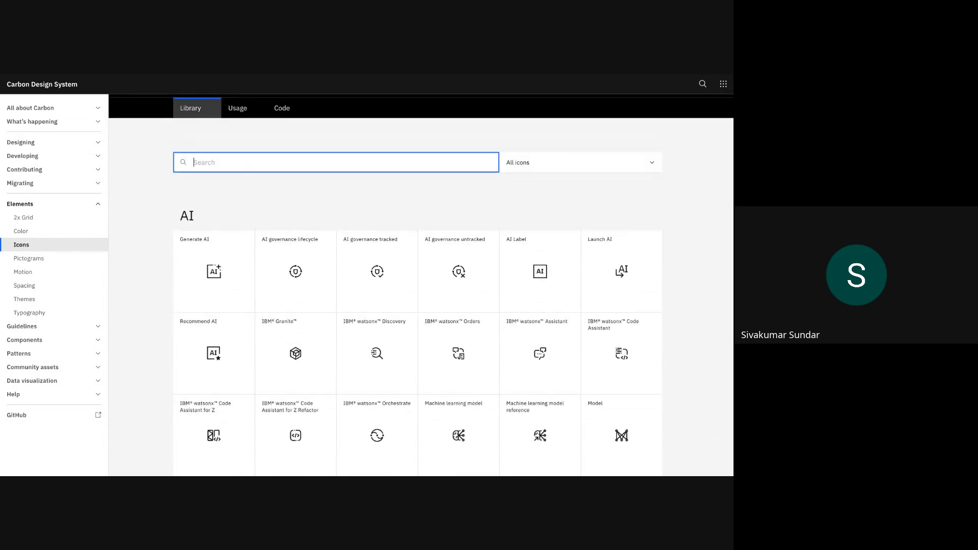
{"action": "type", "text": "home"}
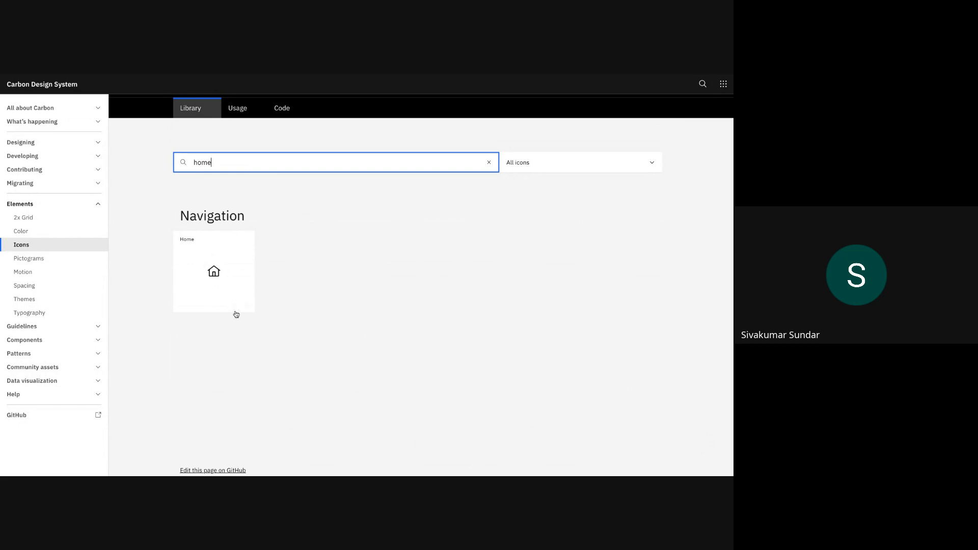
Download the Home icon and import it onto the Figma canvas beside the Android Compact - 7 frame.
{"action": "mouse_move", "coordinate": [233, 310]}
{"action": "left_click", "coordinate": [234, 307]}
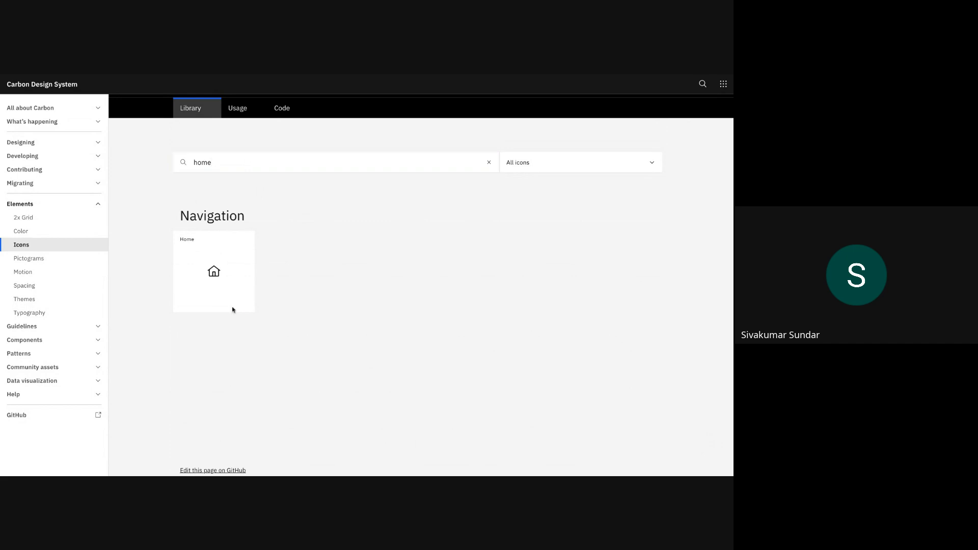
{"action": "left_click", "coordinate": [442, 270]}
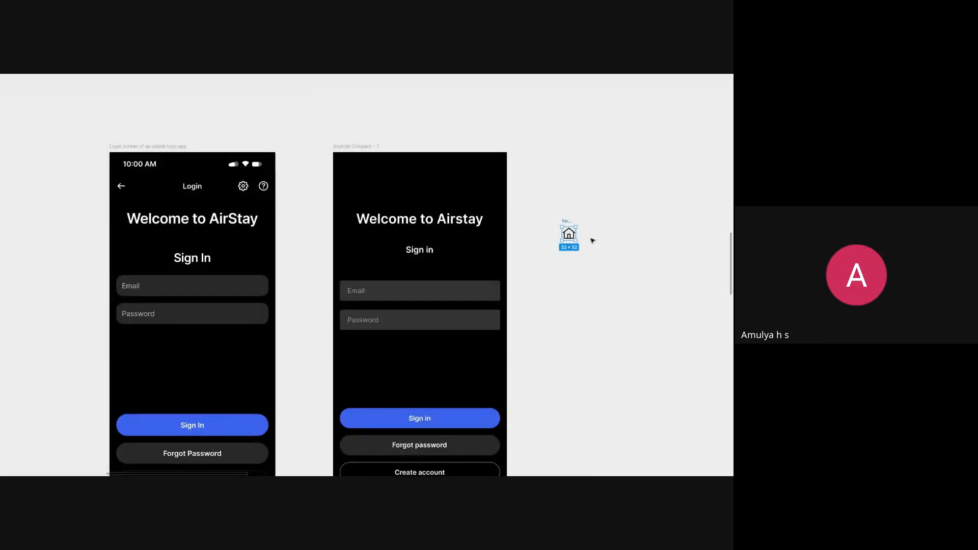
Show the editor interface again and move the home icon closer to the Android Compact - 7 frame.
{"action": "key", "text": "ctrl+backslash"}
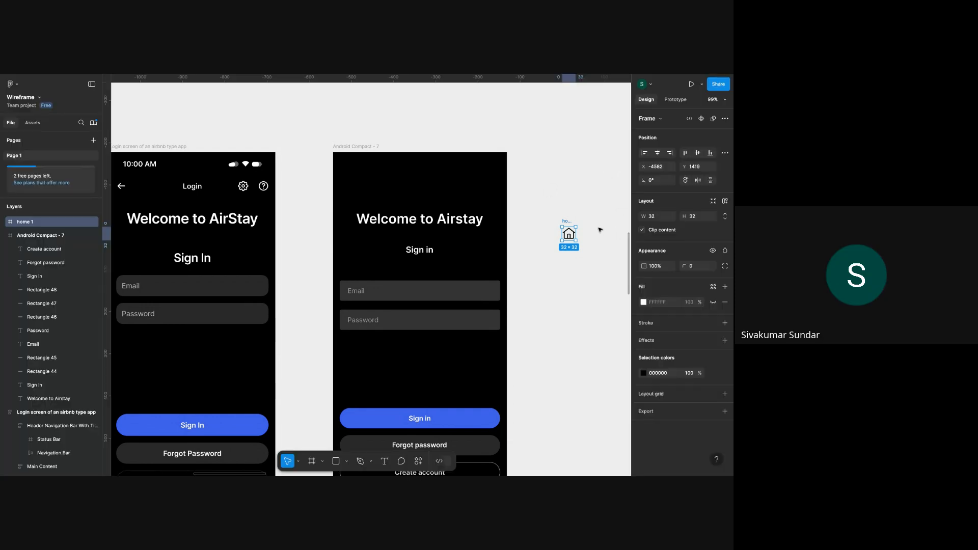
{"action": "scroll", "coordinate": [600, 229], "scroll_direction": "up", "scroll_amount": 4}
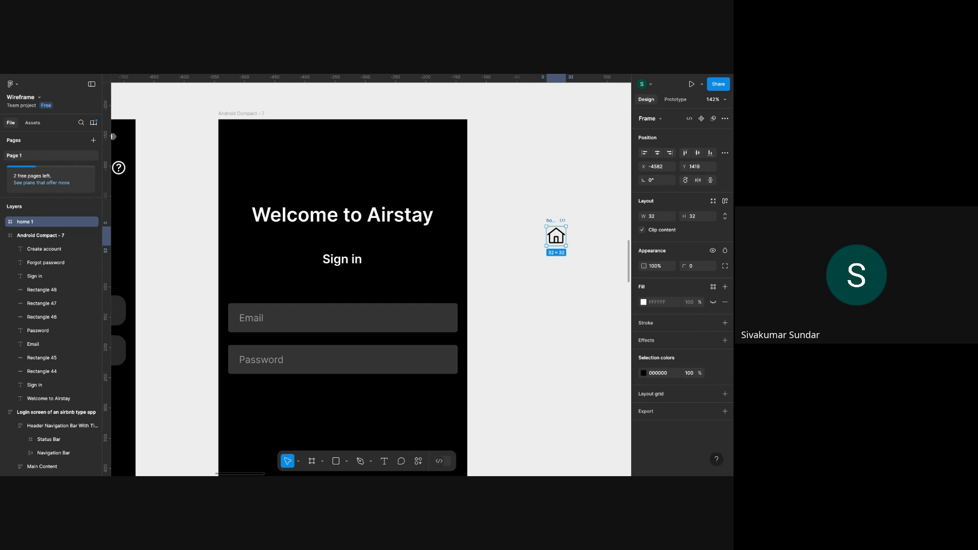
{"action": "left_click", "coordinate": [588, 251]}
{"action": "left_click_drag", "start_coordinate": [555, 234], "coordinate": [498, 203]}
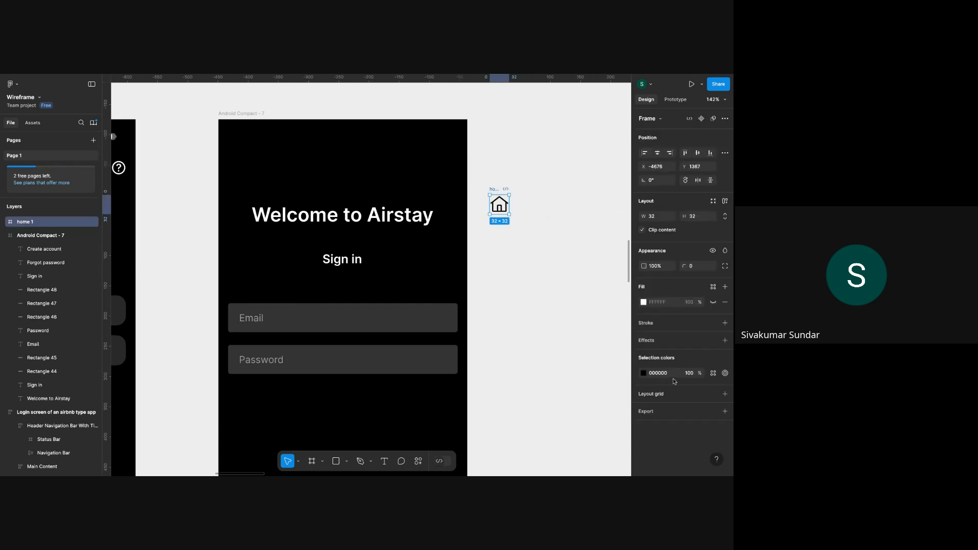
Try recolouring the home icon in red E80000.
{"action": "left_click", "coordinate": [643, 373]}
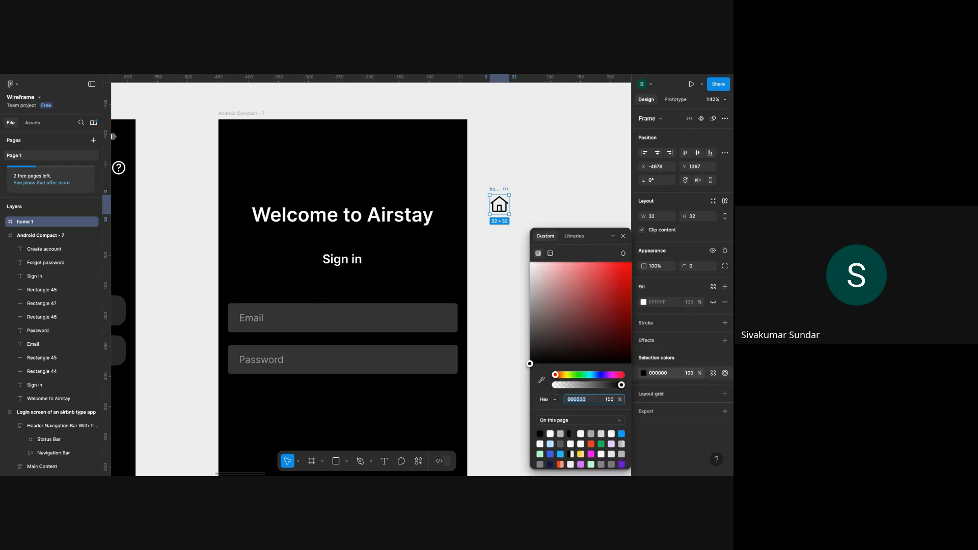
{"action": "left_click", "coordinate": [622, 285]}
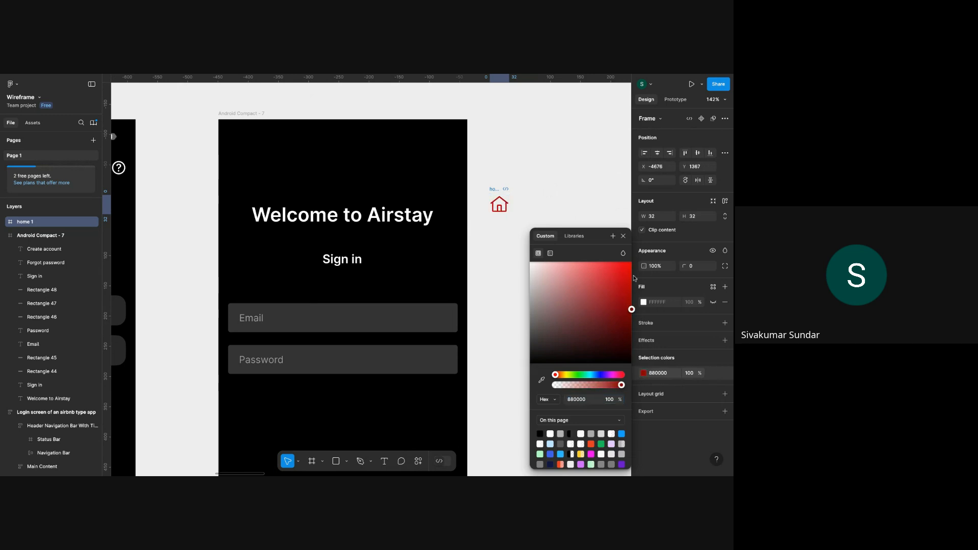
{"action": "left_click", "coordinate": [572, 181]}
Try enlarging the home icon proportionally to about 198 and about 488 px, and undo both resizes.
{"action": "left_click", "coordinate": [494, 205]}
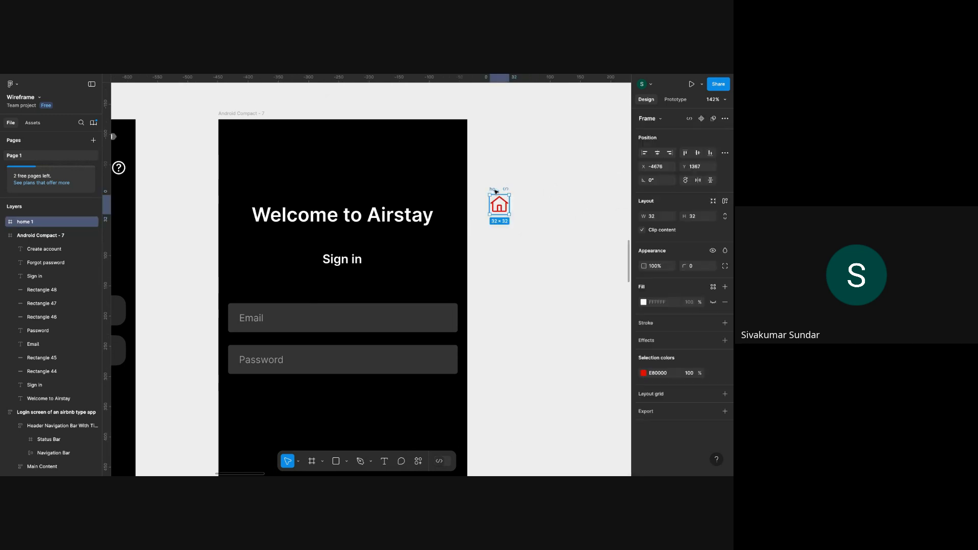
{"action": "left_click_drag", "start_coordinate": [508, 210], "coordinate": [610, 237]}
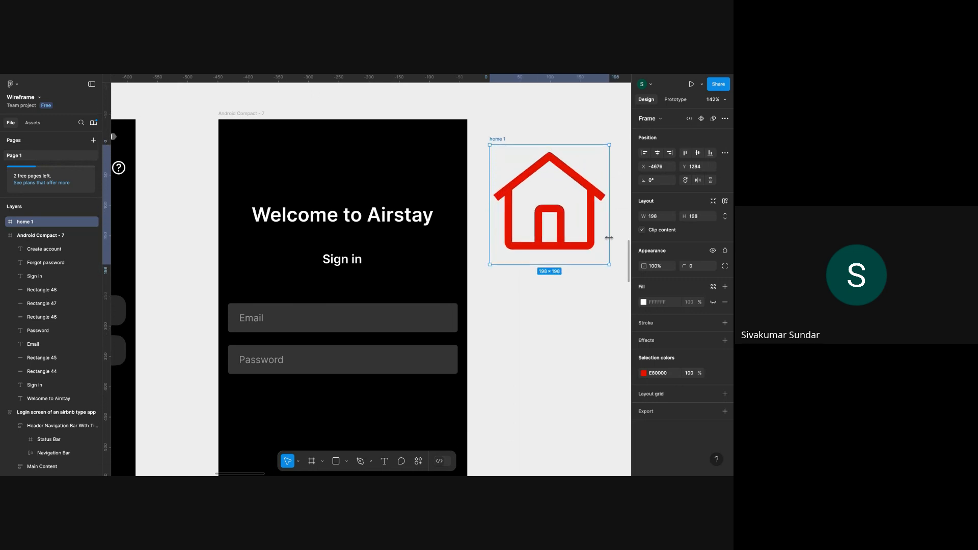
{"action": "scroll", "coordinate": [609, 238], "scroll_direction": "down", "scroll_amount": 5}
{"action": "scroll", "coordinate": [609, 237], "scroll_direction": "right", "scroll_amount": 2}
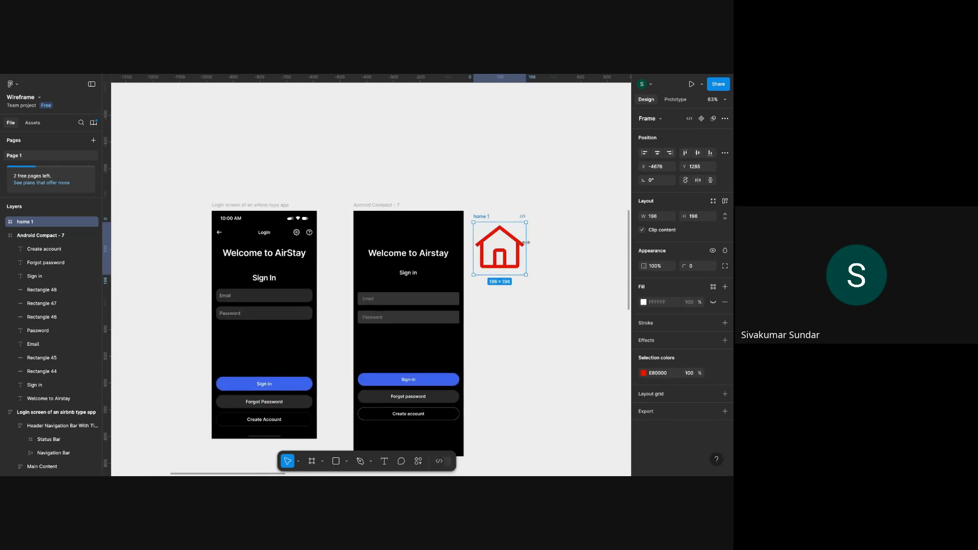
{"action": "left_click_drag", "start_coordinate": [527, 247], "coordinate": [603, 246]}
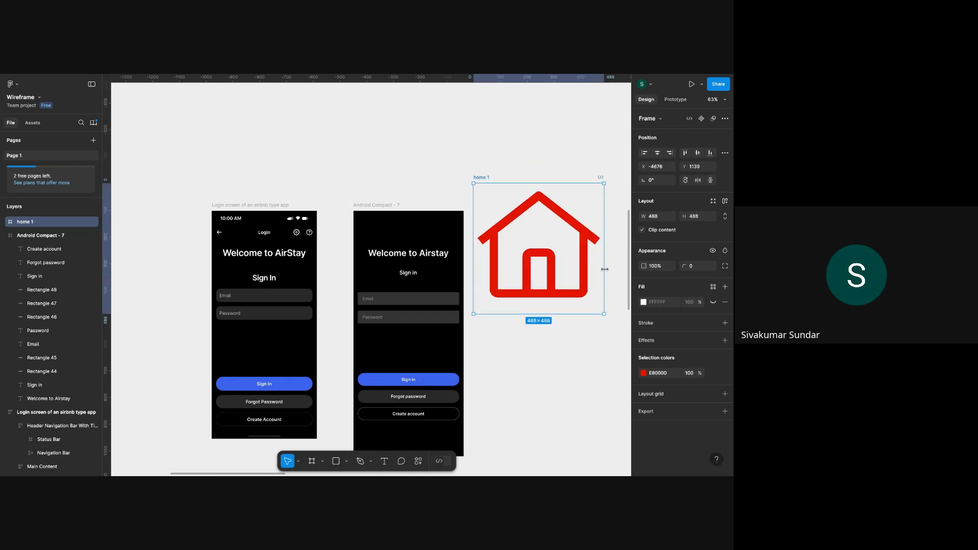
{"action": "key", "text": "ctrl+z"}
{"action": "scroll", "coordinate": [519, 244], "scroll_direction": "up", "scroll_amount": 5}
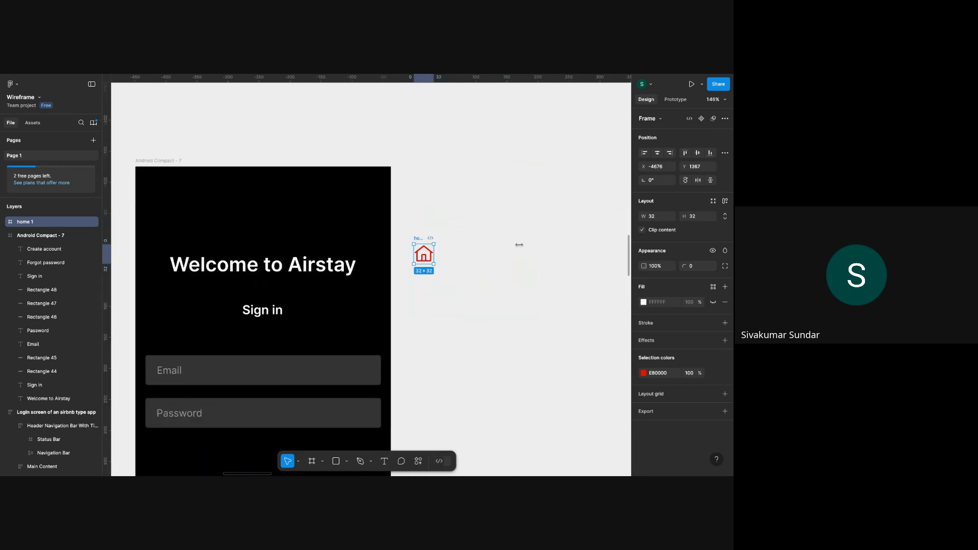
{"action": "scroll", "coordinate": [438, 248], "scroll_direction": "up", "scroll_amount": 3}
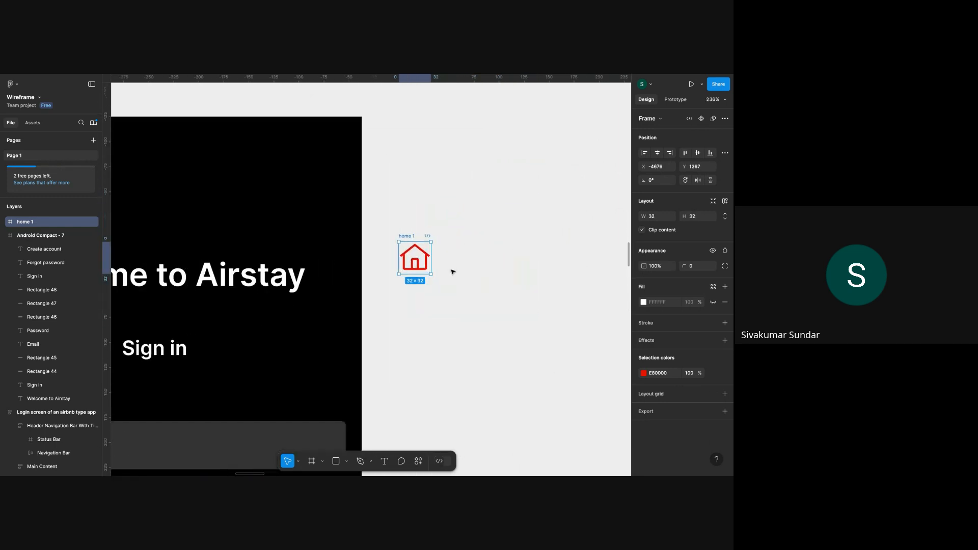
{"action": "scroll", "coordinate": [453, 272], "scroll_direction": "down", "scroll_amount": 3}
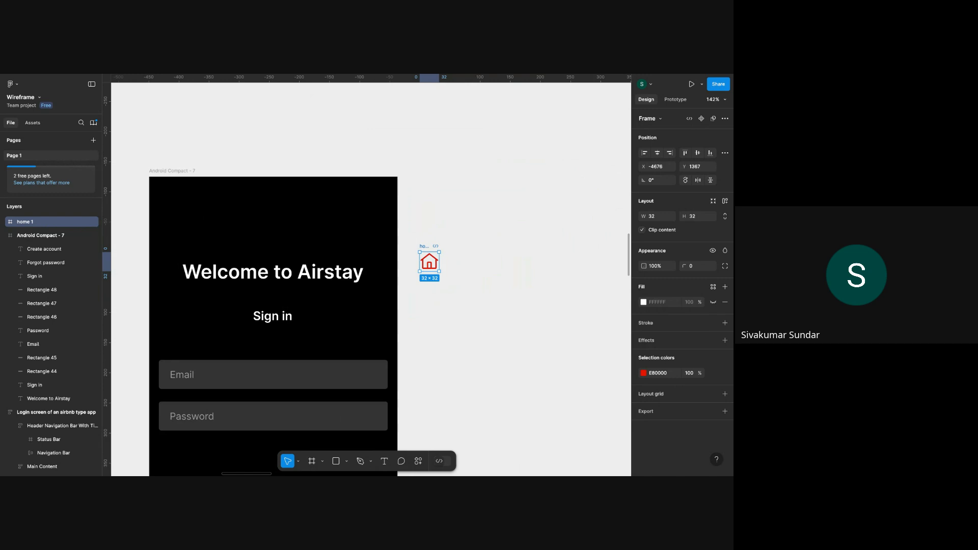
Undo the home icon's red recolouring and deselect the icon.
{"action": "left_click", "coordinate": [448, 256]}
{"action": "key", "text": "ctrl+z"}
{"action": "key", "text": "ctrl+z"}
{"action": "left_click", "coordinate": [470, 262]}
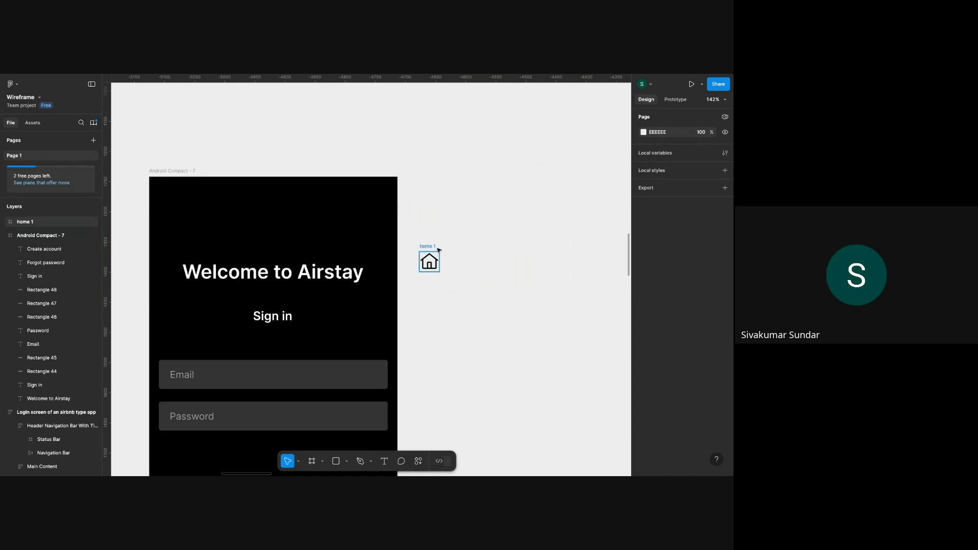
{"action": "left_click", "coordinate": [430, 262]}
{"action": "left_click", "coordinate": [644, 373]}
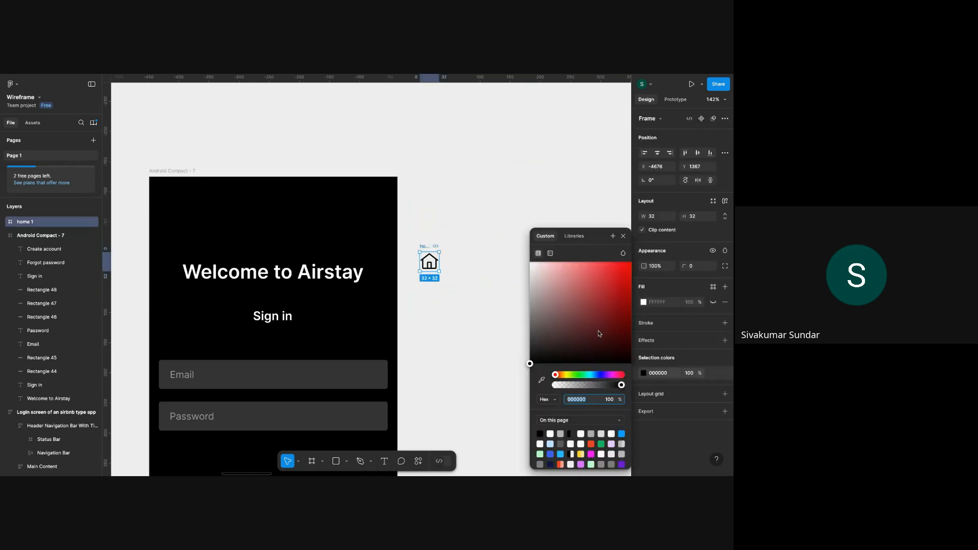
{"action": "scroll", "coordinate": [470, 255], "scroll_direction": "down", "scroll_amount": 3}
{"action": "left_click", "coordinate": [470, 255]}
Copy the Navigation Bar with the Login title from the "Login screen of an airbnb type app" frame into the Android Compact - 7 frame.
{"action": "scroll", "coordinate": [470, 255], "scroll_direction": "left", "scroll_amount": 2}
{"action": "scroll", "coordinate": [470, 255], "scroll_direction": "down", "scroll_amount": 1}
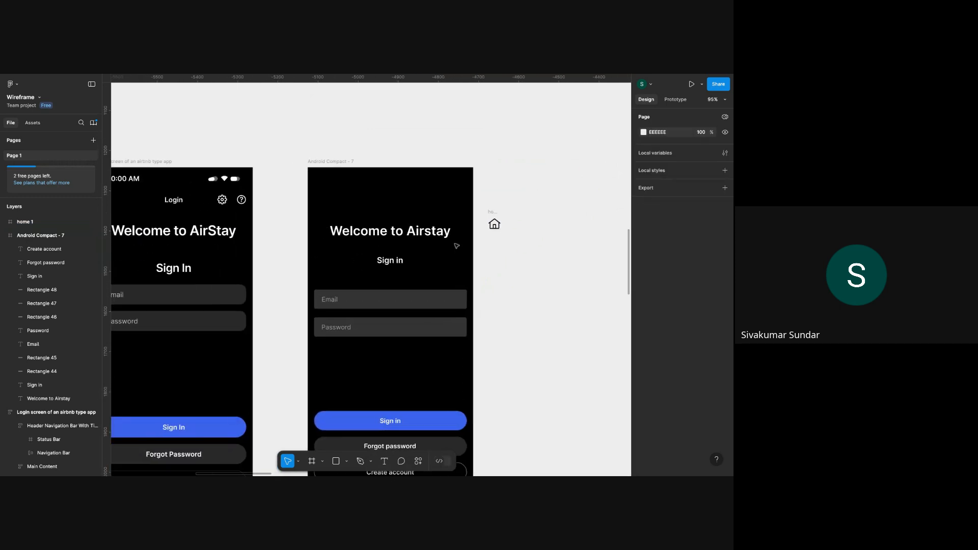
{"action": "scroll", "coordinate": [332, 222], "scroll_direction": "down", "scroll_amount": 3}
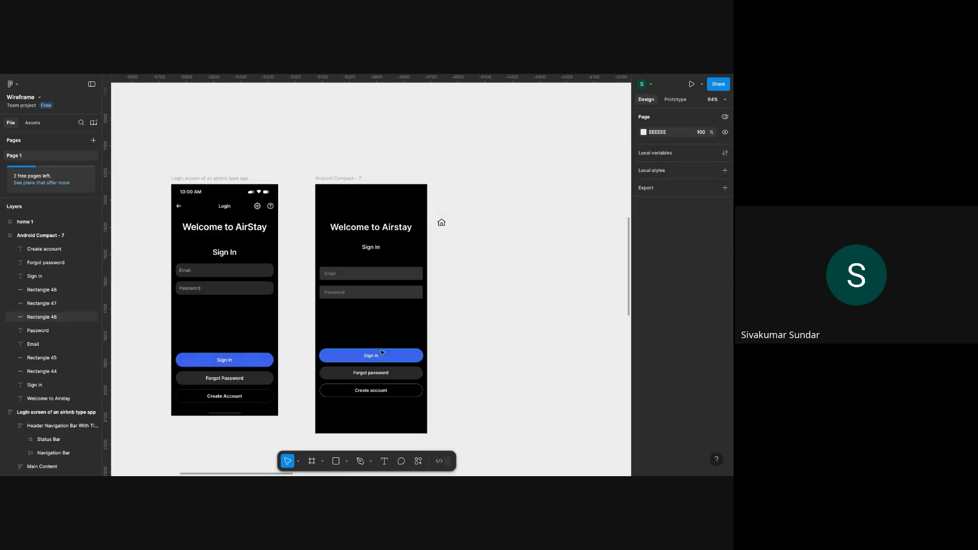
{"action": "scroll", "coordinate": [306, 219], "scroll_direction": "up", "scroll_amount": 3}
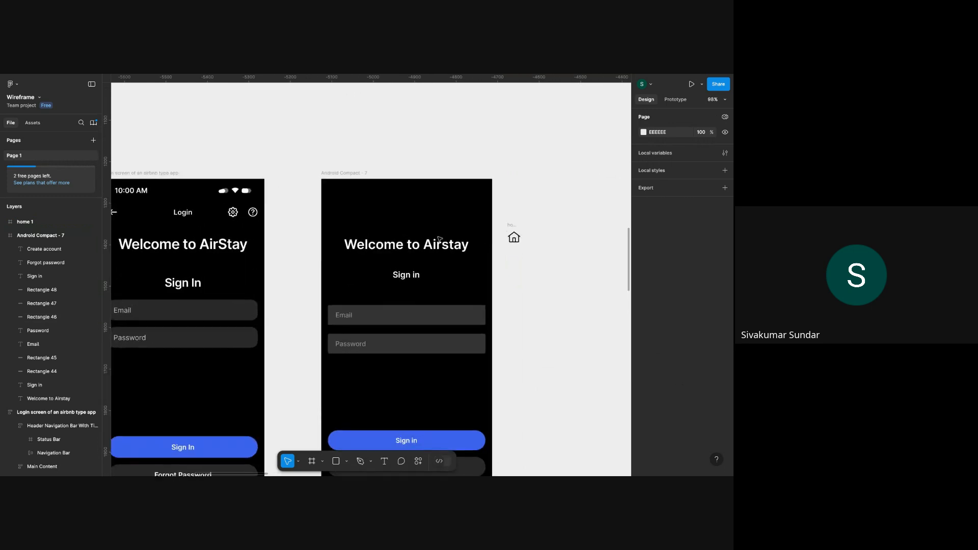
{"action": "scroll", "coordinate": [332, 221], "scroll_direction": "down", "scroll_amount": 2}
{"action": "scroll", "coordinate": [331, 221], "scroll_direction": "left", "scroll_amount": 1}
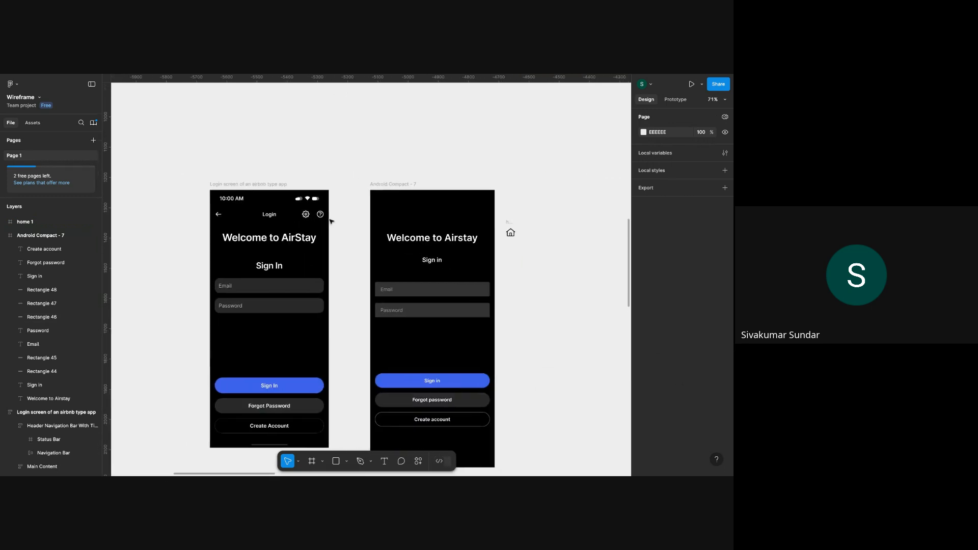
{"action": "double_click", "coordinate": [243, 220]}
{"action": "left_click", "coordinate": [243, 220]}
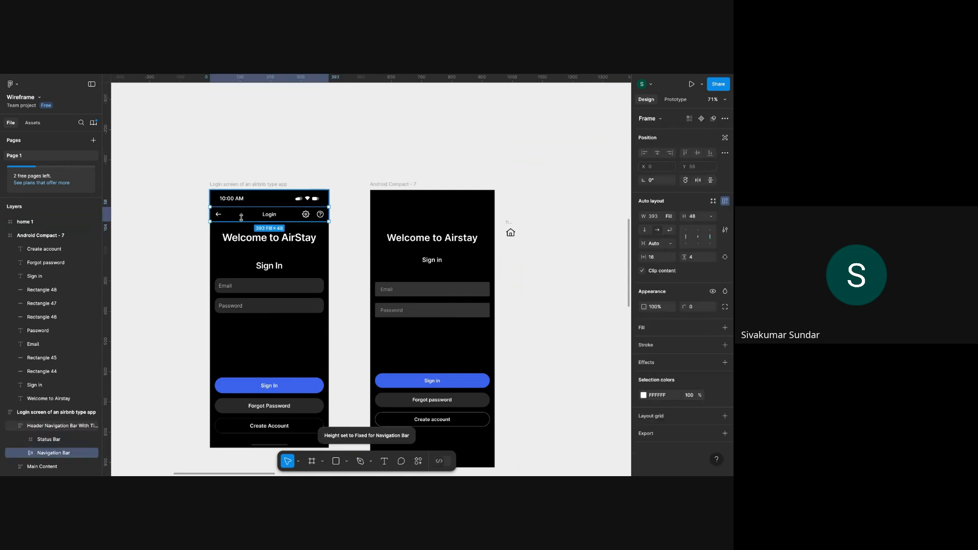
{"action": "left_click", "coordinate": [381, 186]}
{"action": "key", "text": "ctrl+v"}
{"action": "scroll", "coordinate": [381, 186], "scroll_direction": "up", "scroll_amount": 2}
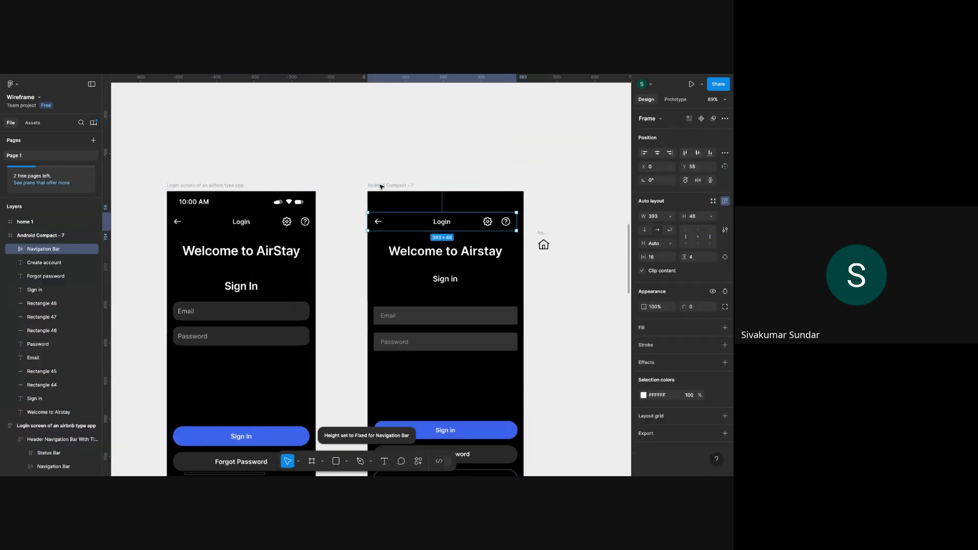
{"action": "left_click", "coordinate": [552, 220]}
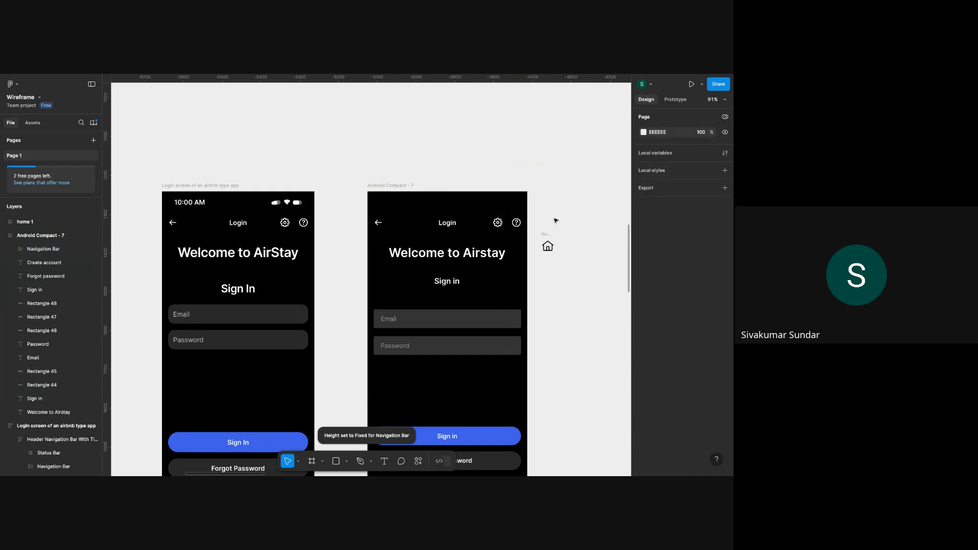
Delete the home icon beside the Android Compact - 7 frame.
{"action": "left_click", "coordinate": [547, 244]}
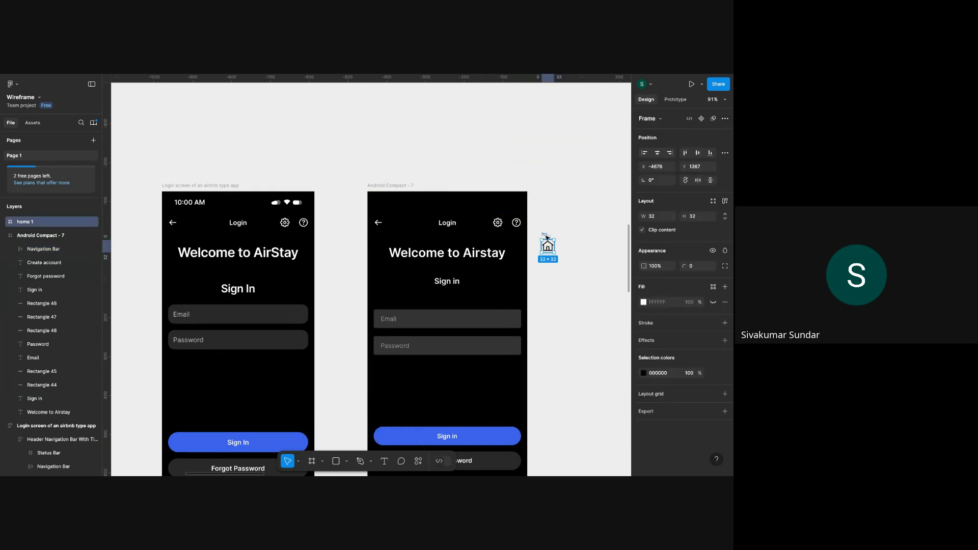
{"action": "scroll", "coordinate": [547, 239], "scroll_direction": "down", "scroll_amount": 3}
{"action": "scroll", "coordinate": [547, 204], "scroll_direction": "up", "scroll_amount": 4}
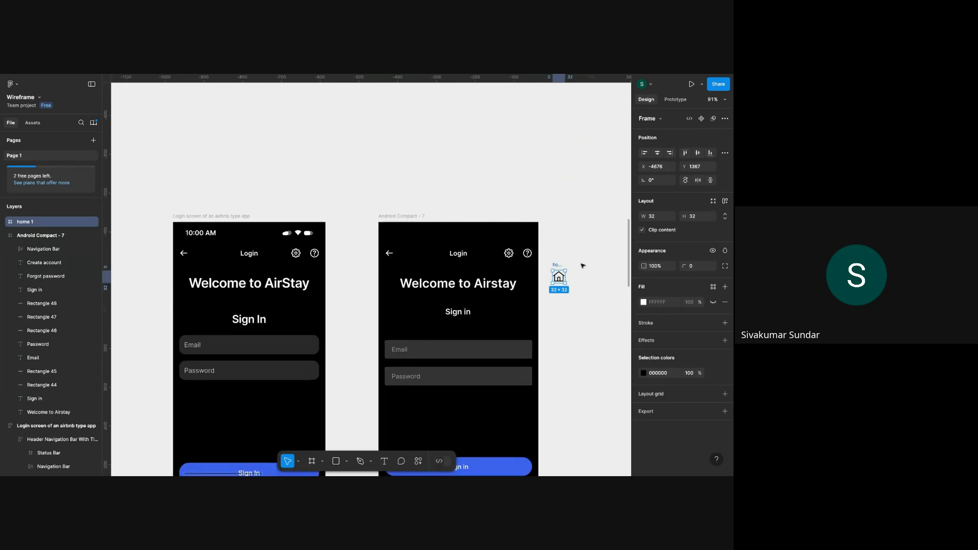
{"action": "key", "text": "Delete"}
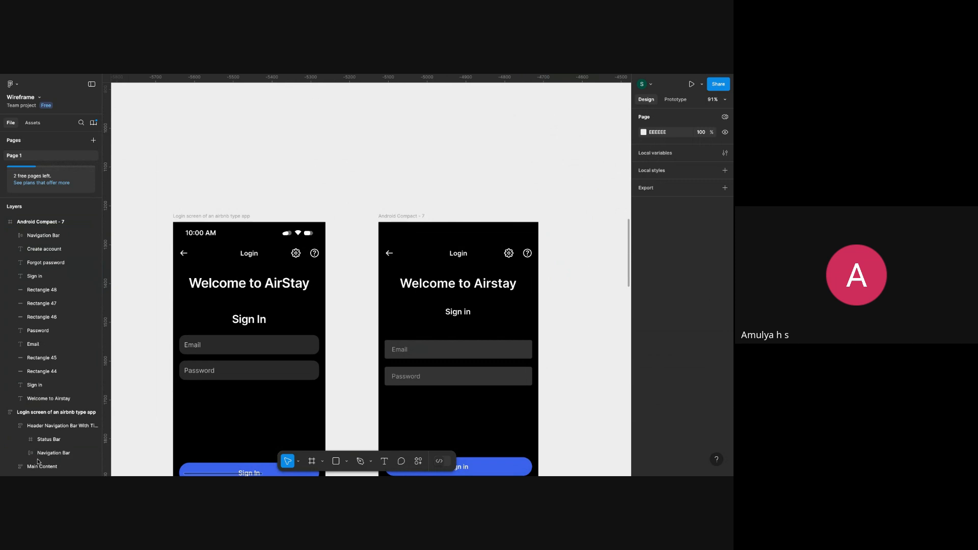
Import the left-arrow icon onto the empty canvas just above the Android Compact - 7 frame.
{"action": "left_click_drag", "start_coordinate": [37, 462], "coordinate": [385, 179]}
{"action": "scroll", "coordinate": [385, 179], "scroll_direction": "down", "scroll_amount": 3}
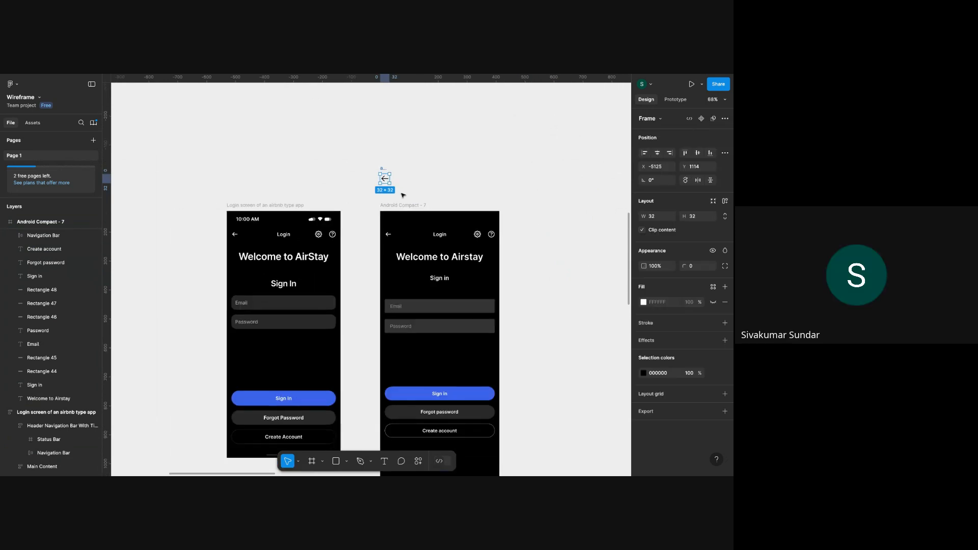
Delete the existing back arrow from the navigation bar of the Android Compact - 7 frame.
{"action": "scroll", "coordinate": [399, 193], "scroll_direction": "up", "scroll_amount": 2}
{"action": "double_click", "coordinate": [389, 246]}
{"action": "key", "text": "Delete"}
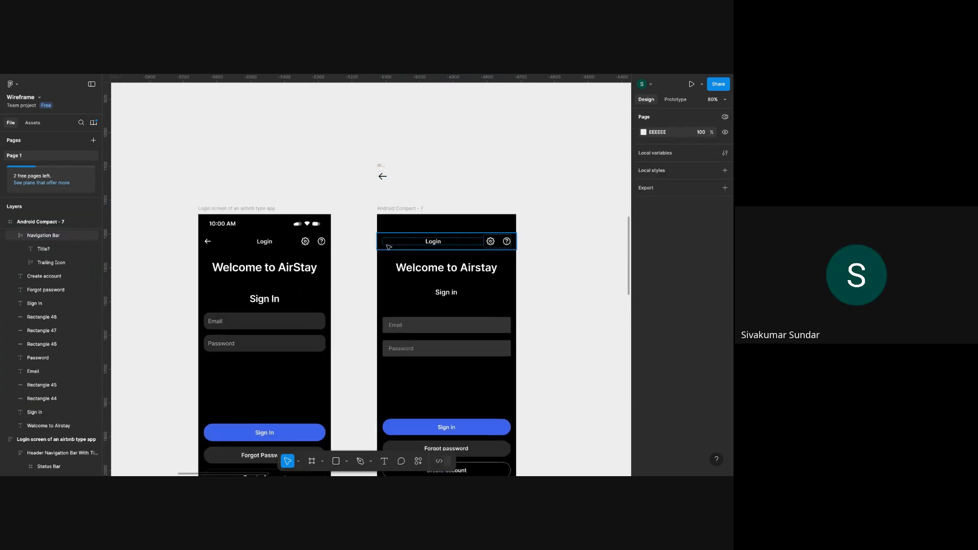
Set the navigation bar's Login title to auto width and centre it horizontally in the Android Compact - 7 frame.
{"action": "double_click", "coordinate": [439, 247]}
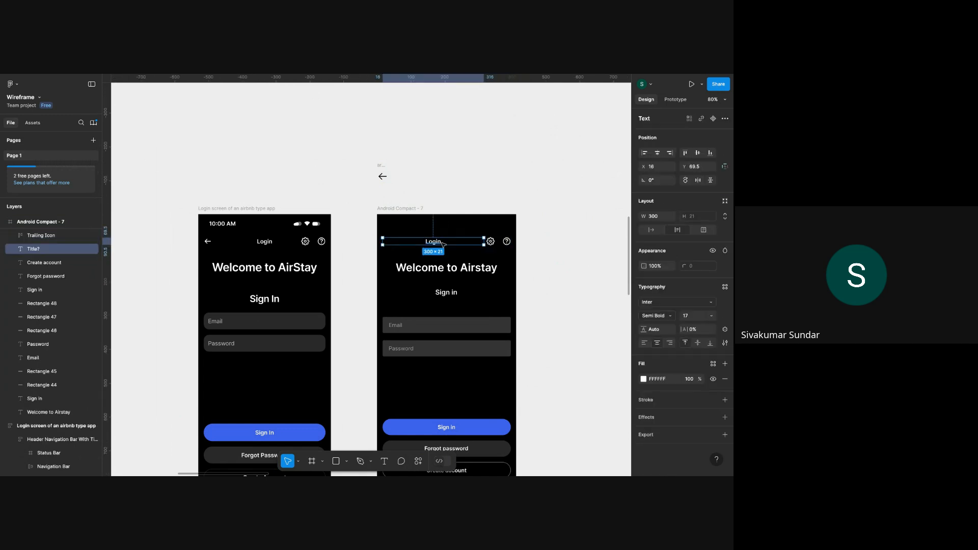
{"action": "left_click", "coordinate": [650, 230]}
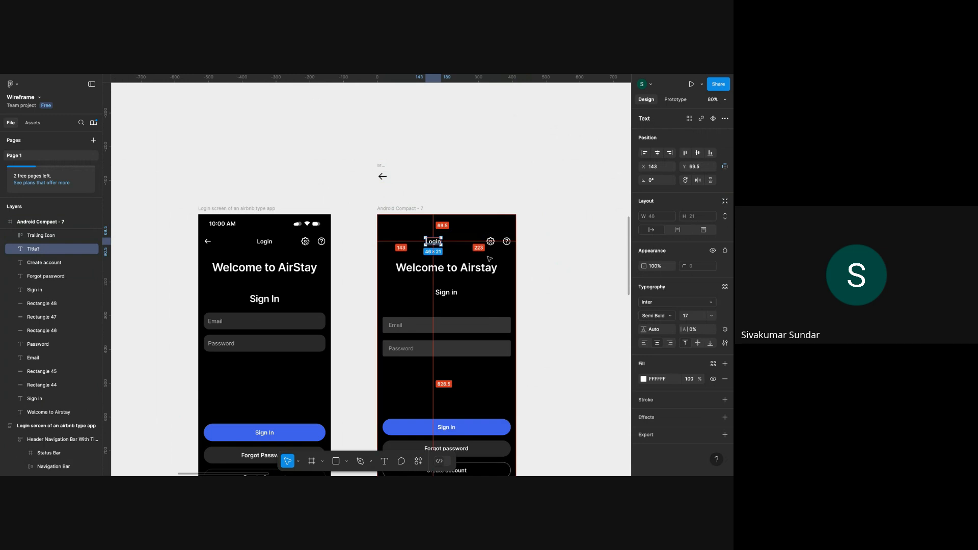
{"action": "left_click", "coordinate": [438, 187]}
Transfer the standalone left-arrow icon from the canvas into the Android Compact - 7 frame and place it in the header at X 0, Y 55.
{"action": "left_click", "coordinate": [381, 166]}
{"action": "key", "text": "Delete"}
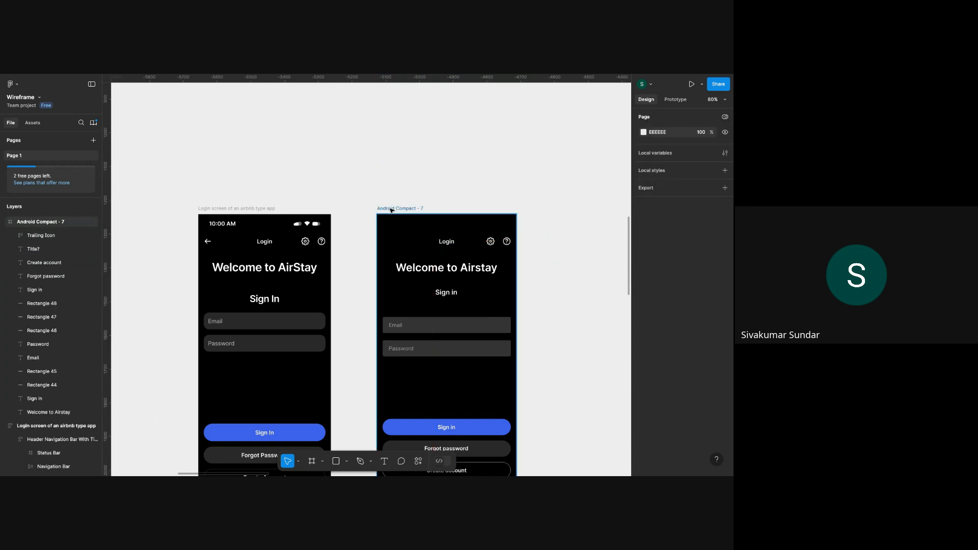
{"action": "left_click", "coordinate": [405, 208]}
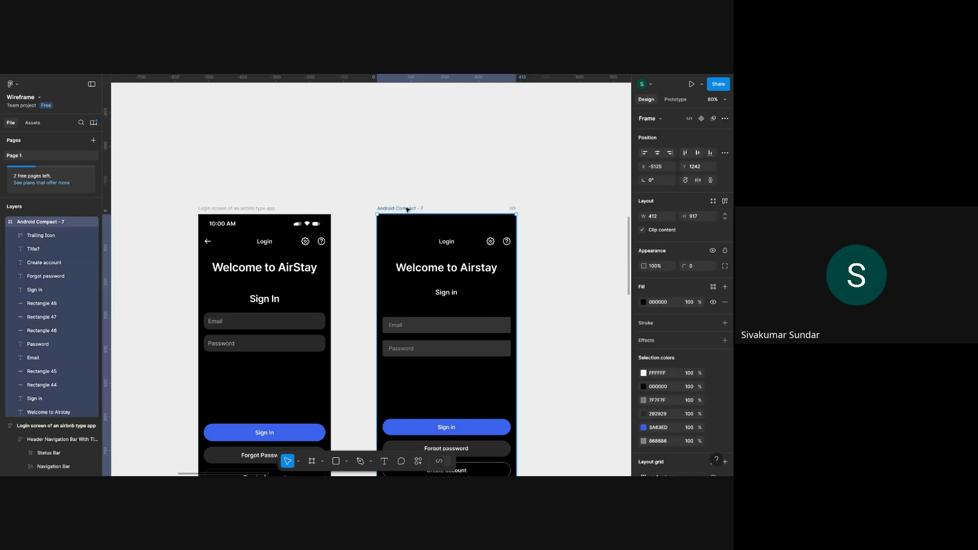
{"action": "key", "text": "ctrl+v"}
{"action": "scroll", "coordinate": [408, 210], "scroll_direction": "up", "scroll_amount": 3}
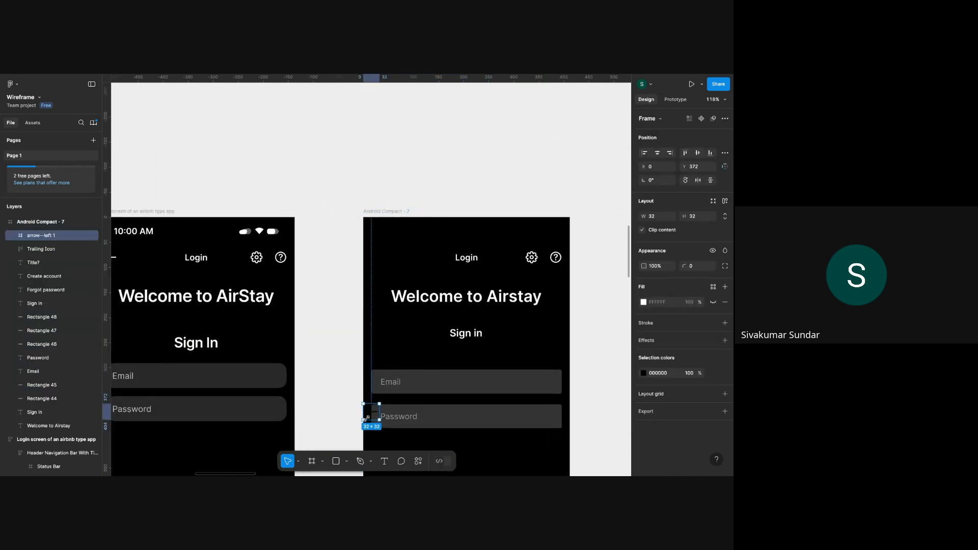
{"action": "left_click_drag", "start_coordinate": [369, 419], "coordinate": [375, 260]}
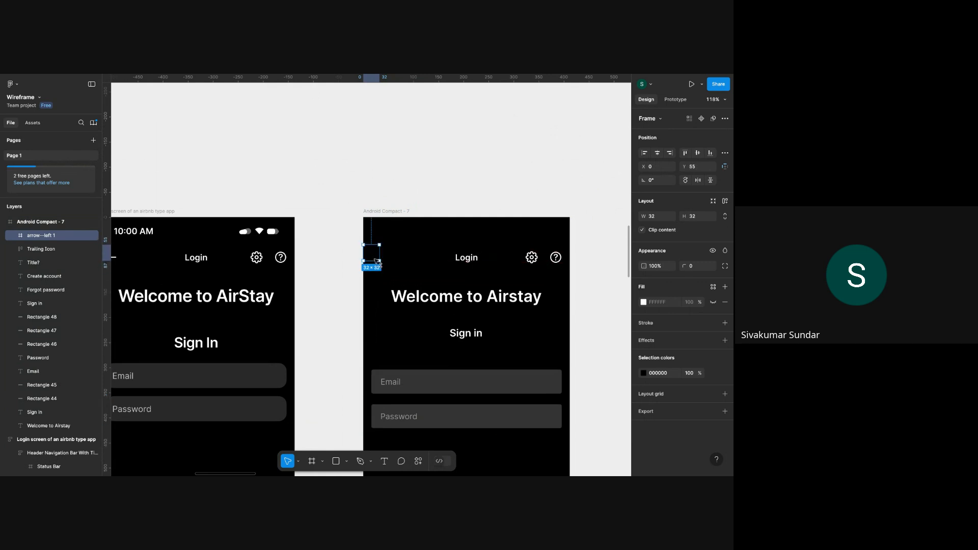
Change the left-arrow icon's colour to white (FFFFFF).
{"action": "left_click", "coordinate": [643, 373]}
{"action": "left_click_drag", "start_coordinate": [561, 314], "coordinate": [503, 248]}
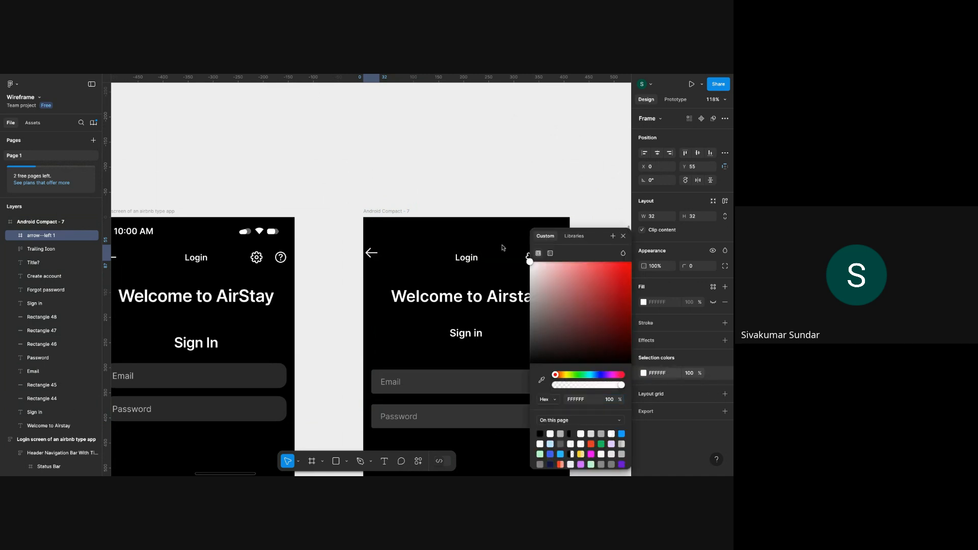
{"action": "left_click", "coordinate": [414, 178]}
Shift the left-arrow icon horizontally to X 16, in line with the input fields' left edge.
{"action": "left_click", "coordinate": [373, 253]}
{"action": "key", "text": "shift+Right"}
{"action": "key", "text": "shift+Right"}
{"action": "key", "text": "shift+Right"}
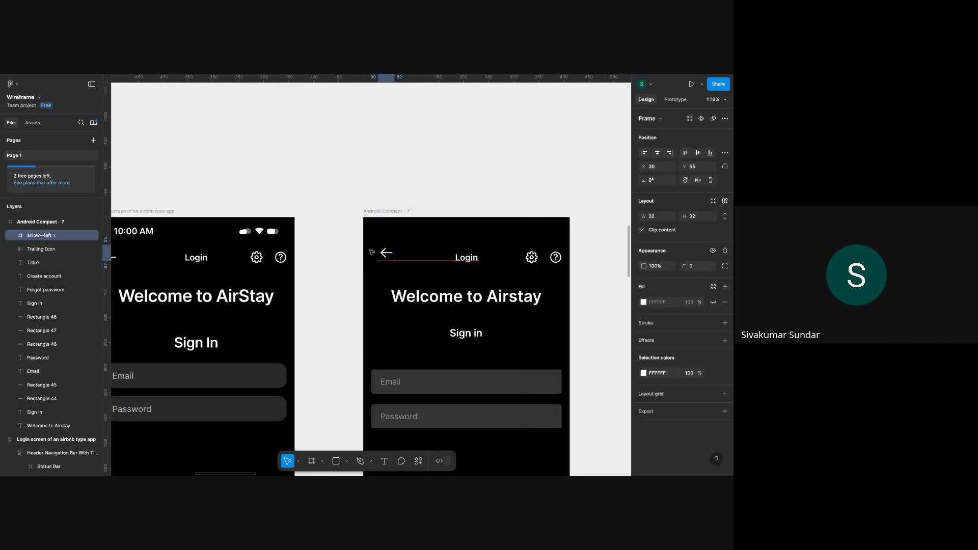
{"action": "key", "text": "alt"}
{"action": "key", "text": "shift+Left"}
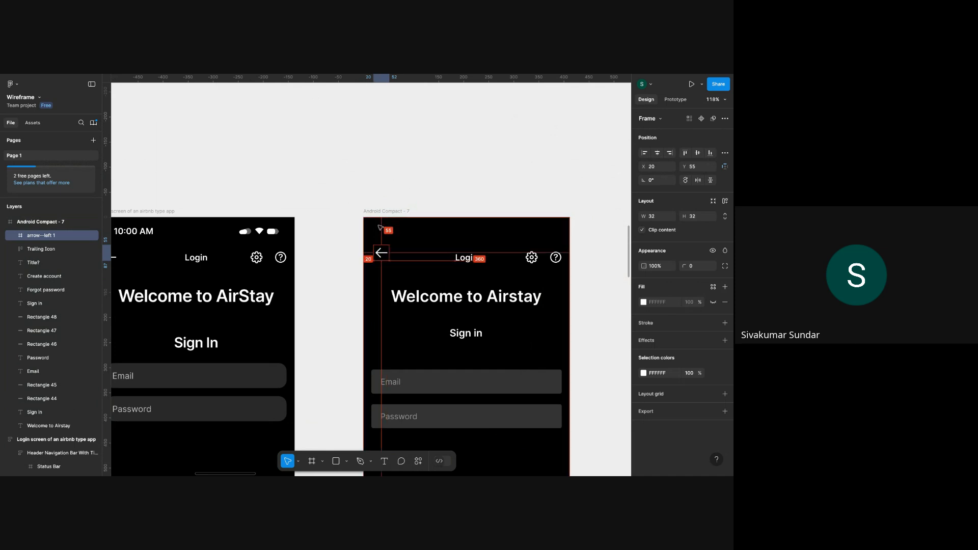
{"action": "key", "text": "Left"}
{"action": "key", "text": "Left"}
{"action": "key", "text": "Left"}
{"action": "key", "text": "Left"}
{"action": "key", "text": "alt"}
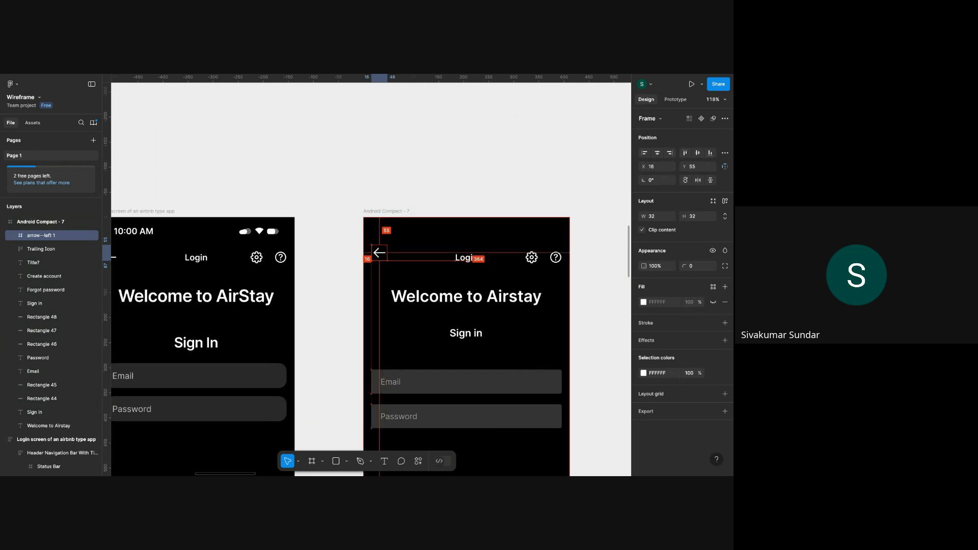
{"action": "left_click", "coordinate": [550, 192]}
Delete the Login title and the trailing settings and help icons from the Android Compact - 7 header.
{"action": "scroll", "coordinate": [550, 193], "scroll_direction": "down", "scroll_amount": 2}
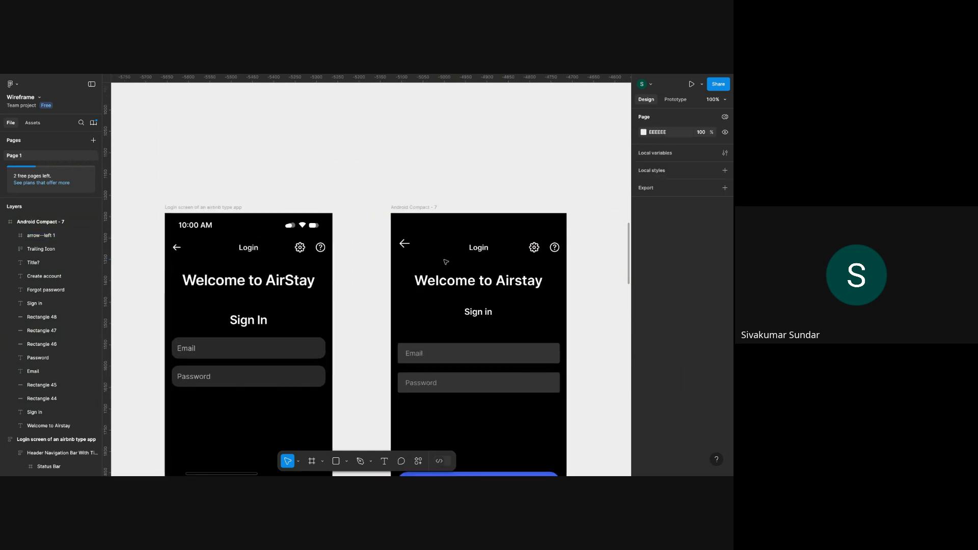
{"action": "left_click", "coordinate": [478, 250]}
{"action": "left_click", "coordinate": [554, 248], "text": "shift"}
{"action": "key", "text": "Delete"}
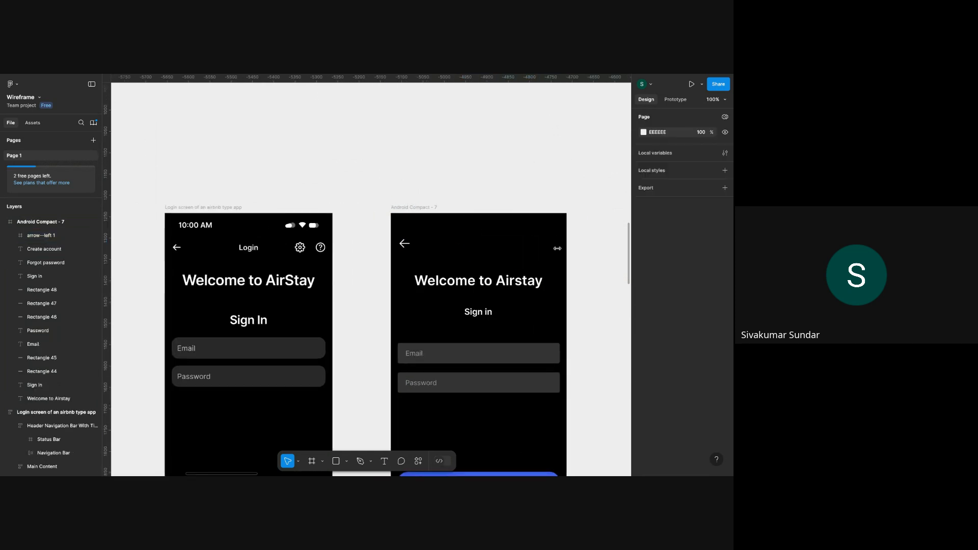
Lock the left-arrow icon's aspect ratio and resize it to 24 × 24.
{"action": "left_click", "coordinate": [405, 244]}
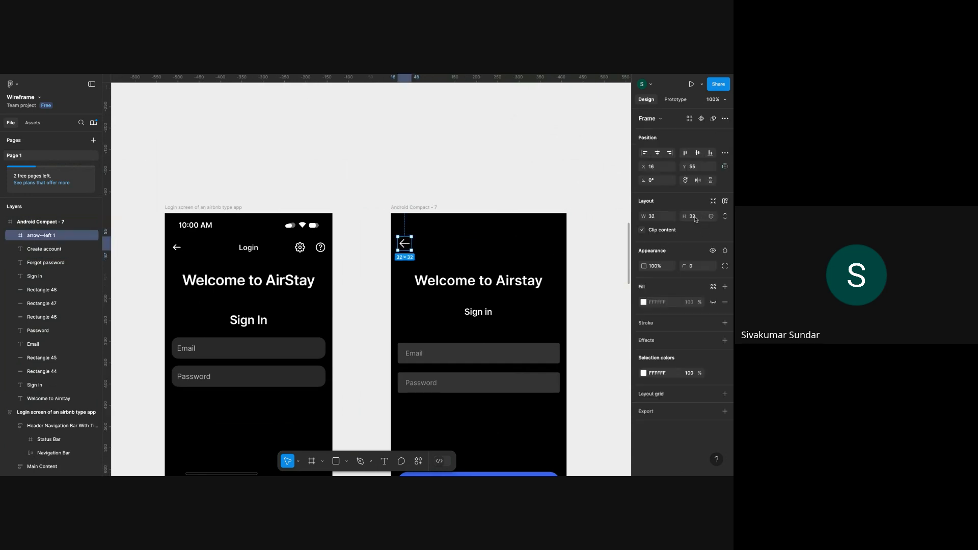
{"action": "left_click", "coordinate": [725, 216]}
{"action": "left_click", "coordinate": [697, 219]}
{"action": "type", "text": "22"}
{"action": "key", "text": "Return"}
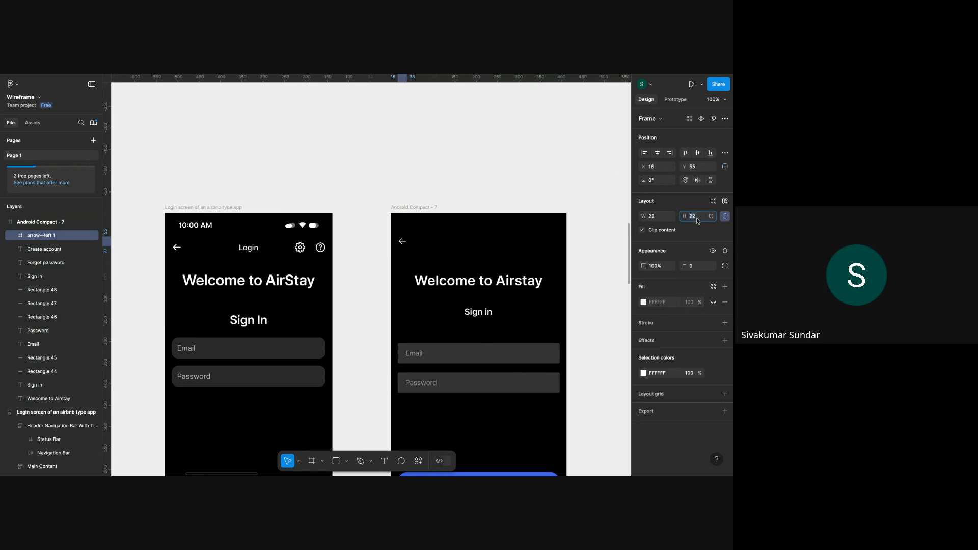
{"action": "left_click", "coordinate": [476, 148]}
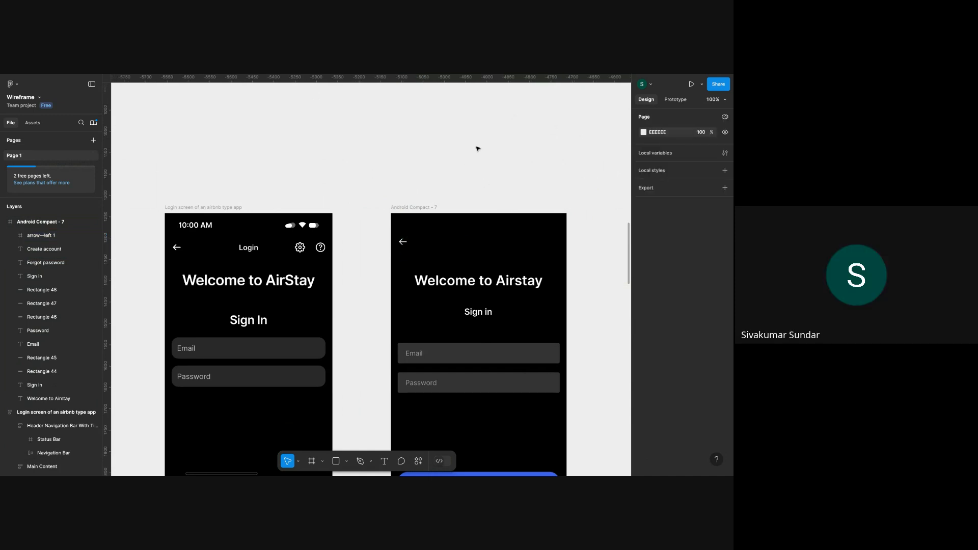
Move the left-arrow icon down 10 px to Y 65.
{"action": "left_click", "coordinate": [405, 246]}
{"action": "key", "text": "shift+Down"}
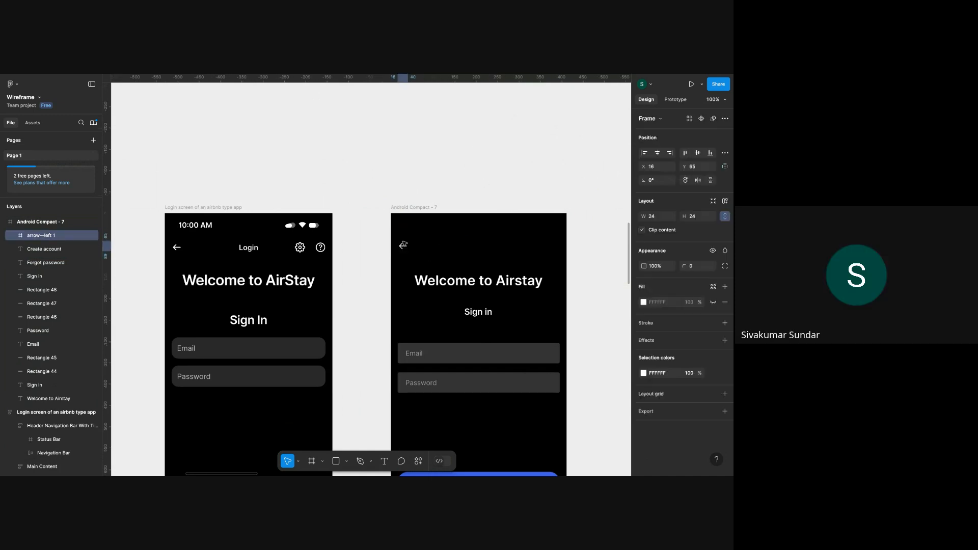
{"action": "key", "text": "alt"}
{"action": "left_click", "coordinate": [434, 200]}
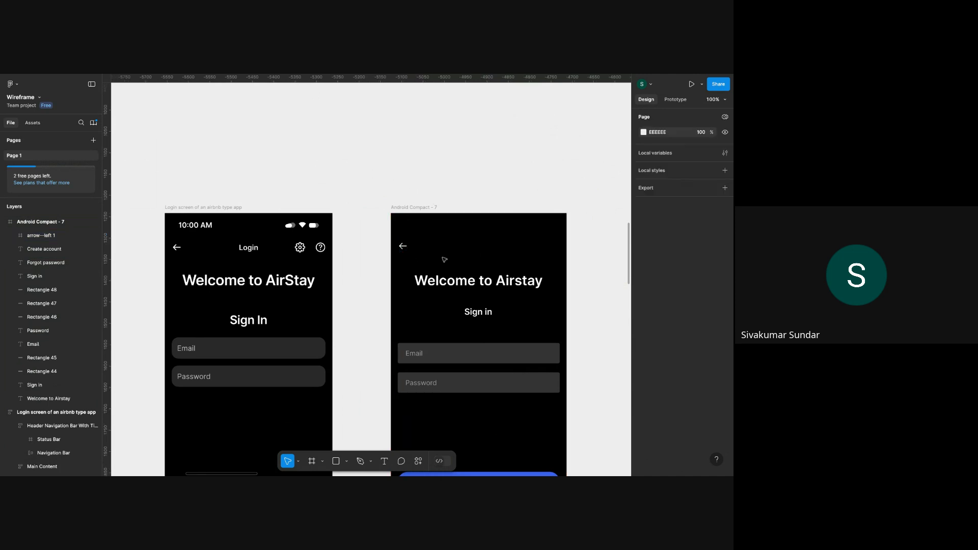
Add a "Login" text layer in the header of the Android Compact - 7 frame.
{"action": "key", "text": "t"}
{"action": "left_click", "coordinate": [462, 252]}
{"action": "type", "text": "Login"}
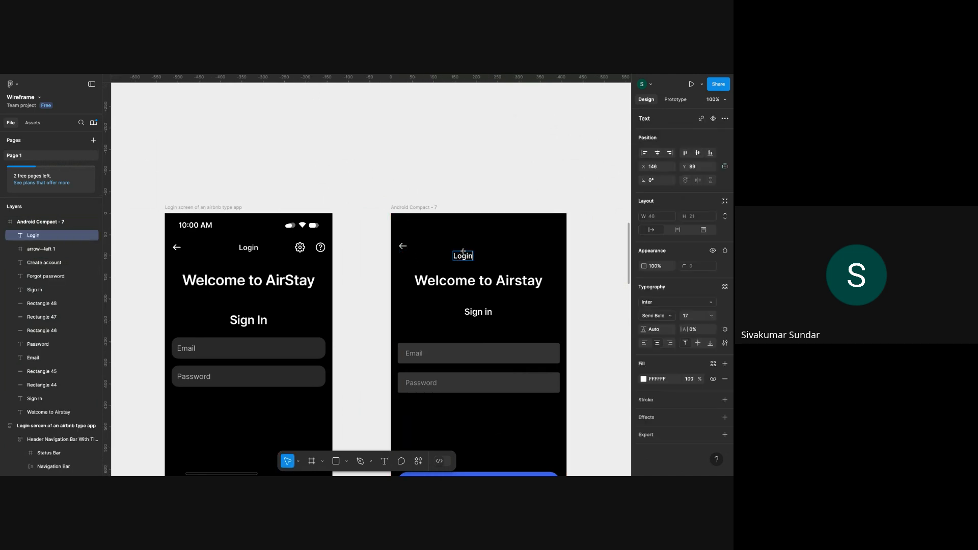
{"action": "key", "text": "Escape"}
Align the Login text to the frame's horizontal centre and top edge.
{"action": "key", "text": "alt+v"}
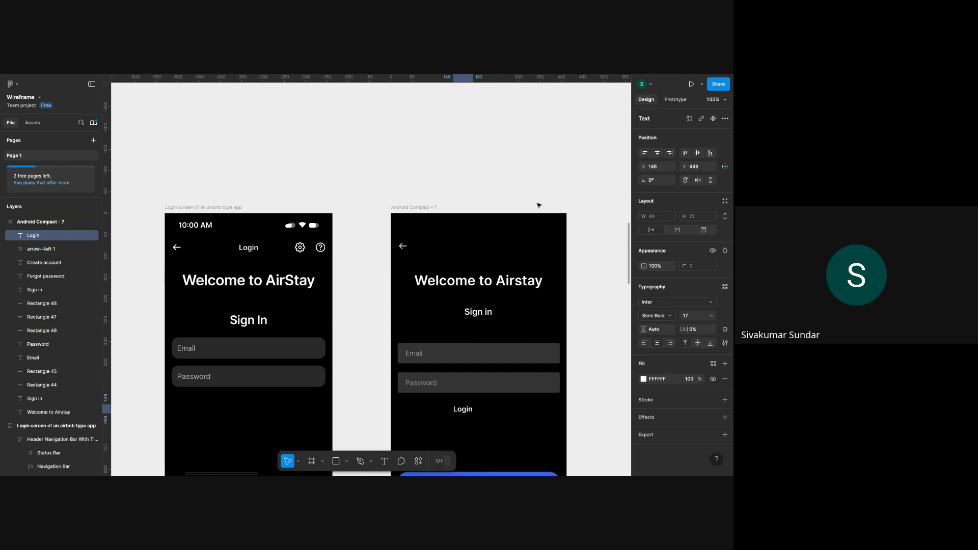
{"action": "key", "text": "alt+h"}
{"action": "key", "text": "alt+w"}
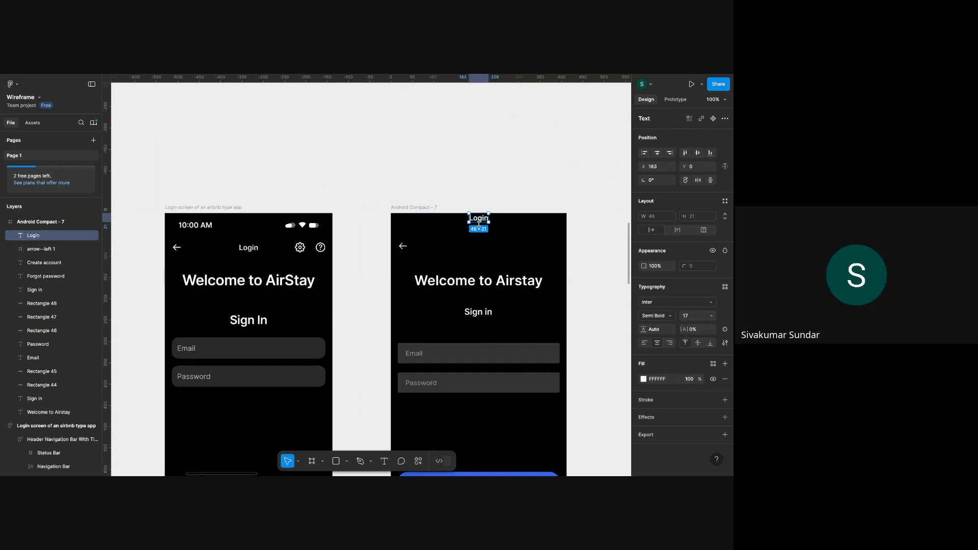
{"action": "key", "text": "Escape"}
Align the vertical centres of the Login text and the left-arrow icon.
{"action": "left_click", "coordinate": [400, 248]}
{"action": "left_click", "coordinate": [487, 223], "text": "shift"}
{"action": "key", "text": "alt+v"}
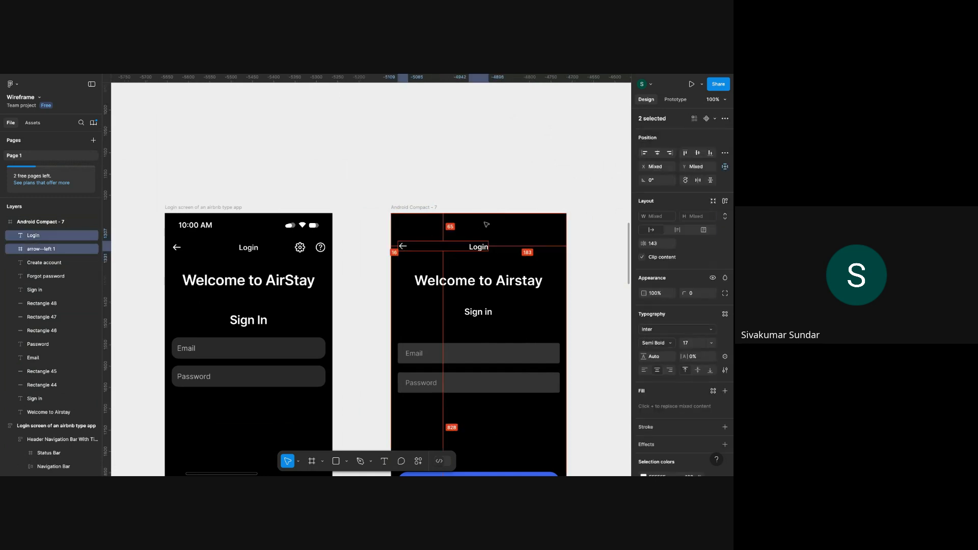
{"action": "left_click", "coordinate": [506, 186]}
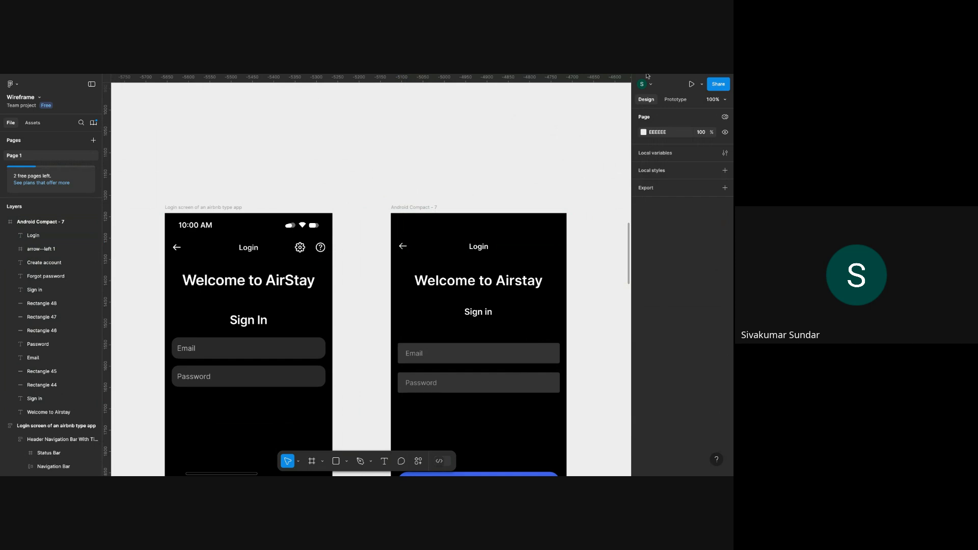
Switch to the Carbon Design System site and reopen its icon library from the Google results for "carbon icons".
{"action": "key", "text": "ctrl+Tab"}
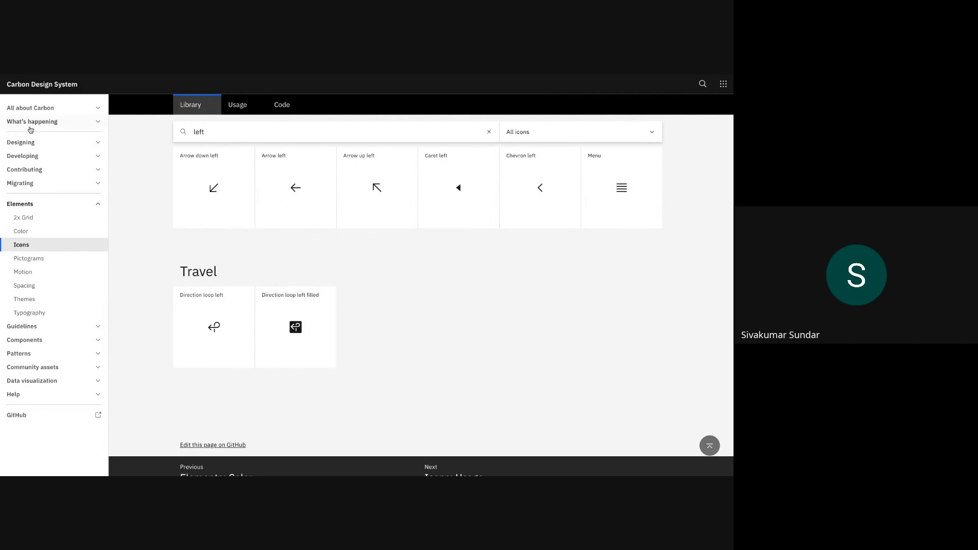
{"action": "scroll", "coordinate": [231, 270], "scroll_direction": "up", "scroll_amount": 10}
{"action": "key", "text": "alt+Left"}
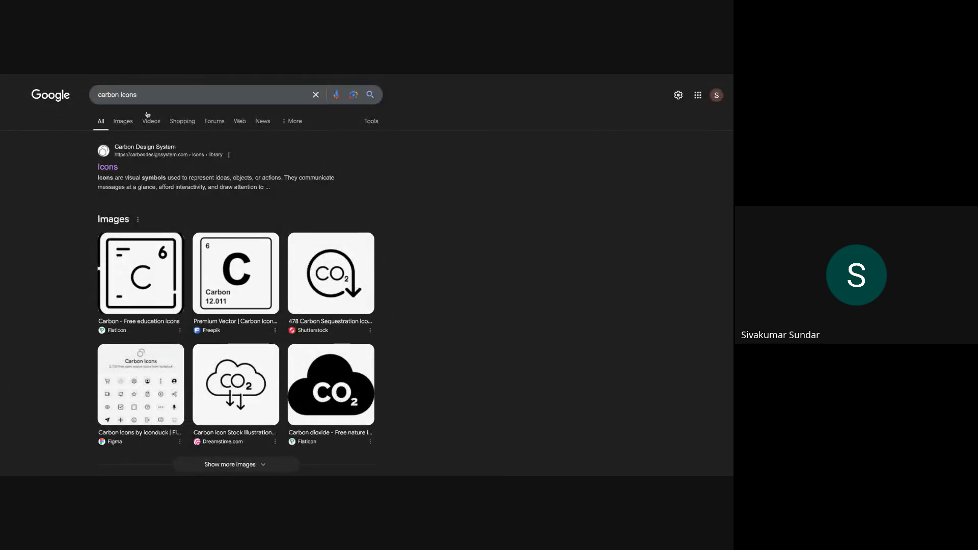
{"action": "left_click", "coordinate": [107, 166]}
{"action": "scroll", "coordinate": [279, 333], "scroll_direction": "down", "scroll_amount": 5}
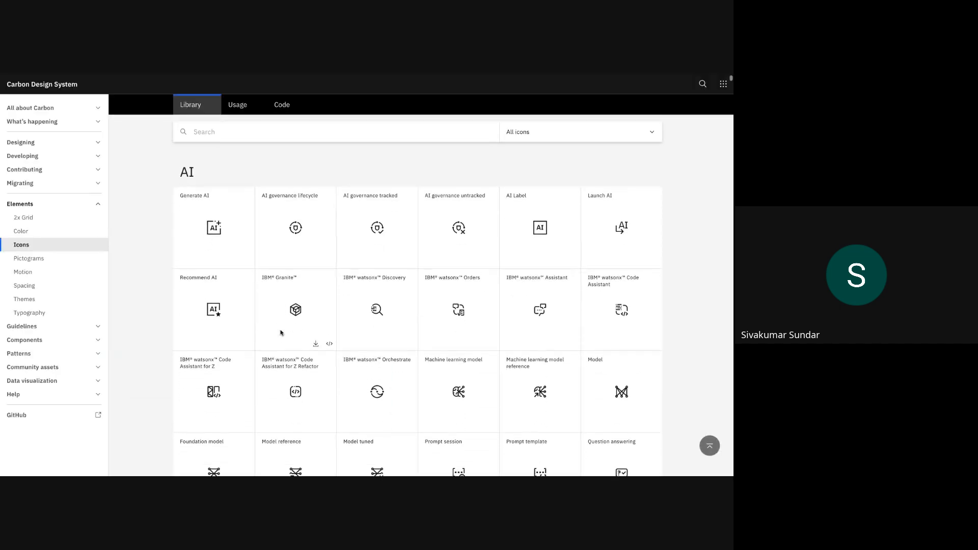
Search the Carbon icon library for "settings" and for "help".
{"action": "left_click", "coordinate": [328, 136]}
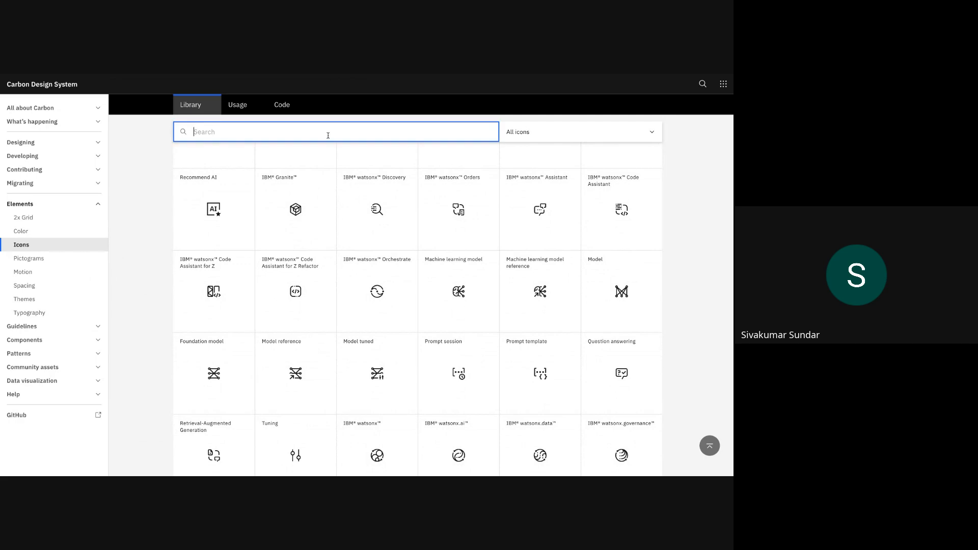
{"action": "type", "text": "settings"}
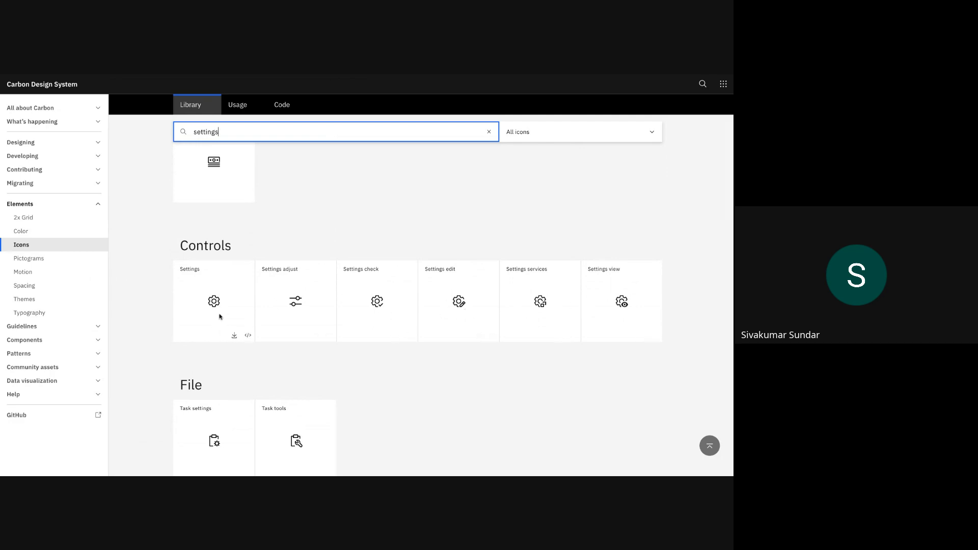
{"action": "key", "text": "ctrl+a"}
{"action": "type", "text": "help"}
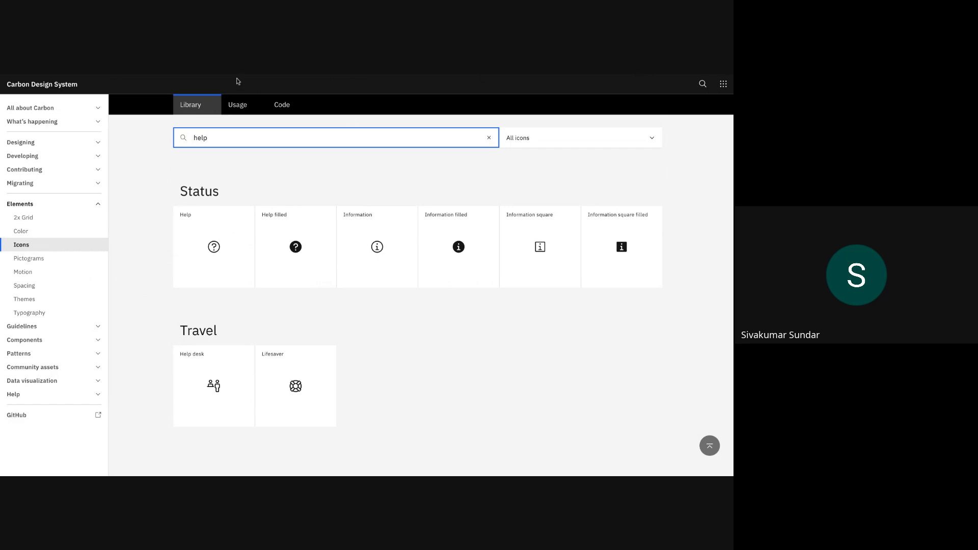
Switch back to Figma and examine the search bar and listing cards in the reference home screen of the Airbnb-type app.
{"action": "left_click", "coordinate": [202, 75]}
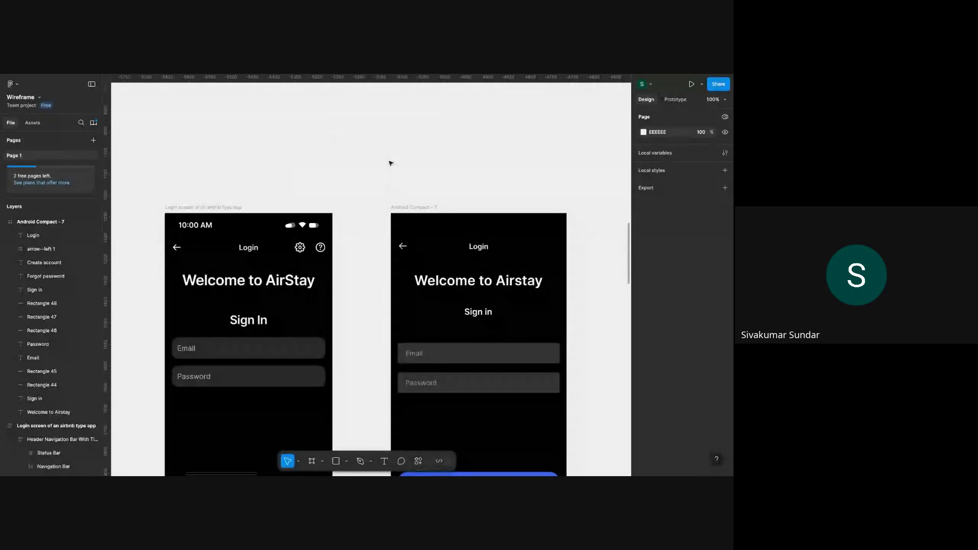
{"action": "scroll", "coordinate": [391, 161], "scroll_direction": "down", "scroll_amount": 3}
{"action": "scroll", "coordinate": [390, 161], "scroll_direction": "right", "scroll_amount": 3}
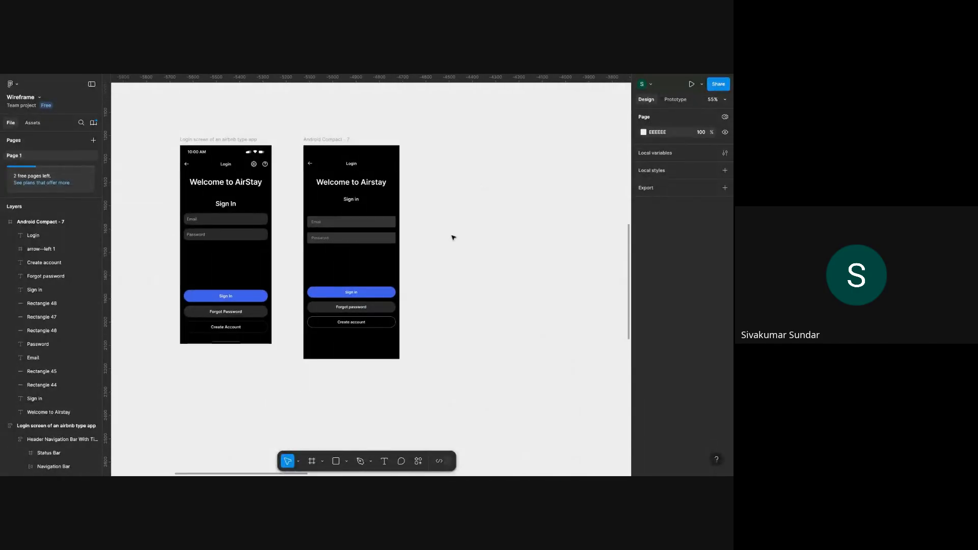
{"action": "scroll", "coordinate": [452, 236], "scroll_direction": "down", "scroll_amount": 3}
{"action": "scroll", "coordinate": [431, 238], "scroll_direction": "down", "scroll_amount": 4}
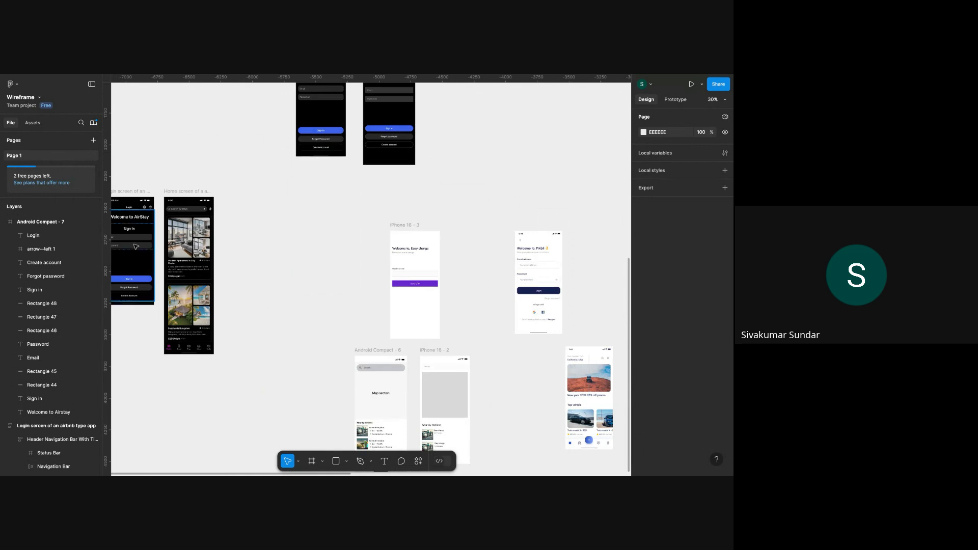
{"action": "scroll", "coordinate": [135, 246], "scroll_direction": "up", "scroll_amount": 6}
{"action": "scroll", "coordinate": [285, 234], "scroll_direction": "down", "scroll_amount": 4}
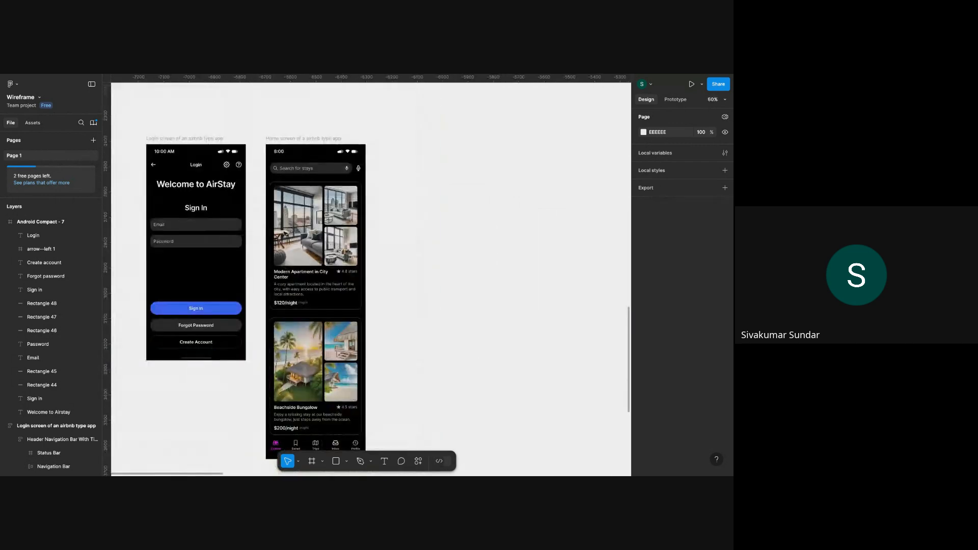
{"action": "scroll", "coordinate": [295, 204], "scroll_direction": "up", "scroll_amount": 5}
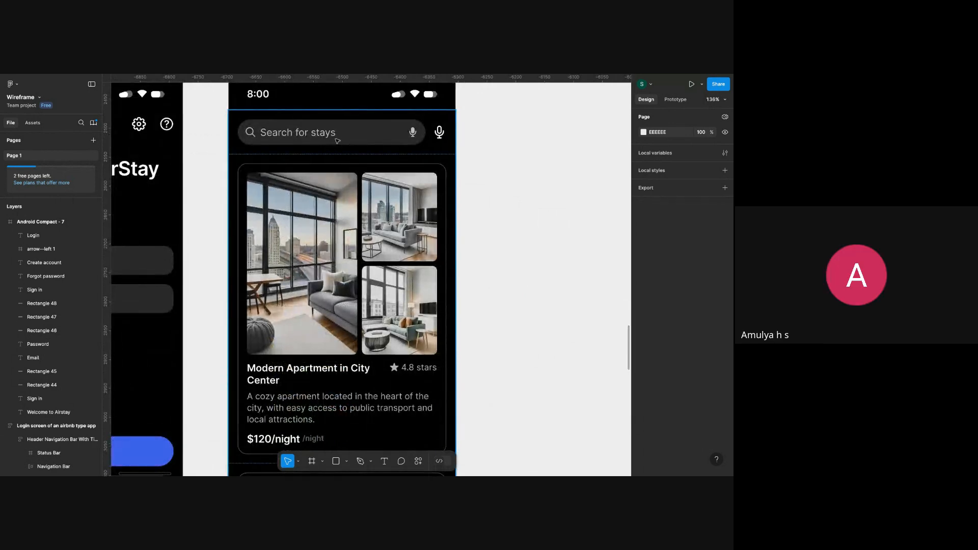
{"action": "scroll", "coordinate": [338, 141], "scroll_direction": "down", "scroll_amount": 1}
{"action": "scroll", "coordinate": [338, 141], "scroll_direction": "up", "scroll_amount": 2}
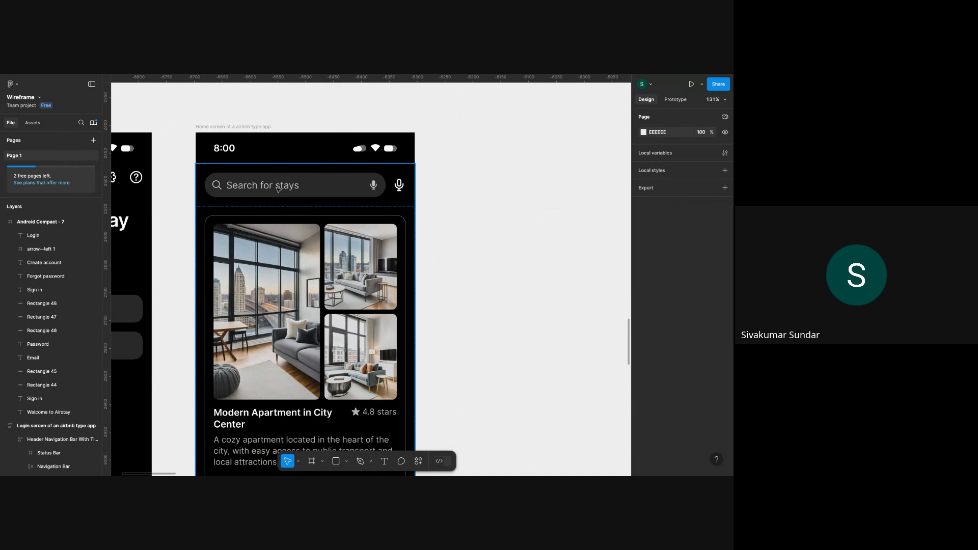
Duplicate the Modern Apartment in City Center listing card above the search bar in the reference home screen.
{"action": "scroll", "coordinate": [279, 188], "scroll_direction": "down", "scroll_amount": 3}
{"action": "scroll", "coordinate": [252, 299], "scroll_direction": "down", "scroll_amount": 5}
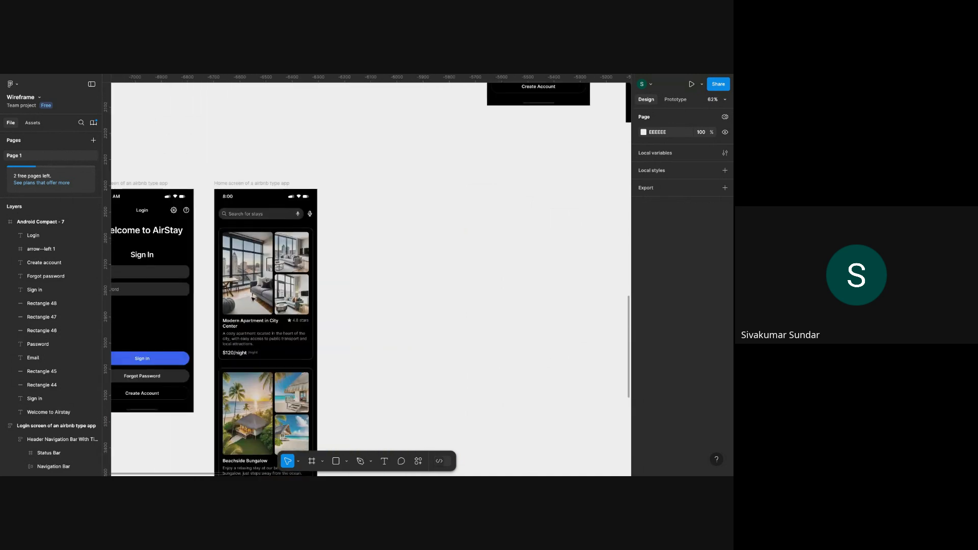
{"action": "left_click", "coordinate": [253, 299]}
{"action": "left_click_drag", "start_coordinate": [443, 284], "coordinate": [444, 285]}
{"action": "scroll", "coordinate": [444, 285], "scroll_direction": "down", "scroll_amount": 4}
{"action": "left_click", "coordinate": [429, 247]}
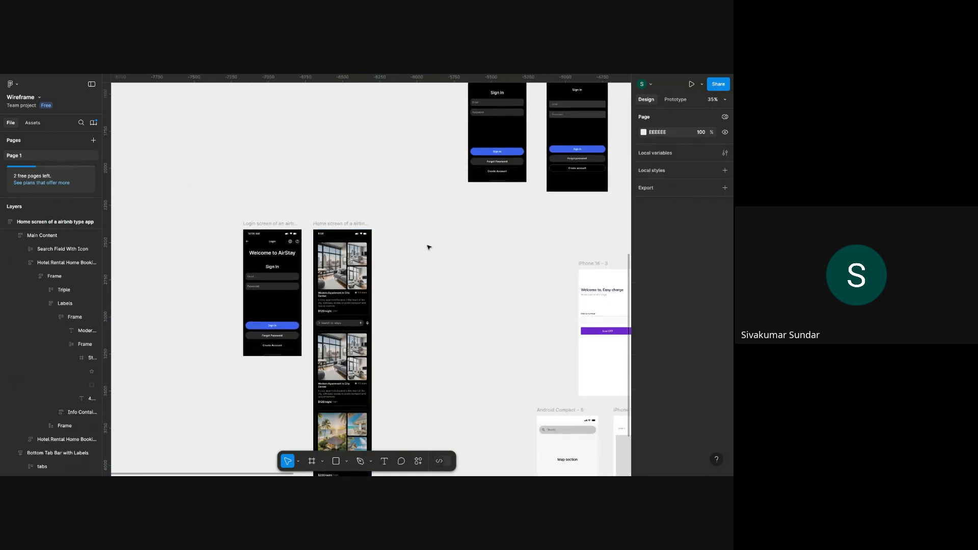
Delete the spare reference login screen standing next to the home screen.
{"action": "scroll", "coordinate": [429, 247], "scroll_direction": "right", "scroll_amount": 3}
{"action": "scroll", "coordinate": [429, 247], "scroll_direction": "down", "scroll_amount": 3}
{"action": "left_click", "coordinate": [266, 241]}
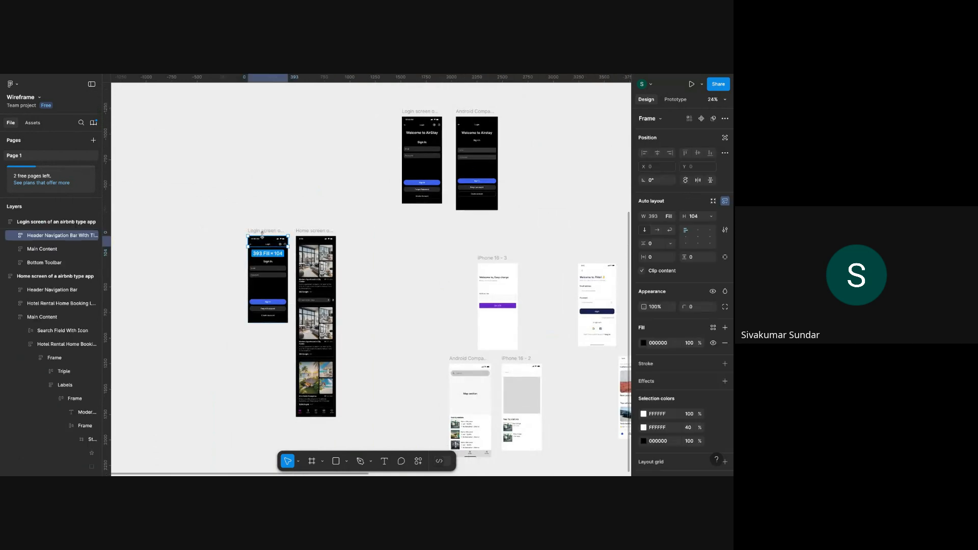
{"action": "left_click", "coordinate": [264, 226]}
{"action": "left_click", "coordinate": [260, 235]}
{"action": "key", "text": "Delete"}
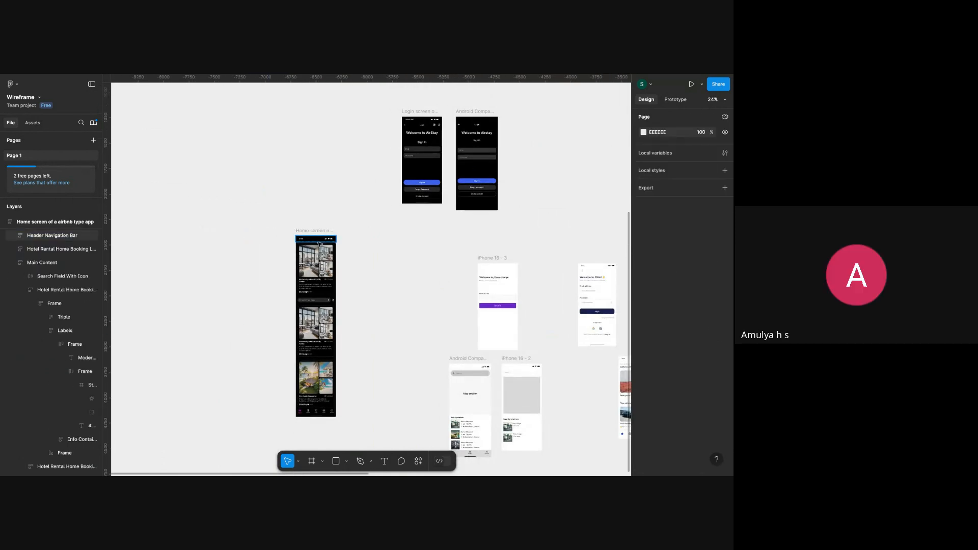
Move the reference home screen up into the row of the login screens and duplicate it alongside.
{"action": "left_click_drag", "start_coordinate": [317, 235], "coordinate": [299, 111]}
{"action": "scroll", "coordinate": [437, 232], "scroll_direction": "up", "scroll_amount": 5}
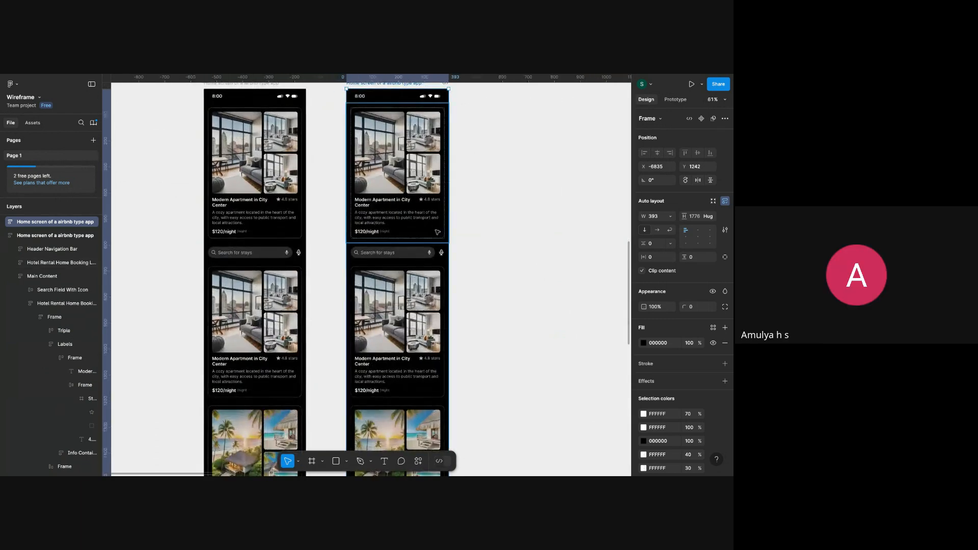
Delete the search field and the second Modern Apartment listing from the duplicated home screen.
{"action": "left_click", "coordinate": [437, 233]}
{"action": "scroll", "coordinate": [437, 232], "scroll_direction": "up", "scroll_amount": 1}
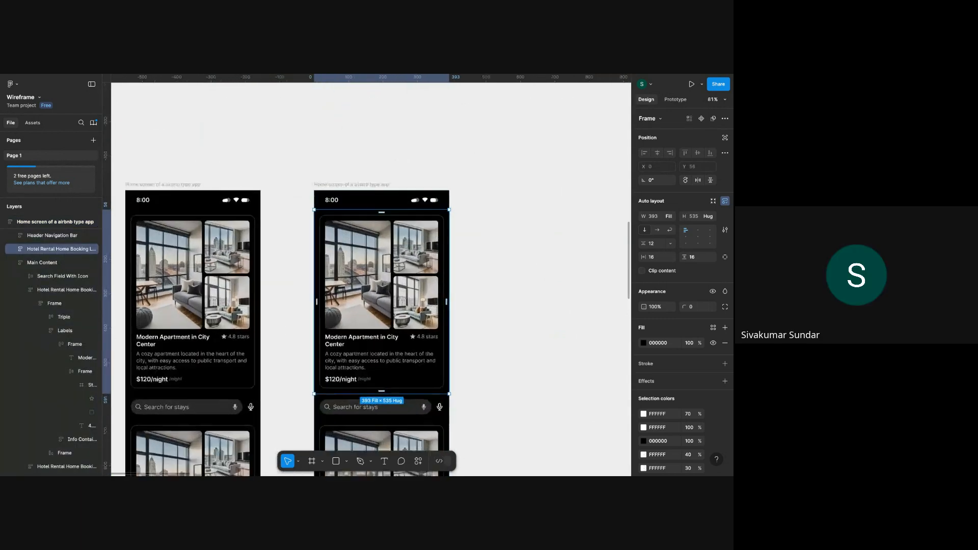
{"action": "left_click", "coordinate": [484, 227]}
{"action": "scroll", "coordinate": [484, 227], "scroll_direction": "up", "scroll_amount": 2}
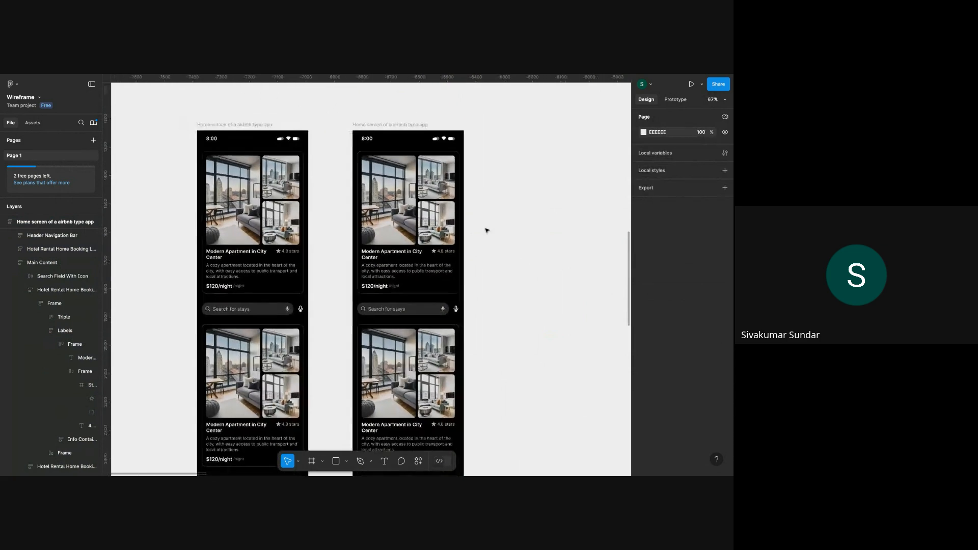
{"action": "scroll", "coordinate": [484, 227], "scroll_direction": "down", "scroll_amount": 3}
{"action": "scroll", "coordinate": [366, 325], "scroll_direction": "down", "scroll_amount": 4}
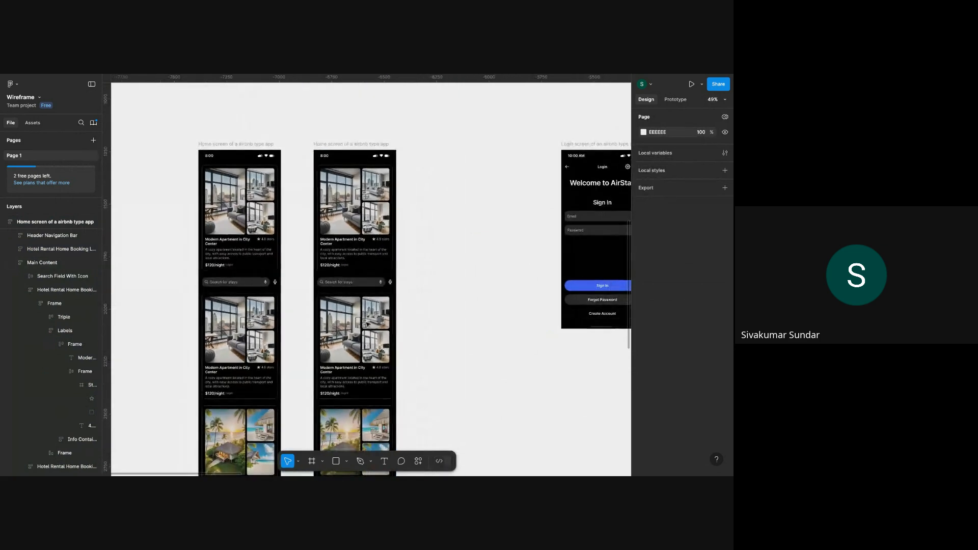
{"action": "left_click", "coordinate": [374, 286]}
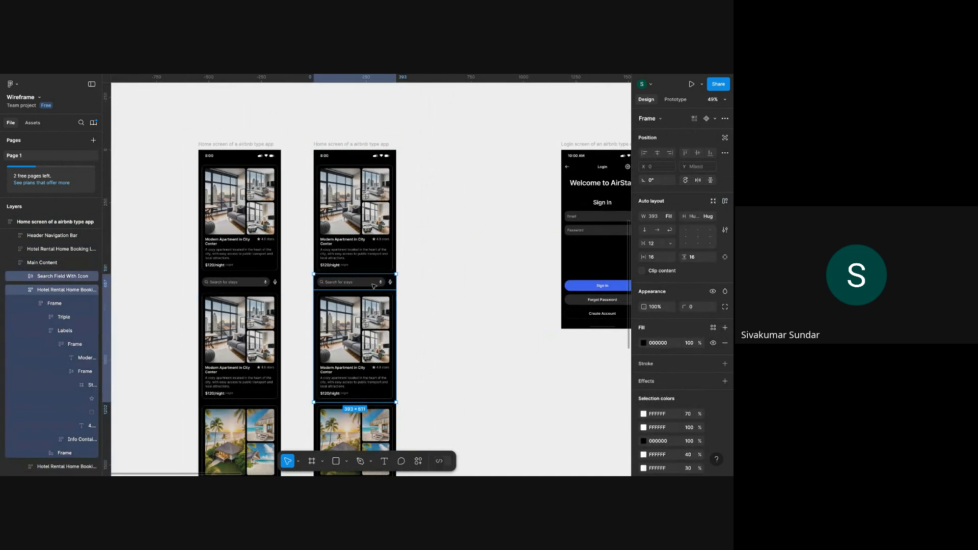
{"action": "key", "text": "Delete"}
{"action": "scroll", "coordinate": [469, 283], "scroll_direction": "right", "scroll_amount": 4}
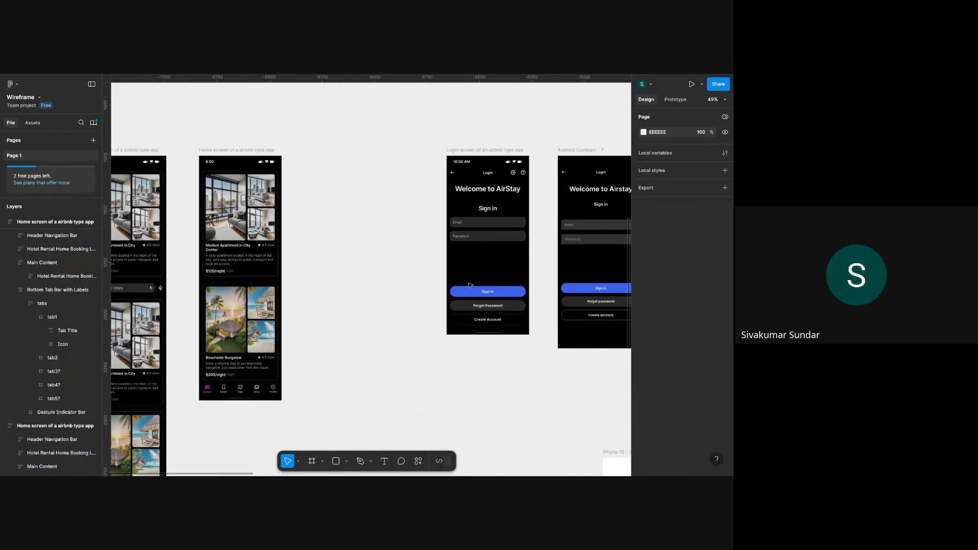
Duplicate the shortened home screen directly beside itself and hide the editor interface.
{"action": "left_click", "coordinate": [226, 150]}
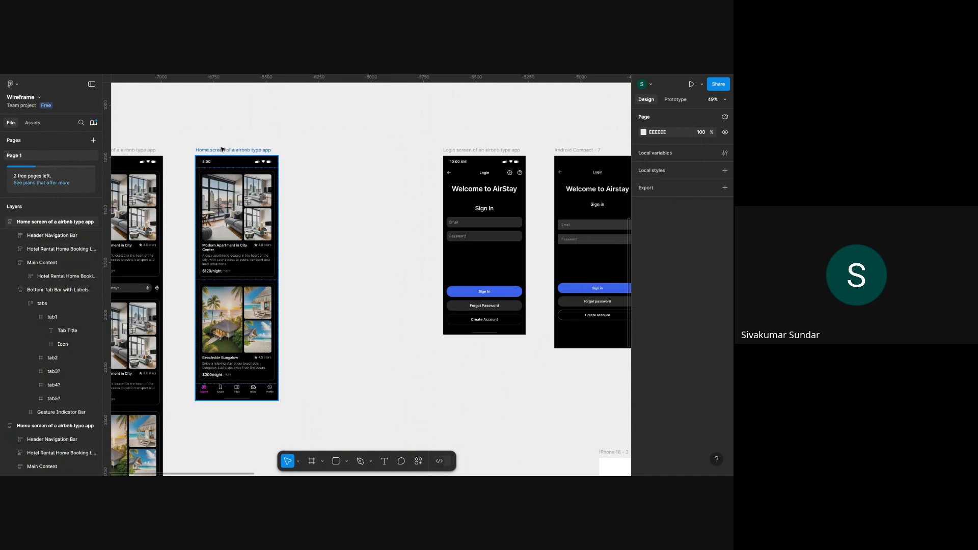
{"action": "left_click_drag", "start_coordinate": [226, 150], "coordinate": [316, 154]}
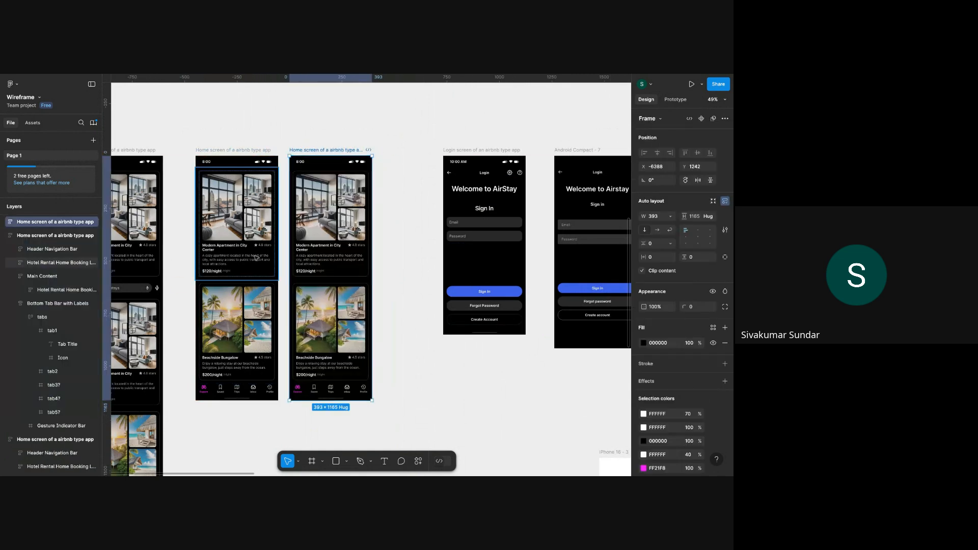
{"action": "scroll", "coordinate": [256, 255], "scroll_direction": "up", "scroll_amount": 3}
{"action": "key", "text": "ctrl+backslash"}
{"action": "scroll", "coordinate": [256, 253], "scroll_direction": "up", "scroll_amount": 2}
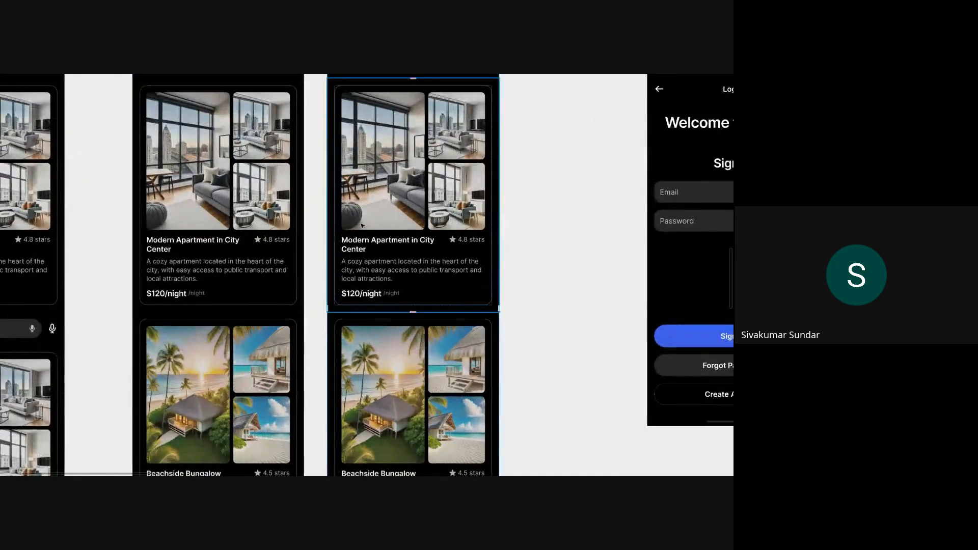
{"action": "scroll", "coordinate": [356, 234], "scroll_direction": "down", "scroll_amount": 3}
{"action": "left_click", "coordinate": [489, 214]}
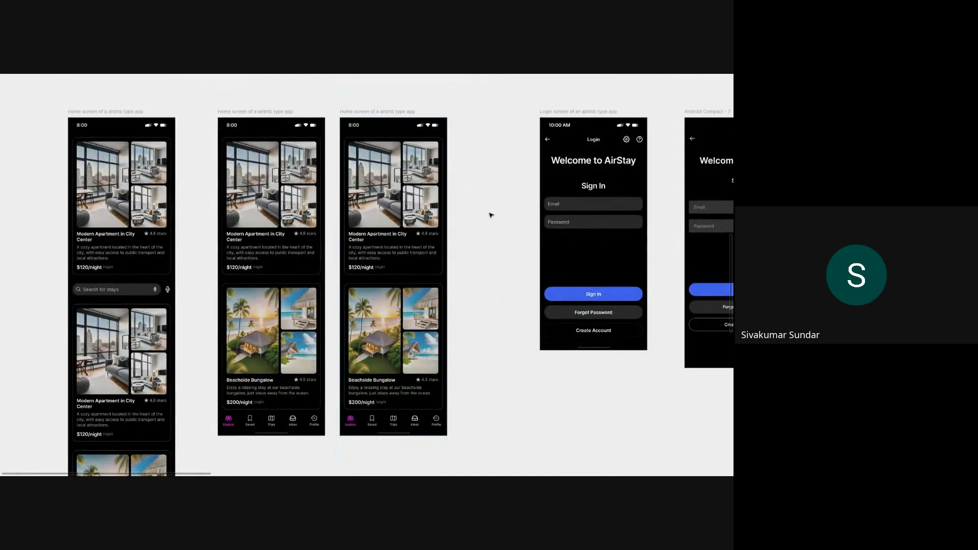
Delete the Modern Apartment card, the Beachside Bungalow card and the tab bar from the newest home screen copy.
{"action": "scroll", "coordinate": [341, 191], "scroll_direction": "up", "scroll_amount": 5}
{"action": "scroll", "coordinate": [340, 191], "scroll_direction": "down", "scroll_amount": 2}
{"action": "scroll", "coordinate": [261, 250], "scroll_direction": "up", "scroll_amount": 1}
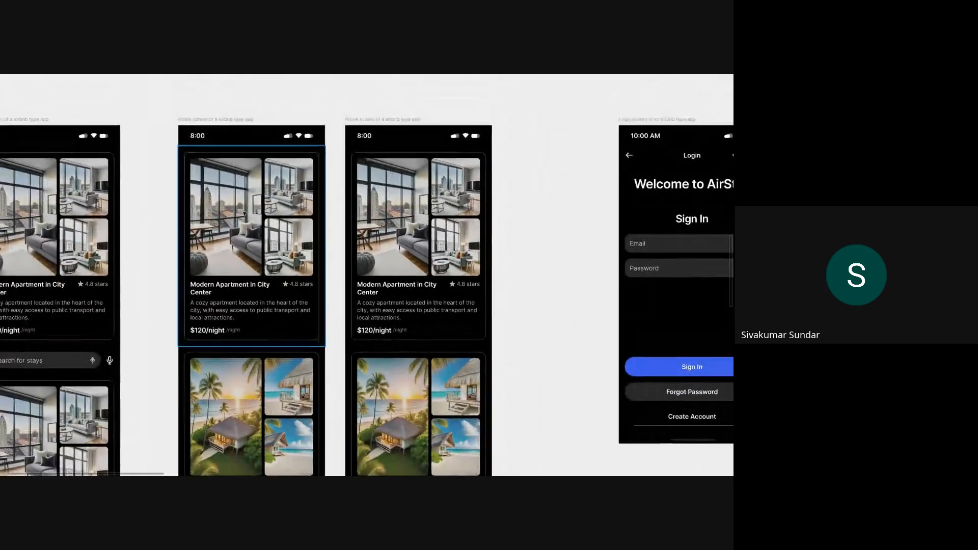
{"action": "scroll", "coordinate": [261, 251], "scroll_direction": "up", "scroll_amount": 1}
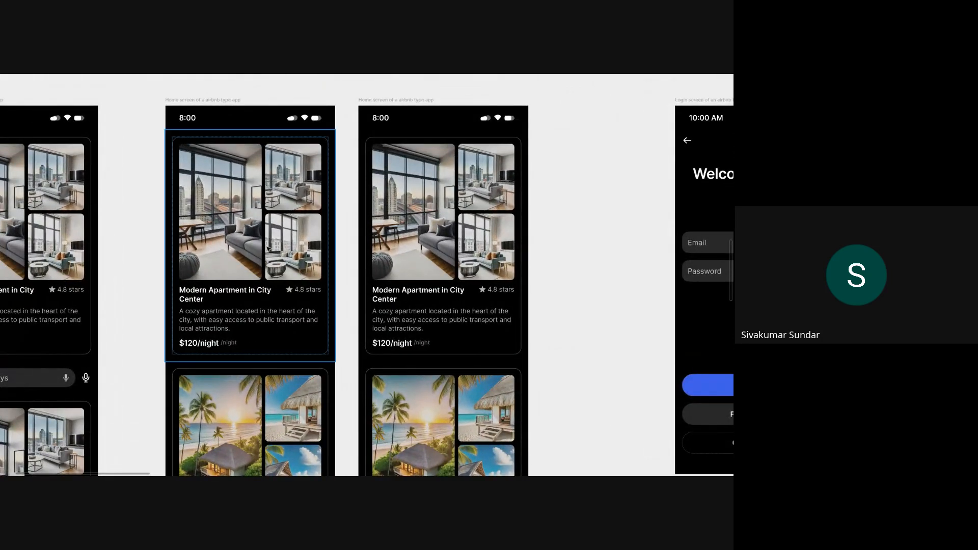
{"action": "scroll", "coordinate": [537, 219], "scroll_direction": "down", "scroll_amount": 3}
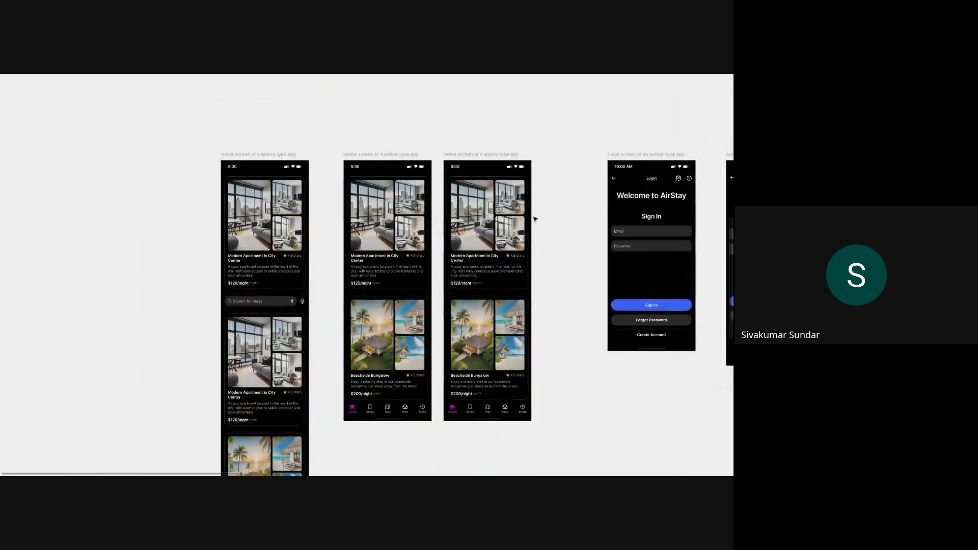
{"action": "scroll", "coordinate": [487, 186], "scroll_direction": "up", "scroll_amount": 4}
{"action": "left_click", "coordinate": [487, 190]}
{"action": "key", "text": "Delete"}
{"action": "left_click", "coordinate": [482, 214]}
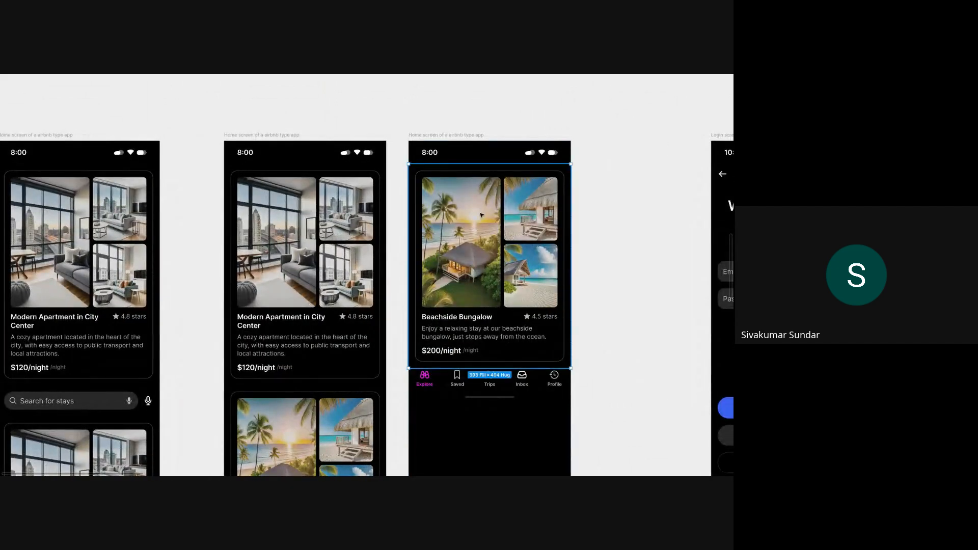
{"action": "key", "text": "Delete"}
{"action": "left_click", "coordinate": [470, 181]}
{"action": "key", "text": "Delete"}
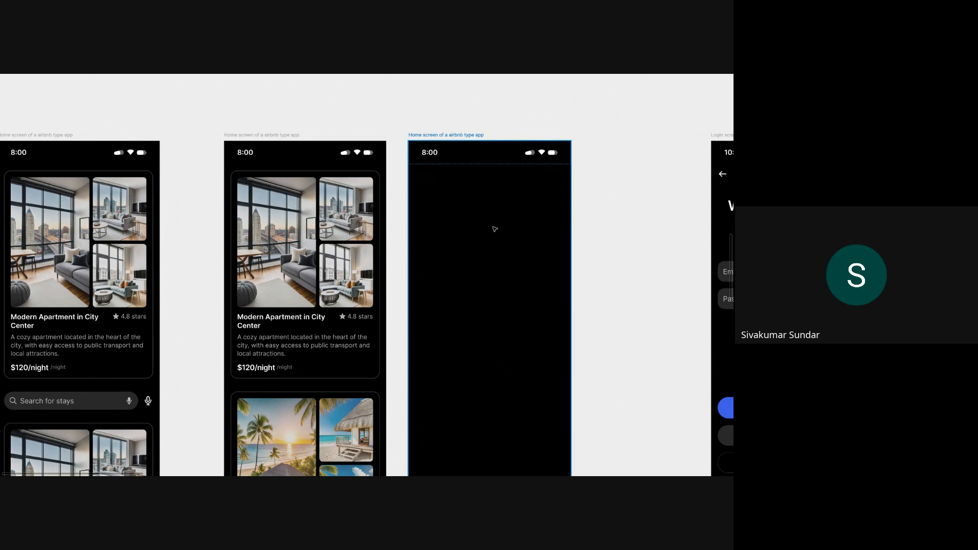
Try drawing a rectangle in the emptied home screen copy and delete the whole frame.
{"action": "key", "text": "r"}
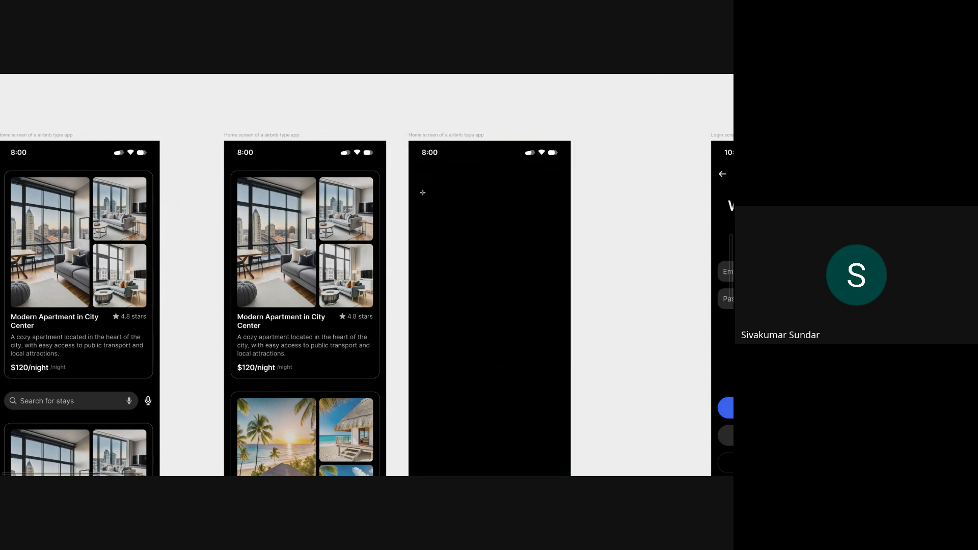
{"action": "mouse_move", "coordinate": [420, 176]}
{"action": "left_mouse_down"}
{"action": "mouse_move", "coordinate": [486, 305]}
{"action": "mouse_move", "coordinate": [506, 292]}
{"action": "mouse_move", "coordinate": [495, 280]}
{"action": "left_mouse_up"}
{"action": "left_click", "coordinate": [428, 135]}
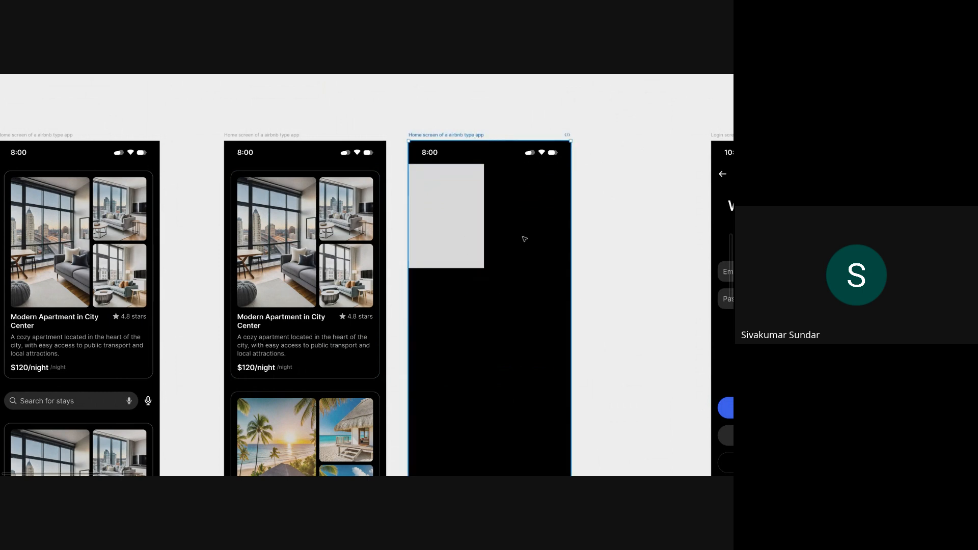
{"action": "key", "text": "ctrl+shift+g"}
{"action": "key", "text": "ctrl+z"}
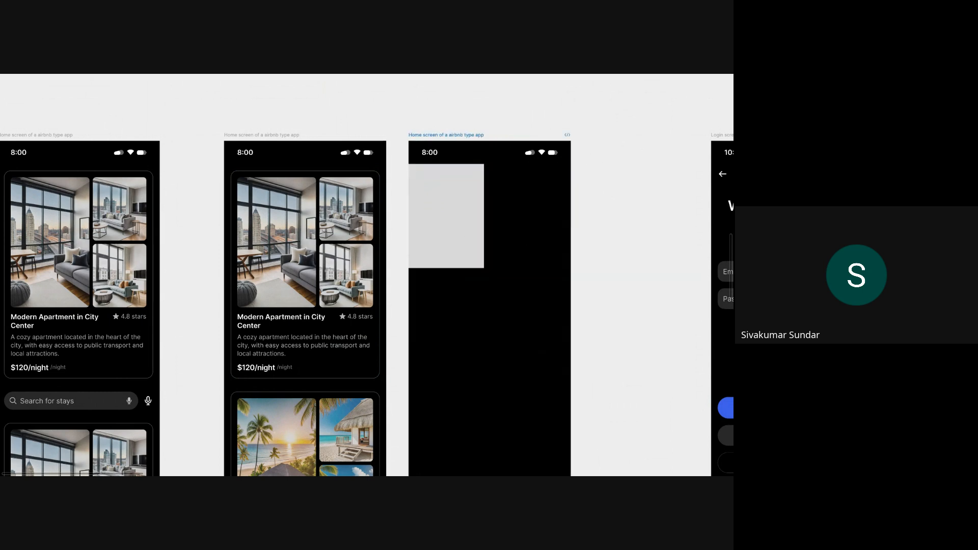
{"action": "scroll", "coordinate": [525, 239], "scroll_direction": "down", "scroll_amount": 5}
{"action": "key", "text": "Delete"}
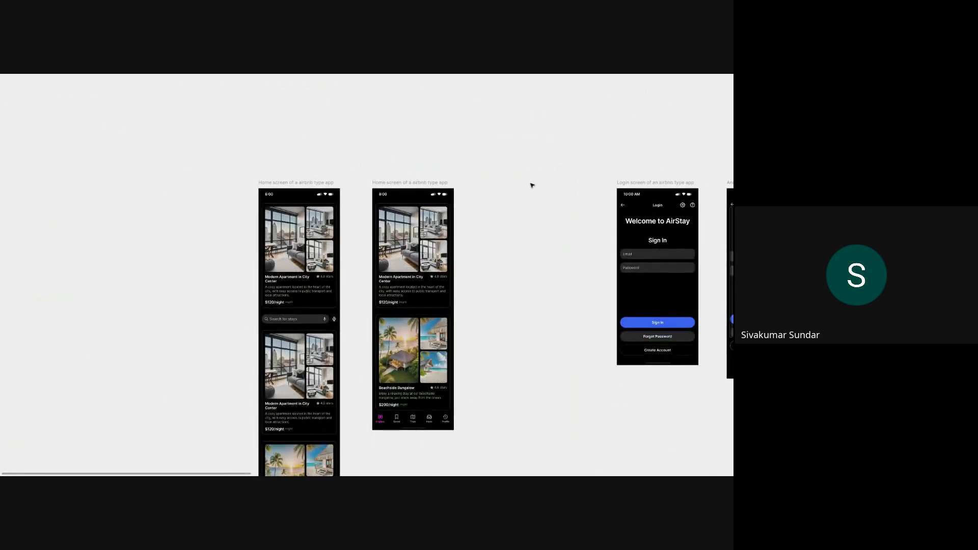
Duplicate the Android Compact - 7 login frame into the gap beside the shortened home screen.
{"action": "scroll", "coordinate": [683, 184], "scroll_direction": "right", "scroll_amount": 3}
{"action": "left_click_drag", "start_coordinate": [662, 196], "coordinate": [409, 193]}
{"action": "scroll", "coordinate": [410, 189], "scroll_direction": "up", "scroll_amount": 3}
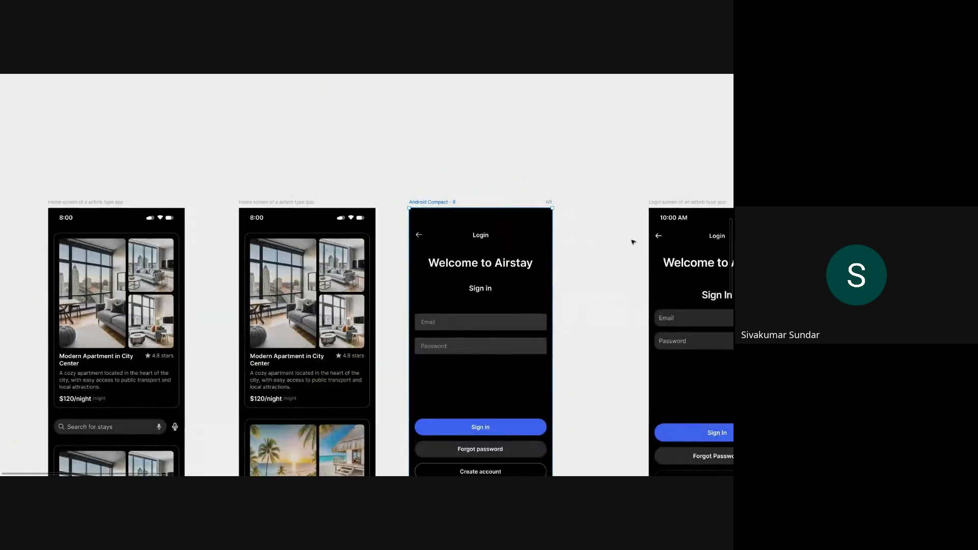
Delete all login content, including the Login title and back arrow, from the duplicated frame to leave it empty.
{"action": "left_click_drag", "start_coordinate": [571, 264], "coordinate": [407, 475]}
{"action": "key", "text": "Delete"}
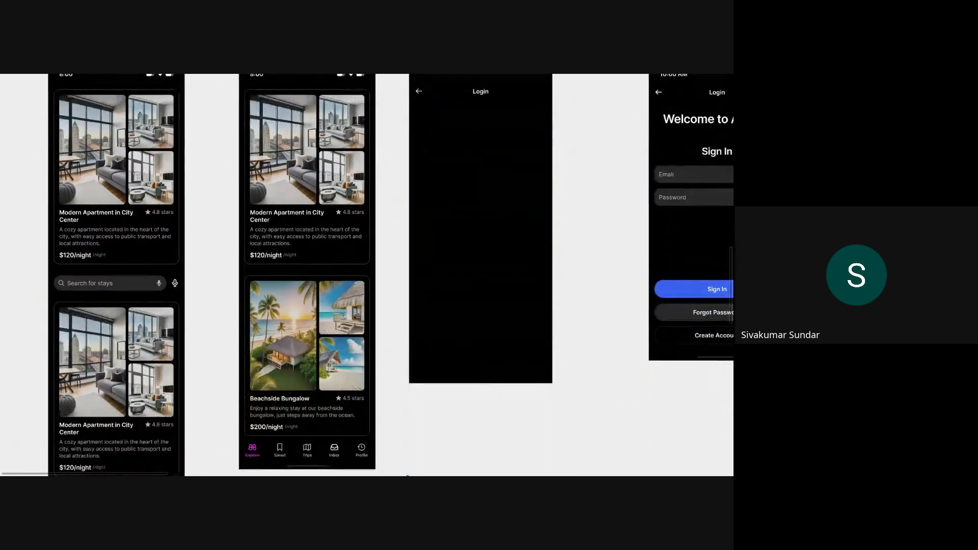
{"action": "scroll", "coordinate": [544, 224], "scroll_direction": "down", "scroll_amount": 1}
{"action": "left_click", "coordinate": [418, 101]}
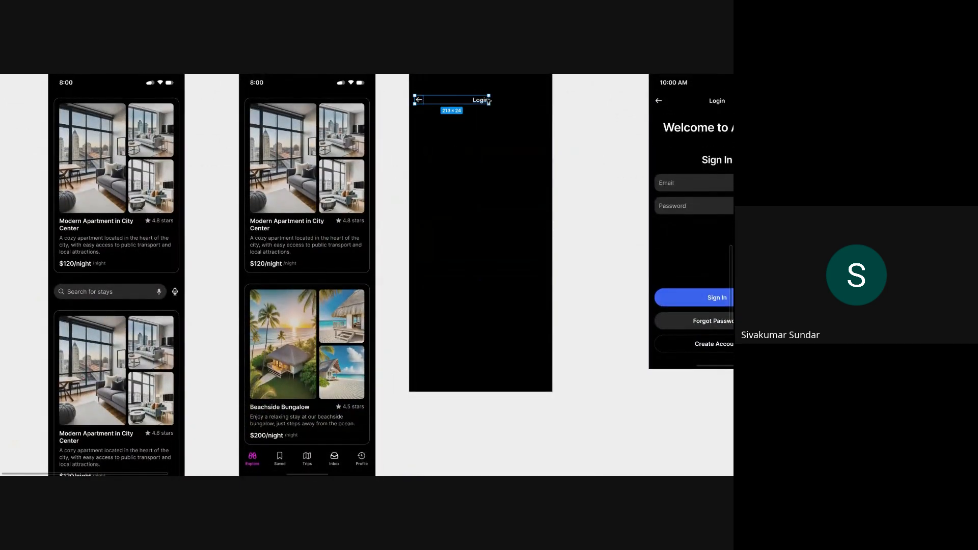
{"action": "key", "text": "Delete"}
{"action": "scroll", "coordinate": [487, 99], "scroll_direction": "up", "scroll_amount": 3}
Check the layout grid on the empty Android Compact - 8 frame and bring back the editor interface.
{"action": "left_click", "coordinate": [419, 151]}
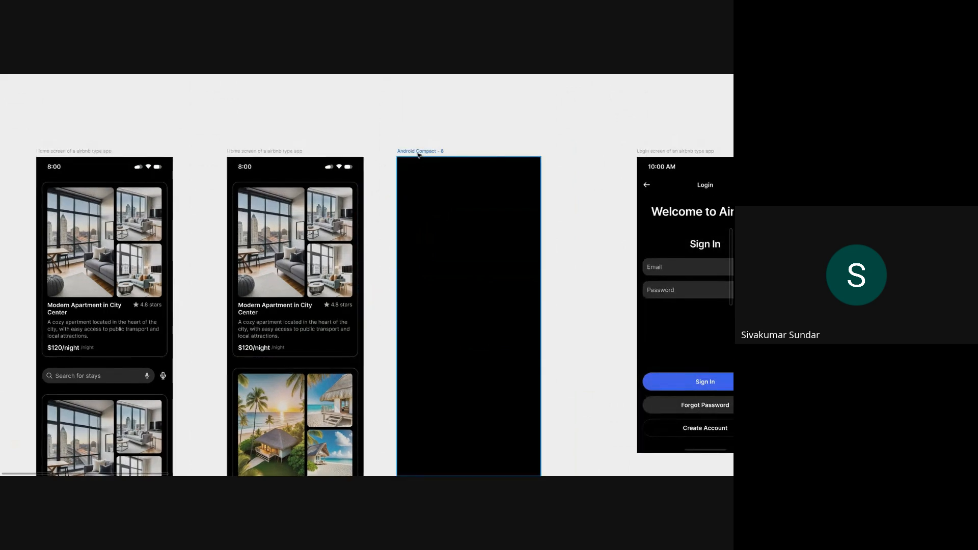
{"action": "key", "text": "shift+g"}
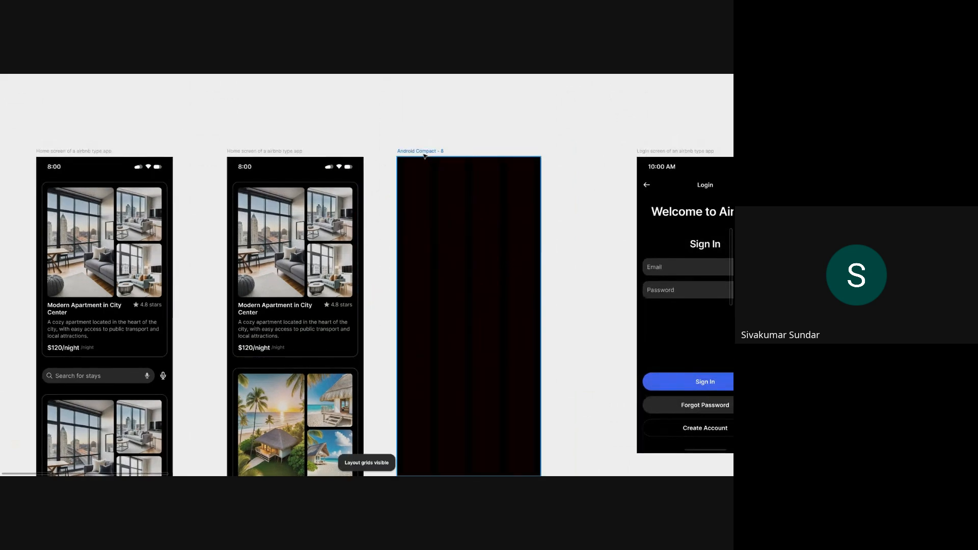
{"action": "key", "text": "shift+g"}
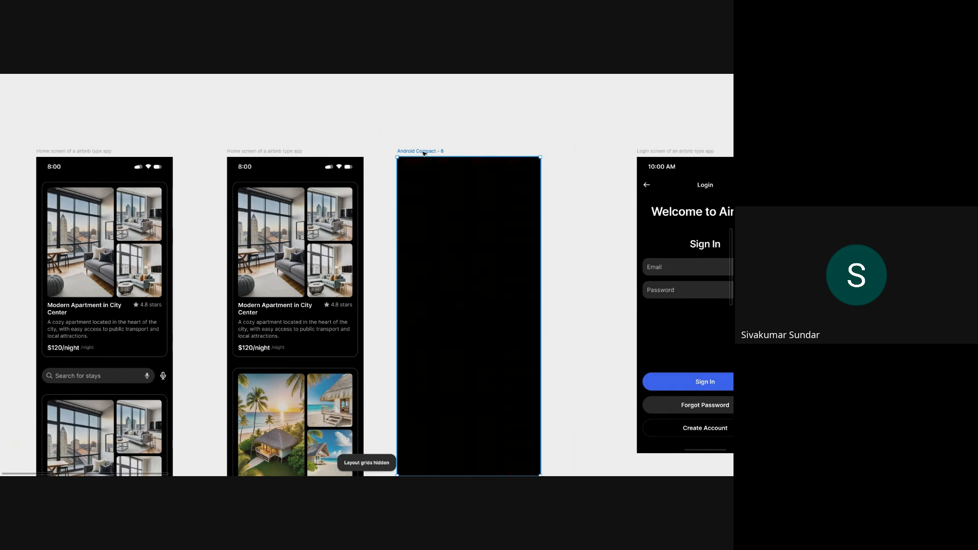
{"action": "key", "text": "ctrl+backslash"}
{"action": "scroll", "coordinate": [439, 260], "scroll_direction": "down", "scroll_amount": 3}
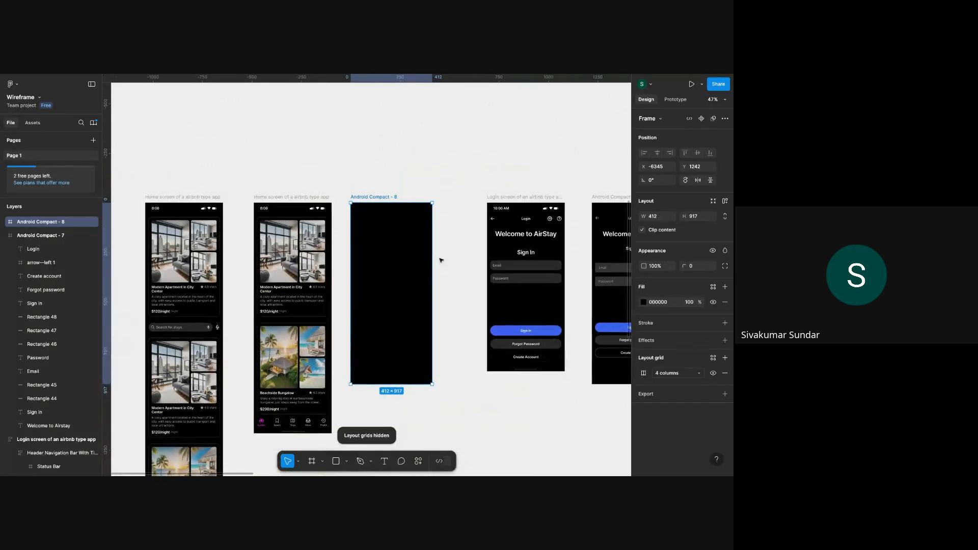
Show layout grids and set the colour opacity of the empty frame's 4-column grid to 25%.
{"action": "left_click", "coordinate": [643, 373]}
{"action": "left_click", "coordinate": [572, 405]}
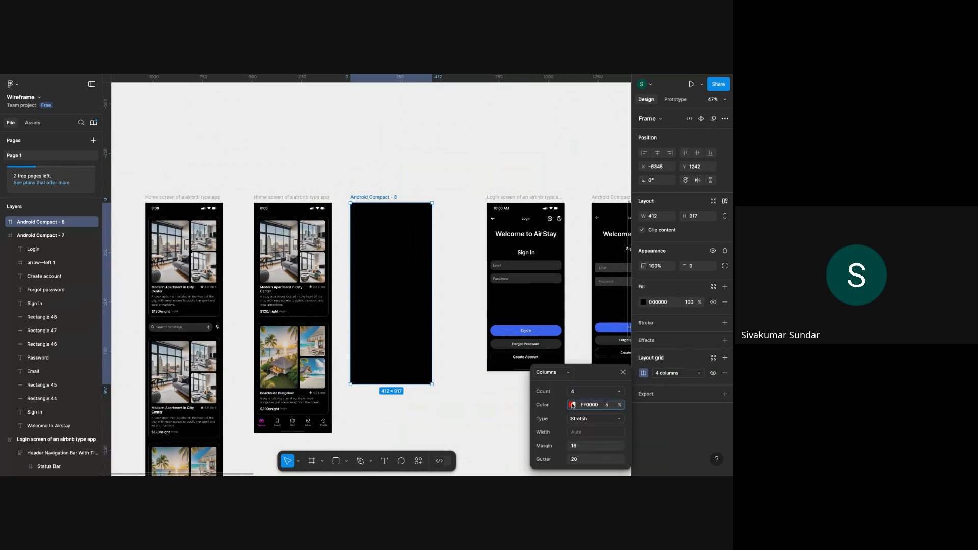
{"action": "key", "text": "ctrl+shift+4"}
{"action": "left_click_drag", "start_coordinate": [529, 258], "coordinate": [532, 254]}
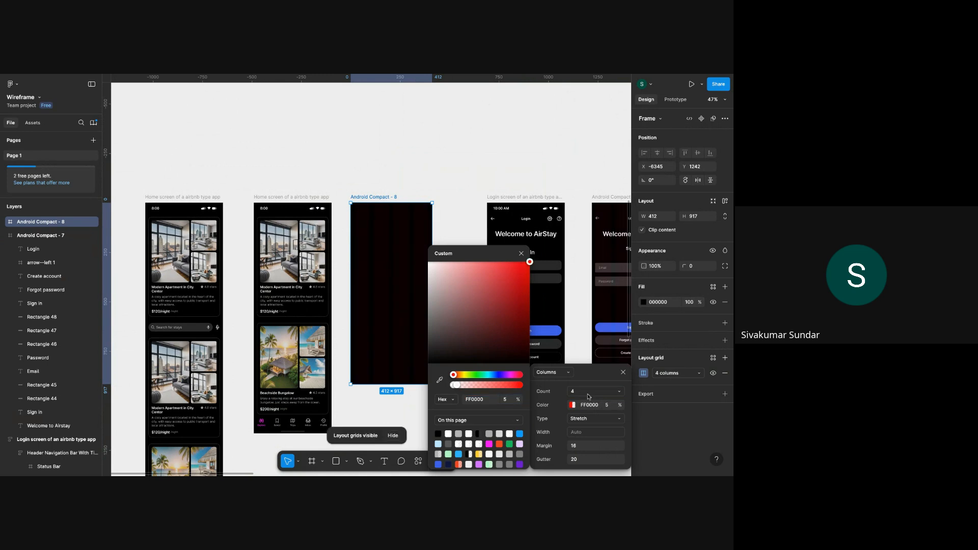
{"action": "left_click", "coordinate": [615, 406]}
{"action": "key", "text": "shift+Up"}
{"action": "key", "text": "shift+Up"}
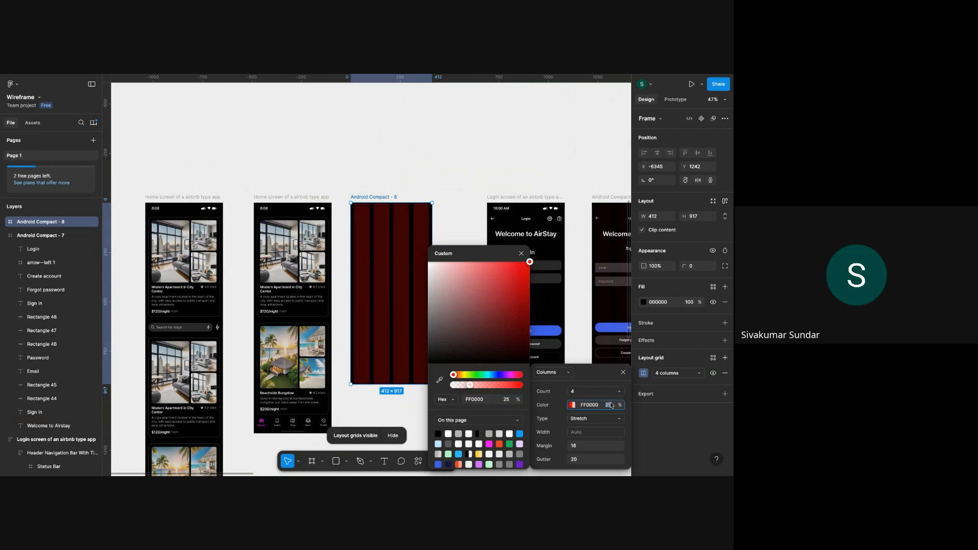
{"action": "left_click", "coordinate": [455, 244]}
Draw a rectangle about 180 × 313 px across the first two grid columns near the top of the Android Compact - 8 frame.
{"action": "scroll", "coordinate": [461, 220], "scroll_direction": "up", "scroll_amount": 10}
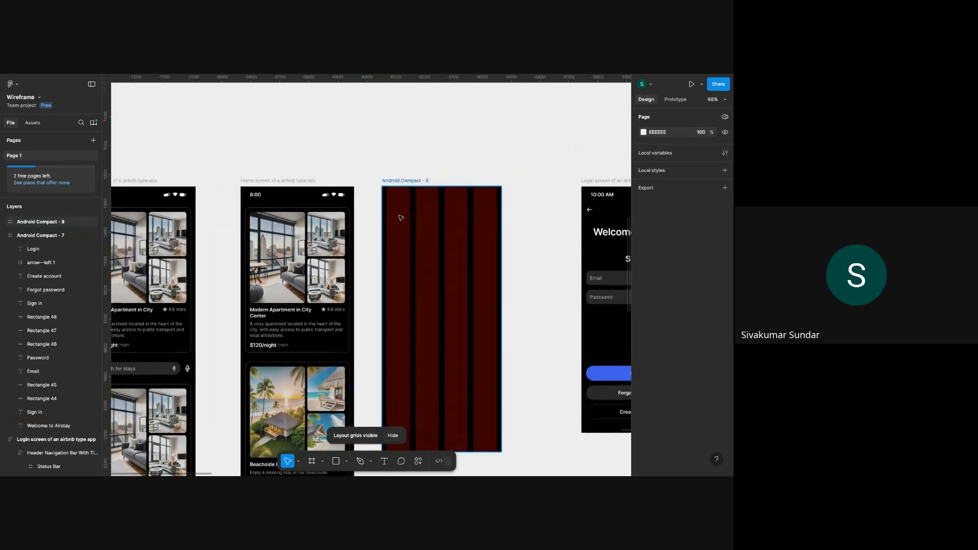
{"action": "scroll", "coordinate": [401, 218], "scroll_direction": "down", "scroll_amount": 5}
{"action": "key", "text": "r"}
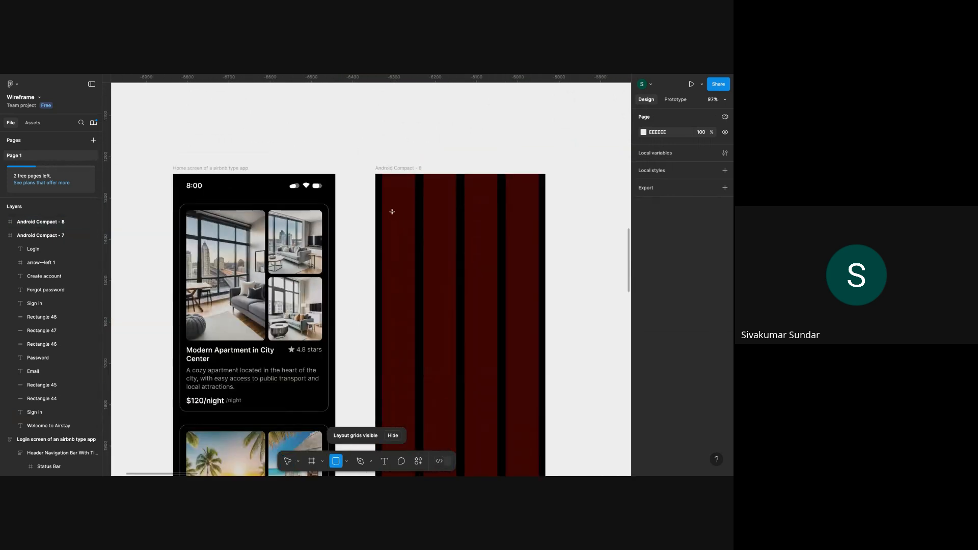
{"action": "mouse_move", "coordinate": [382, 206]}
{"action": "left_mouse_down"}
{"action": "mouse_move", "coordinate": [463, 298]}
{"action": "mouse_move", "coordinate": [456, 335]}
{"action": "left_mouse_up"}
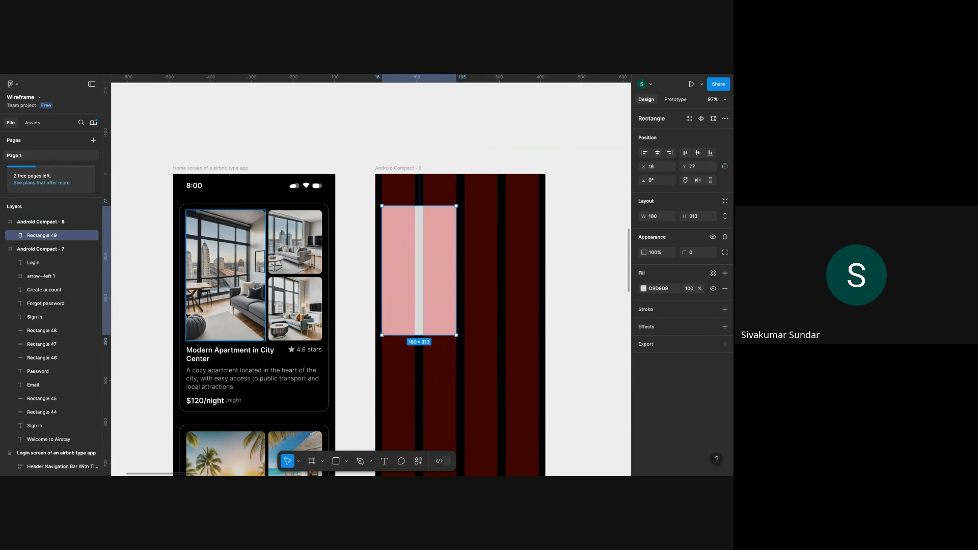
Check the size of the reference home screen's large photo and set the new rectangle's height to 300.
{"action": "left_click", "coordinate": [222, 274]}
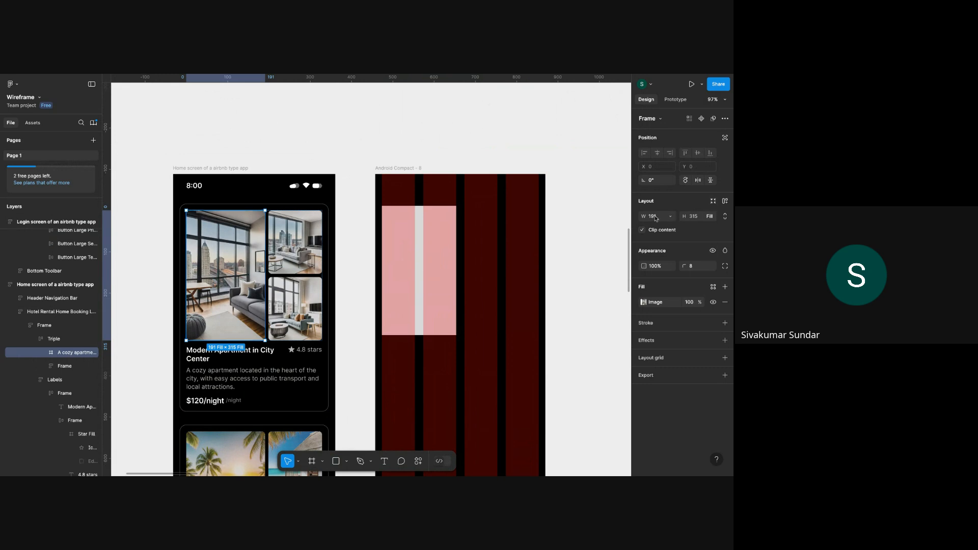
{"action": "left_click", "coordinate": [409, 283]}
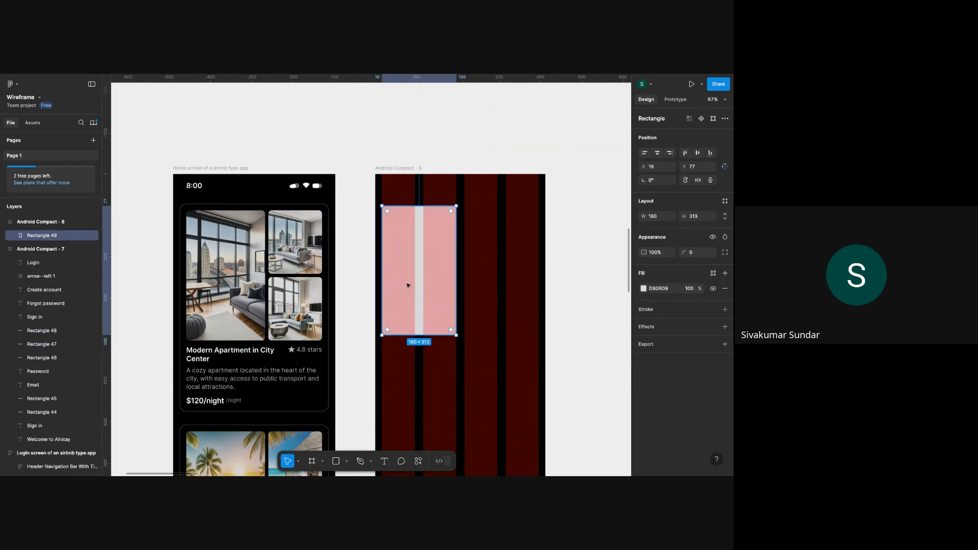
{"action": "left_click", "coordinate": [701, 219]}
{"action": "type", "text": "300"}
{"action": "key", "text": "Return"}
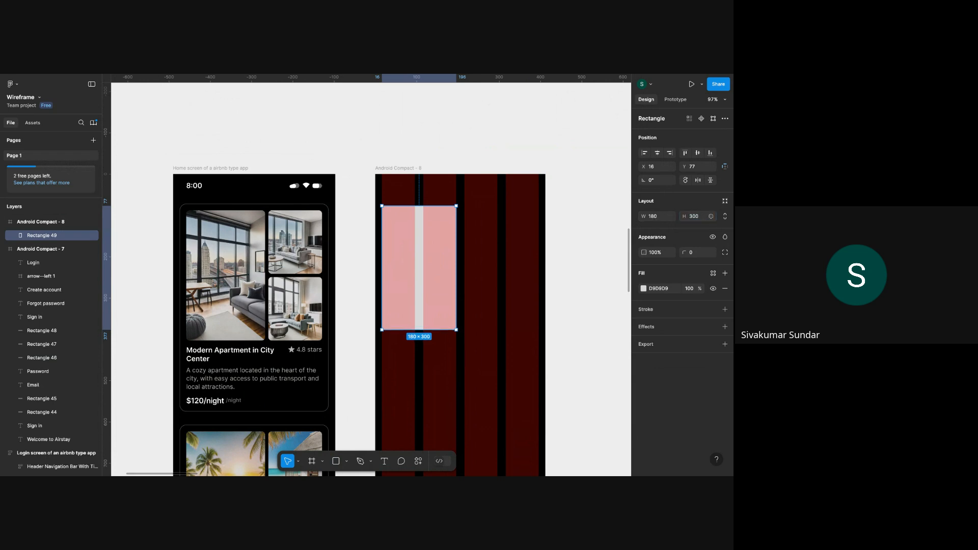
{"action": "left_click", "coordinate": [600, 233]}
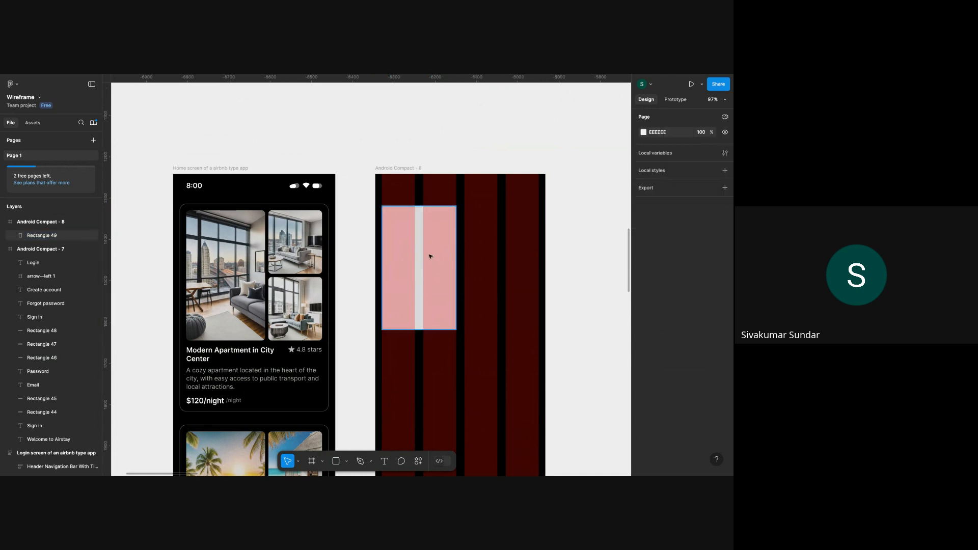
Duplicate the rectangle into the last two grid columns as two stacked 180 × 140 px rectangles, 20 px apart.
{"action": "left_click_drag", "start_coordinate": [430, 256], "coordinate": [513, 252]}
{"action": "left_click", "coordinate": [421, 268]}
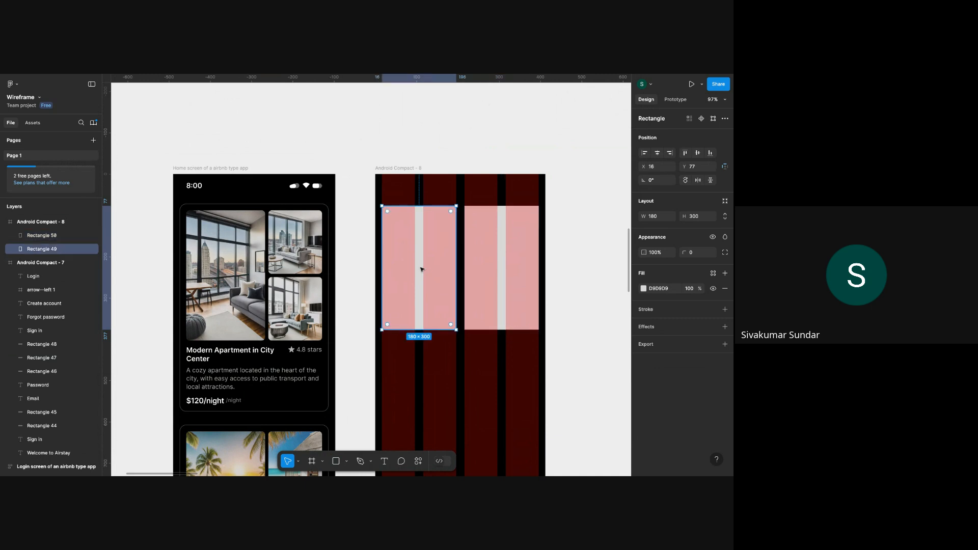
{"action": "left_click", "coordinate": [491, 262]}
{"action": "left_click", "coordinate": [702, 218]}
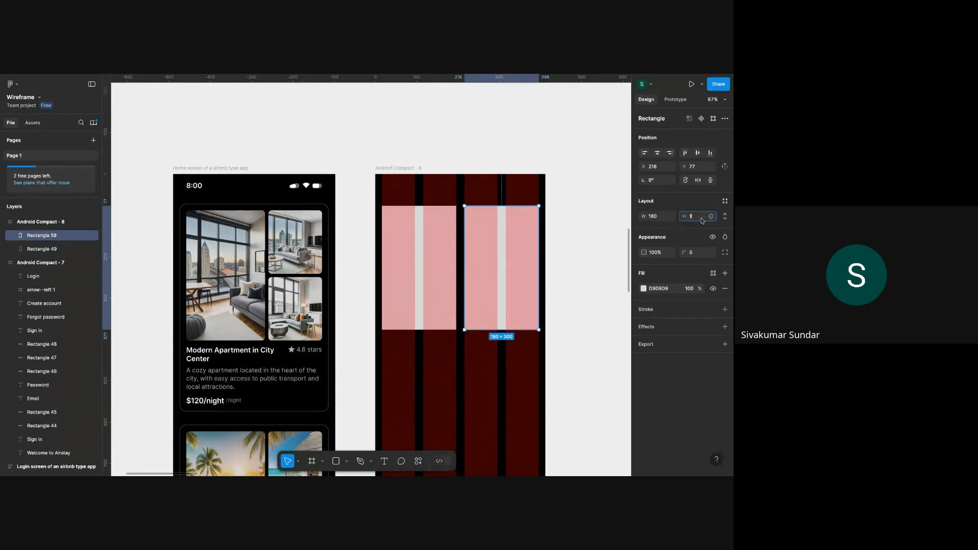
{"action": "type", "text": "140"}
{"action": "key", "text": "Return"}
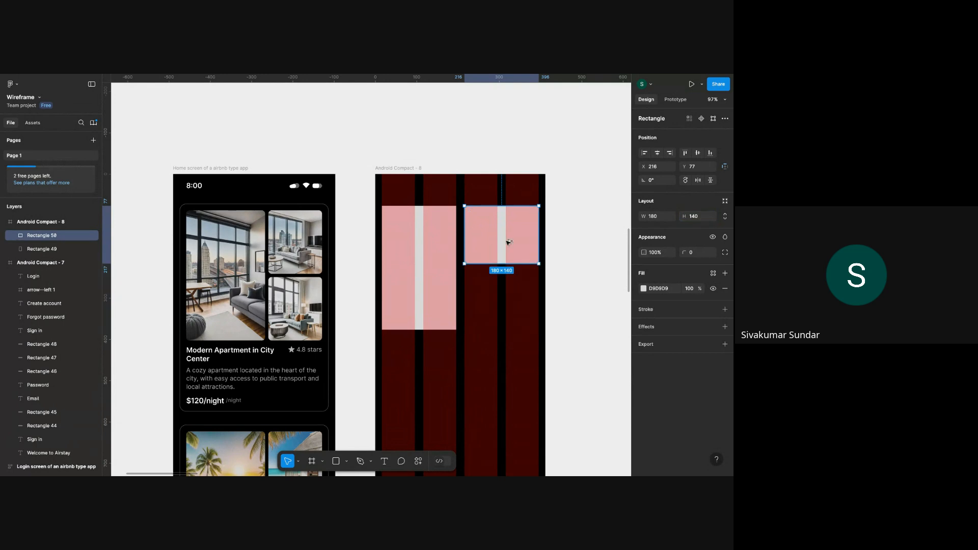
{"action": "left_click_drag", "start_coordinate": [509, 242], "coordinate": [506, 310]}
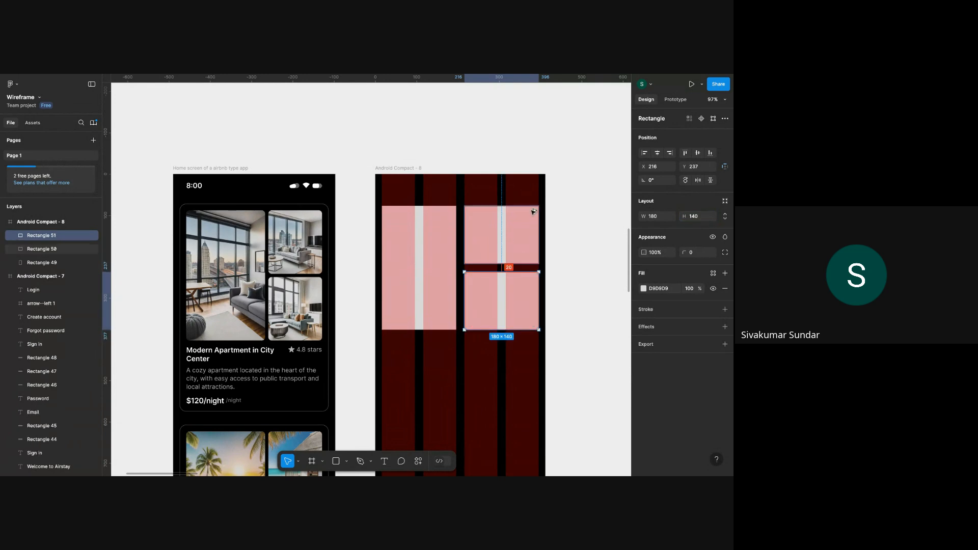
Try increasing both smaller rectangles' height to 142 and nudging the lower one up 2 px, checking the layout without the interface.
{"action": "left_click", "coordinate": [506, 240]}
{"action": "left_click", "coordinate": [506, 288], "text": "shift"}
{"action": "key", "text": "ctrl+Down"}
{"action": "left_click", "coordinate": [499, 296]}
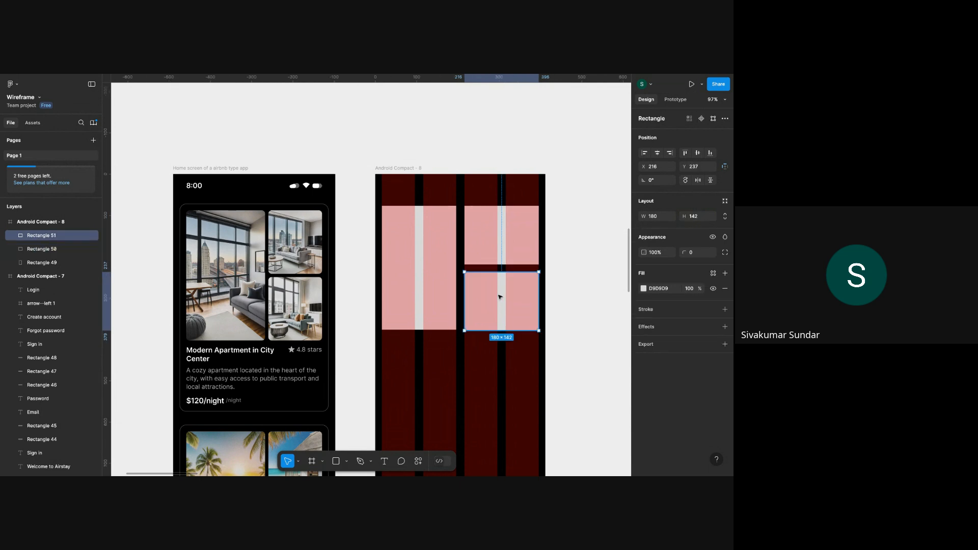
{"action": "key", "text": "Up"}
{"action": "key", "text": "Up"}
{"action": "left_click", "coordinate": [506, 212], "text": "alt"}
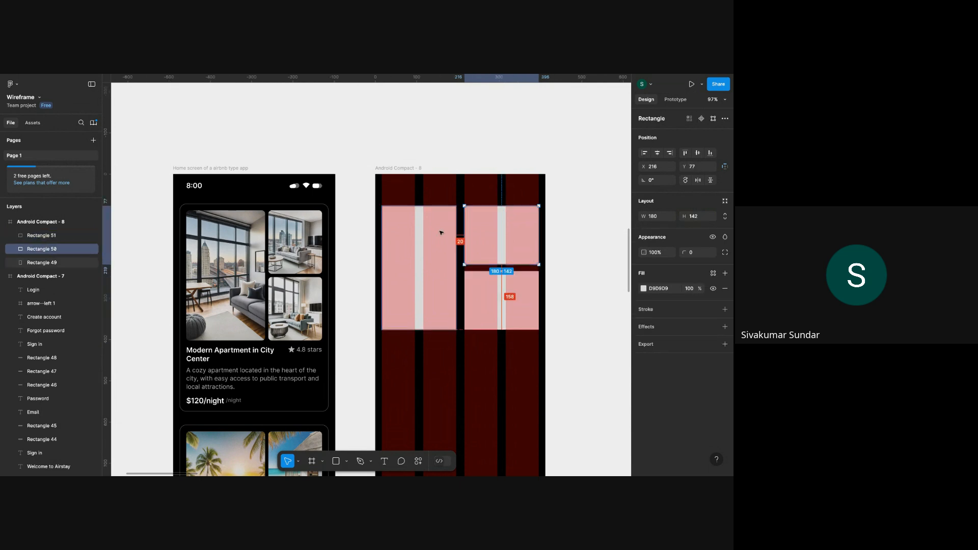
{"action": "left_click", "coordinate": [503, 304]}
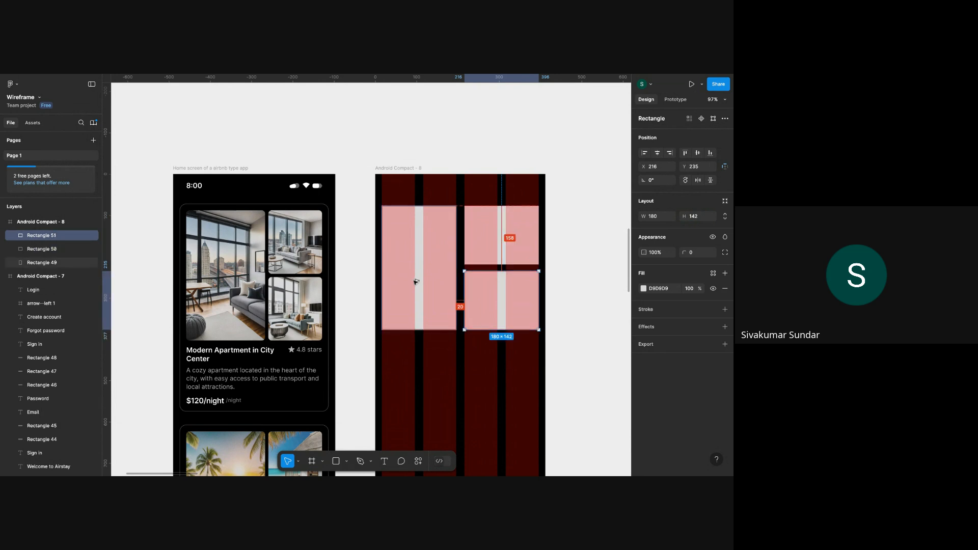
{"action": "left_click", "coordinate": [580, 245]}
{"action": "scroll", "coordinate": [583, 247], "scroll_direction": "down", "scroll_amount": 3}
{"action": "key", "text": "ctrl+backslash"}
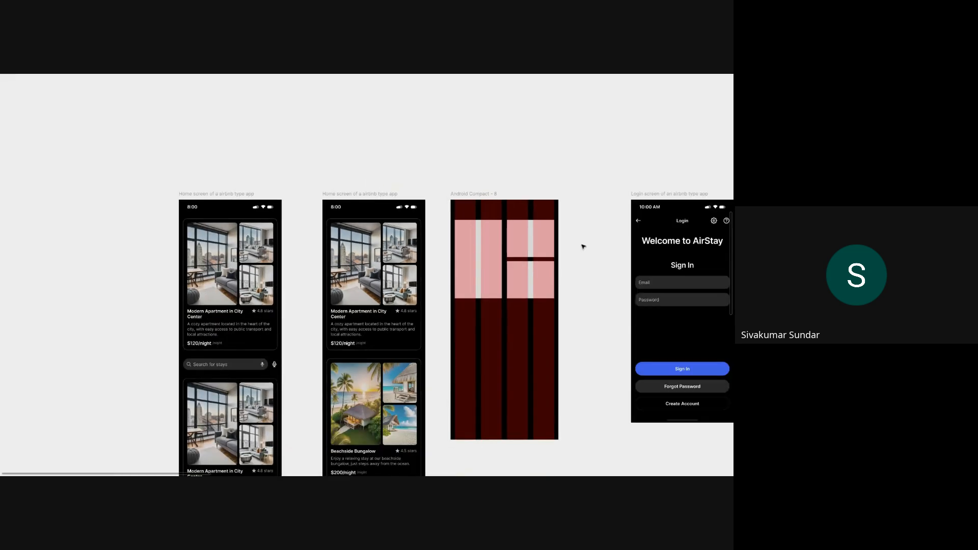
Undo the height and position changes on the two smaller rectangles.
{"action": "key", "text": "ctrl+z"}
{"action": "key", "text": "ctrl+z"}
{"action": "key", "text": "ctrl+z"}
{"action": "key", "text": "ctrl+z"}
{"action": "key", "text": "ctrl+z"}
{"action": "scroll", "coordinate": [581, 255], "scroll_direction": "up", "scroll_amount": 1}
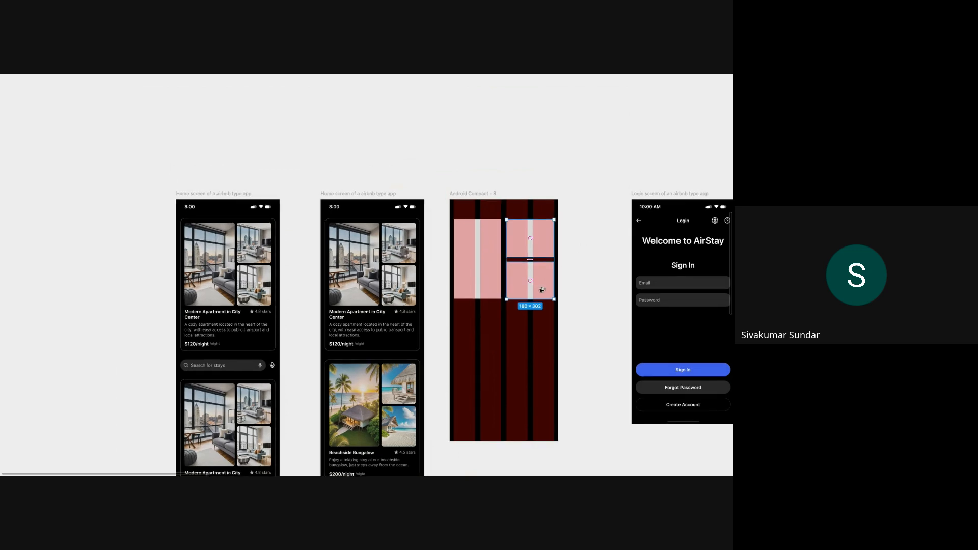
Check the spacing between the large rectangle and the two smaller ones, and bring back the editor interface.
{"action": "left_click", "coordinate": [545, 267]}
{"action": "key", "text": "alt"}
{"action": "left_click", "coordinate": [464, 271]}
{"action": "key", "text": "alt"}
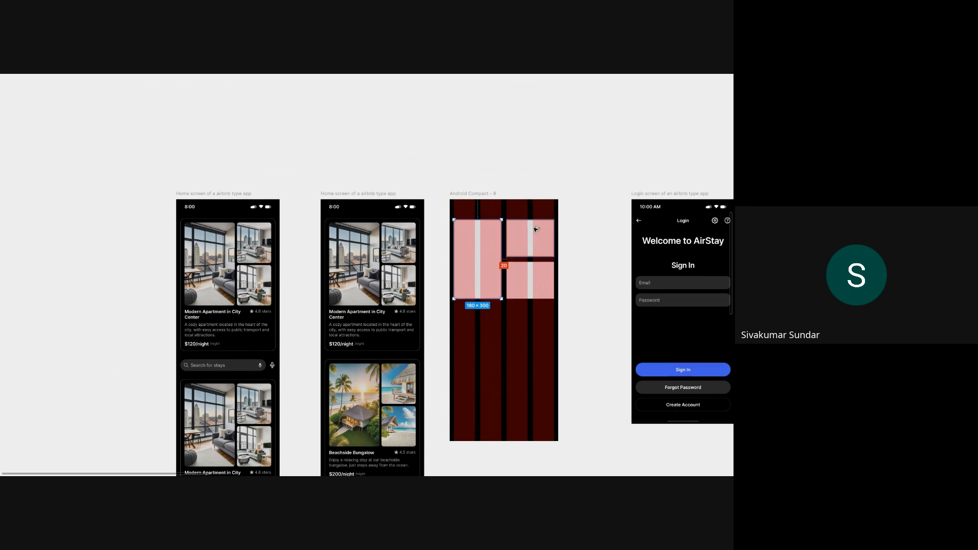
{"action": "left_click", "coordinate": [534, 227]}
{"action": "left_click", "coordinate": [602, 233]}
{"action": "key", "text": "ctrl+backslash"}
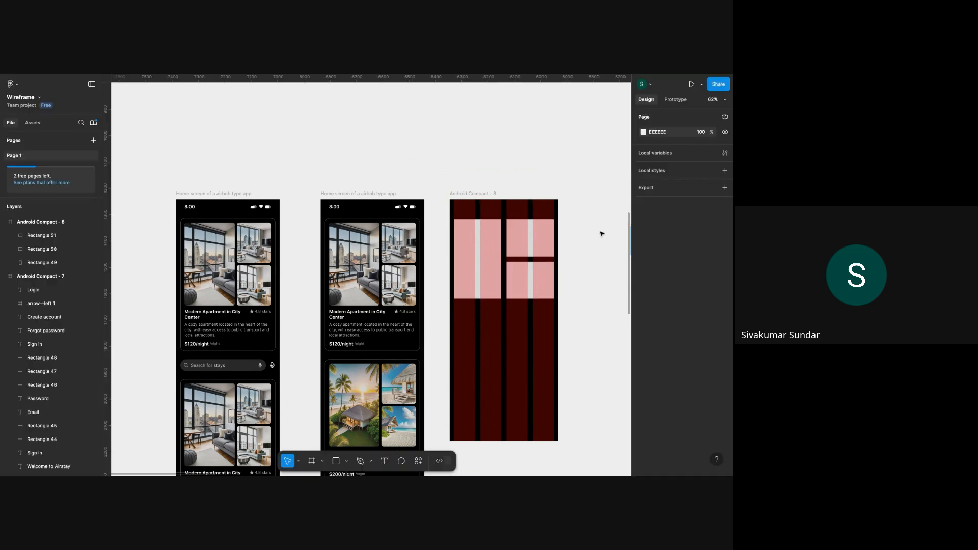
Hide the layout grids.
{"action": "left_click", "coordinate": [490, 193]}
{"action": "key", "text": "ctrl+shift+4"}
{"action": "left_click", "coordinate": [583, 219]}
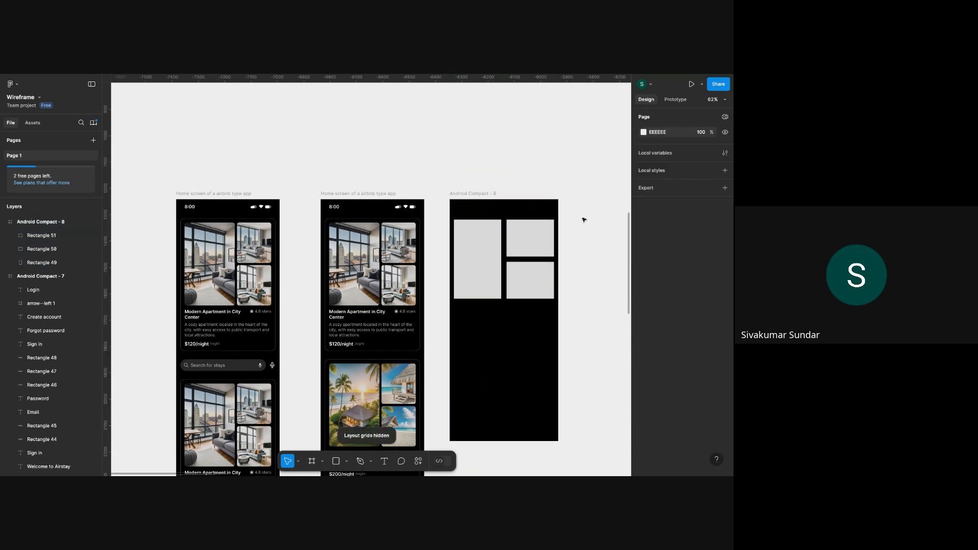
Add the text "Modern apartment in city" below the large rectangle.
{"action": "scroll", "coordinate": [582, 219], "scroll_direction": "up", "scroll_amount": 5}
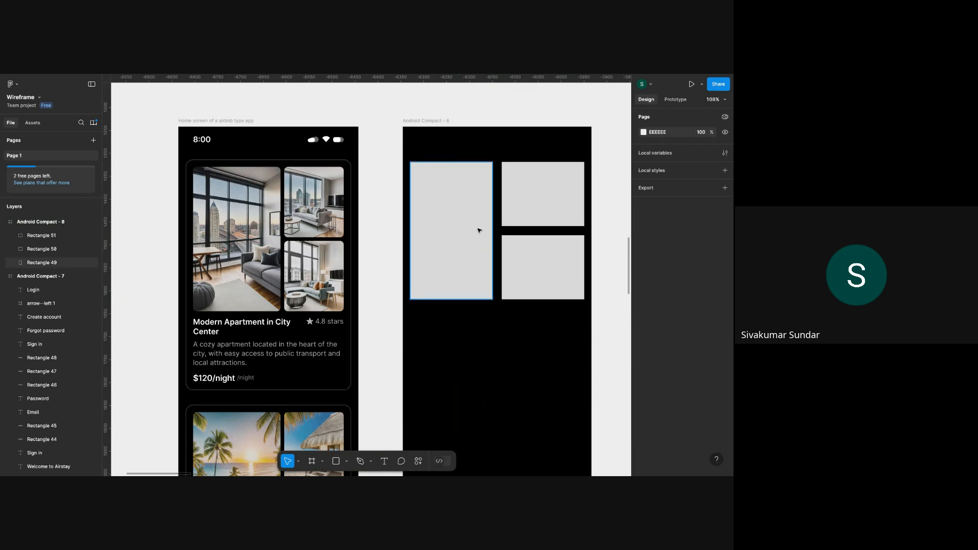
{"action": "scroll", "coordinate": [446, 224], "scroll_direction": "right", "scroll_amount": 2}
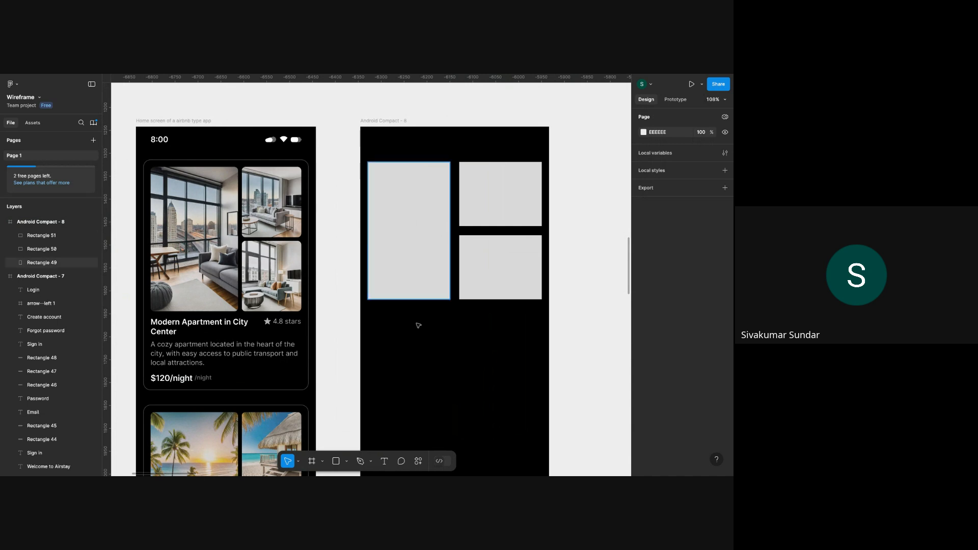
{"action": "key", "text": "t"}
{"action": "left_click", "coordinate": [373, 310]}
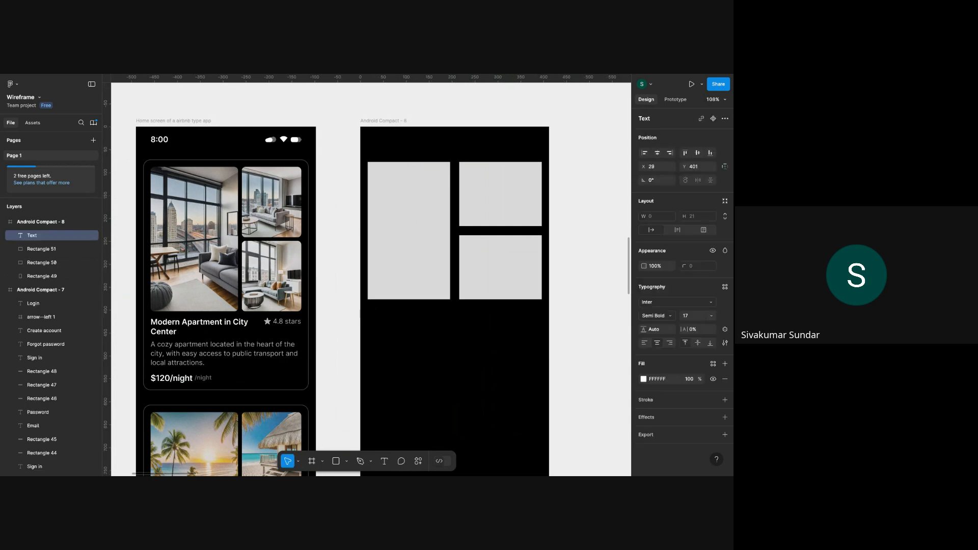
{"action": "type", "text": "Modern apartment in city"}
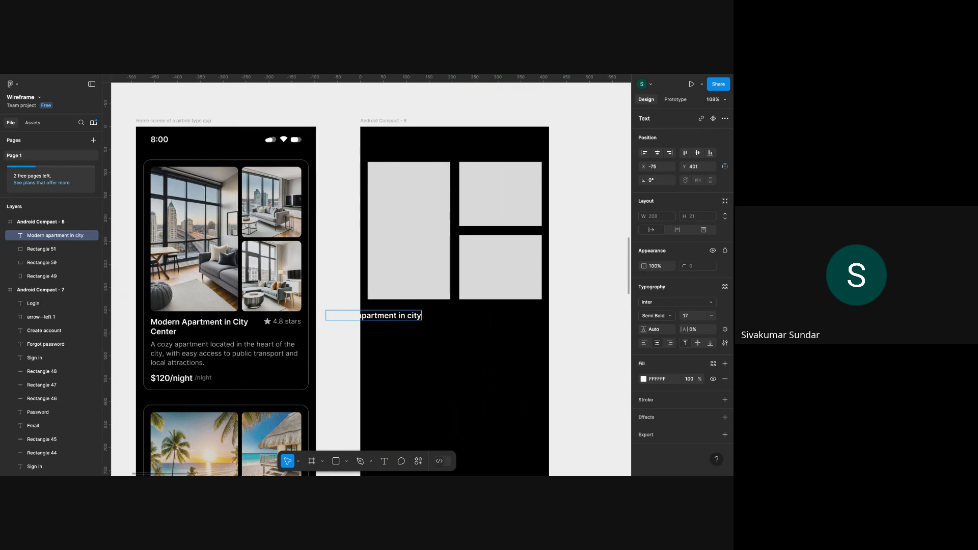
{"action": "key", "text": "Escape"}
Align the apartment title with the large rectangle's left edge, 20 px below it at X 16, Y 397.
{"action": "left_click_drag", "start_coordinate": [392, 315], "coordinate": [433, 316]}
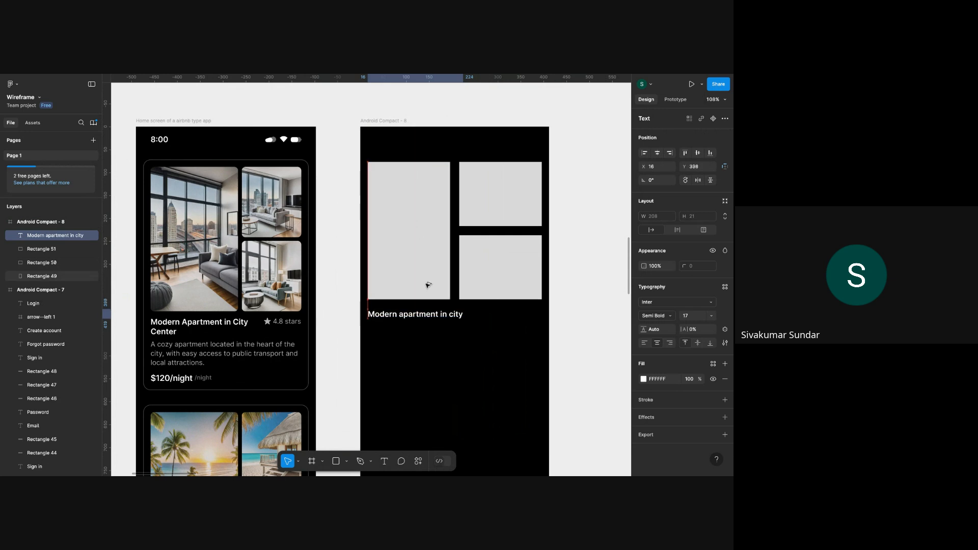
{"action": "key", "text": "Up"}
{"action": "key", "text": "Up"}
{"action": "key", "text": "Up"}
{"action": "key", "text": "Up"}
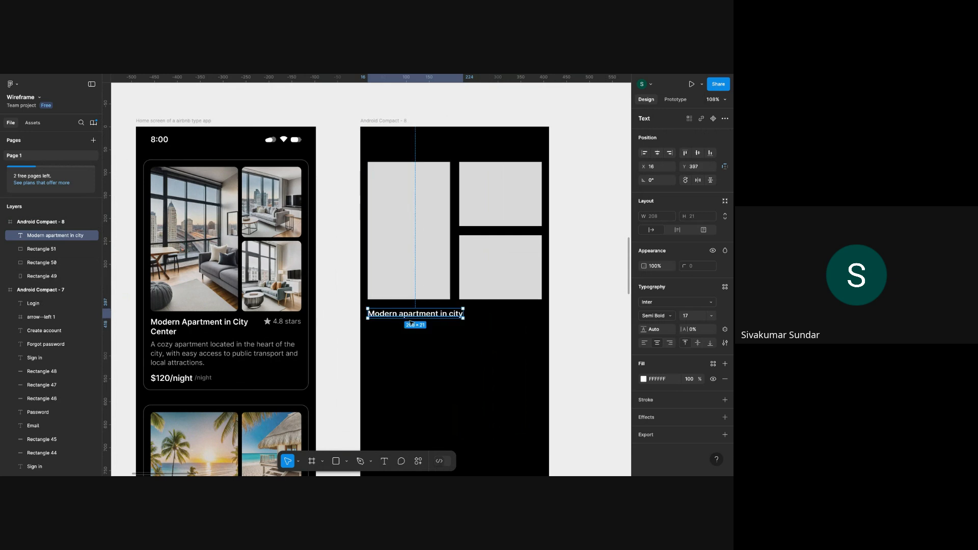
Shorten the title text to "Modern apartment".
{"action": "left_click", "coordinate": [441, 356]}
{"action": "left_click", "coordinate": [440, 314]}
{"action": "double_click", "coordinate": [440, 314]}
{"action": "left_click_drag", "start_coordinate": [439, 314], "coordinate": [468, 315]}
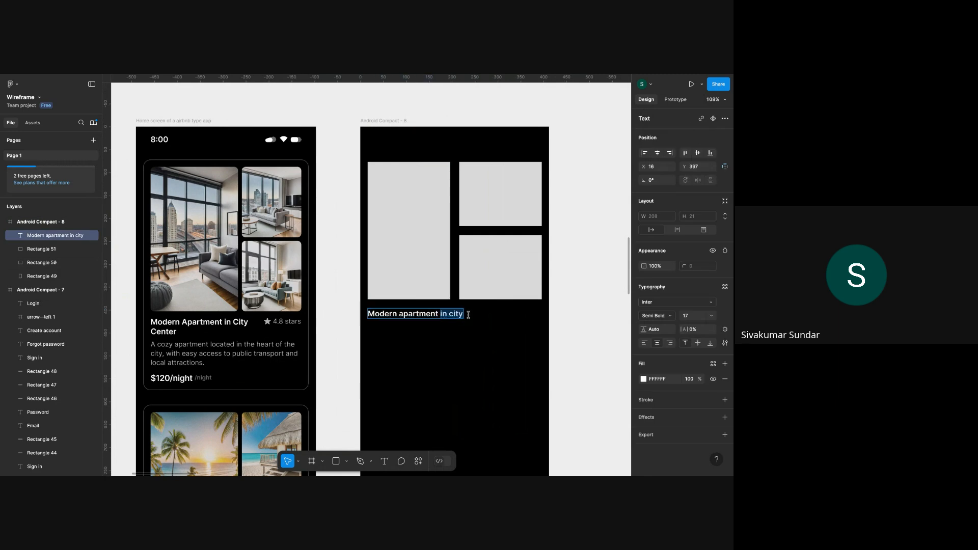
{"action": "key", "text": "BackSpace"}
{"action": "key", "text": "Delete"}
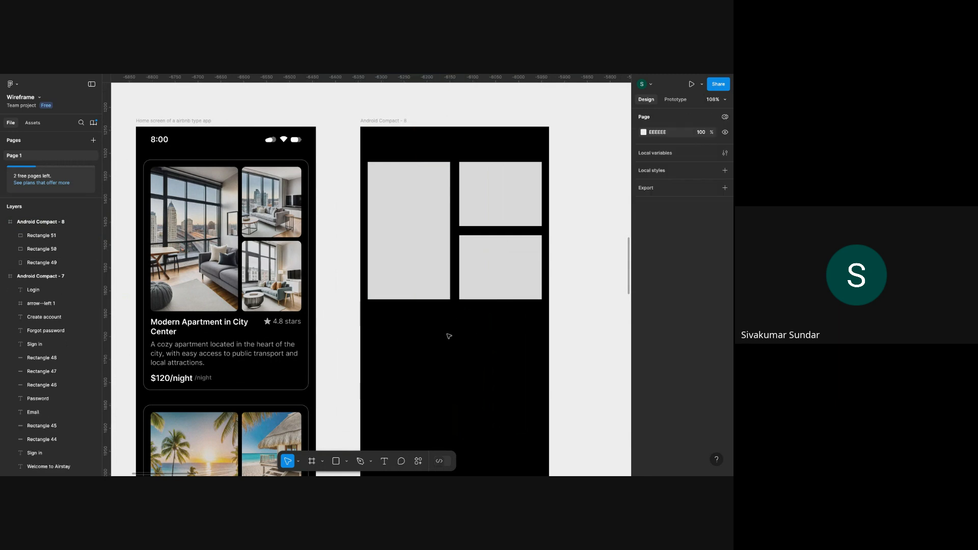
{"action": "key", "text": "ctrl+z"}
{"action": "double_click", "coordinate": [437, 315]}
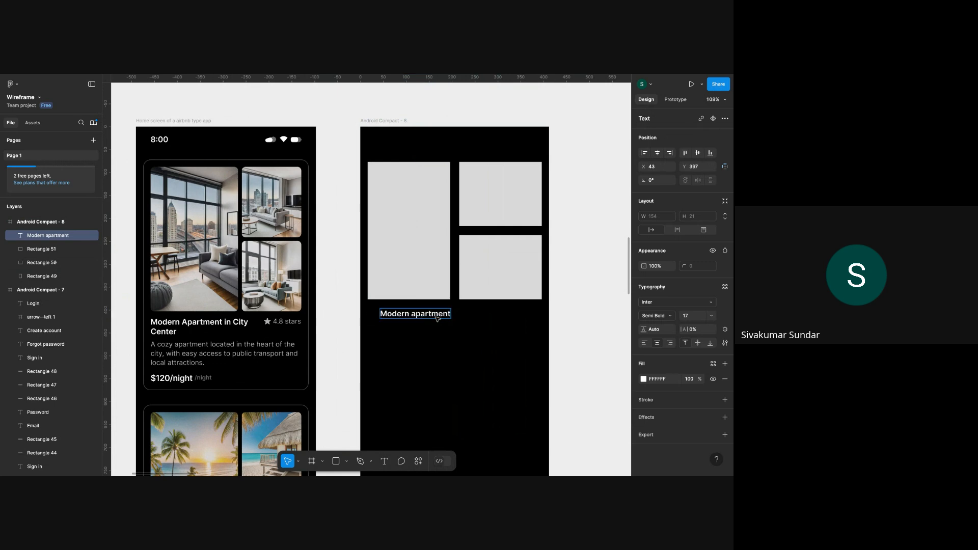
Left-align the shortened title with the large rectangle.
{"action": "left_click", "coordinate": [459, 357]}
{"action": "left_click", "coordinate": [430, 280], "text": "shift"}
{"action": "key", "text": "alt+a"}
{"action": "left_click", "coordinate": [605, 315]}
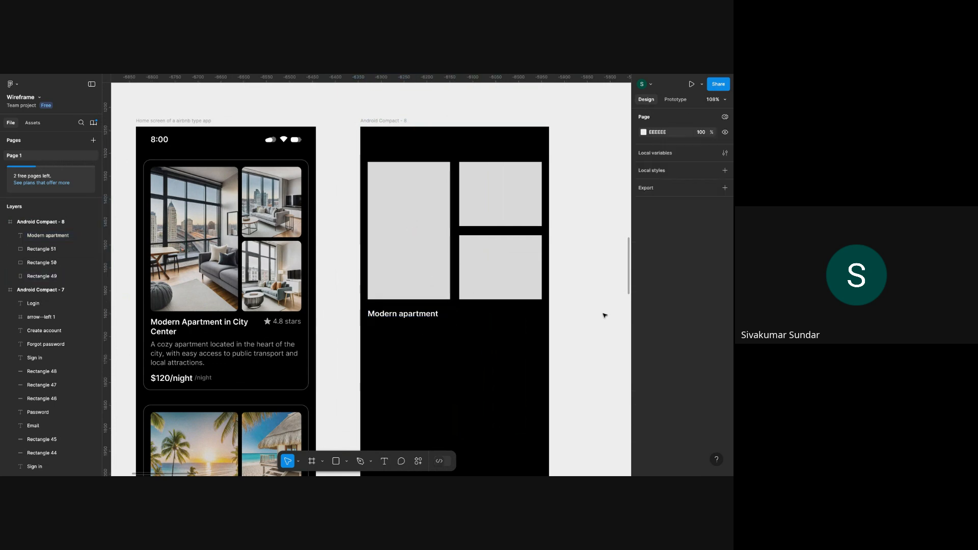
Set the Modern apartment title's font size to 20 and realign it with the large rectangle's left edge.
{"action": "left_click", "coordinate": [400, 316]}
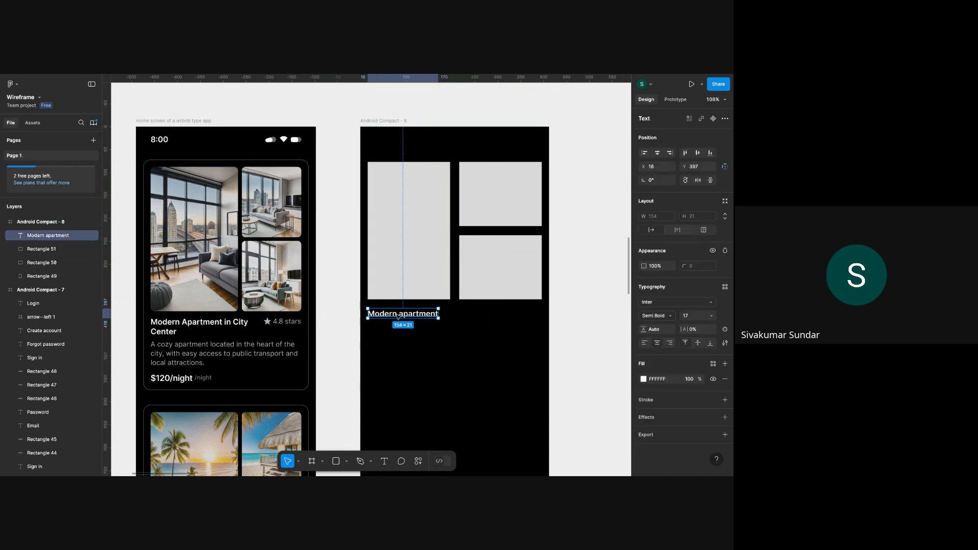
{"action": "left_click", "coordinate": [687, 316]}
{"action": "type", "text": "20"}
{"action": "key", "text": "Return"}
{"action": "left_click_drag", "start_coordinate": [425, 315], "coordinate": [433, 320]}
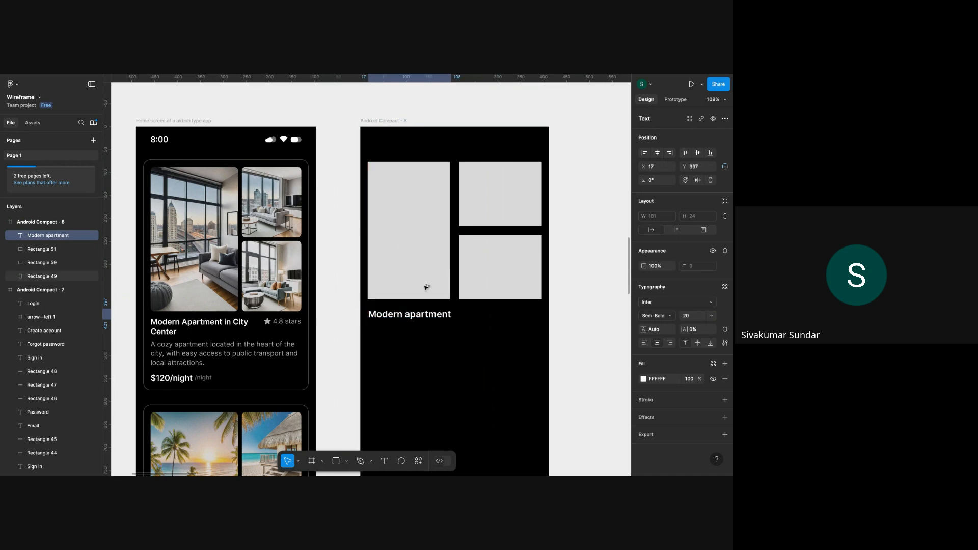
{"action": "left_click", "coordinate": [430, 356]}
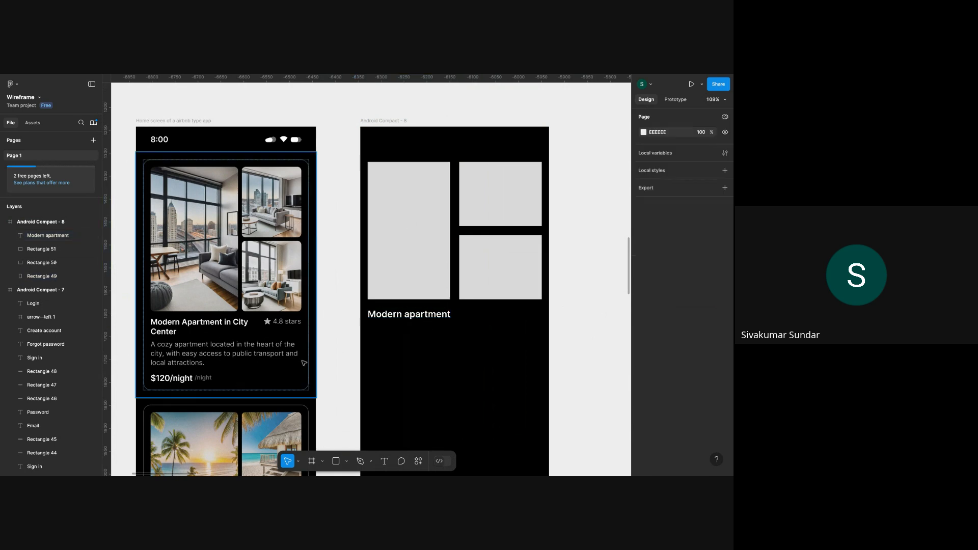
Duplicate the Modern apartment title and place the copy directly below it at X 16, Y 429.
{"action": "left_click", "coordinate": [379, 316]}
{"action": "key", "text": "ctrl+d"}
{"action": "key", "text": "shift+Down"}
{"action": "key", "text": "shift+Down"}
{"action": "key", "text": "shift+Down"}
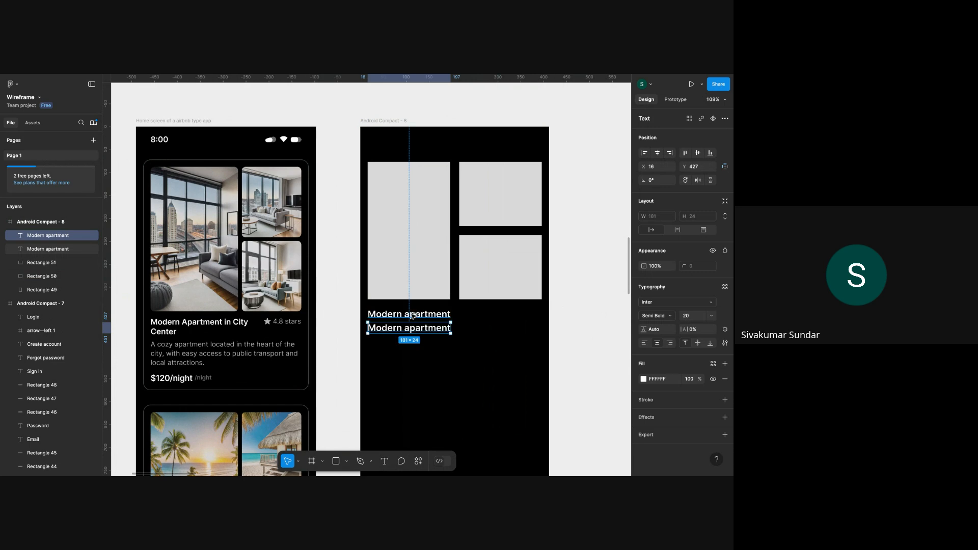
{"action": "left_click_drag", "start_coordinate": [413, 330], "coordinate": [413, 332]}
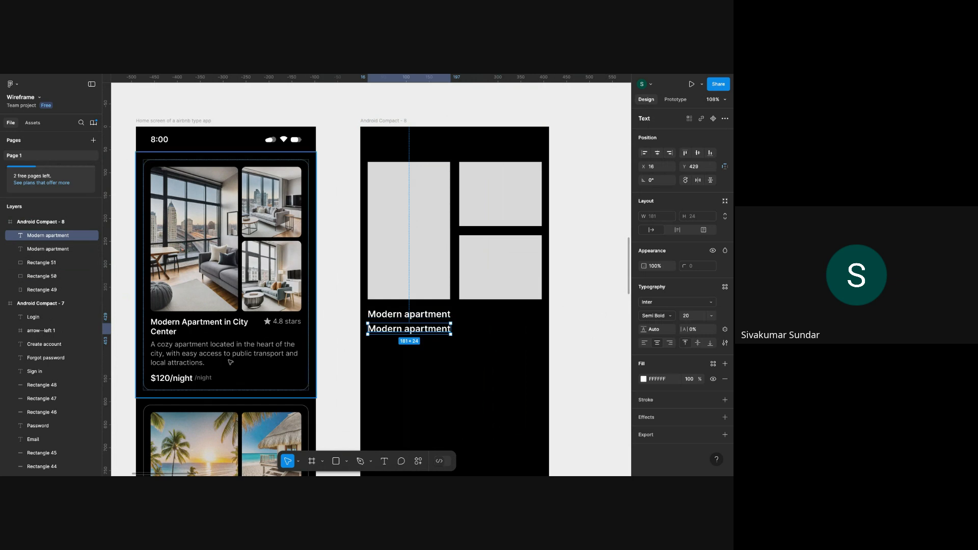
Replace the duplicated title's text with "A cozy apartment located in the heart of the city, with easy access to public transport".
{"action": "double_click", "coordinate": [398, 331]}
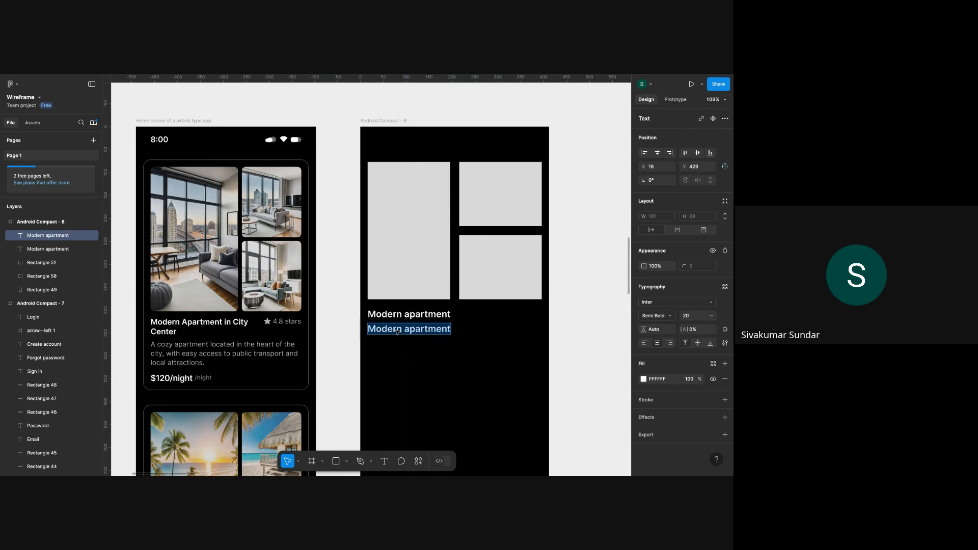
{"action": "key", "text": "Escape"}
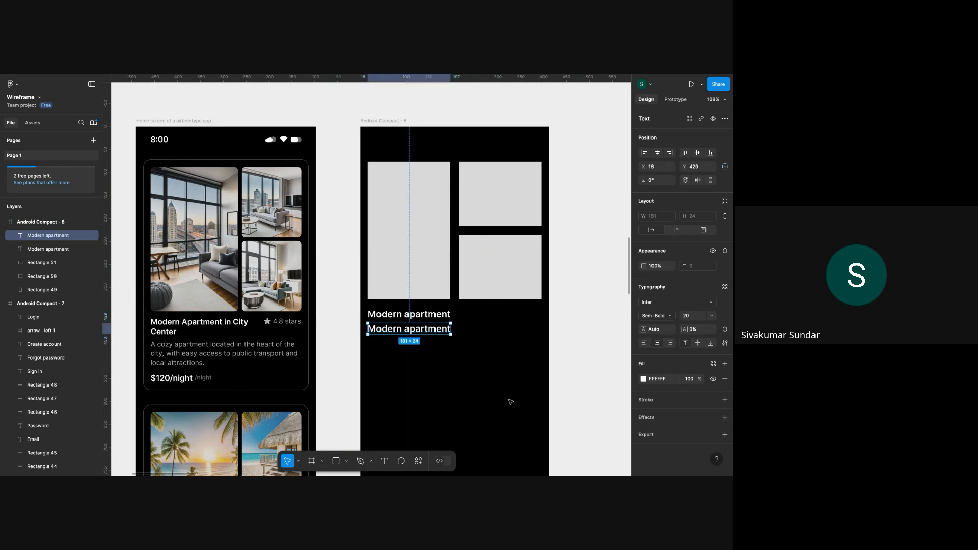
{"action": "double_click", "coordinate": [426, 328]}
{"action": "type", "text": "A"}
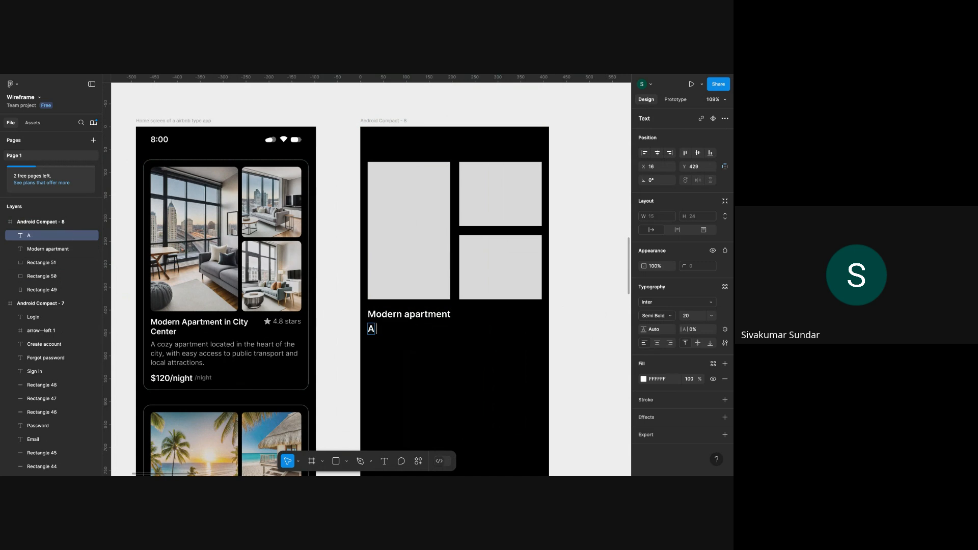
{"action": "type", "text": " cozt apartment"}
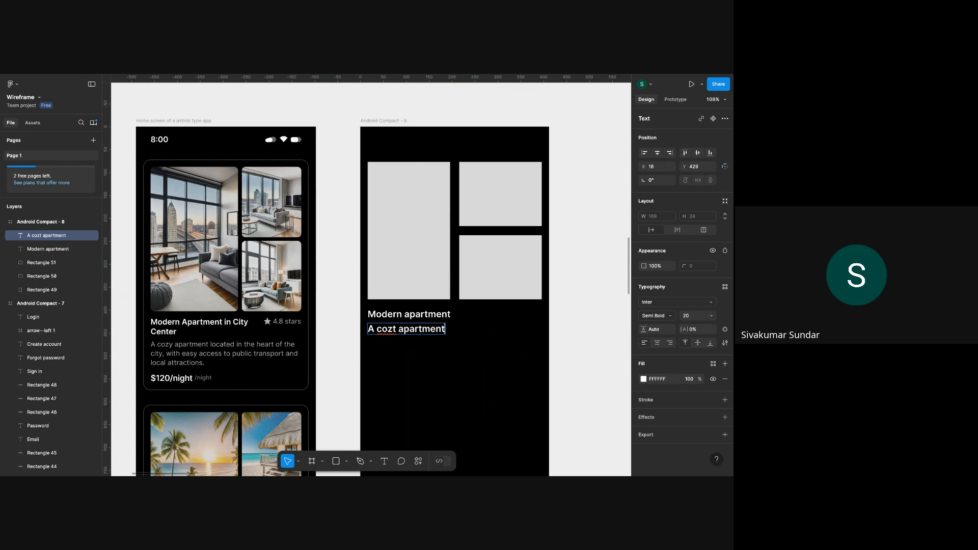
{"action": "key", "text": "BackSpace"}
{"action": "type", "text": "y apartment loaca"}
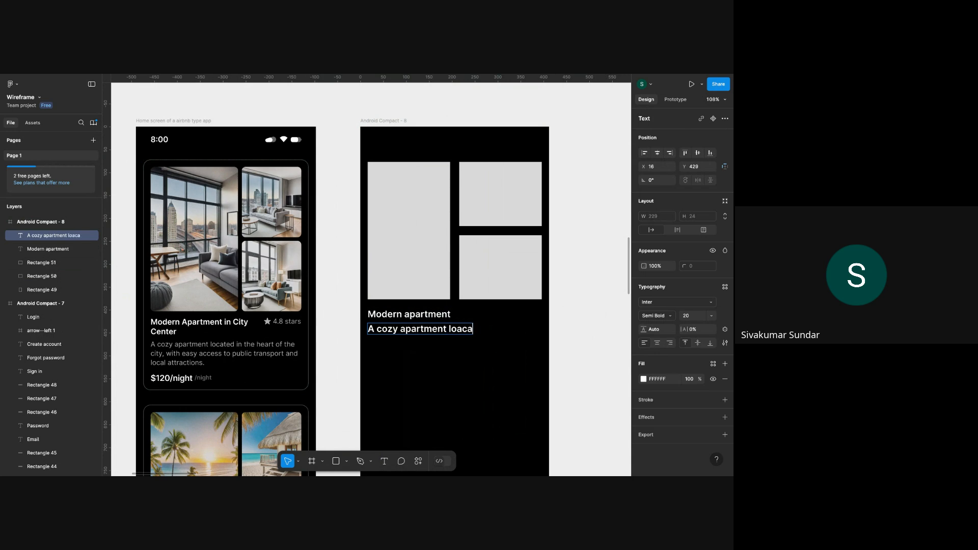
{"action": "type", "text": "ted in th"}
{"action": "left_click", "coordinate": [460, 334]}
{"action": "key", "text": "BackSpace"}
{"action": "type", "text": "e hea"}
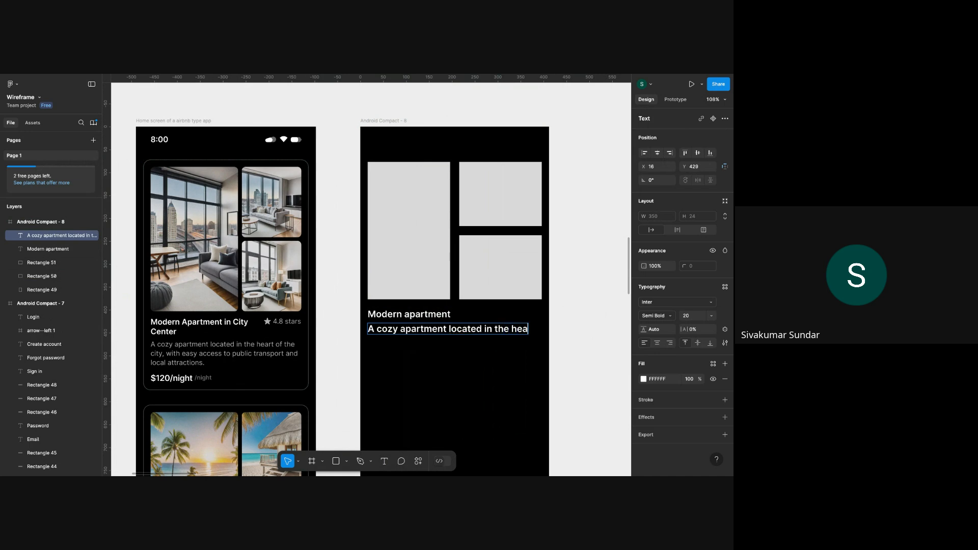
{"action": "type", "text": "rt of th"}
{"action": "key", "text": "Return"}
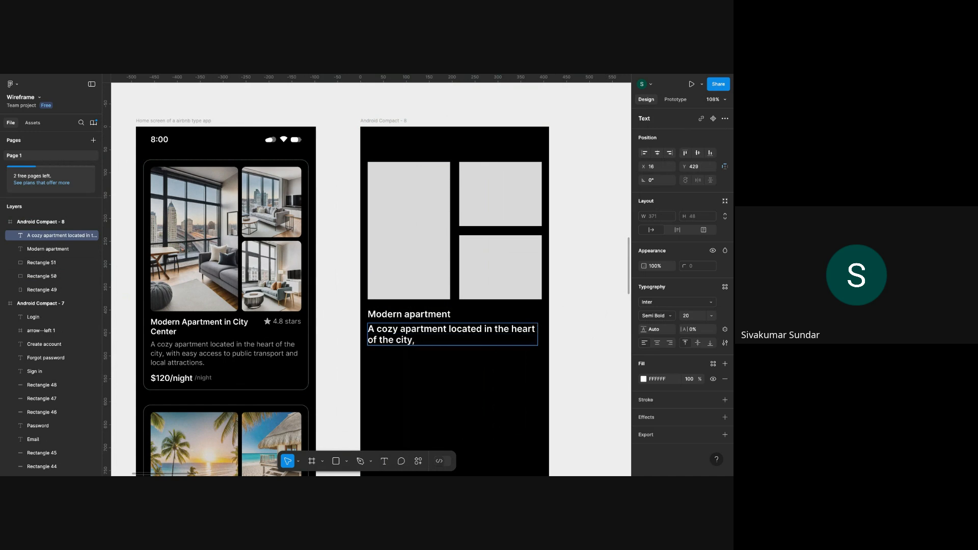
{"action": "type", "text": "e city, with easy access o"}
{"action": "key", "text": "BackSpace"}
{"action": "type", "text": "t p"}
{"action": "key", "text": "BackSpace"}
{"action": "key", "text": "BackSpace"}
{"action": "type", "text": "o pu"}
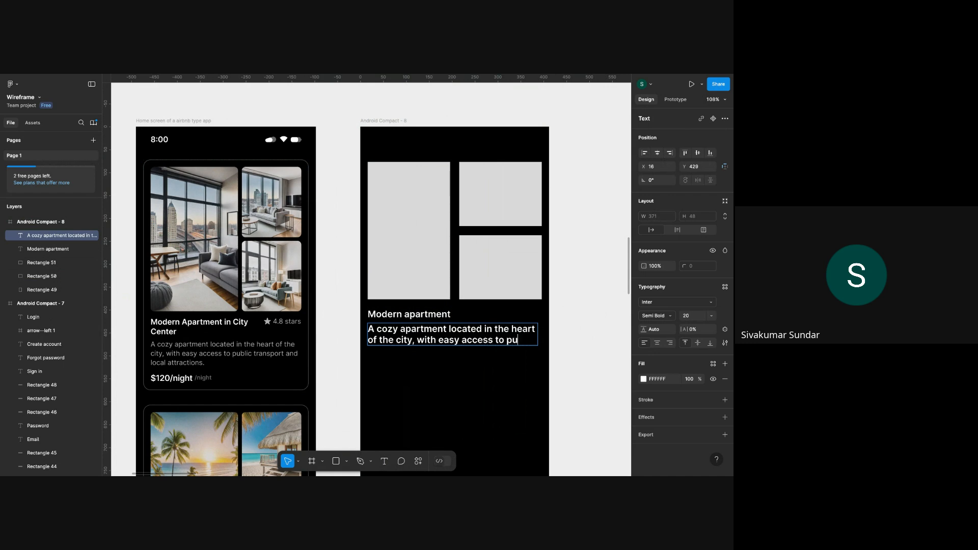
{"action": "type", "text": "blic t"}
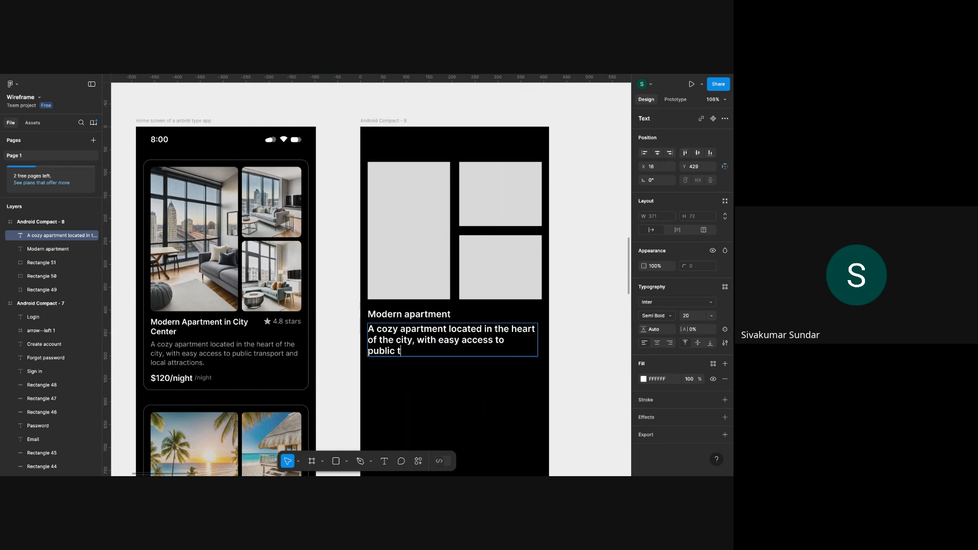
{"action": "type", "text": "ransport"}
{"action": "key", "text": "Escape"}
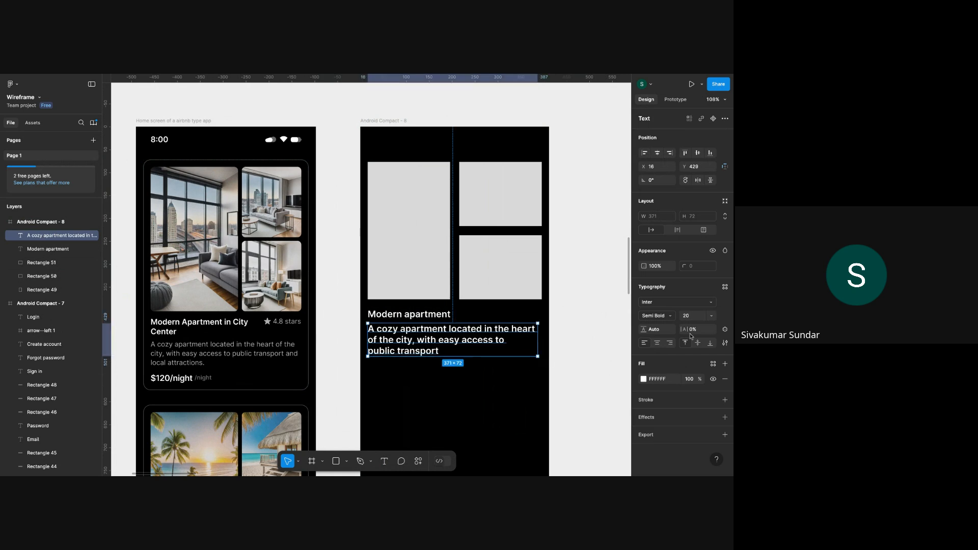
Set the apartment description's font size to 14 and its weight to Regular.
{"action": "left_click", "coordinate": [711, 316]}
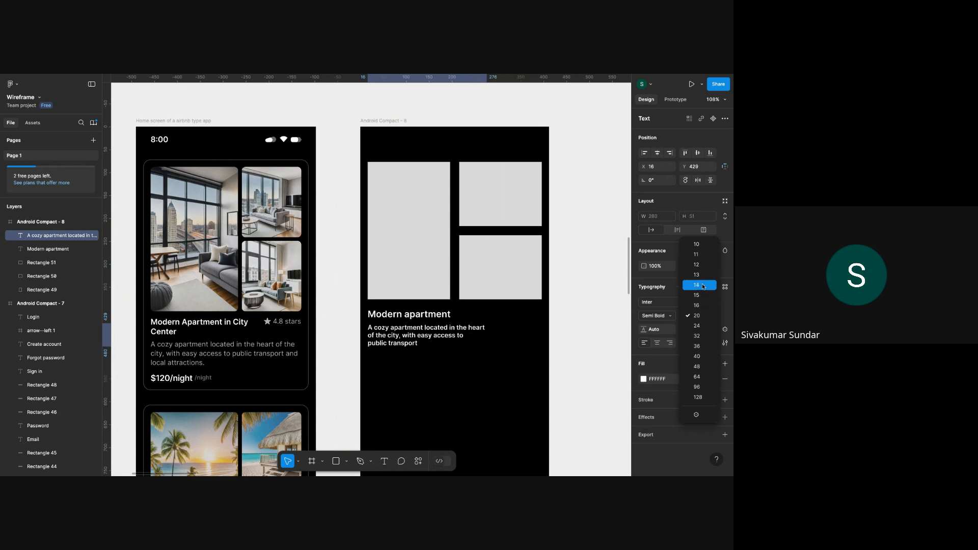
{"action": "left_click", "coordinate": [697, 305]}
{"action": "left_click", "coordinate": [664, 317]}
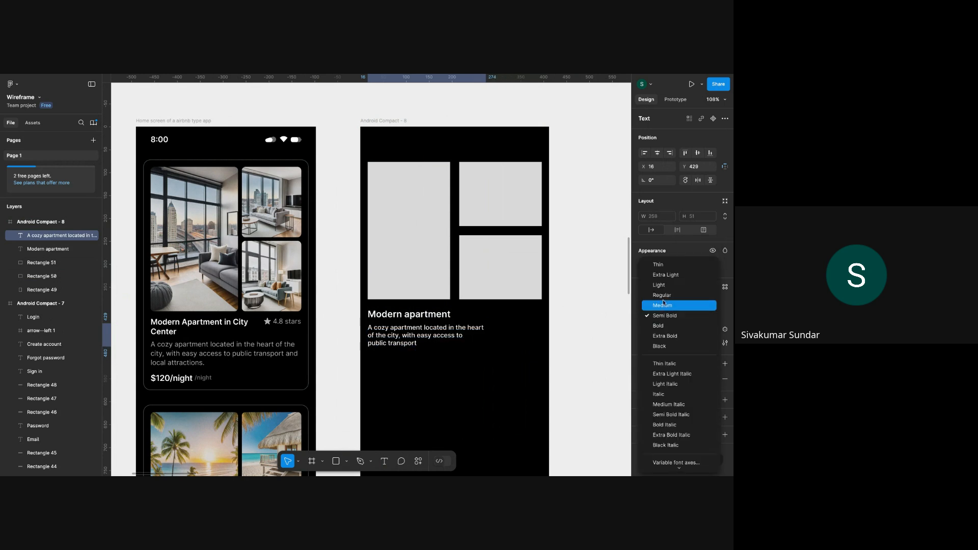
{"action": "left_click", "coordinate": [662, 296]}
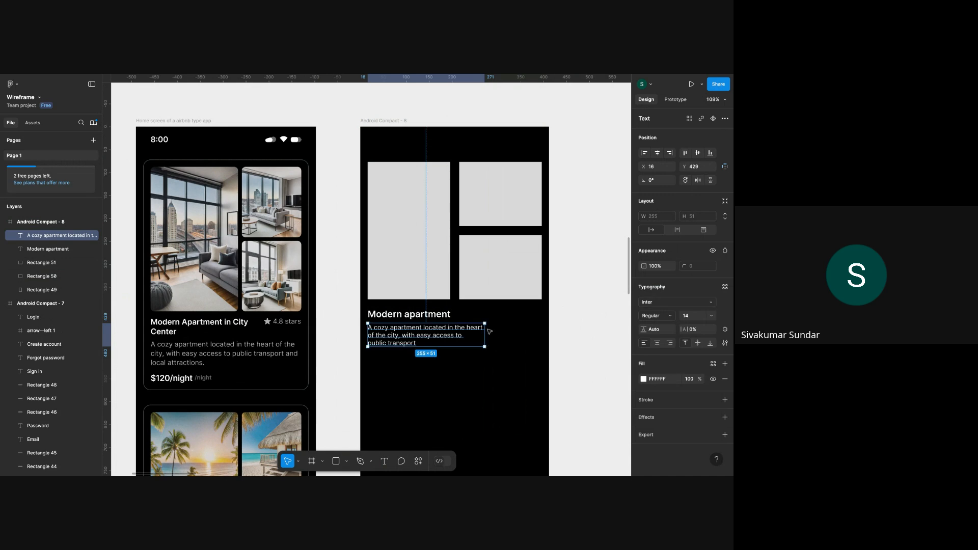
Widen the description's text box to 380 and remove its manual line breaks so the text wraps within that width.
{"action": "left_click_drag", "start_coordinate": [487, 332], "coordinate": [542, 326]}
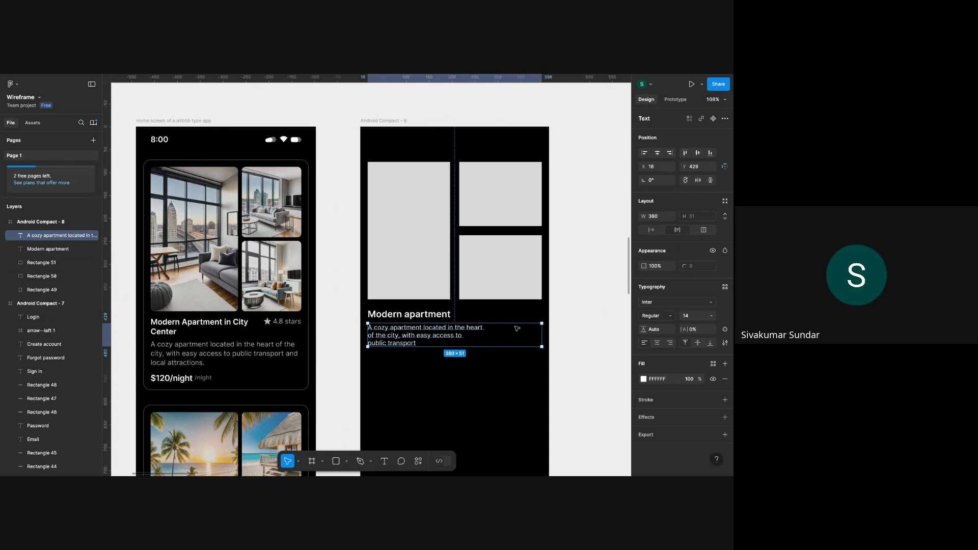
{"action": "double_click", "coordinate": [471, 327]}
{"action": "left_click", "coordinate": [481, 332]}
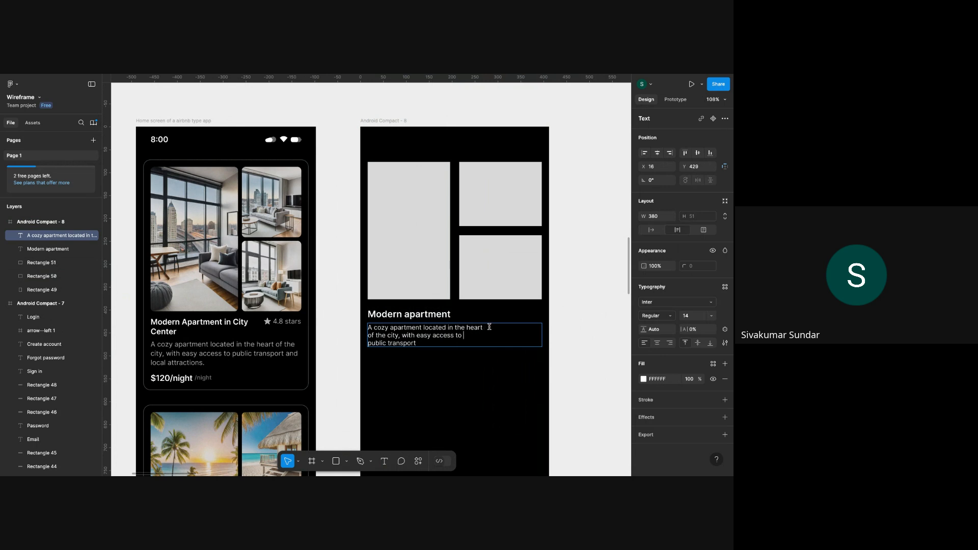
{"action": "key", "text": "Delete"}
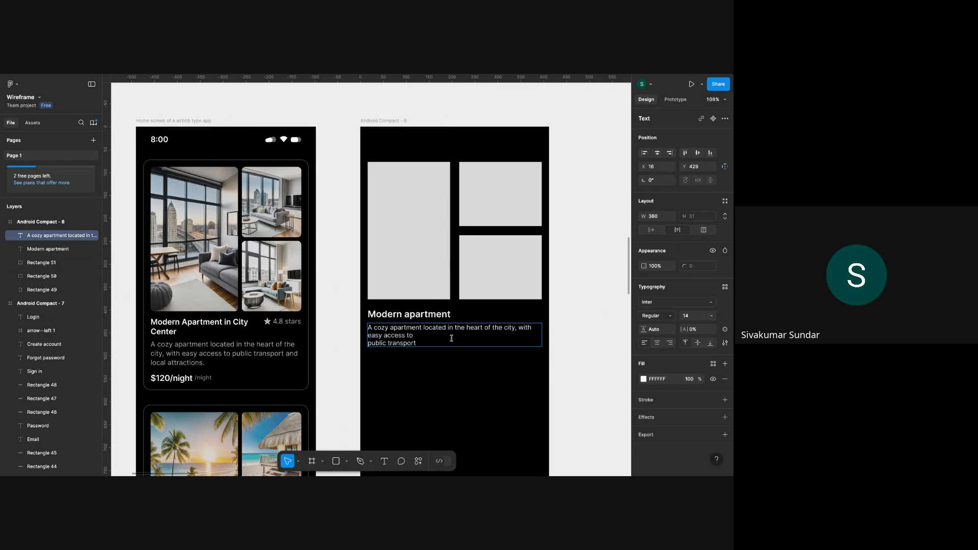
{"action": "key", "text": "Delete"}
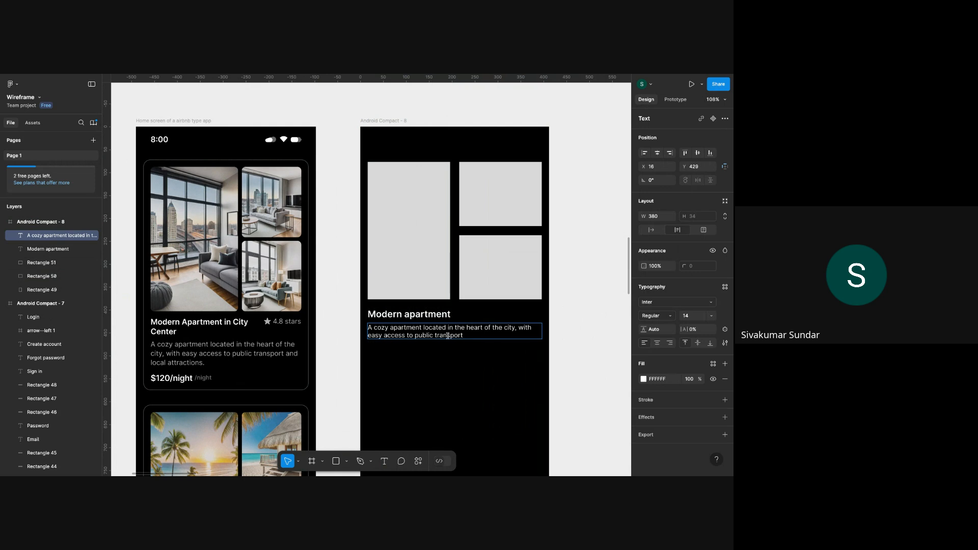
{"action": "left_click", "coordinate": [596, 321]}
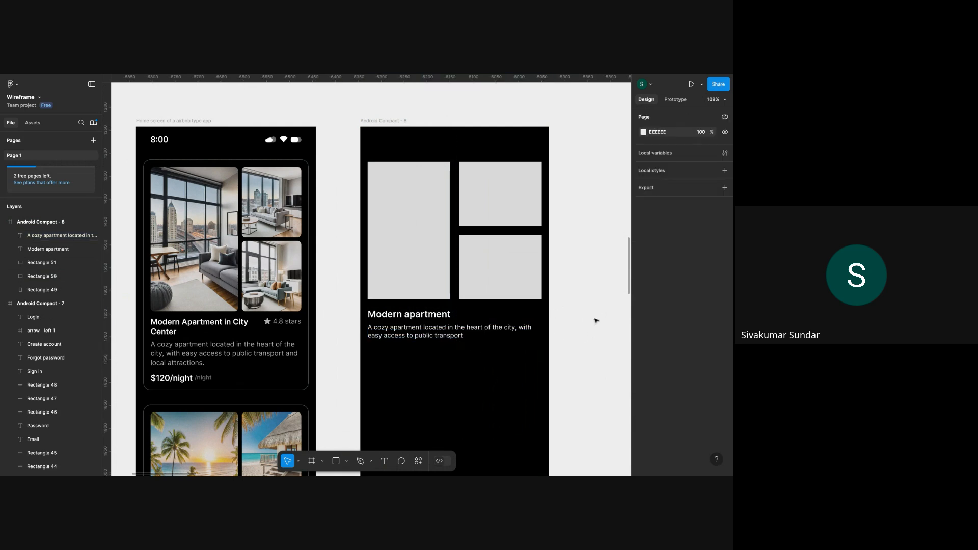
Change the apartment description's fill color to gray 8E8E8E.
{"action": "left_click", "coordinate": [407, 332]}
{"action": "scroll", "coordinate": [413, 320], "scroll_direction": "up", "scroll_amount": 5}
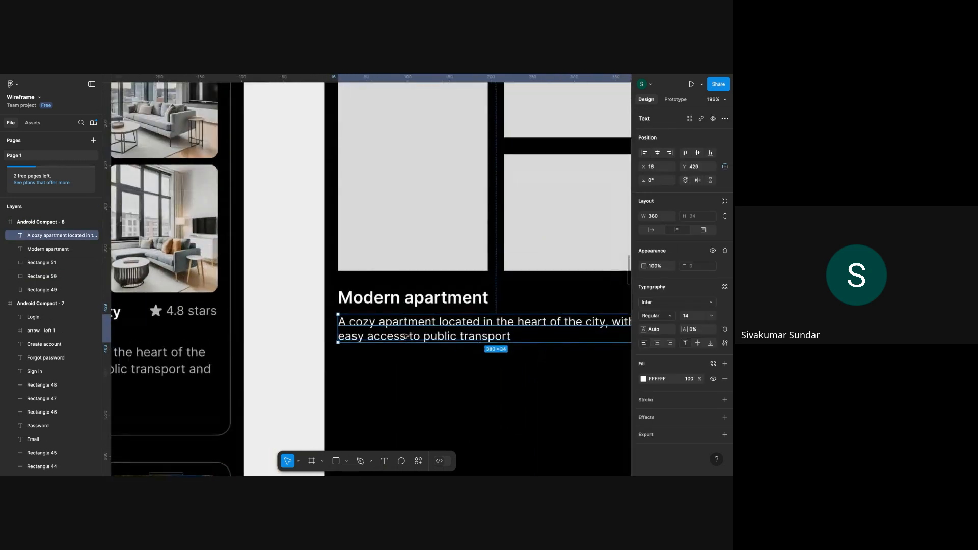
{"action": "scroll", "coordinate": [416, 310], "scroll_direction": "down", "scroll_amount": 6}
{"action": "left_click", "coordinate": [515, 322]}
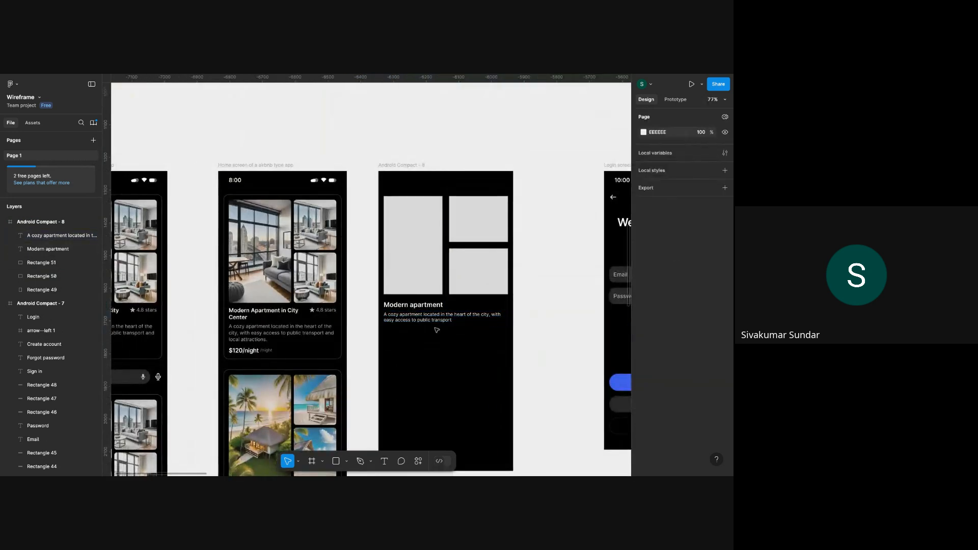
{"action": "scroll", "coordinate": [437, 330], "scroll_direction": "up", "scroll_amount": 4}
{"action": "left_click", "coordinate": [426, 319]}
{"action": "left_click", "coordinate": [643, 379]}
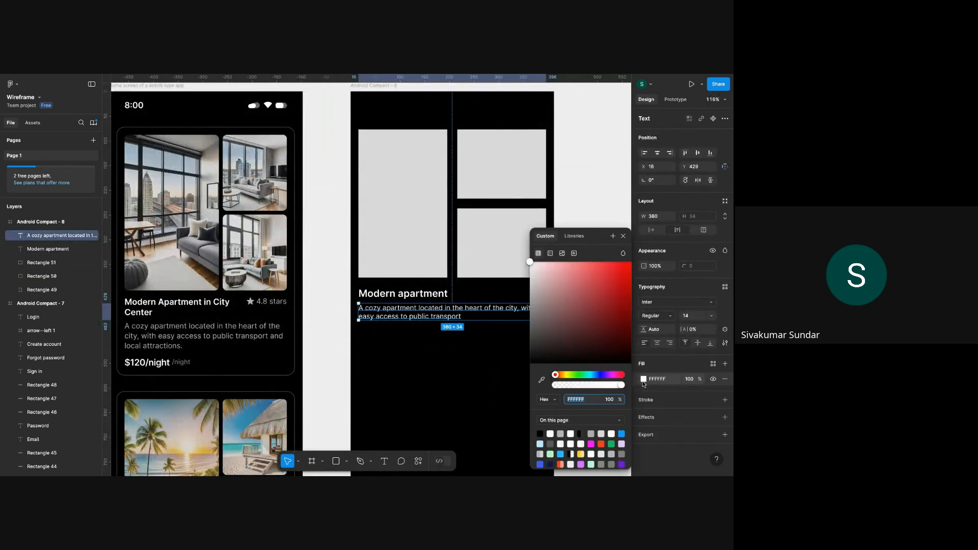
{"action": "left_click_drag", "start_coordinate": [540, 276], "coordinate": [527, 312]}
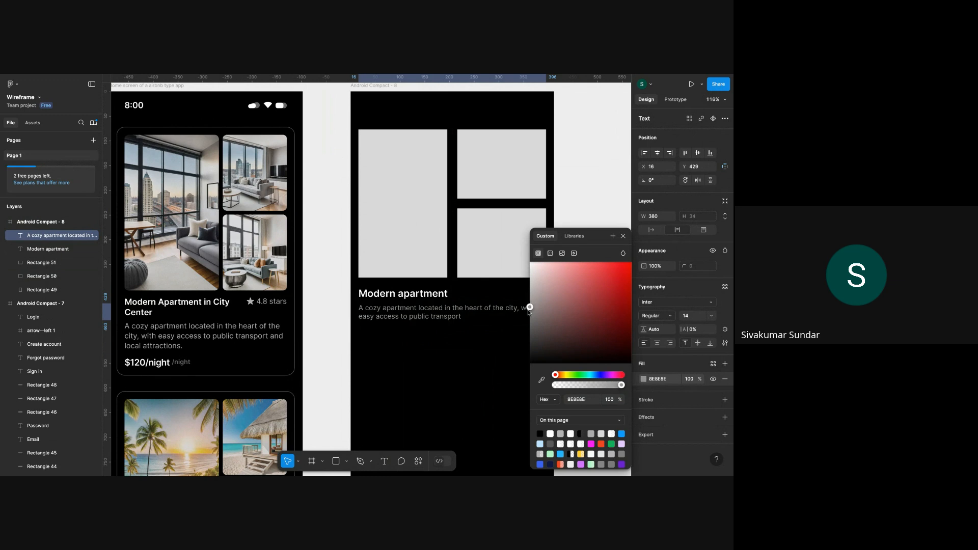
{"action": "left_click", "coordinate": [596, 186]}
Examine the reference home screen's apartment and bungalow listing cards, including their rating and price details.
{"action": "scroll", "coordinate": [456, 338], "scroll_direction": "down", "scroll_amount": 3}
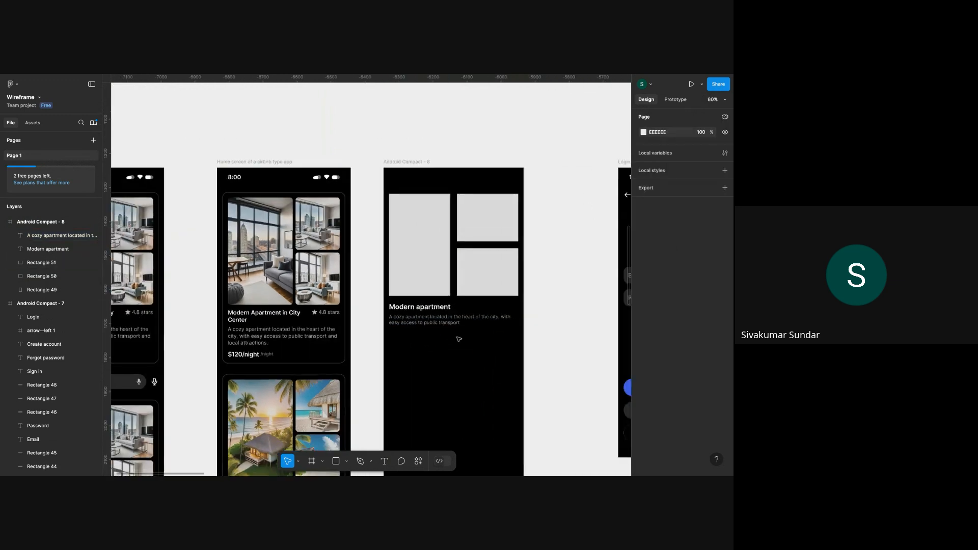
{"action": "scroll", "coordinate": [219, 358], "scroll_direction": "up", "scroll_amount": 2}
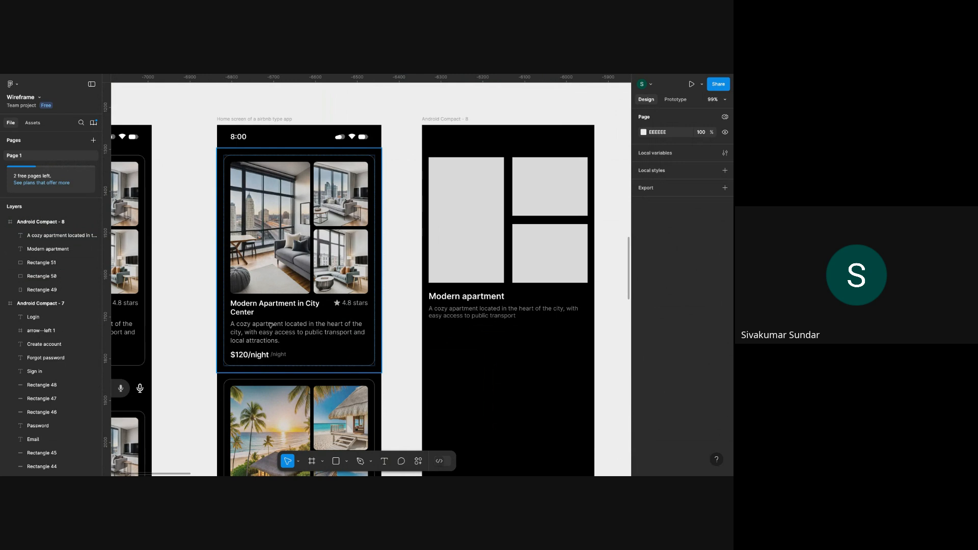
{"action": "left_click", "coordinate": [263, 247]}
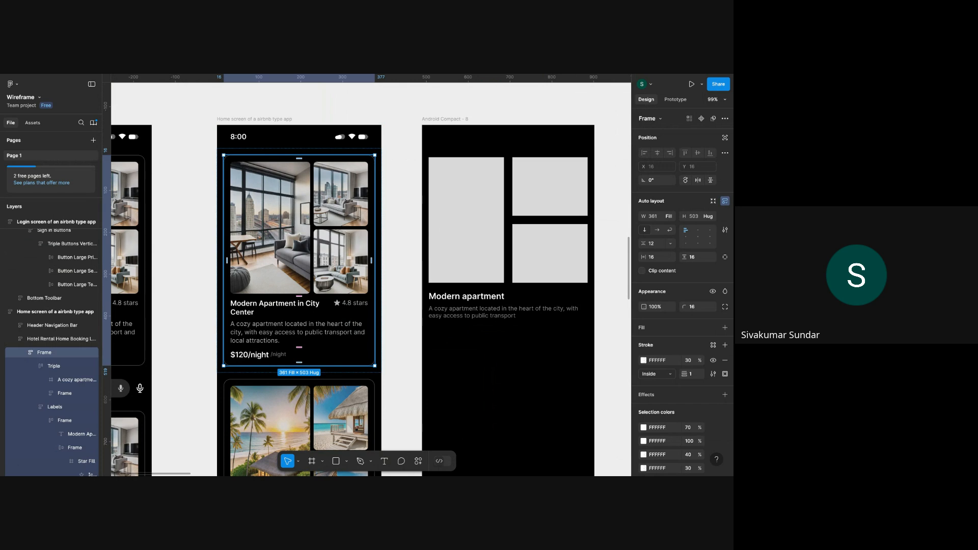
{"action": "scroll", "coordinate": [253, 419], "scroll_direction": "down", "scroll_amount": 5}
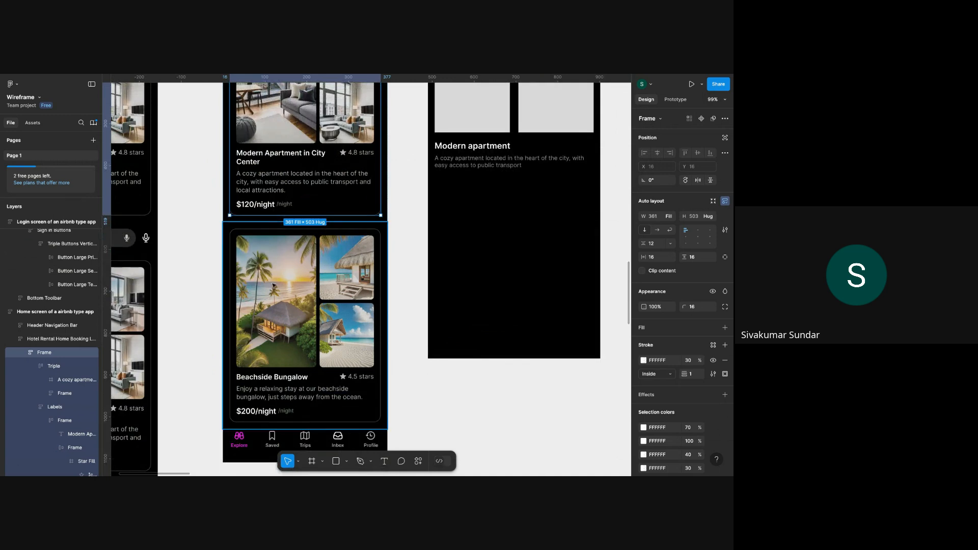
{"action": "scroll", "coordinate": [274, 286], "scroll_direction": "up", "scroll_amount": 1}
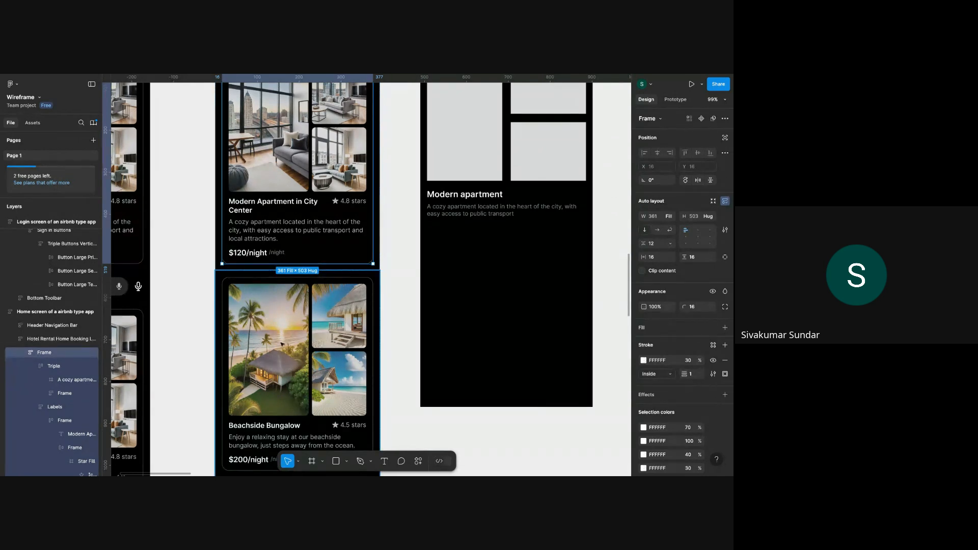
{"action": "scroll", "coordinate": [275, 308], "scroll_direction": "up", "scroll_amount": 1}
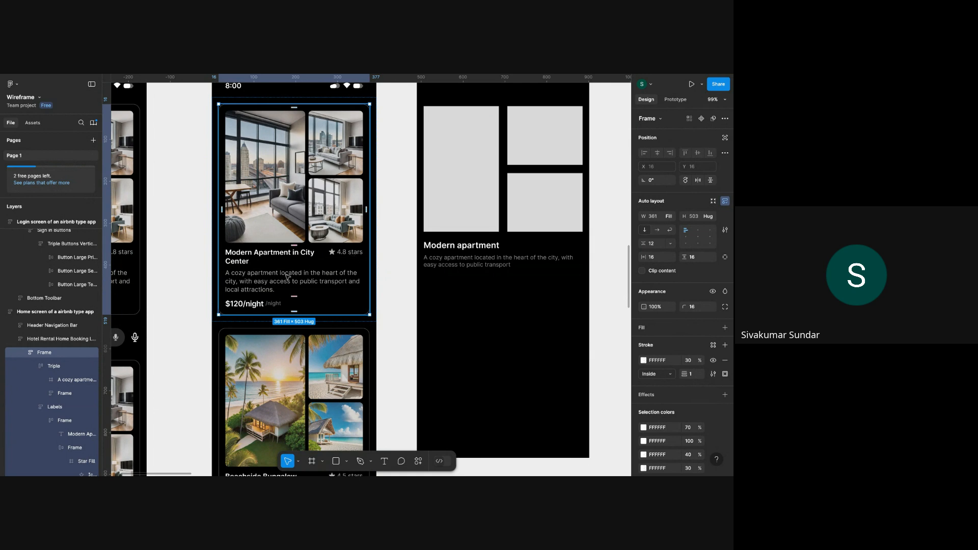
{"action": "left_click", "coordinate": [599, 261]}
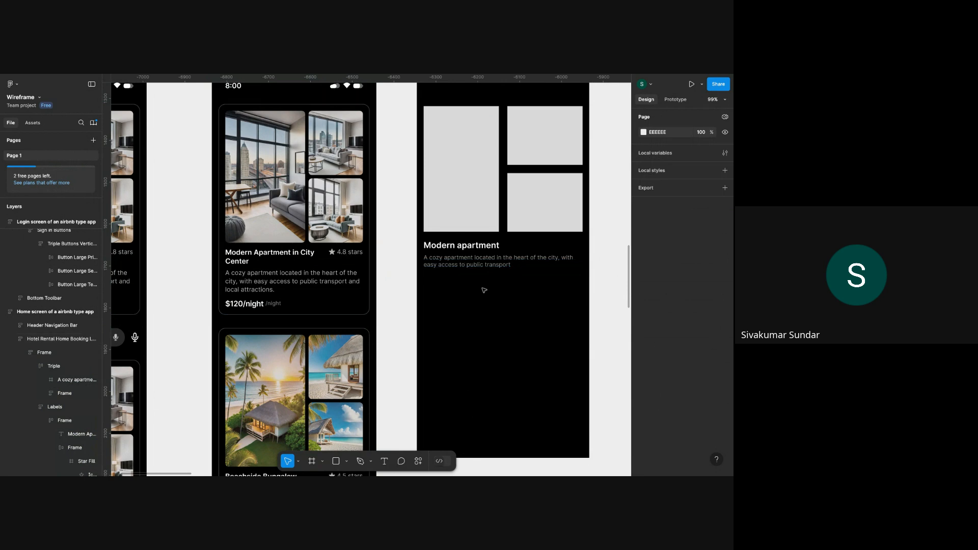
Add a star shape under the description at X 16, Y 483 and resize it to 20 × 20.
{"action": "left_click", "coordinate": [349, 462]}
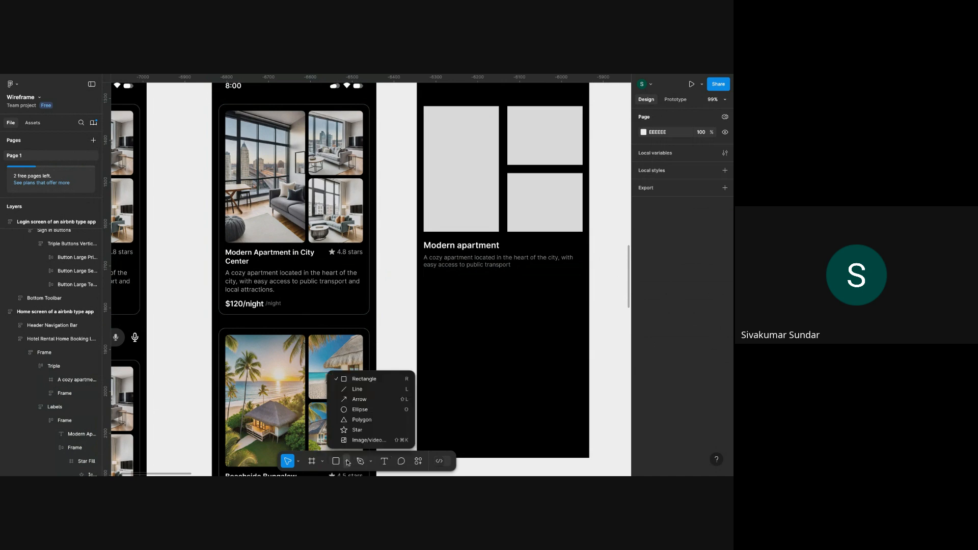
{"action": "left_click", "coordinate": [363, 429]}
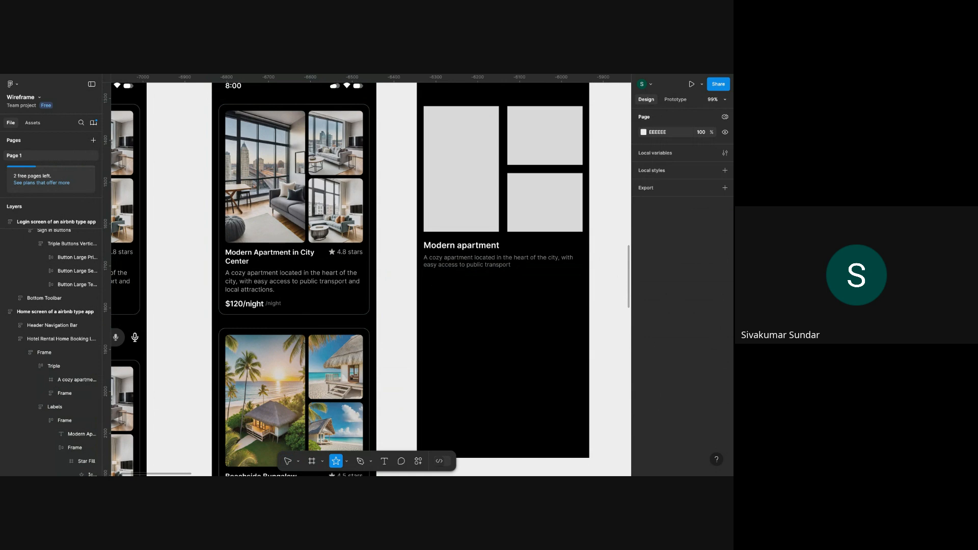
{"action": "left_click", "coordinate": [412, 264]}
{"action": "left_click_drag", "start_coordinate": [435, 288], "coordinate": [446, 300]}
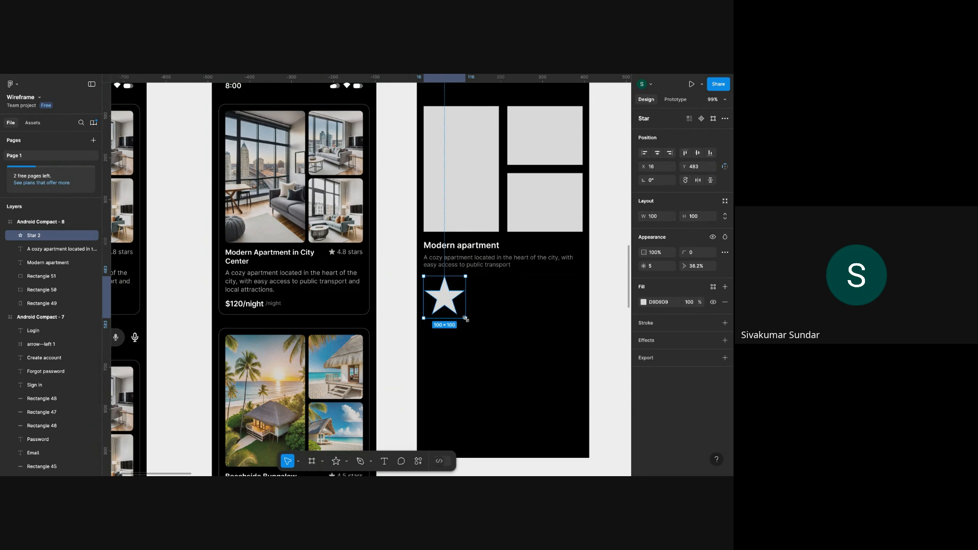
{"action": "left_click_drag", "start_coordinate": [465, 319], "coordinate": [432, 282]}
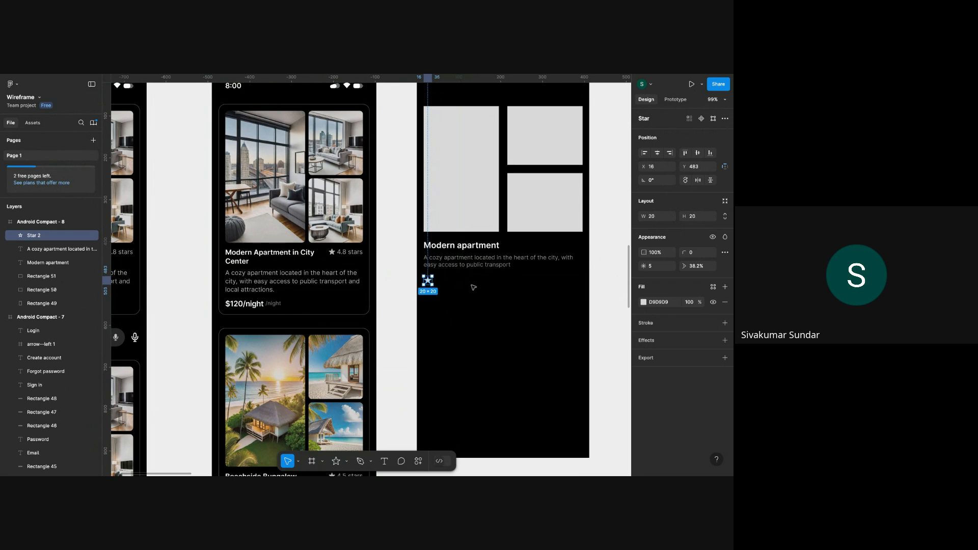
Change the star's fill color to yellow FFC013.
{"action": "left_click", "coordinate": [449, 292]}
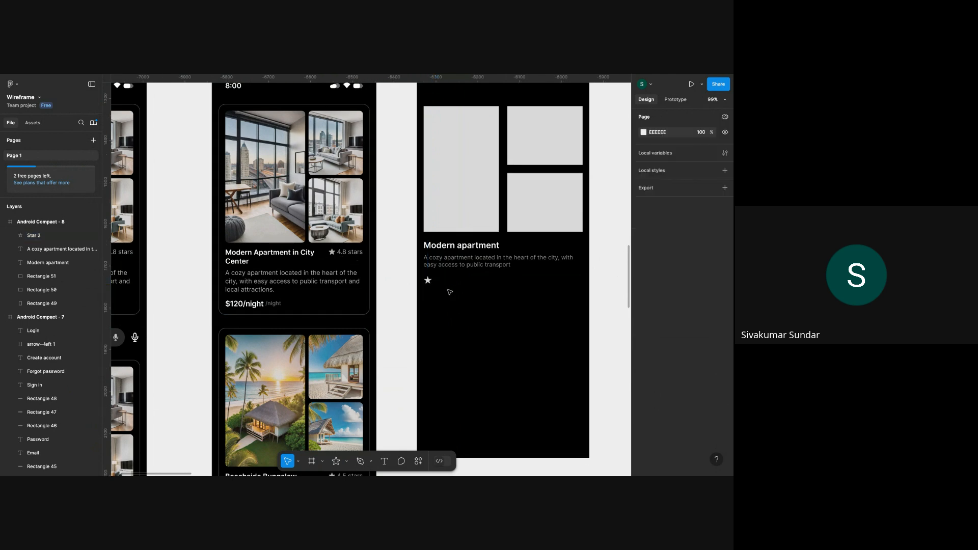
{"action": "left_click", "coordinate": [427, 280]}
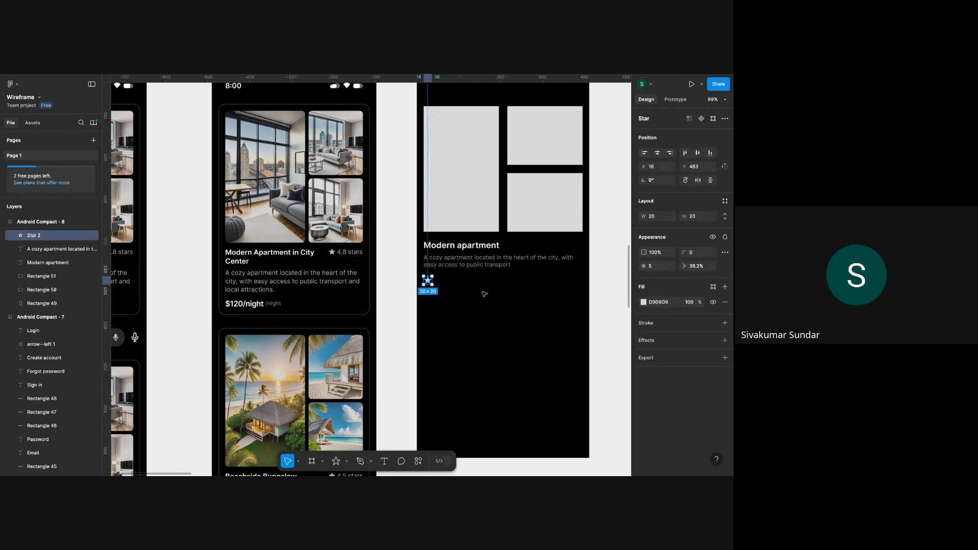
{"action": "left_click", "coordinate": [644, 303]}
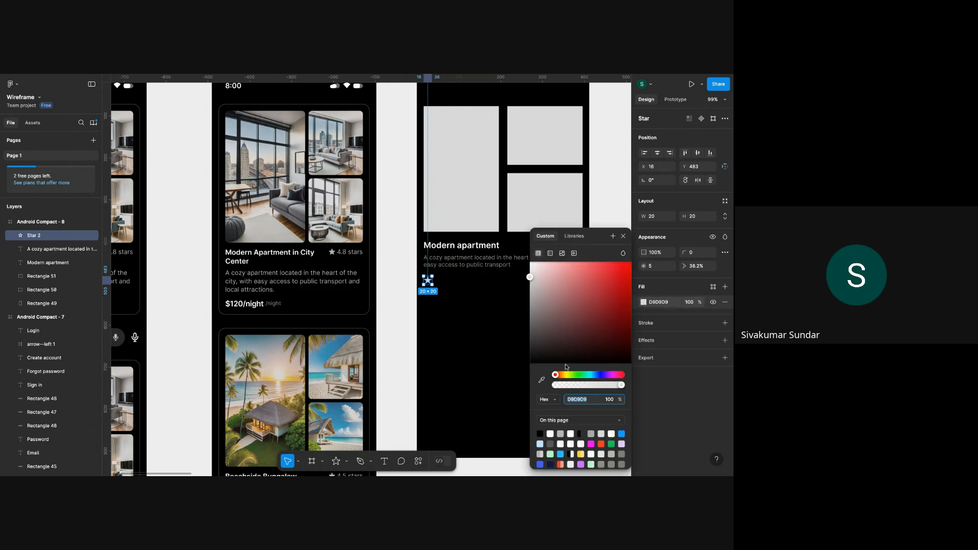
{"action": "left_click_drag", "start_coordinate": [556, 376], "coordinate": [563, 376]}
{"action": "left_click", "coordinate": [619, 269]}
{"action": "left_click_drag", "start_coordinate": [619, 272], "coordinate": [626, 260]}
{"action": "left_click", "coordinate": [612, 186]}
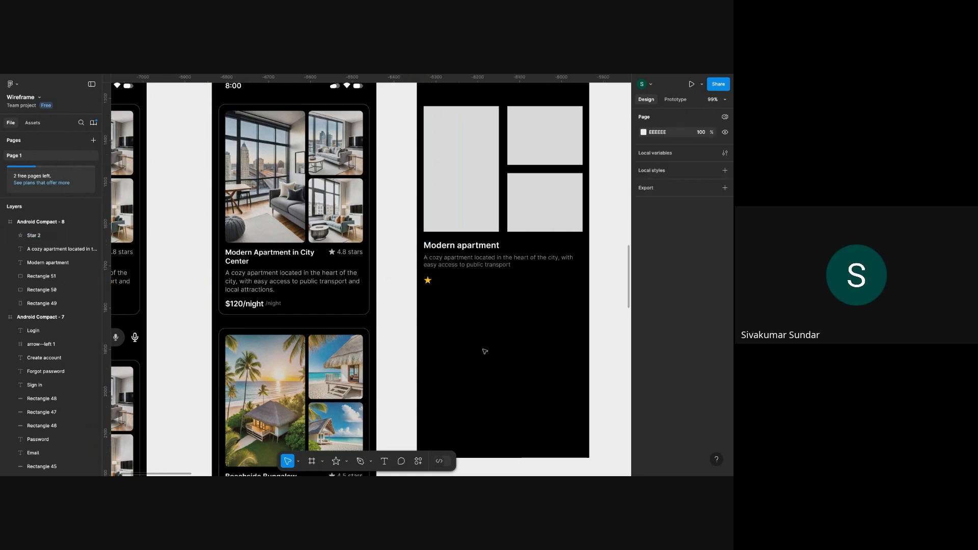
Move the star and the apartment description down together to open a gap under the Modern apartment title.
{"action": "left_click", "coordinate": [428, 280]}
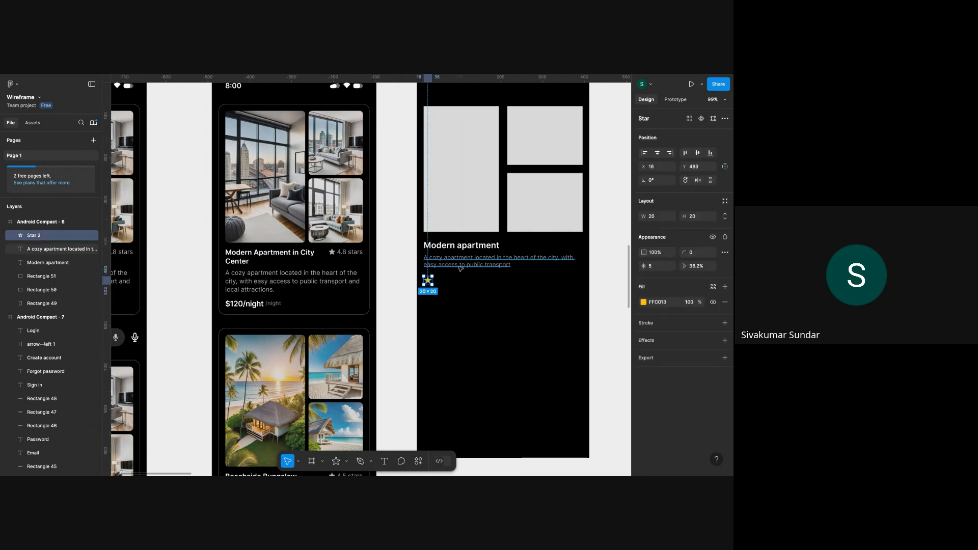
{"action": "scroll", "coordinate": [461, 267], "scroll_direction": "up", "scroll_amount": 1}
{"action": "scroll", "coordinate": [461, 268], "scroll_direction": "up", "scroll_amount": 3}
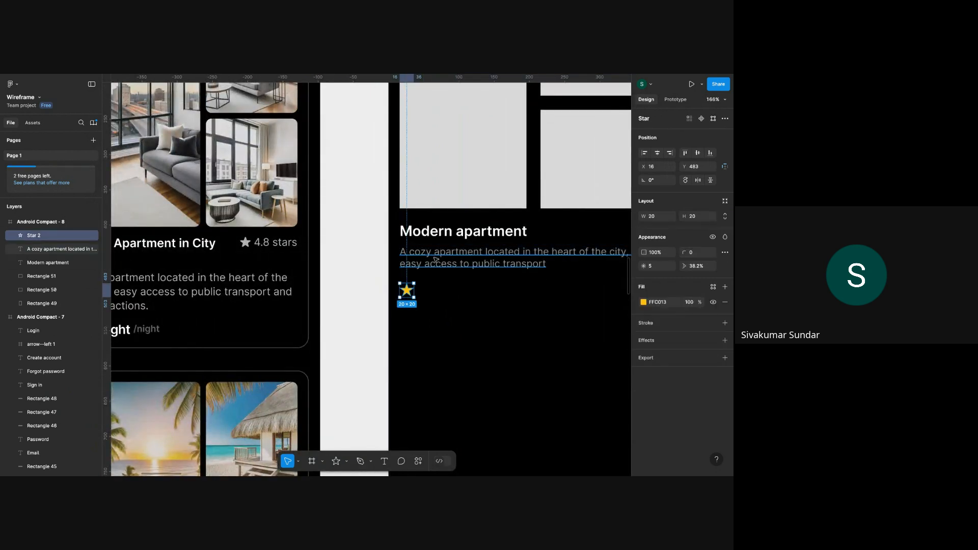
{"action": "left_click", "coordinate": [436, 259], "text": "shift"}
{"action": "left_click_drag", "start_coordinate": [436, 259], "coordinate": [441, 287]}
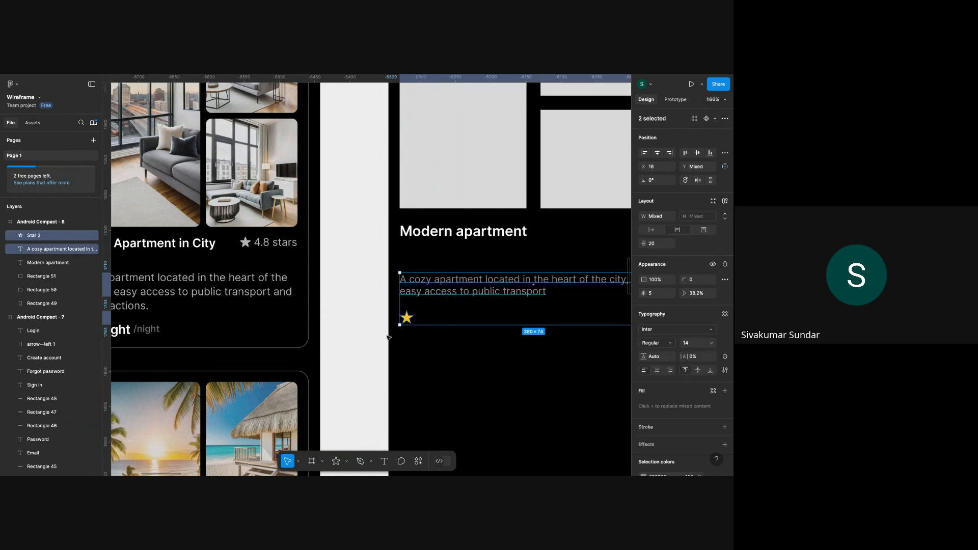
Move the star between the title and description, and place a copy of the description text beside it at X 43, Y 425.
{"action": "left_click", "coordinate": [406, 317]}
{"action": "left_click_drag", "start_coordinate": [410, 321], "coordinate": [447, 255]}
{"action": "left_click", "coordinate": [428, 285]}
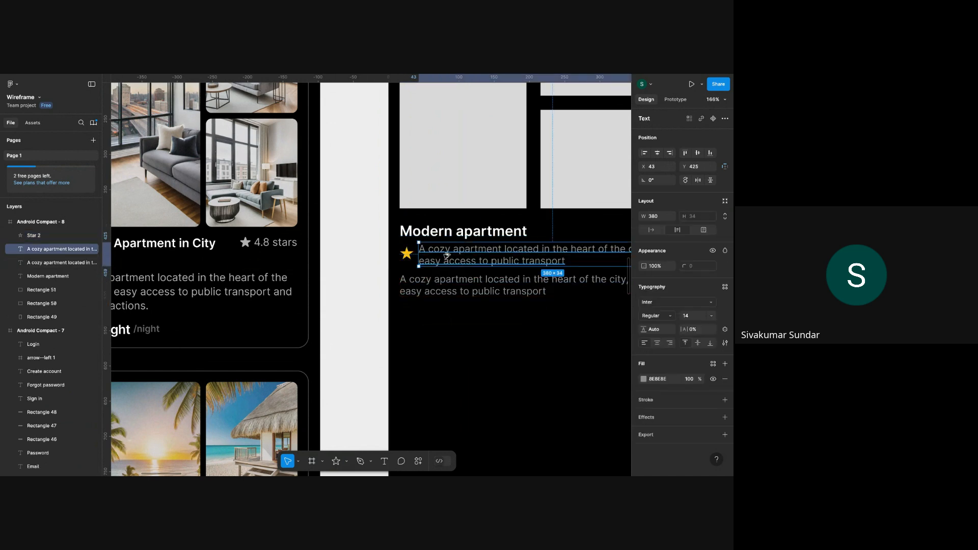
Replace the copied description text with 4.8 and lower it to Y 432 so it lines up with the star.
{"action": "double_click", "coordinate": [447, 254]}
{"action": "type", "text": "4.8"}
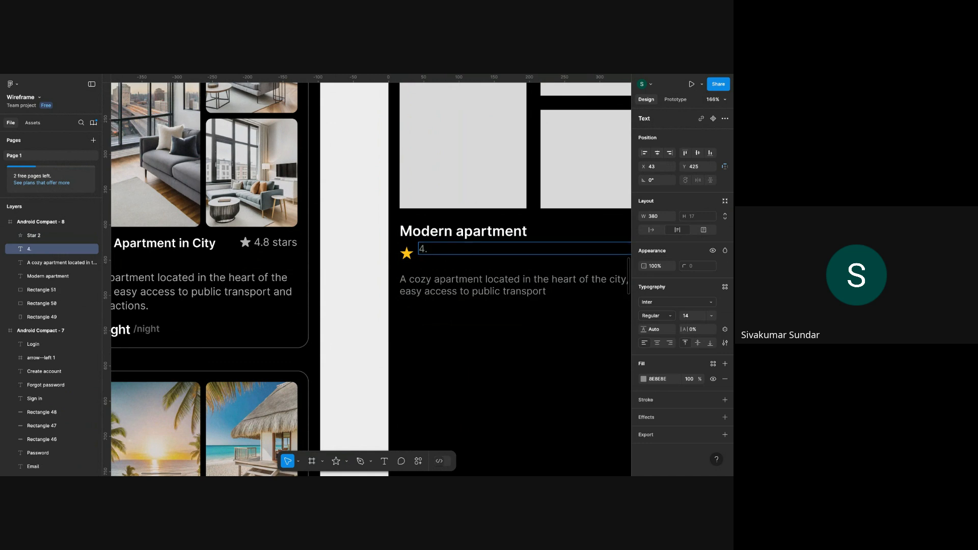
{"action": "left_click", "coordinate": [454, 344]}
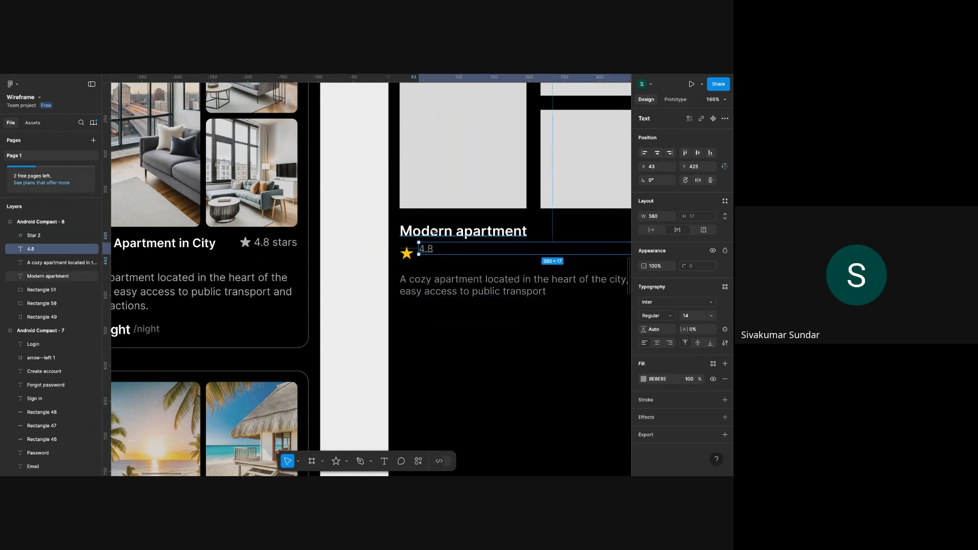
{"action": "double_click", "coordinate": [441, 249]}
{"action": "left_click", "coordinate": [442, 248]}
{"action": "type", "text": "s"}
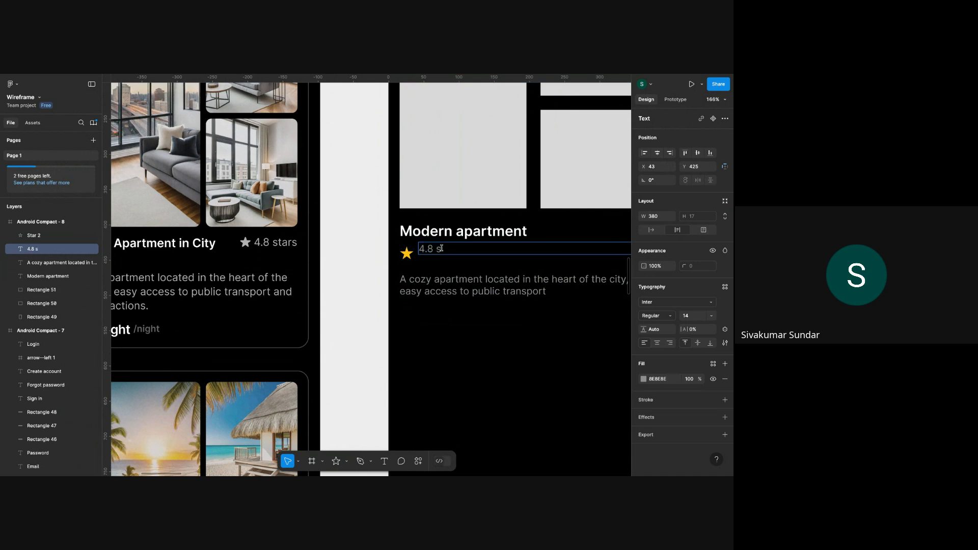
{"action": "key", "text": "BackSpace"}
{"action": "key", "text": "Escape"}
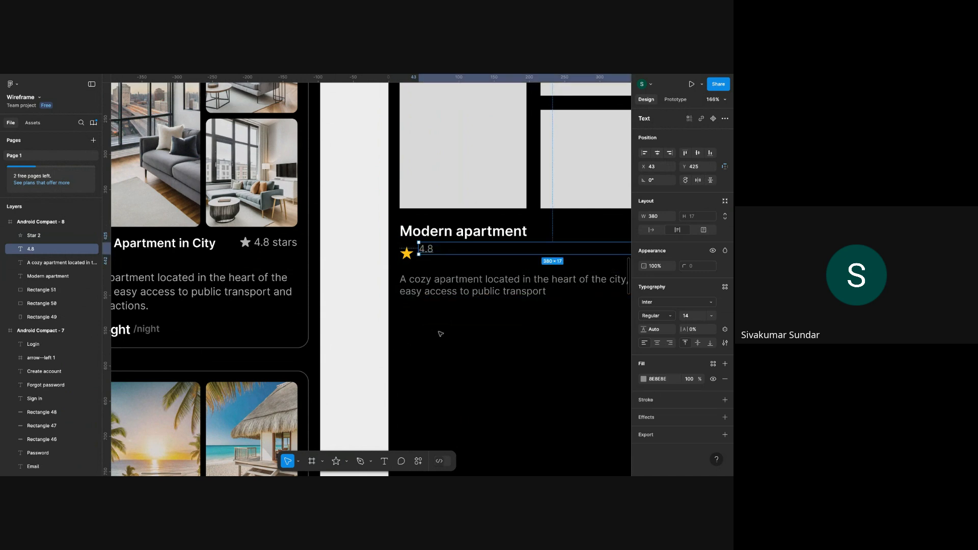
{"action": "scroll", "coordinate": [439, 332], "scroll_direction": "down", "scroll_amount": 3}
{"action": "left_click_drag", "start_coordinate": [433, 267], "coordinate": [432, 271]}
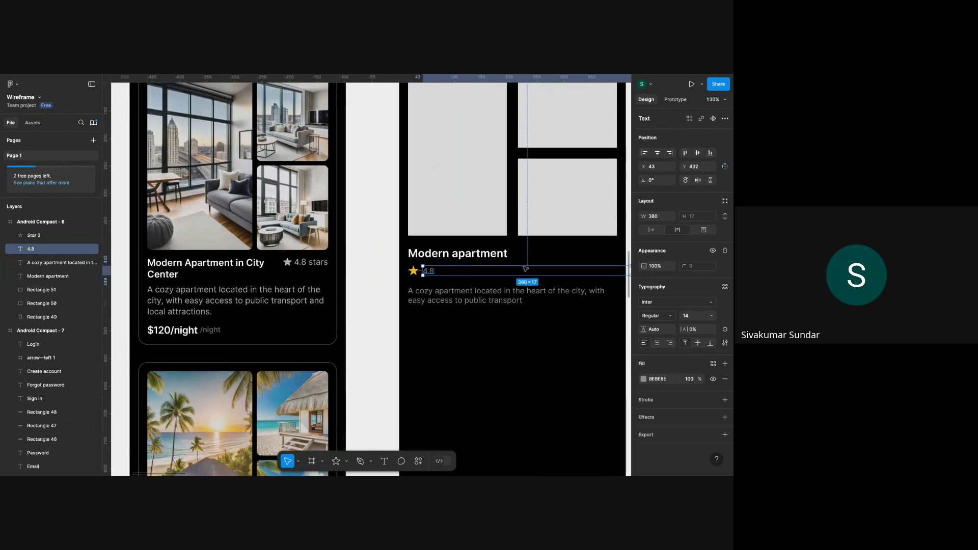
Try the Light and Medium font weights on the 4.8 rating text, returning it to Regular.
{"action": "left_click", "coordinate": [667, 318]}
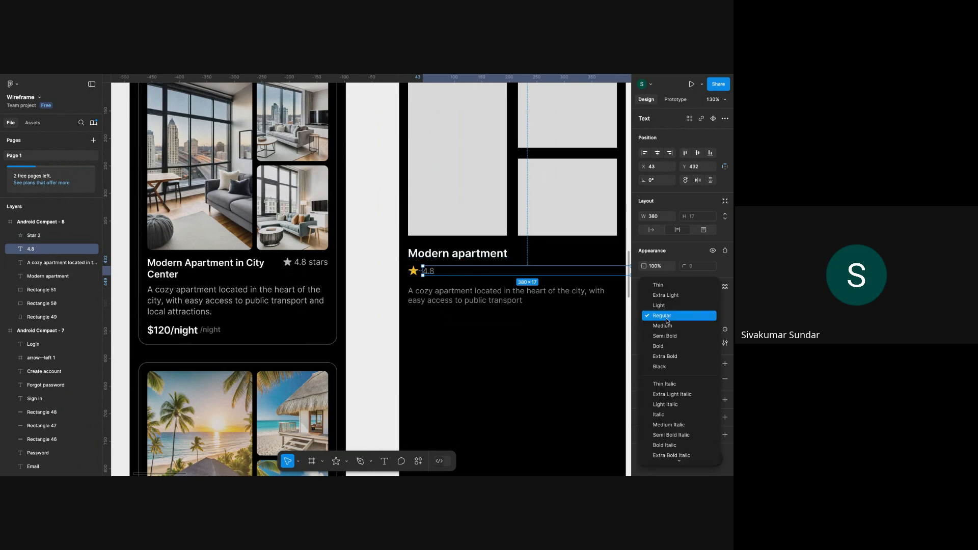
{"action": "left_click", "coordinate": [662, 305]}
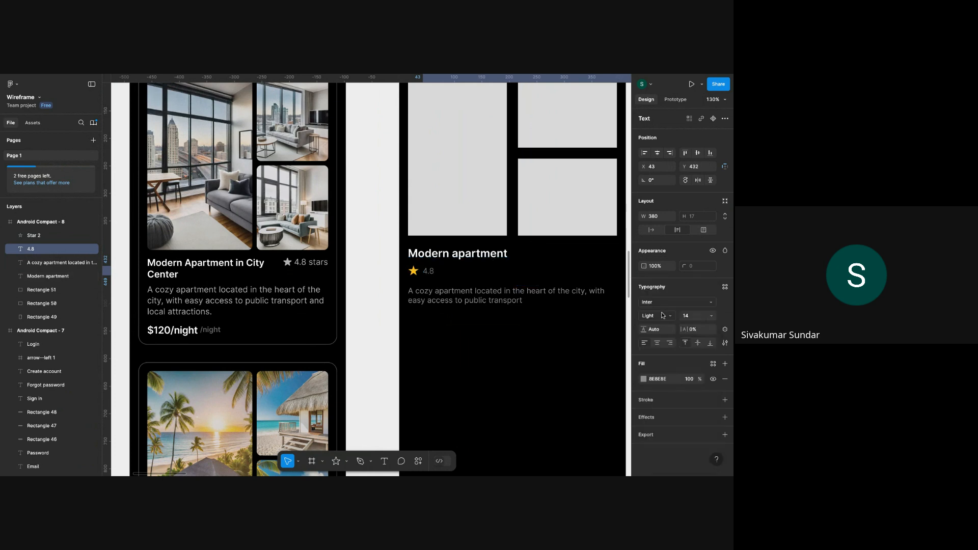
{"action": "left_click", "coordinate": [663, 319]}
{"action": "left_click", "coordinate": [662, 326]}
{"action": "left_click", "coordinate": [664, 318]}
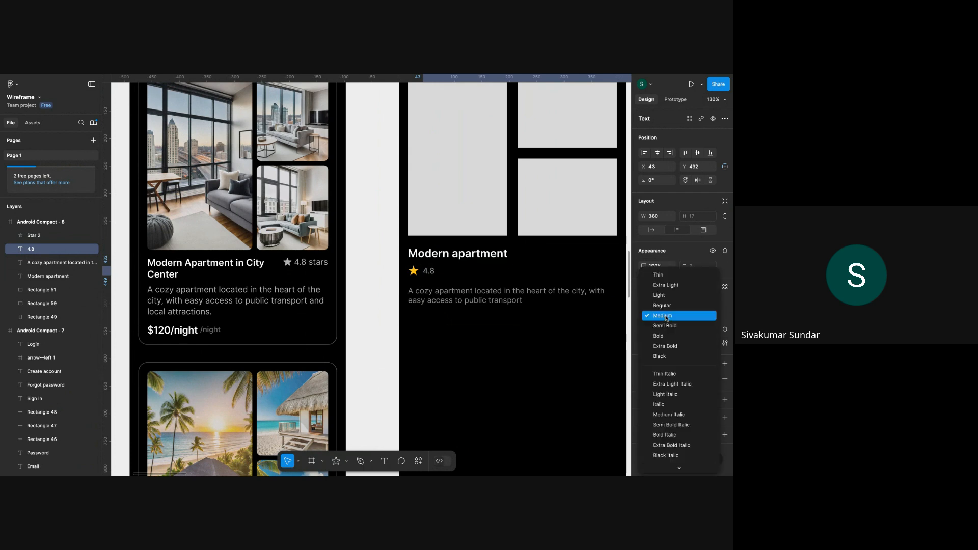
{"action": "left_click", "coordinate": [669, 314]}
Change the 4.8 rating text's fill color to white FFFFFF.
{"action": "left_click", "coordinate": [643, 379]}
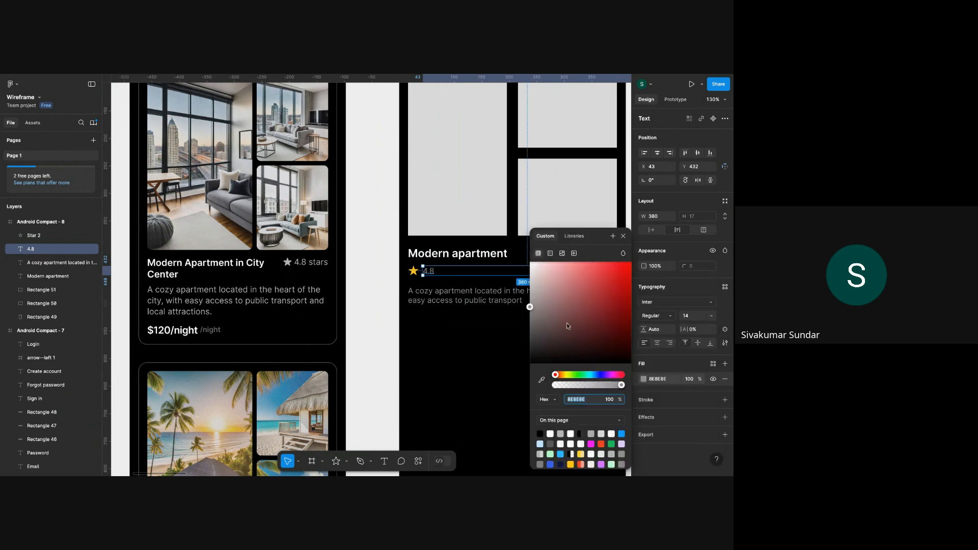
{"action": "left_click_drag", "start_coordinate": [550, 277], "coordinate": [528, 261]}
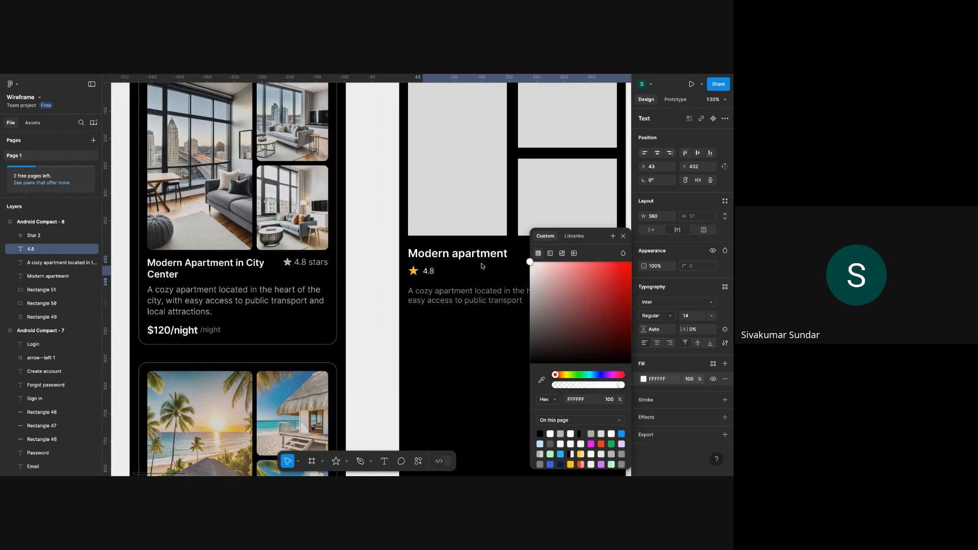
{"action": "left_click", "coordinate": [438, 335]}
Move the apartment description up to Y 462 so the star has equal 11-pixel spacing above and below.
{"action": "left_click", "coordinate": [448, 294]}
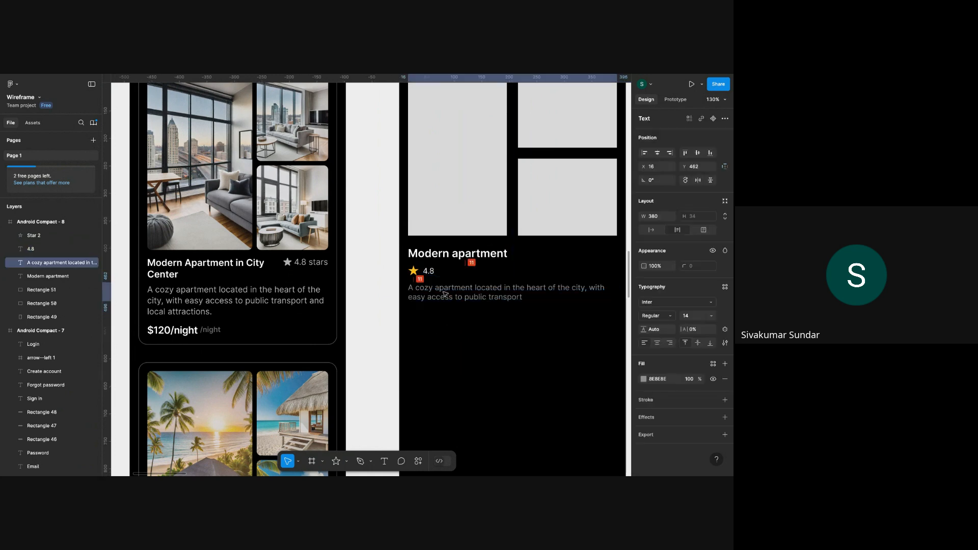
{"action": "left_click", "coordinate": [434, 372]}
{"action": "scroll", "coordinate": [434, 372], "scroll_direction": "down", "scroll_amount": 3}
{"action": "scroll", "coordinate": [436, 341], "scroll_direction": "up", "scroll_amount": 4}
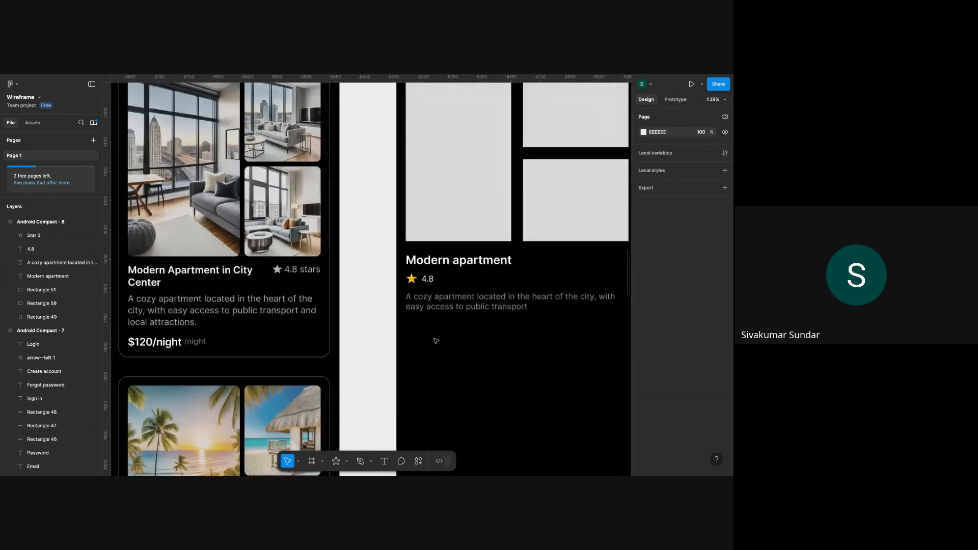
Shift the 4.8 rating text closer to the star at X 40 and set its text box to auto width.
{"action": "left_click", "coordinate": [424, 301]}
{"action": "left_click", "coordinate": [411, 279]}
{"action": "left_click", "coordinate": [428, 280], "text": "shift"}
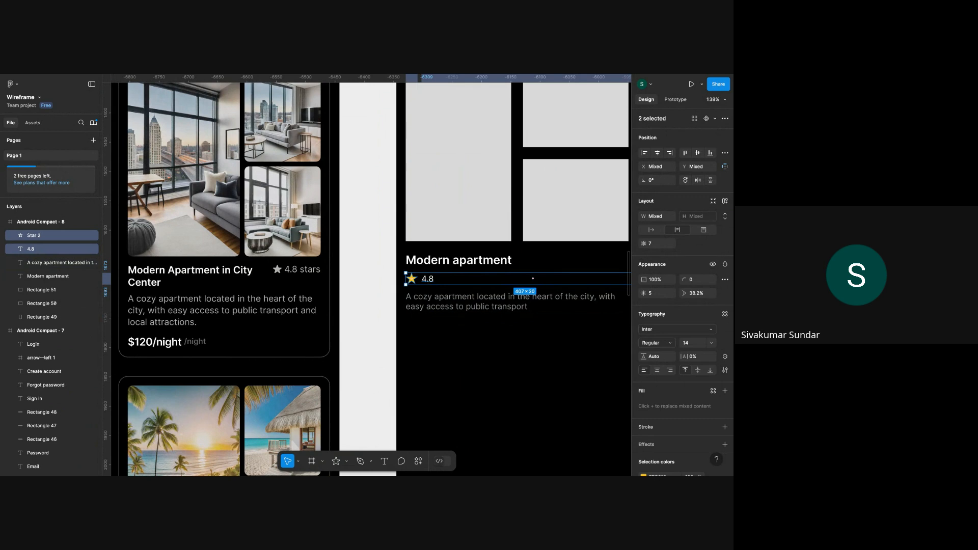
{"action": "scroll", "coordinate": [430, 334], "scroll_direction": "up", "scroll_amount": 3}
{"action": "left_click", "coordinate": [430, 334]}
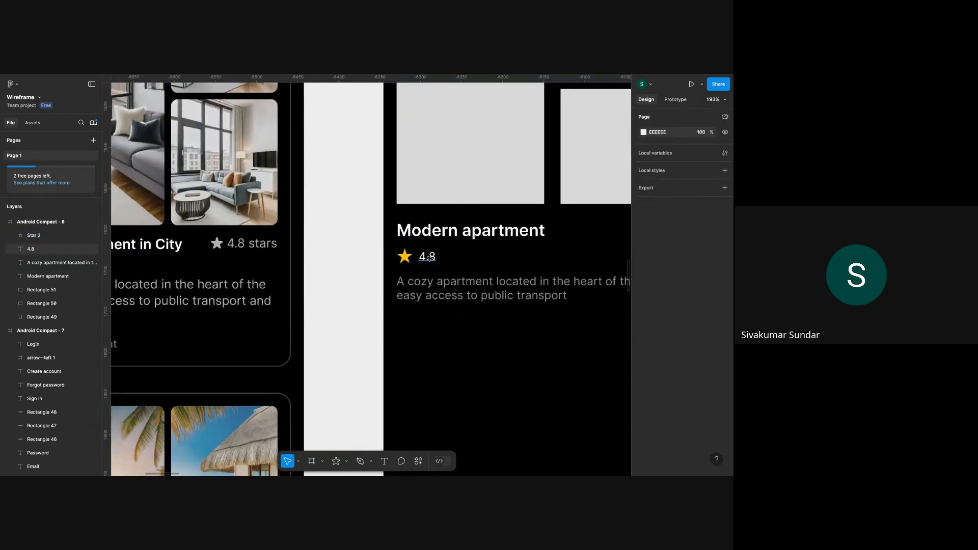
{"action": "left_click", "coordinate": [429, 258]}
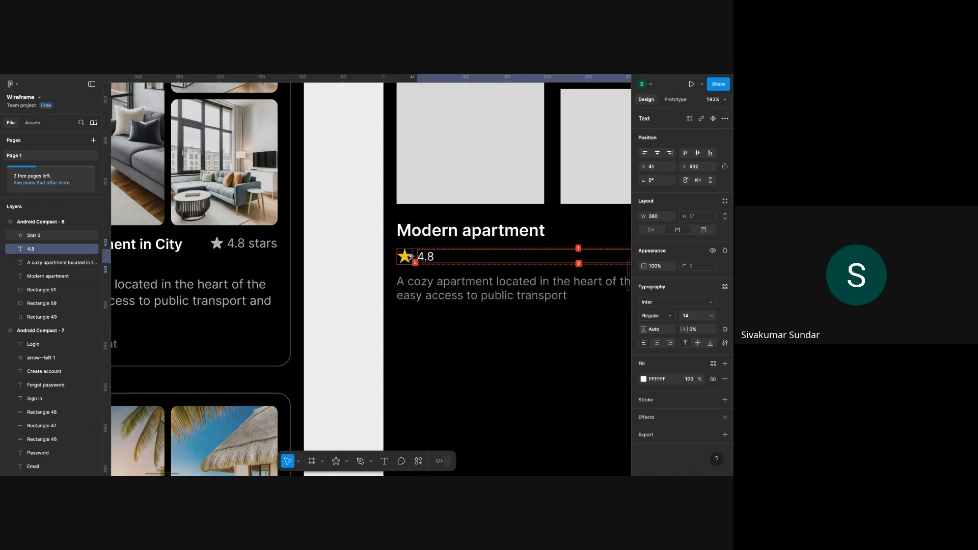
{"action": "key", "text": "Left"}
{"action": "key", "text": "Left"}
{"action": "key", "text": "Left"}
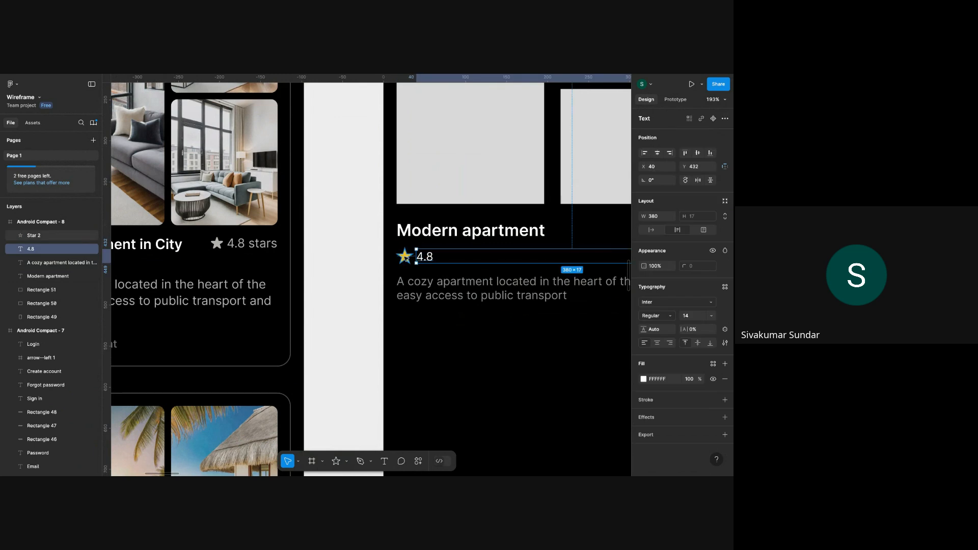
{"action": "left_click", "coordinate": [649, 231]}
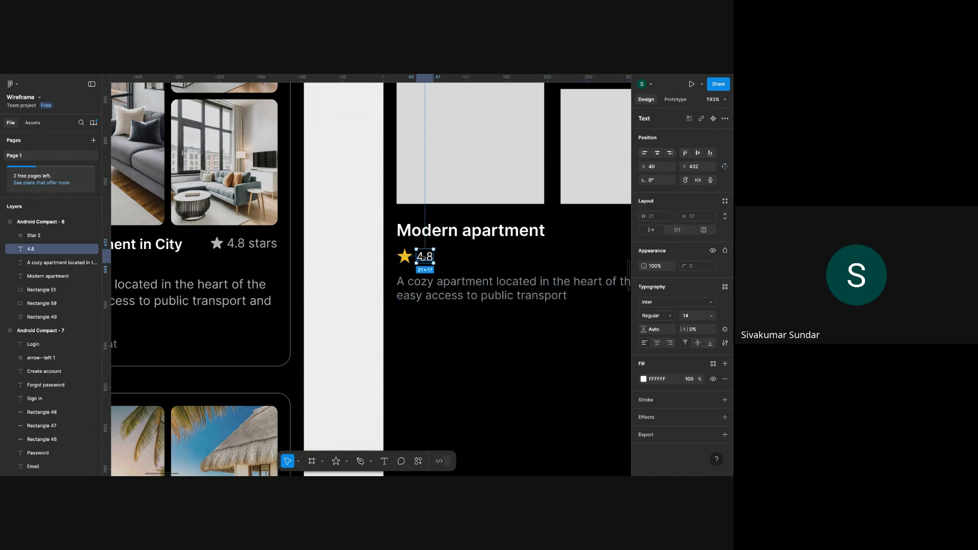
{"action": "left_click", "coordinate": [405, 257], "text": "shift"}
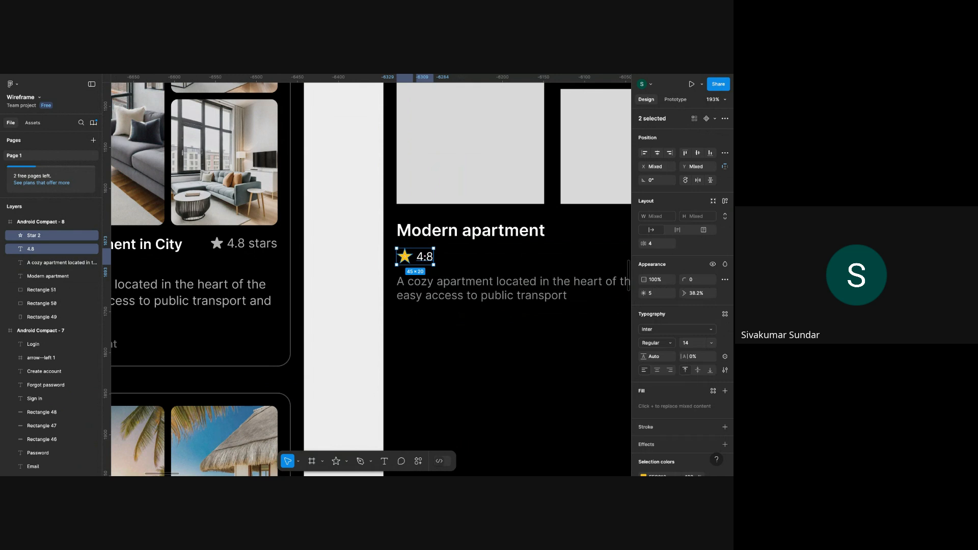
{"action": "left_click", "coordinate": [475, 263]}
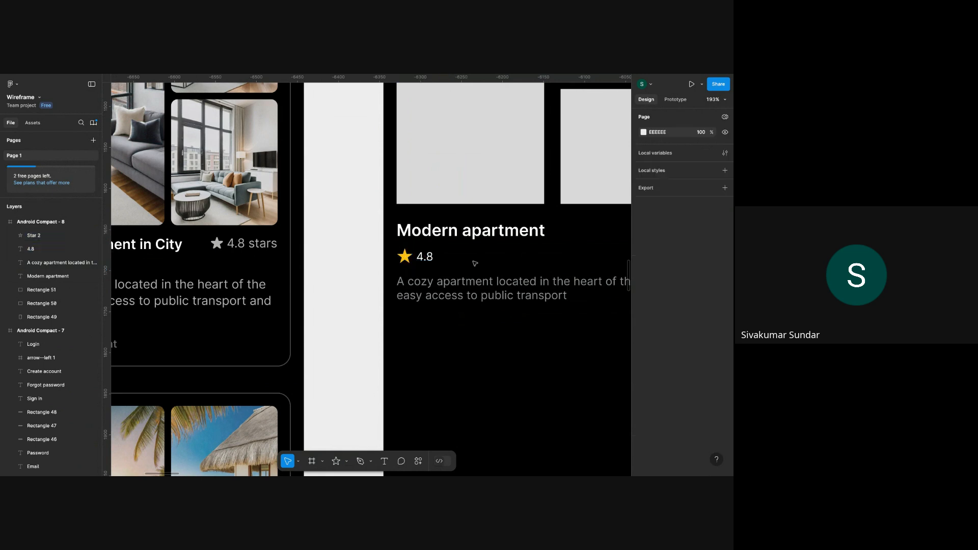
{"action": "left_click", "coordinate": [432, 259]}
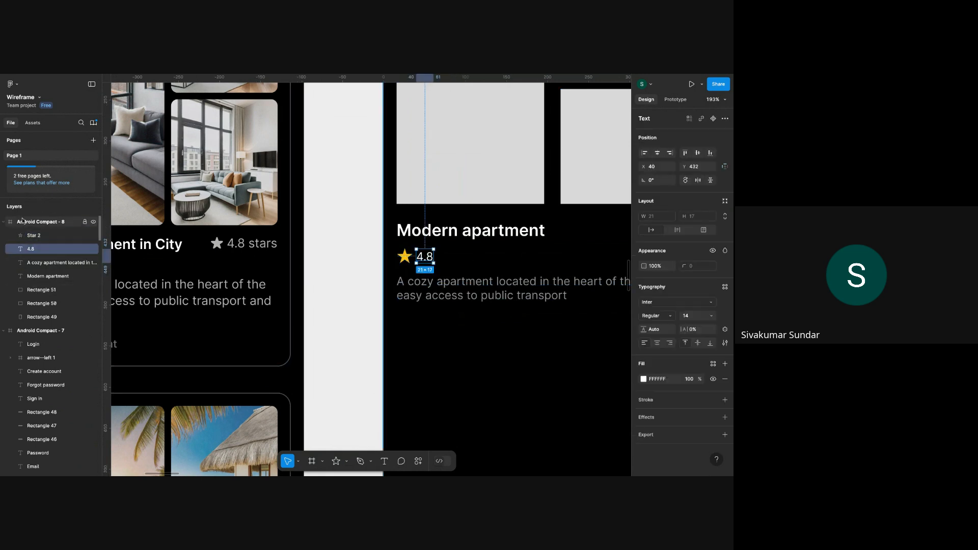
{"action": "left_click", "coordinate": [405, 256]}
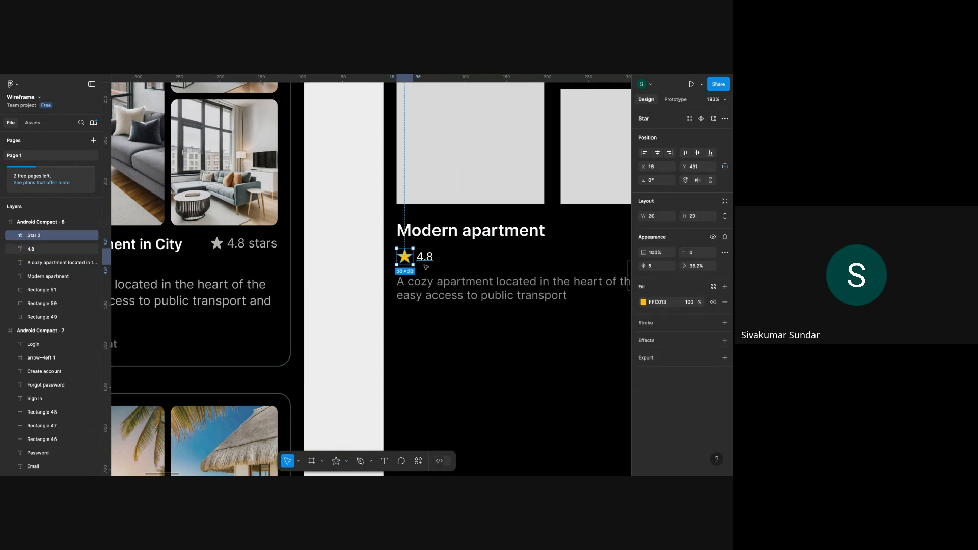
{"action": "left_click", "coordinate": [425, 261]}
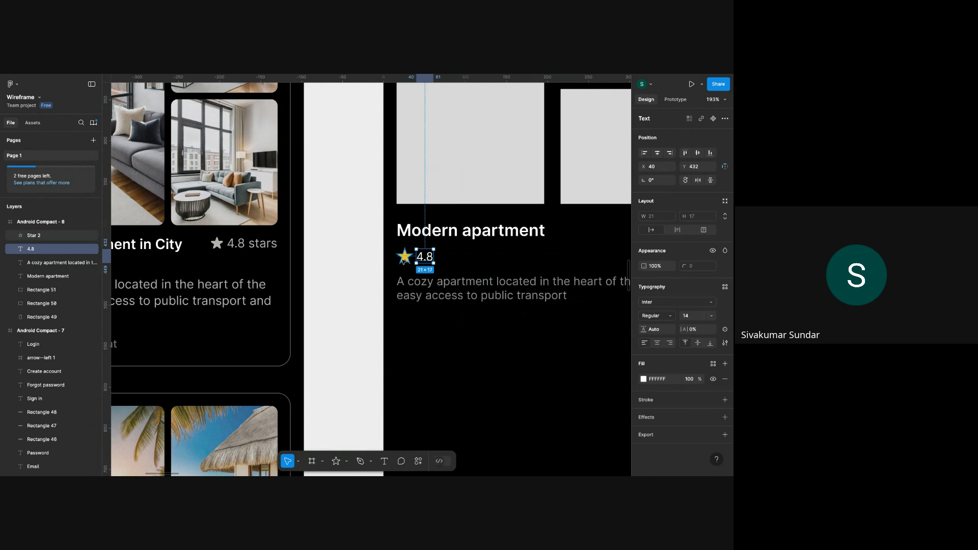
{"action": "left_click", "coordinate": [405, 257], "text": "shift"}
{"action": "key", "text": "Escape"}
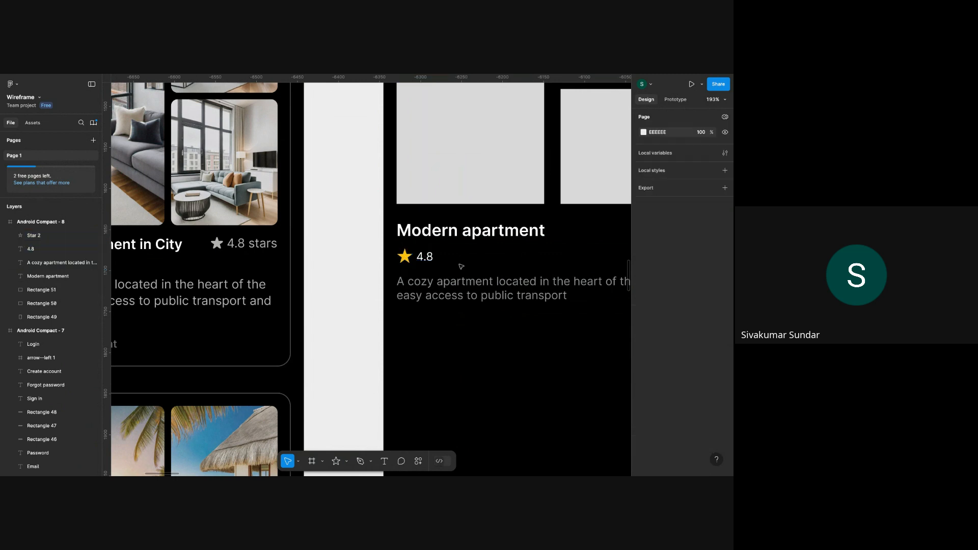
{"action": "left_click", "coordinate": [428, 257]}
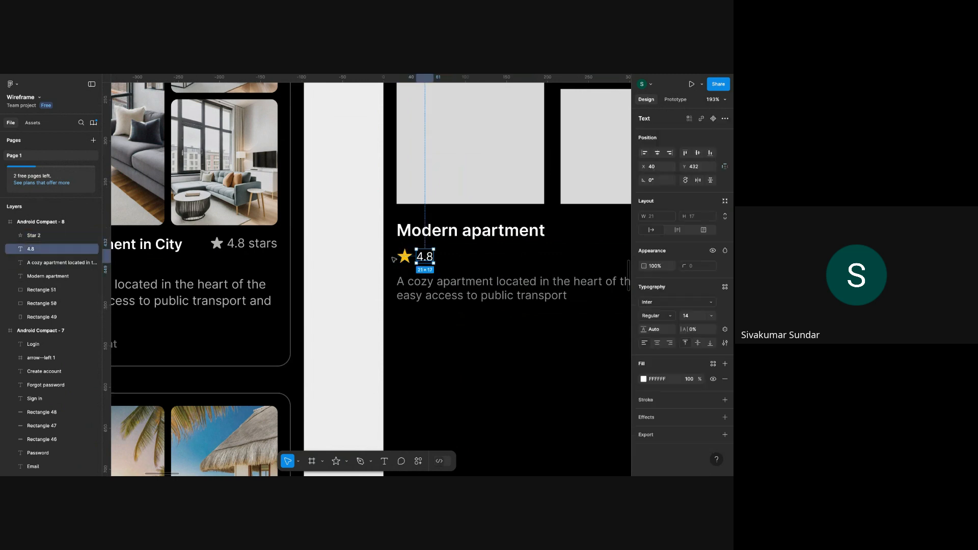
{"action": "left_click", "coordinate": [403, 257], "text": "shift"}
{"action": "left_click", "coordinate": [457, 263]}
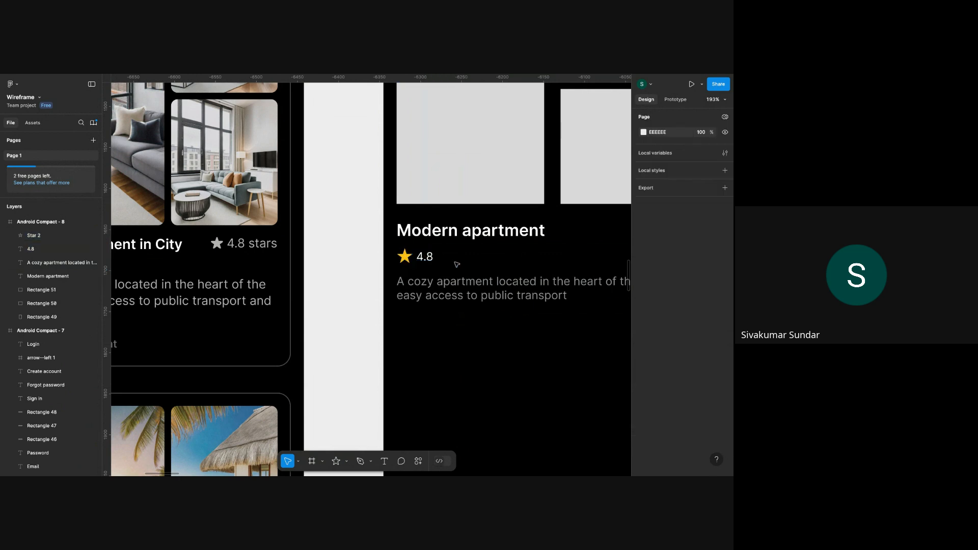
Group the star with the 4.8 rating text and ungroup them again.
{"action": "left_click", "coordinate": [427, 257]}
{"action": "left_click", "coordinate": [403, 256]}
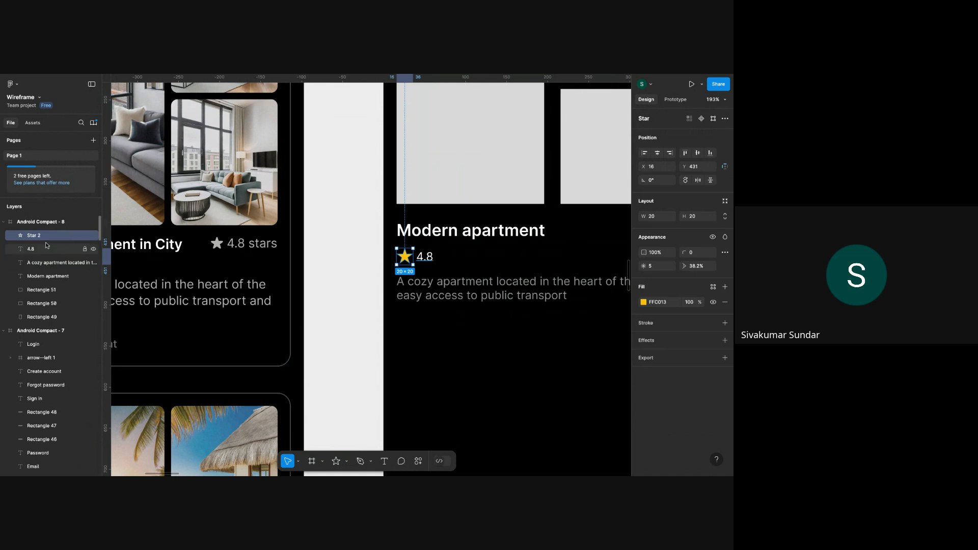
{"action": "left_click", "coordinate": [32, 248], "text": "shift"}
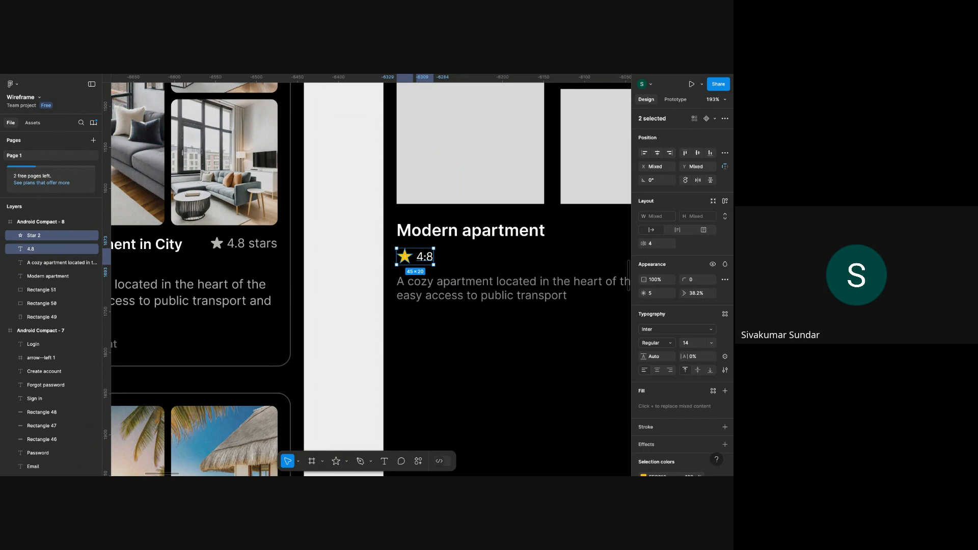
{"action": "key", "text": "ctrl+g"}
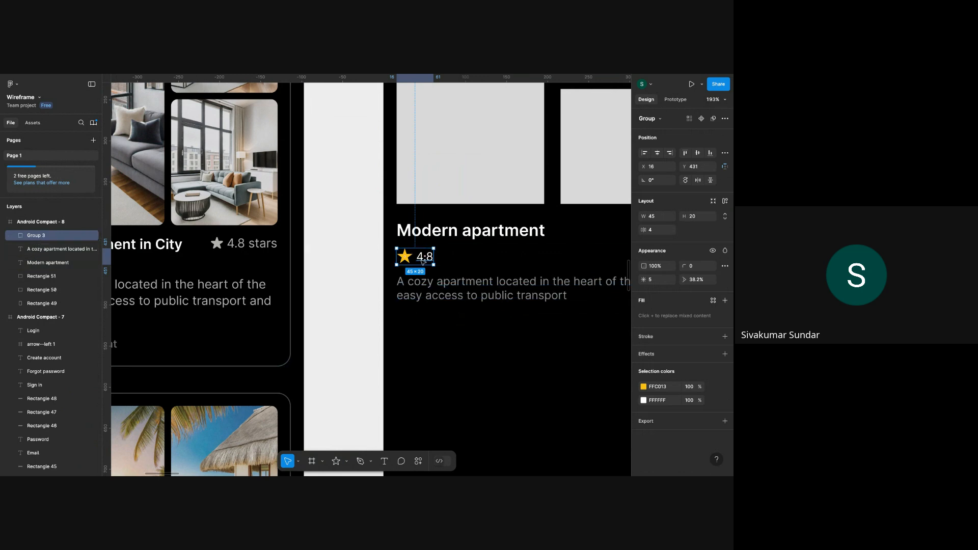
{"action": "key", "text": "ctrl+shift+g"}
{"action": "left_click", "coordinate": [488, 256]}
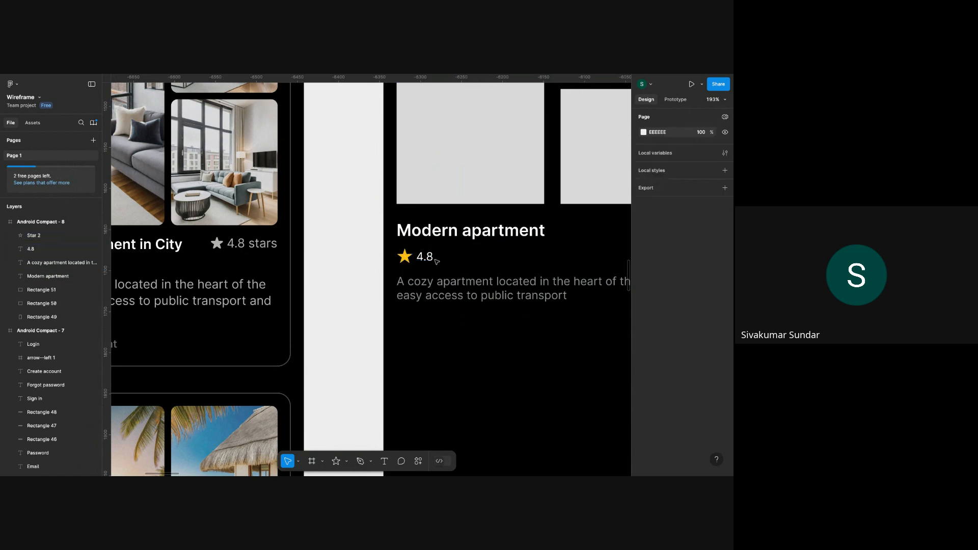
Try the star and 4.8 text as a group, expand its layers to inspect them, and ungroup it.
{"action": "left_click", "coordinate": [431, 260]}
{"action": "left_click", "coordinate": [406, 258], "text": "shift"}
{"action": "scroll", "coordinate": [406, 258], "scroll_direction": "up", "scroll_amount": 5}
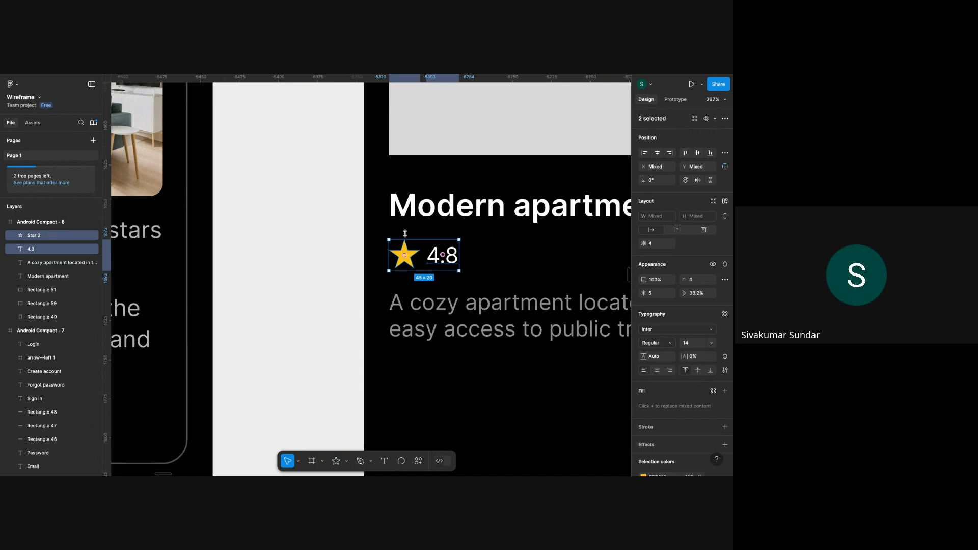
{"action": "scroll", "coordinate": [405, 233], "scroll_direction": "up", "scroll_amount": 3}
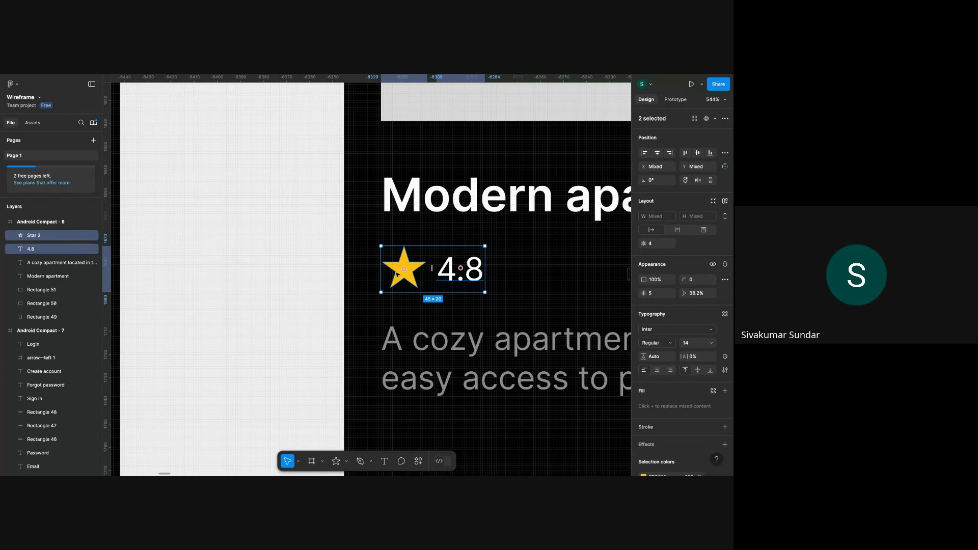
{"action": "scroll", "coordinate": [533, 260], "scroll_direction": "down", "scroll_amount": 3}
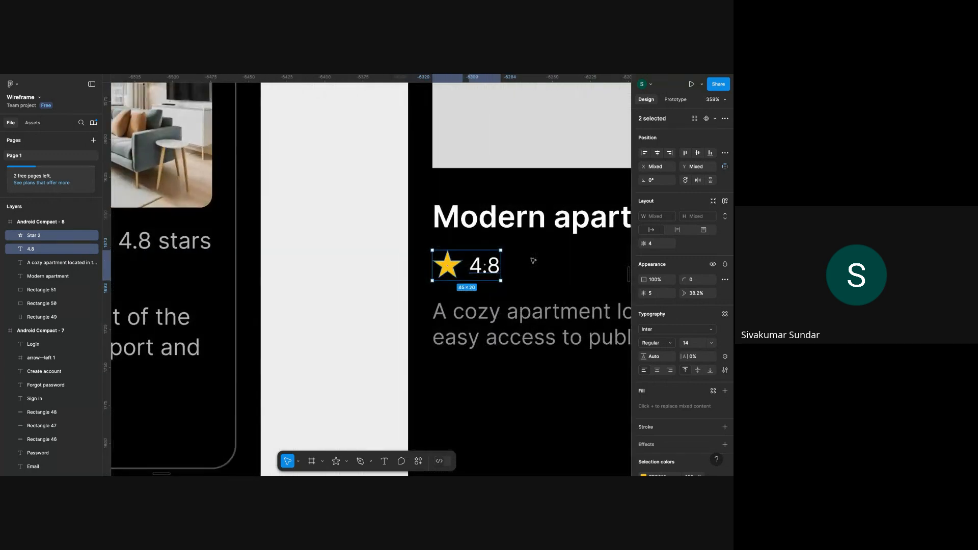
{"action": "scroll", "coordinate": [496, 280], "scroll_direction": "up", "scroll_amount": 3}
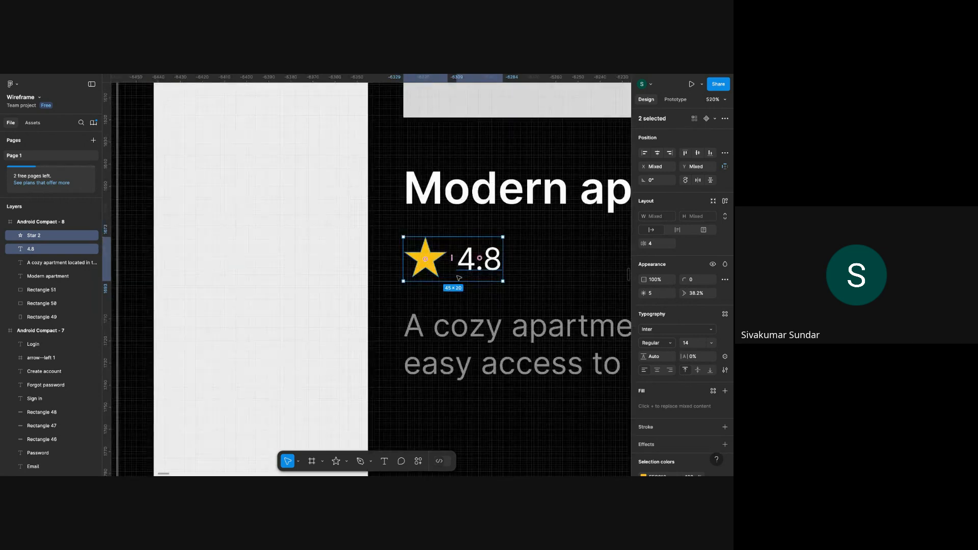
{"action": "key", "text": "ctrl+g"}
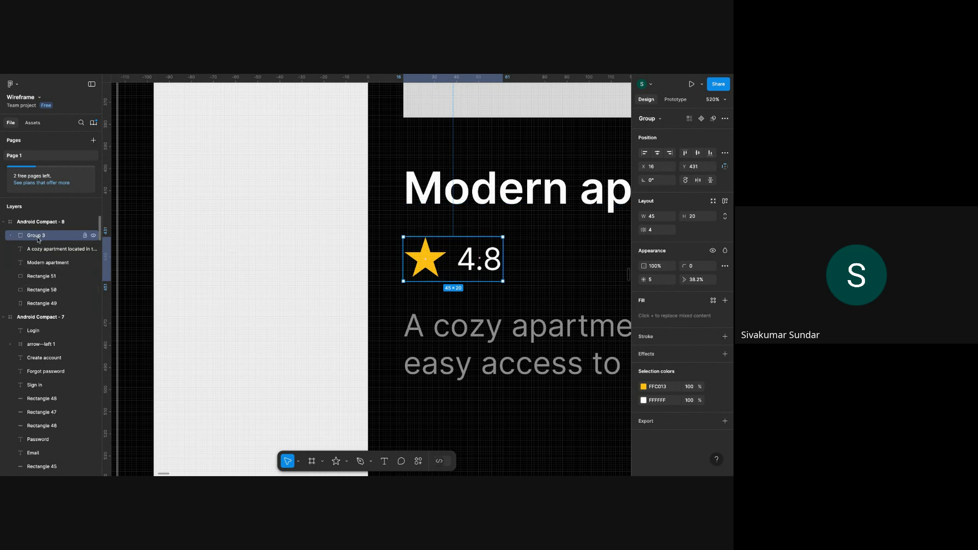
{"action": "left_click", "coordinate": [10, 236]}
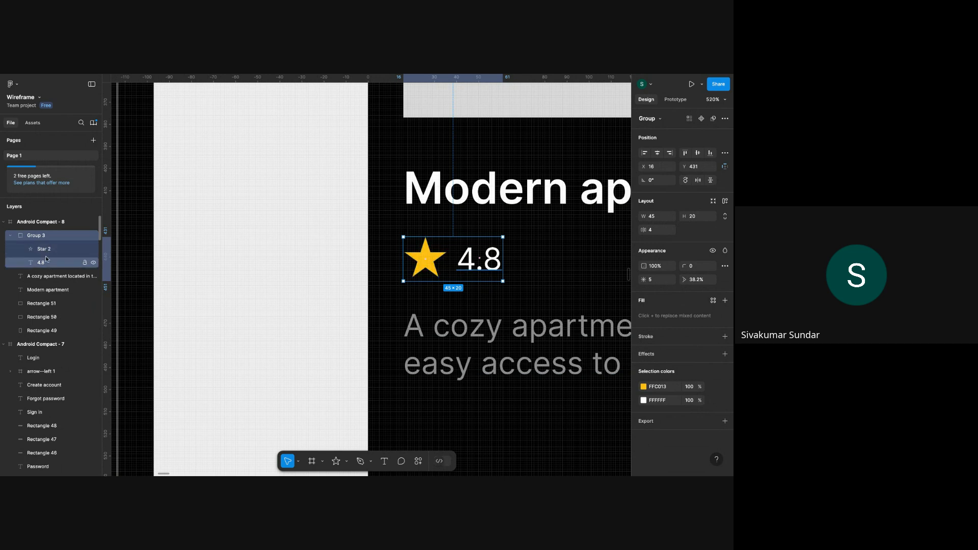
{"action": "left_click", "coordinate": [10, 236]}
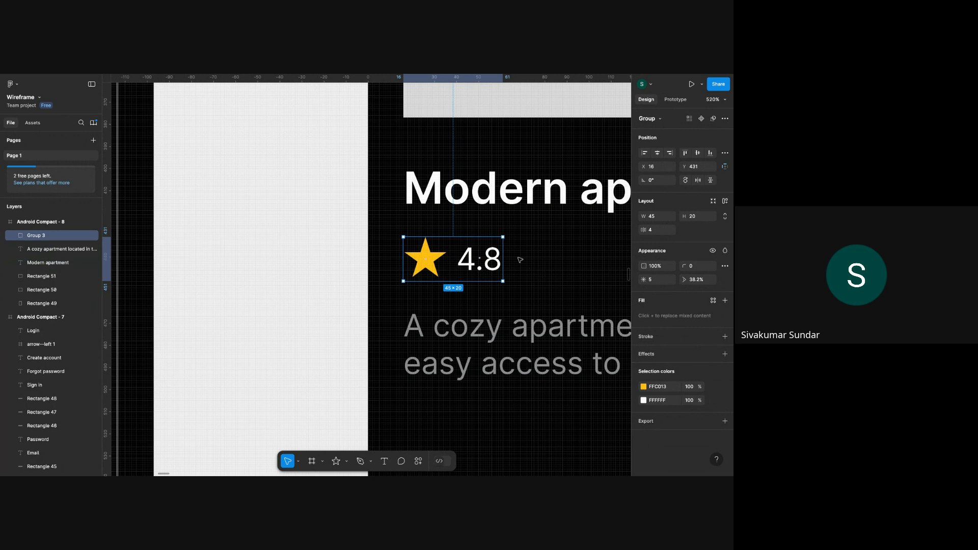
{"action": "key", "text": "ctrl+shift+g"}
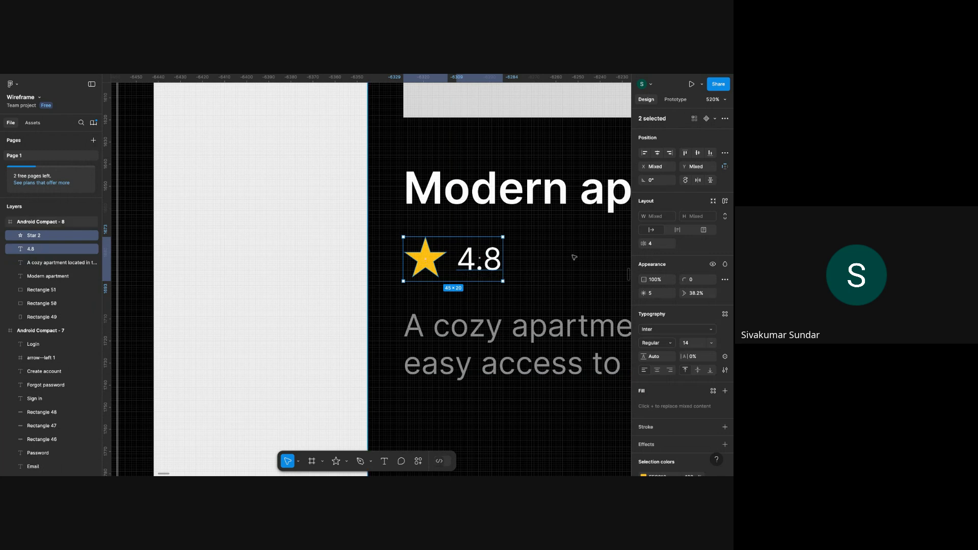
Combine the selected star and 4.8 rating text into one group.
{"action": "right_click", "coordinate": [472, 268]}
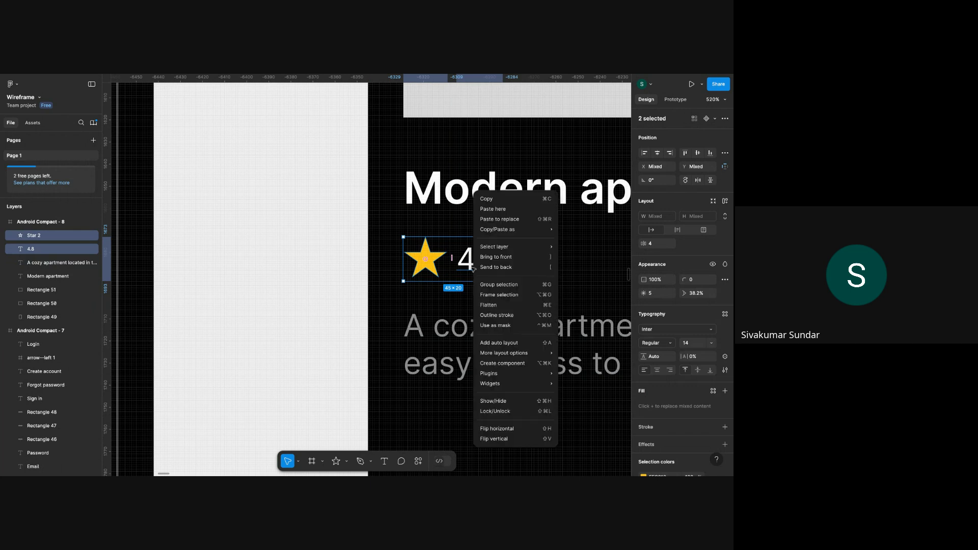
{"action": "left_click", "coordinate": [495, 285]}
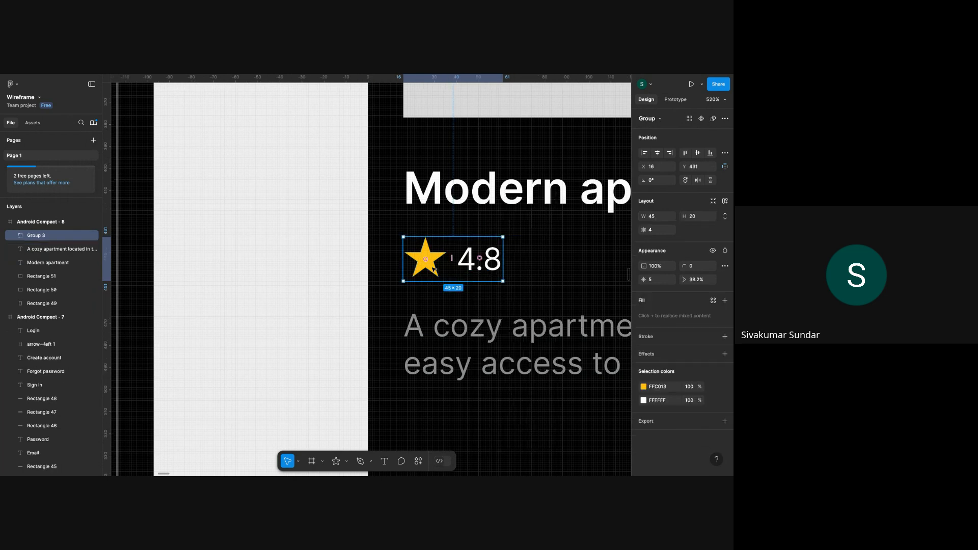
{"action": "scroll", "coordinate": [516, 280], "scroll_direction": "down", "scroll_amount": 2}
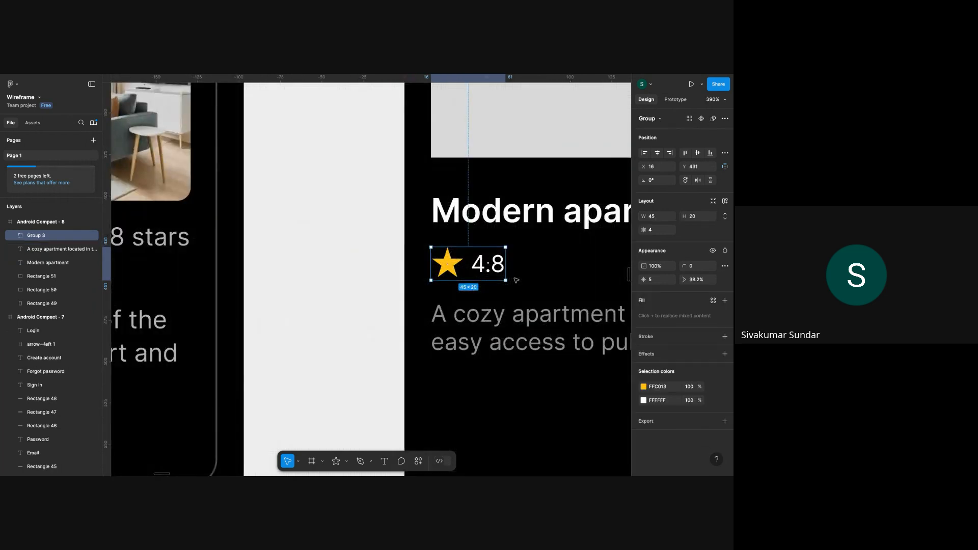
Hide the interface and swap the rating group with the apartment description, placing the description directly under the title.
{"action": "key", "text": "ctrl+\\"}
{"action": "scroll", "coordinate": [516, 280], "scroll_direction": "down", "scroll_amount": 5}
{"action": "left_click", "coordinate": [534, 353]}
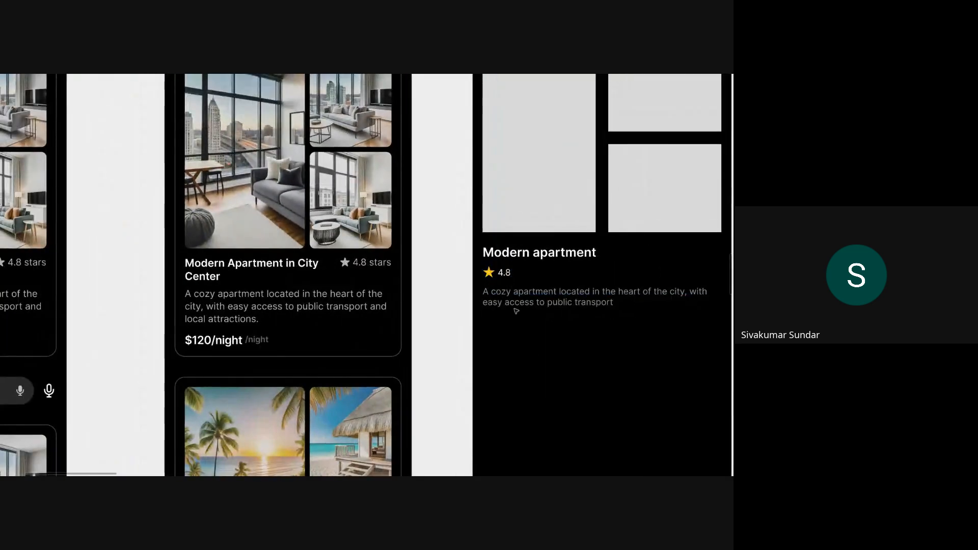
{"action": "left_click", "coordinate": [508, 293]}
{"action": "left_click", "coordinate": [505, 274], "text": "shift"}
{"action": "scroll", "coordinate": [505, 273], "scroll_direction": "up", "scroll_amount": 2}
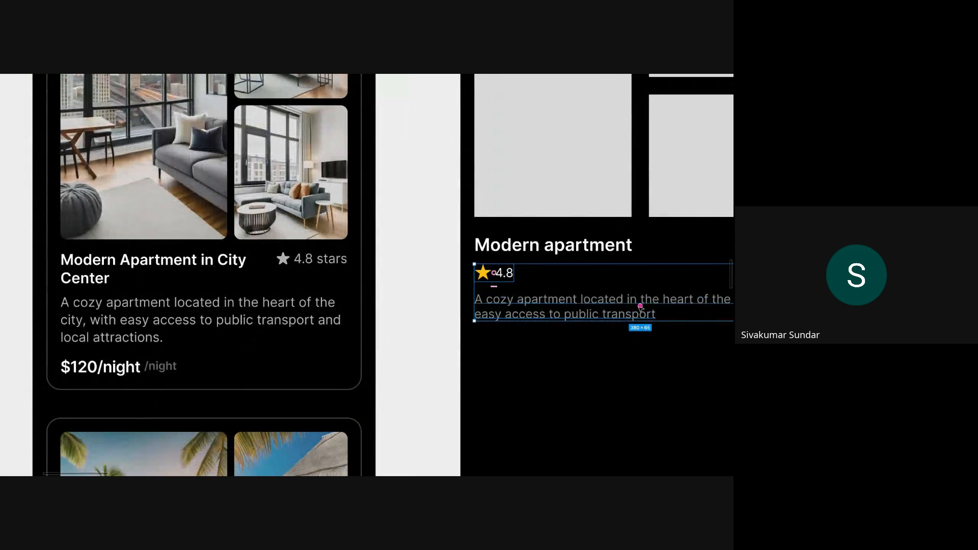
{"action": "left_click_drag", "start_coordinate": [640, 306], "coordinate": [643, 288]}
{"action": "left_click", "coordinate": [550, 376]}
{"action": "scroll", "coordinate": [550, 377], "scroll_direction": "down", "scroll_amount": 2}
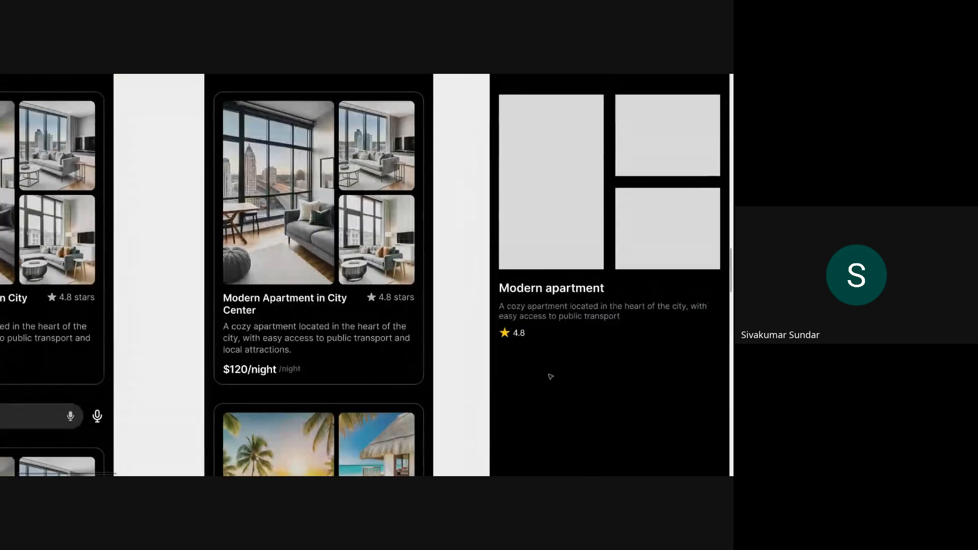
Duplicate the Modern apartment title below the rating row and change the copy's text to $120/night.
{"action": "scroll", "coordinate": [550, 376], "scroll_direction": "right", "scroll_amount": 2}
{"action": "scroll", "coordinate": [550, 376], "scroll_direction": "down", "scroll_amount": 1}
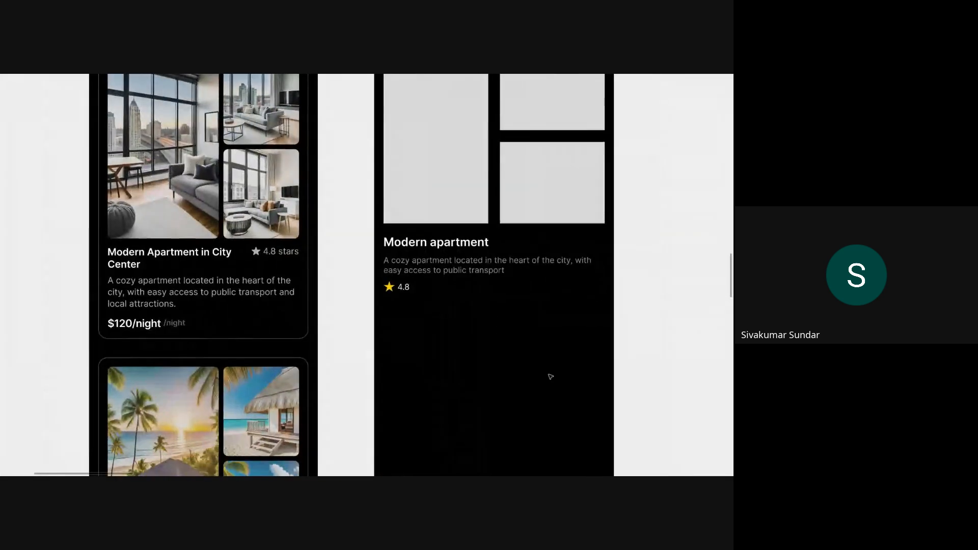
{"action": "left_click", "coordinate": [420, 244]}
{"action": "left_click_drag", "start_coordinate": [420, 245], "coordinate": [431, 305]}
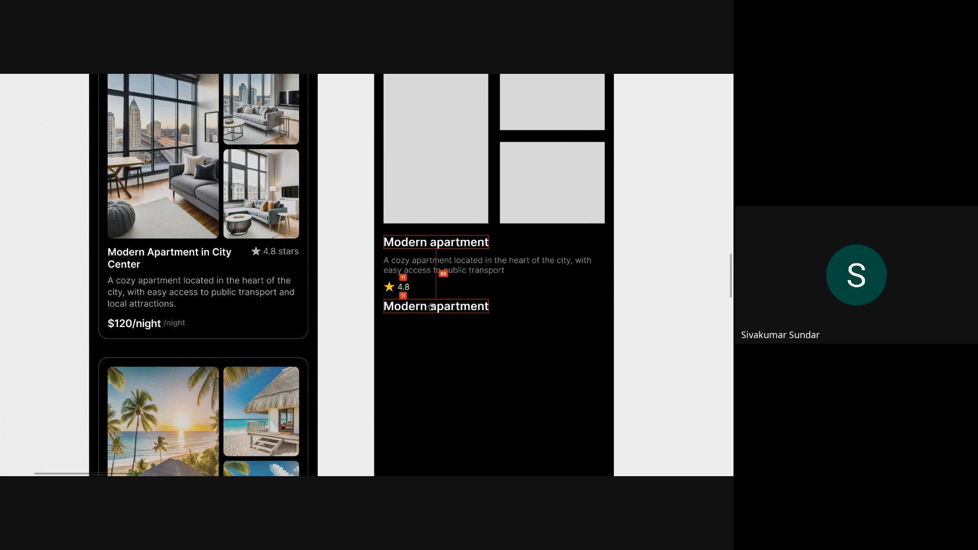
{"action": "double_click", "coordinate": [410, 307]}
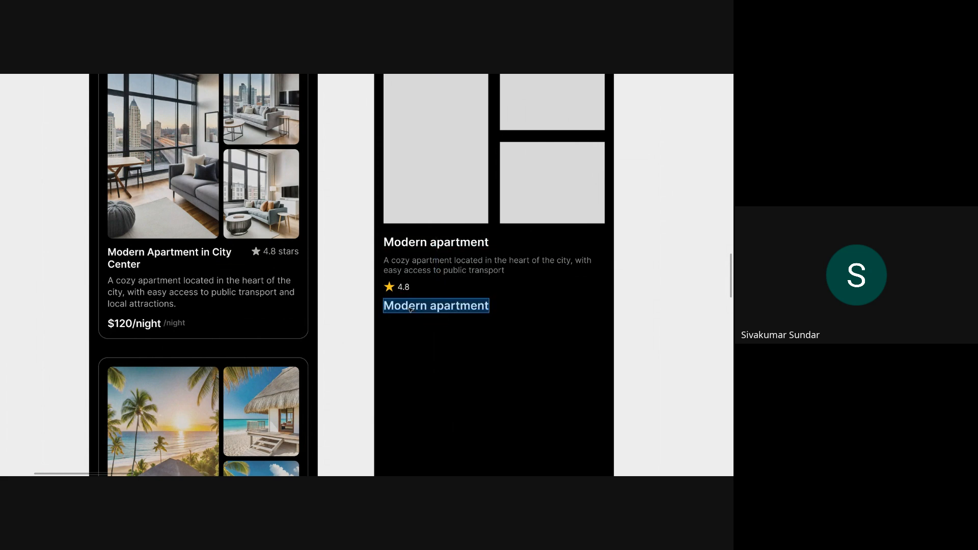
{"action": "type", "text": "$"}
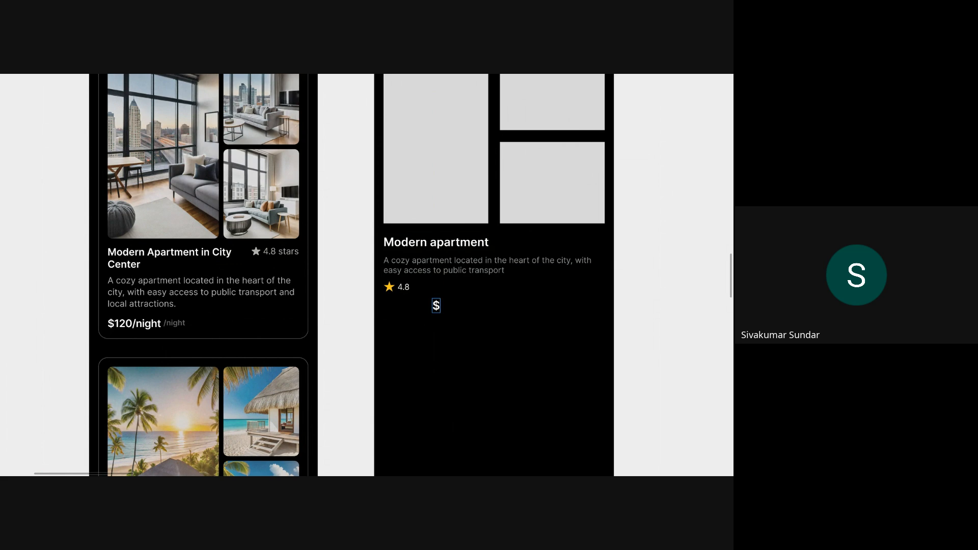
{"action": "type", "text": "120/night"}
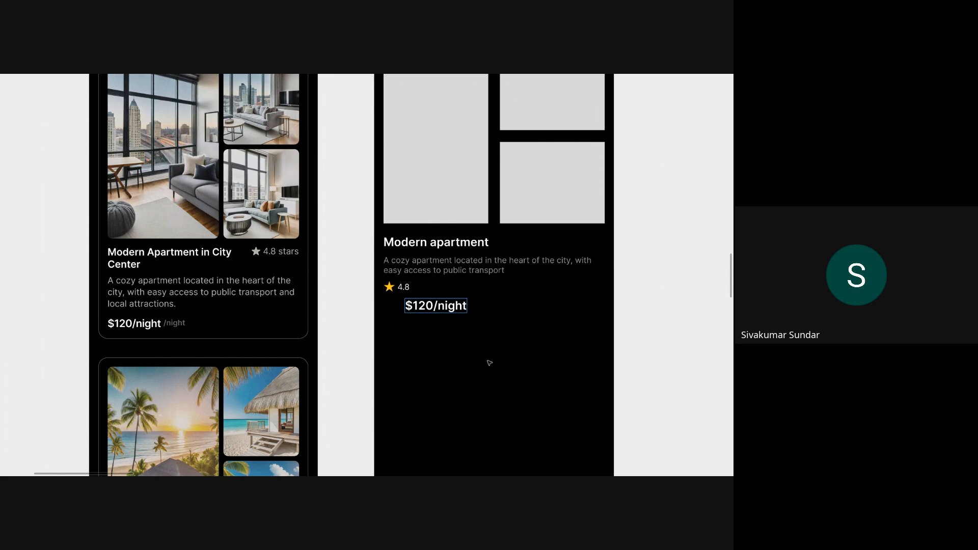
Align the left edge of the $120/night price with the star rating group.
{"action": "key", "text": "Escape"}
{"action": "left_click", "coordinate": [393, 291], "text": "shift"}
{"action": "key", "text": "alt+a"}
{"action": "left_click", "coordinate": [435, 330]}
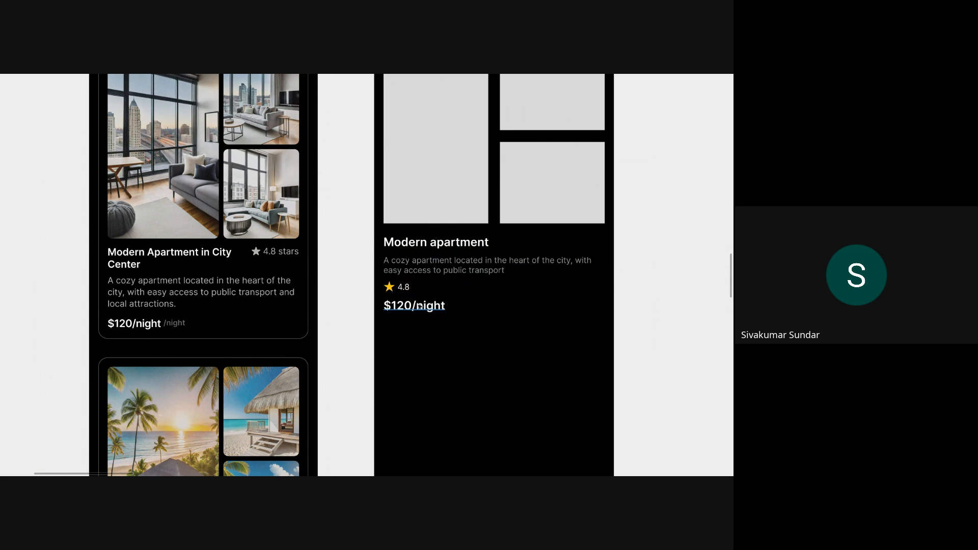
Place the star rating group beside the $120/night price as one row and move that row up under the description.
{"action": "scroll", "coordinate": [522, 332], "scroll_direction": "down", "scroll_amount": 3}
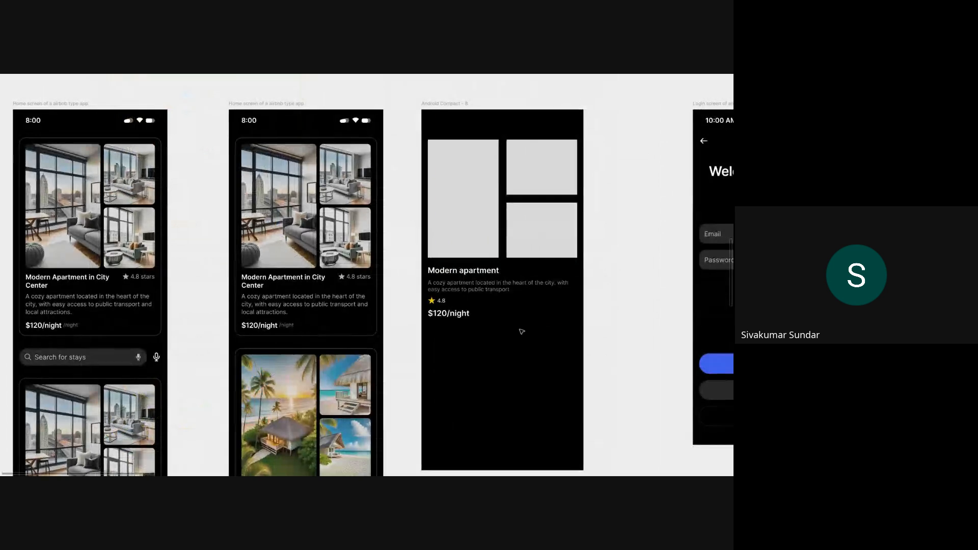
{"action": "scroll", "coordinate": [522, 331], "scroll_direction": "down", "scroll_amount": 1}
{"action": "scroll", "coordinate": [521, 331], "scroll_direction": "right", "scroll_amount": 1}
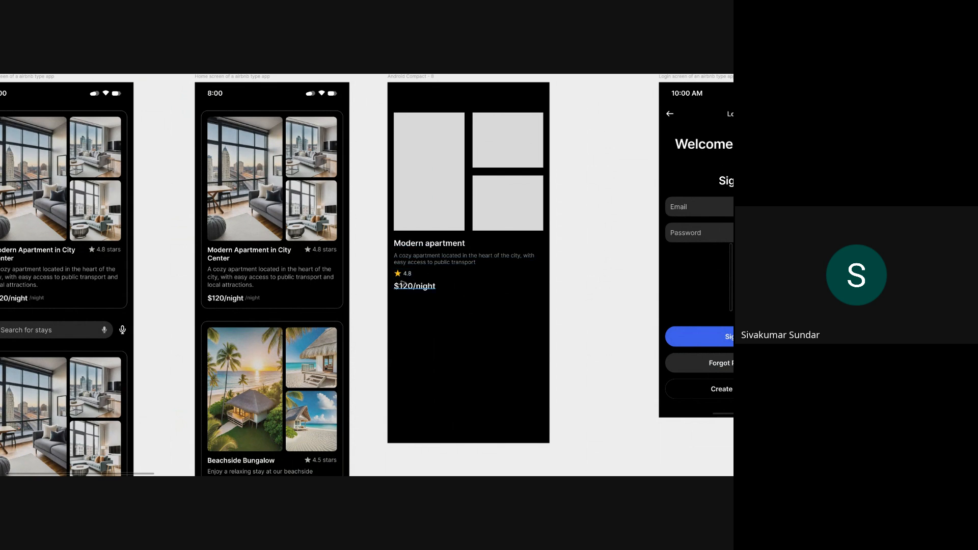
{"action": "left_click_drag", "start_coordinate": [402, 277], "coordinate": [467, 275]}
{"action": "left_click", "coordinate": [418, 287], "text": "shift"}
{"action": "left_click", "coordinate": [422, 275]}
{"action": "key", "text": "alt"}
Apply the $120/night text's Semi Bold 20 style to the 4.8 rating text.
{"action": "double_click", "coordinate": [421, 273]}
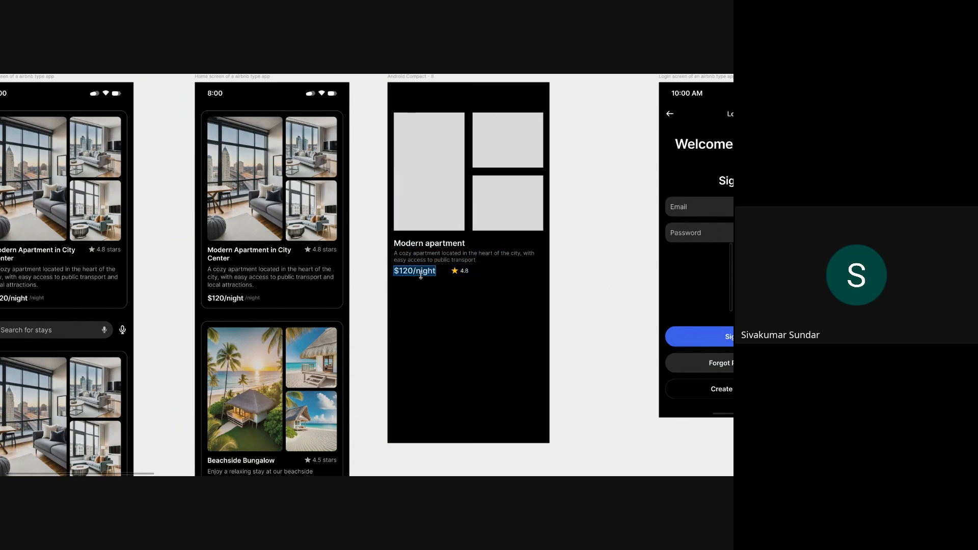
{"action": "left_click", "coordinate": [465, 272]}
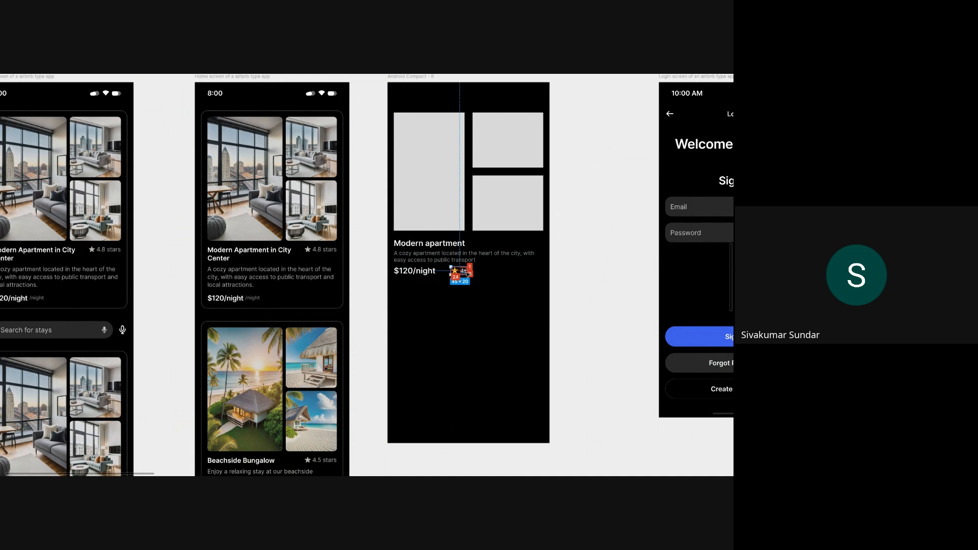
{"action": "double_click", "coordinate": [466, 273]}
{"action": "key", "text": "ctrl+alt+v"}
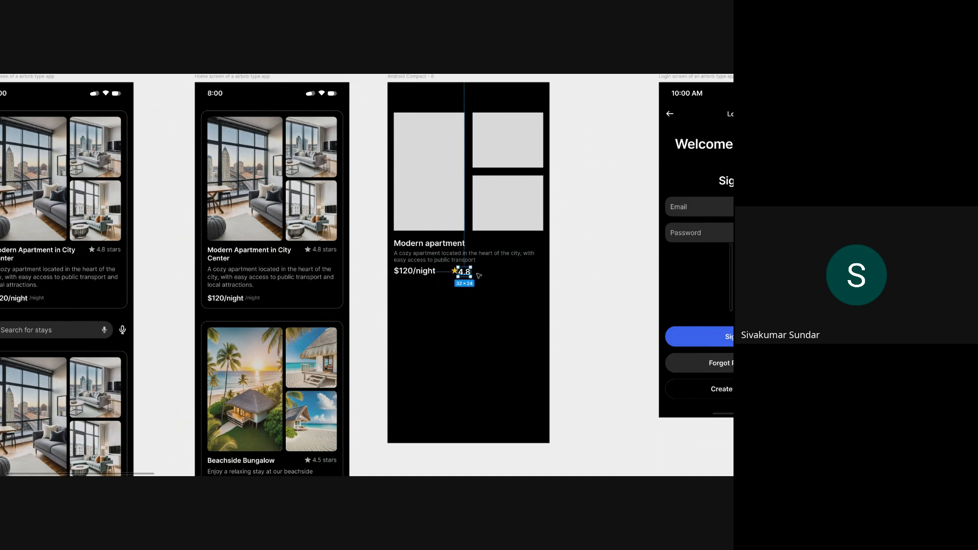
Move the star rating group farther to the right along the price row.
{"action": "left_click", "coordinate": [503, 277]}
{"action": "left_click_drag", "start_coordinate": [456, 275], "coordinate": [509, 273]}
{"action": "key", "text": "shift+Up"}
{"action": "key", "text": "shift+Up"}
Show the interface again and set the star's width and height to 24.
{"action": "double_click", "coordinate": [503, 271]}
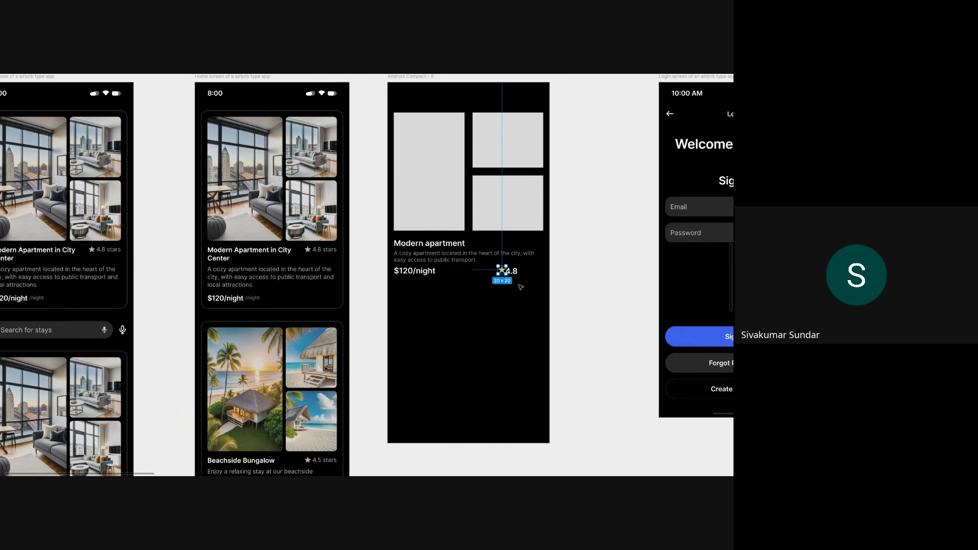
{"action": "scroll", "coordinate": [521, 287], "scroll_direction": "up", "scroll_amount": 5}
{"action": "key", "text": "ctrl+backslash"}
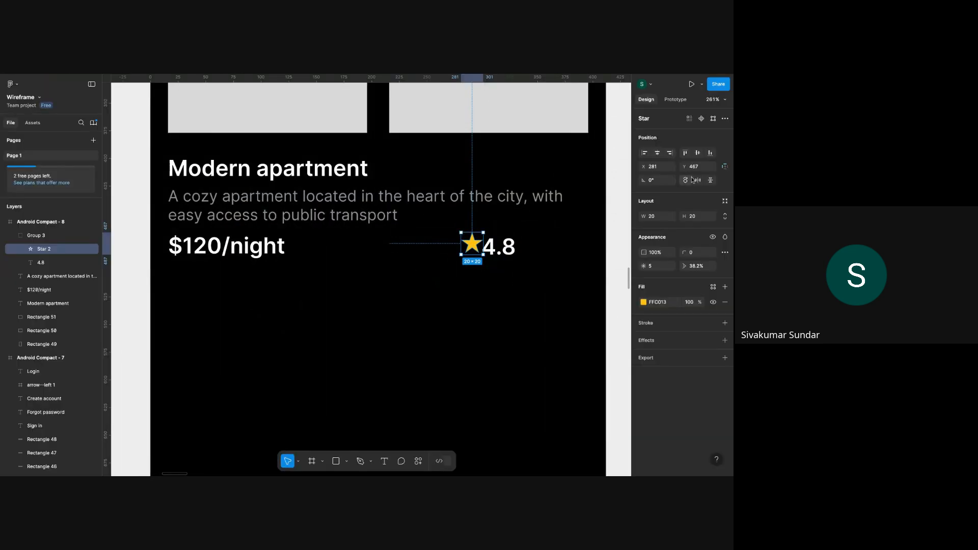
{"action": "left_click", "coordinate": [698, 218]}
{"action": "type", "text": "24"}
{"action": "key", "text": "Return"}
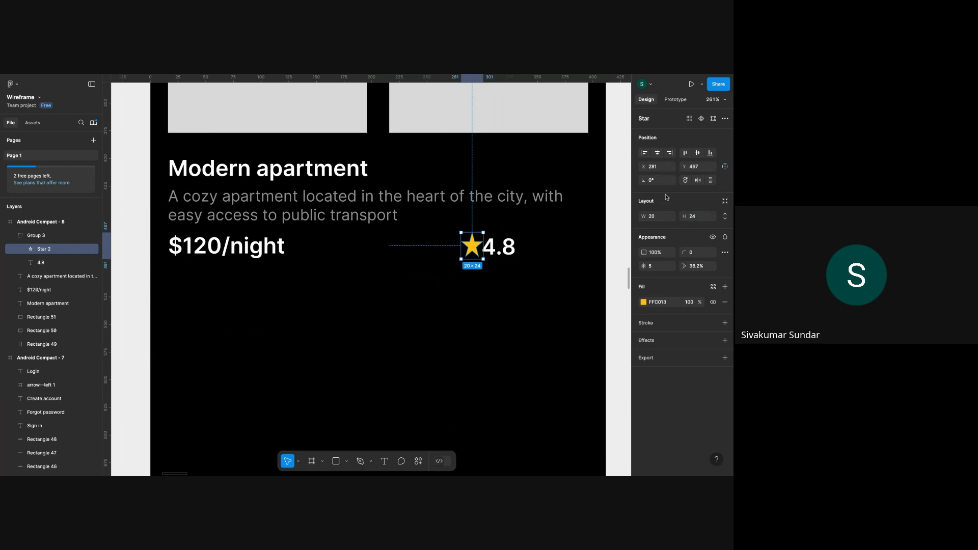
{"action": "left_click", "coordinate": [659, 219]}
{"action": "type", "text": "24"}
{"action": "key", "text": "Return"}
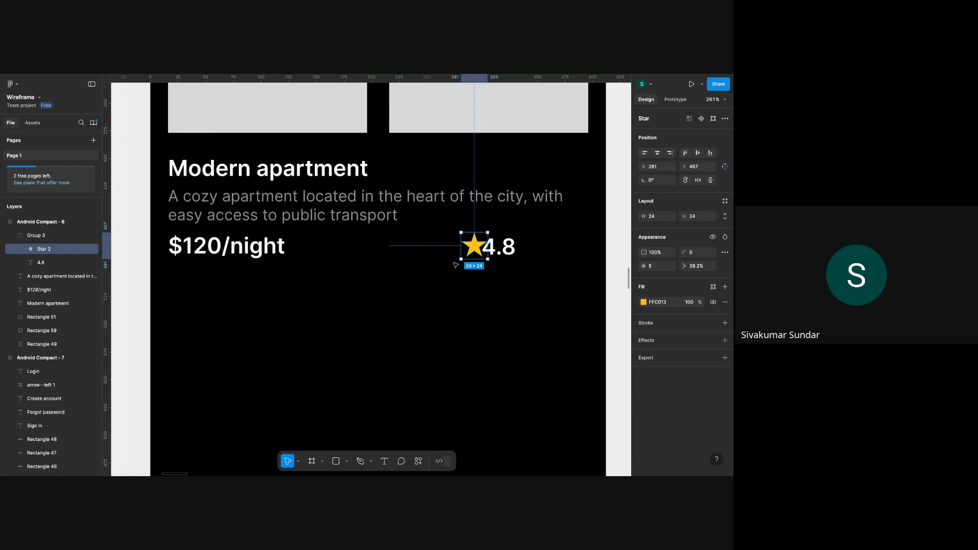
Align the vertical centers of the 4.8 rating text and the star, with a 4-pixel gap between them.
{"action": "left_click", "coordinate": [504, 247]}
{"action": "left_click", "coordinate": [472, 246], "text": "shift"}
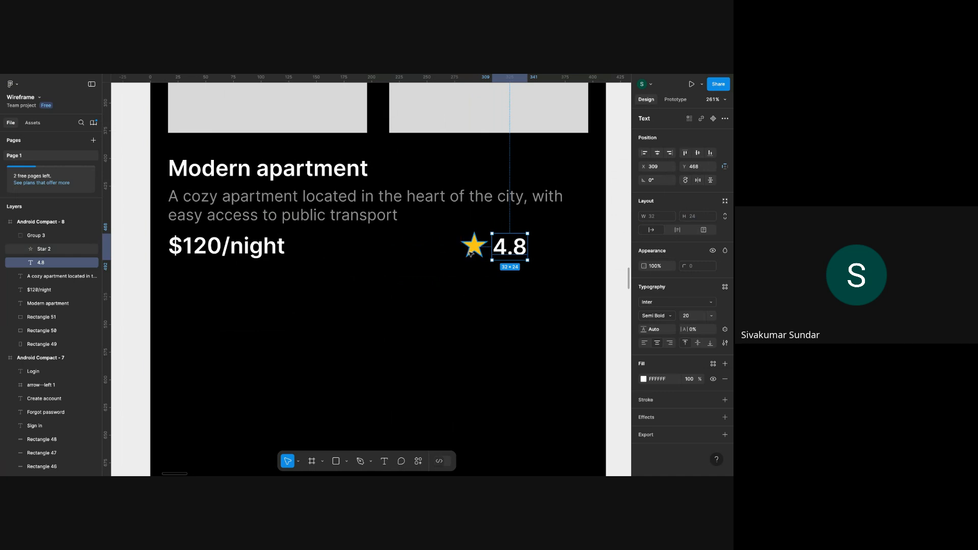
{"action": "key", "text": "alt+v"}
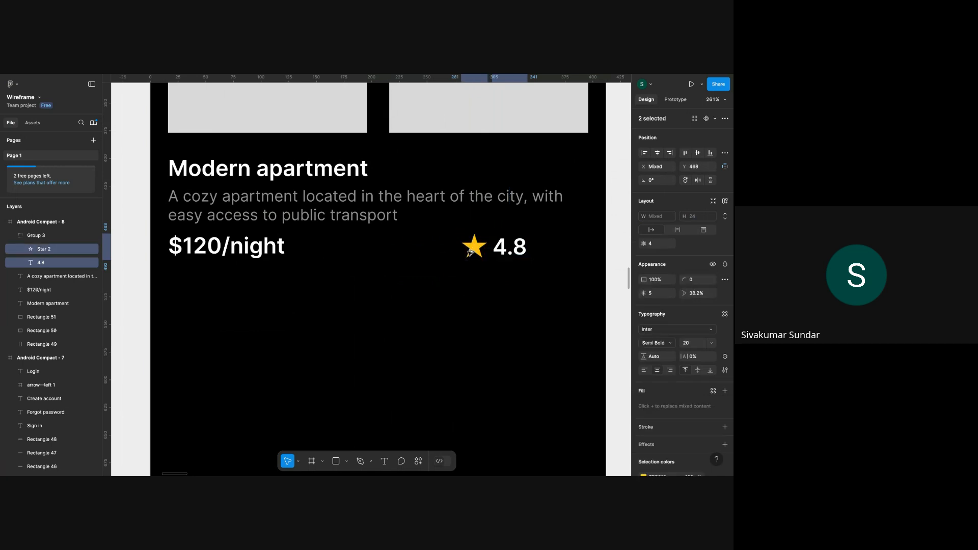
Group the star with the 4.8 rating text, align the group with the images' right edge, and hide the interface.
{"action": "key", "text": "ctrl+g"}
{"action": "left_click", "coordinate": [275, 253], "text": "shift"}
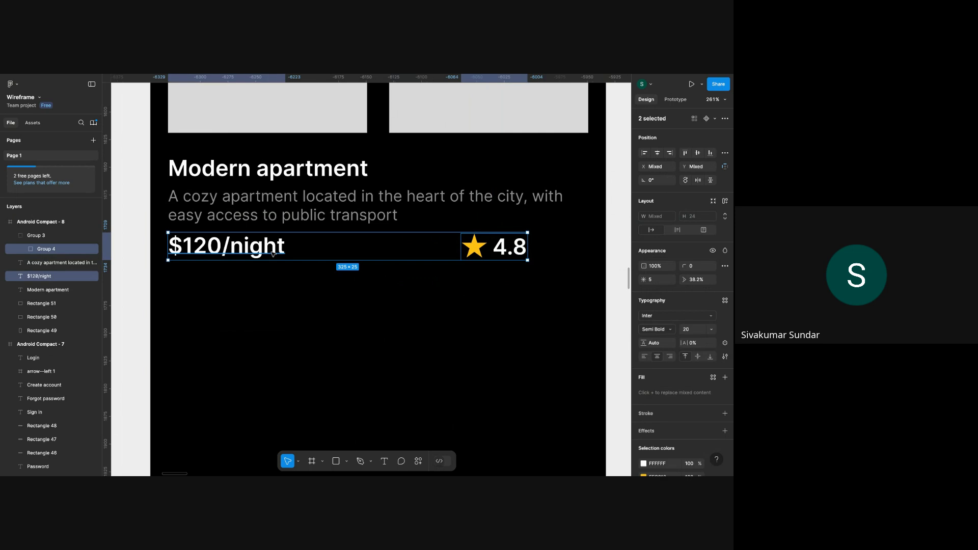
{"action": "left_click_drag", "start_coordinate": [497, 249], "coordinate": [551, 248]}
{"action": "scroll", "coordinate": [551, 248], "scroll_direction": "down", "scroll_amount": 5}
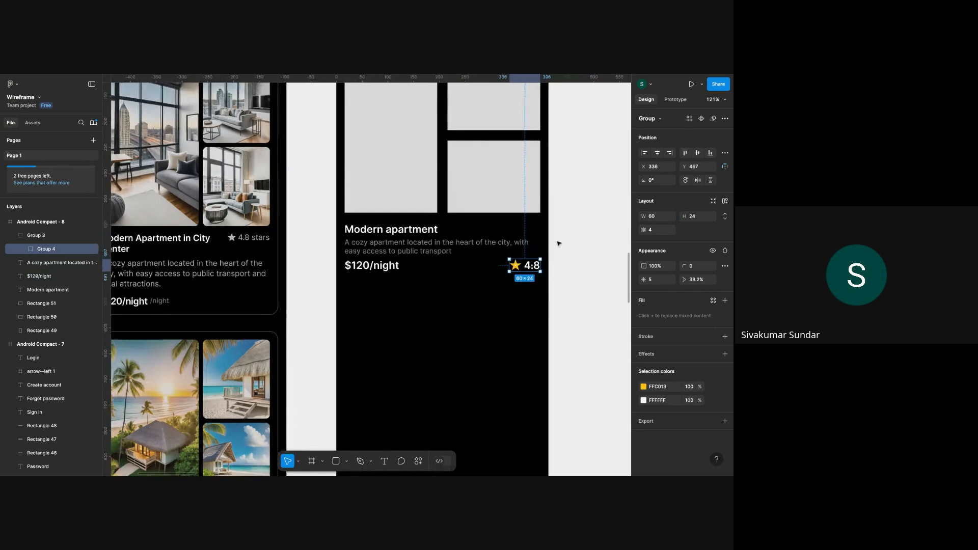
{"action": "left_click", "coordinate": [571, 240]}
{"action": "key", "text": "ctrl+backslash"}
{"action": "scroll", "coordinate": [574, 246], "scroll_direction": "down", "scroll_amount": 3}
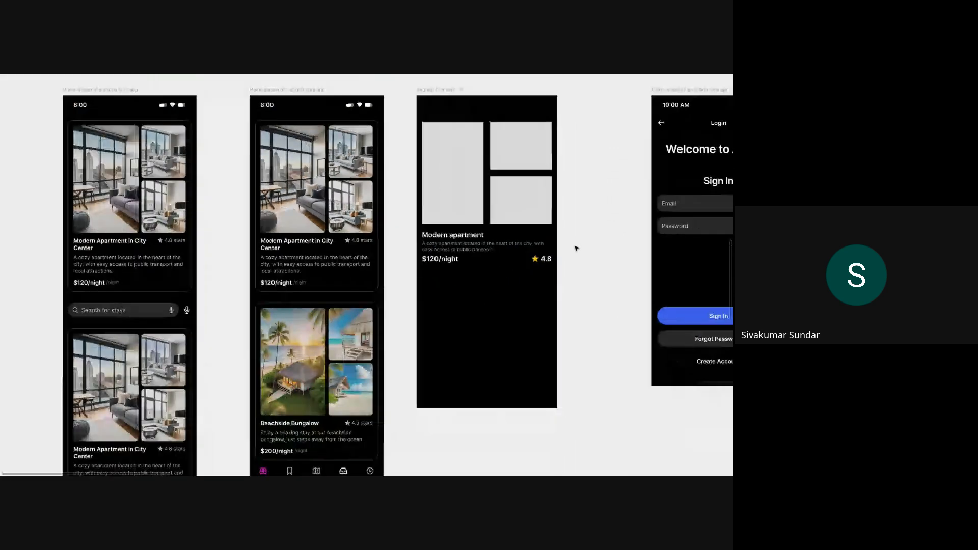
{"action": "scroll", "coordinate": [574, 246], "scroll_direction": "up", "scroll_amount": 2}
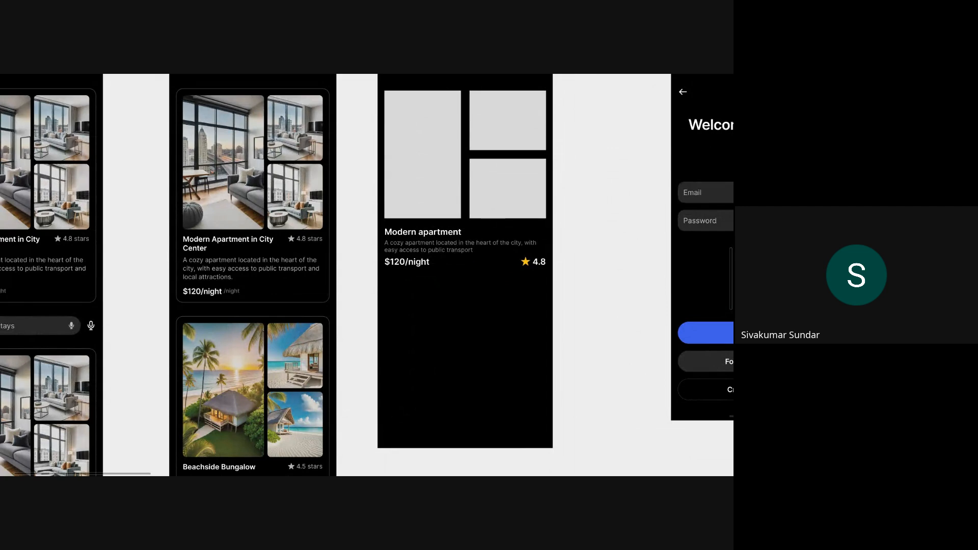
{"action": "left_click", "coordinate": [405, 263]}
{"action": "key", "text": "shift+Down"}
{"action": "key", "text": "shift+Down"}
{"action": "key", "text": "shift+Down"}
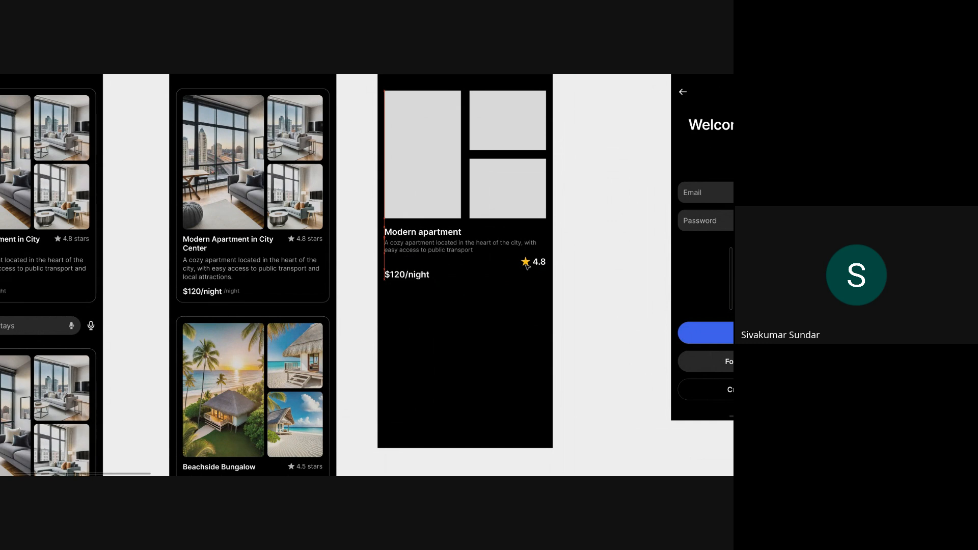
{"action": "left_click", "coordinate": [538, 266], "text": "shift"}
{"action": "key", "text": "shift+a"}
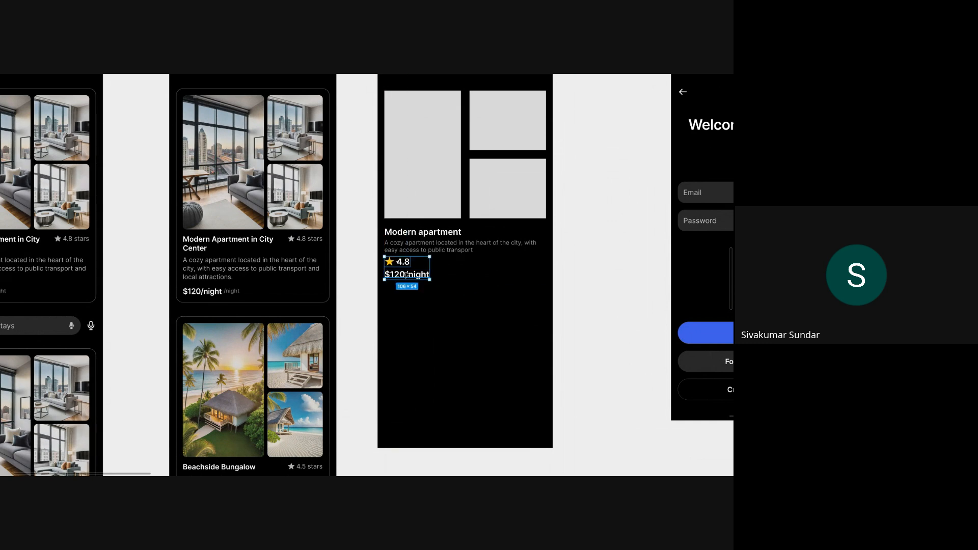
{"action": "left_click", "coordinate": [407, 275]}
{"action": "key", "text": "ctrl+z"}
{"action": "key", "text": "ctrl+z"}
{"action": "key", "text": "ctrl+z"}
{"action": "key", "text": "ctrl+z"}
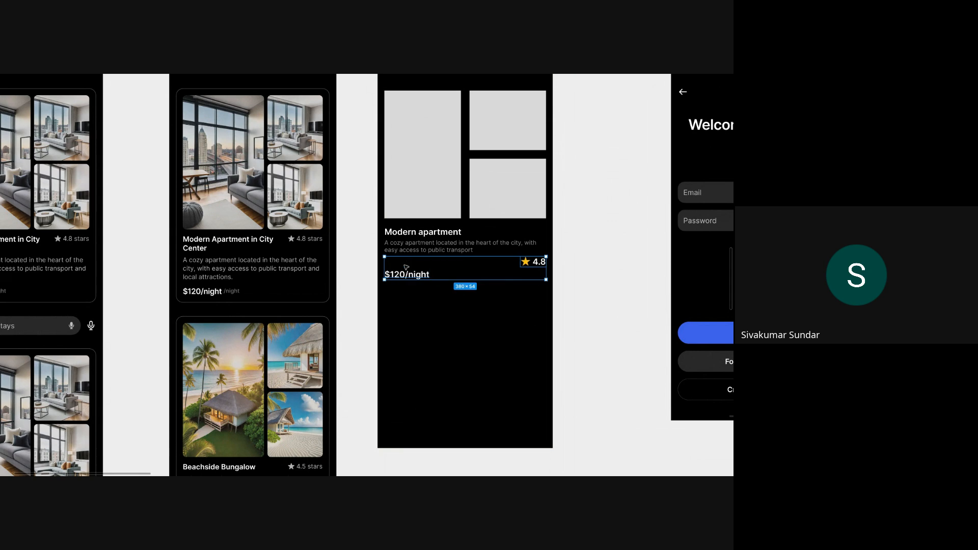
Move the star rating group up to the Modern apartment title's row, against the images' right edge.
{"action": "left_click_drag", "start_coordinate": [533, 263], "coordinate": [532, 235]}
{"action": "left_click", "coordinate": [408, 265]}
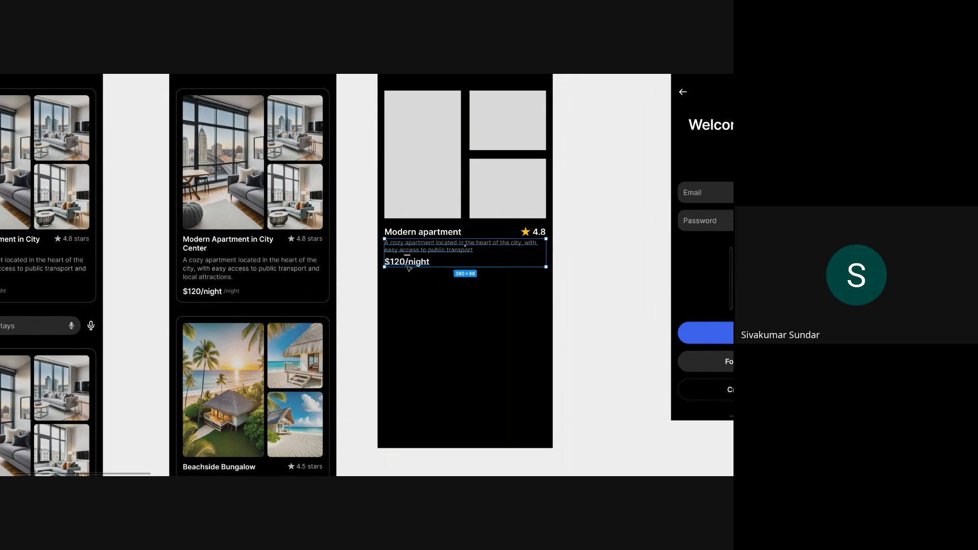
{"action": "left_click", "coordinate": [604, 262]}
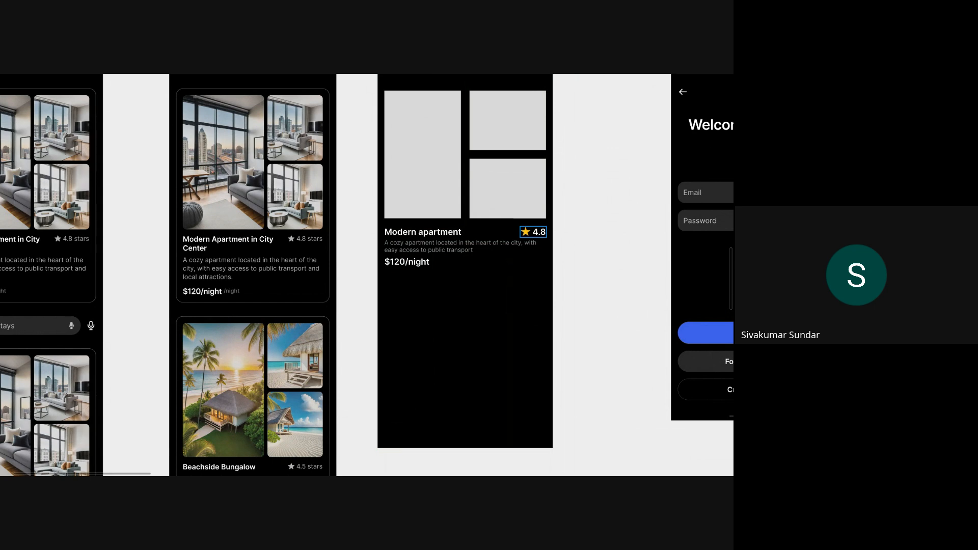
{"action": "double_click", "coordinate": [448, 235]}
{"action": "key", "text": "Right"}
{"action": "key", "text": "Escape"}
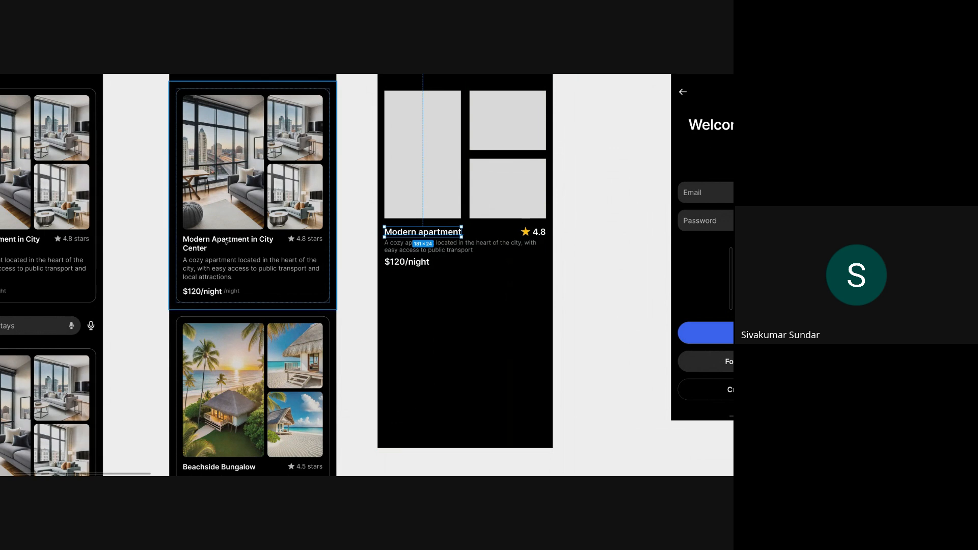
{"action": "left_click", "coordinate": [633, 243]}
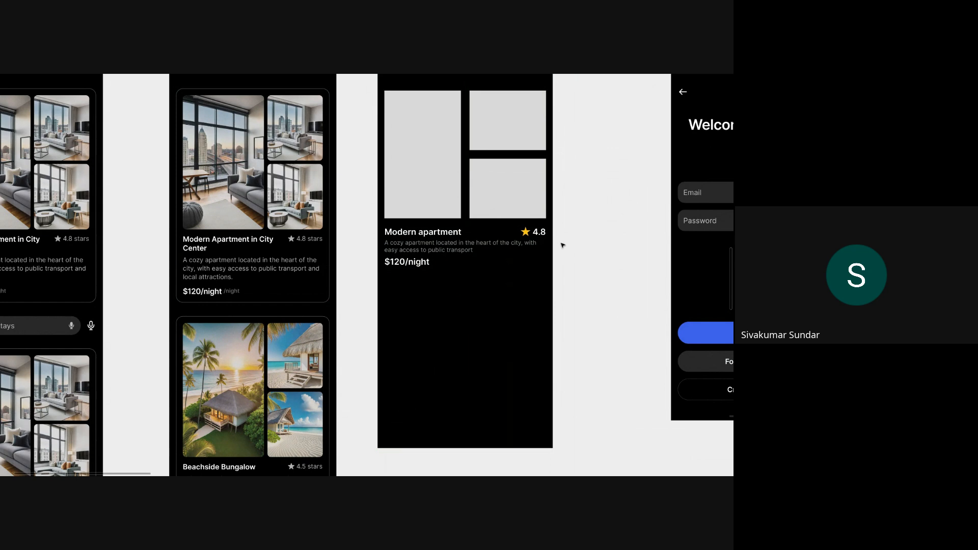
Move the description and price down and place the star rating directly under the Modern apartment title, keeping the lines closely spaced.
{"action": "left_click", "coordinate": [412, 262]}
{"action": "left_click", "coordinate": [444, 250], "text": "shift"}
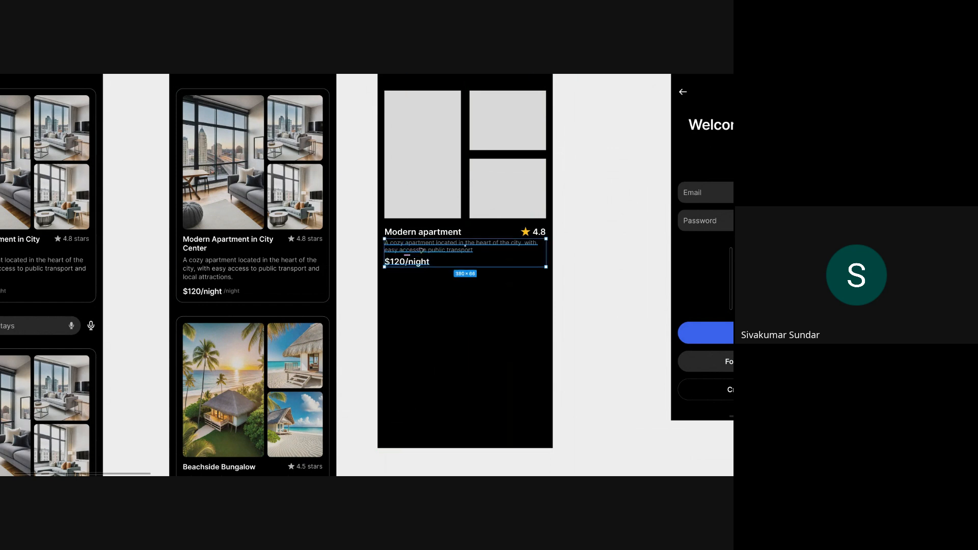
{"action": "left_click_drag", "start_coordinate": [445, 256], "coordinate": [448, 275]}
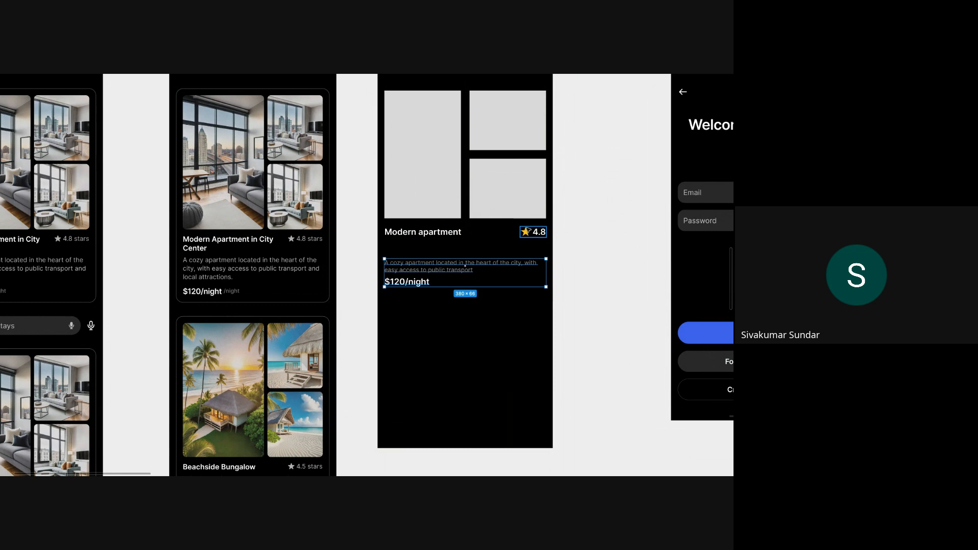
{"action": "left_click", "coordinate": [529, 235]}
{"action": "left_click_drag", "start_coordinate": [530, 237], "coordinate": [395, 247]}
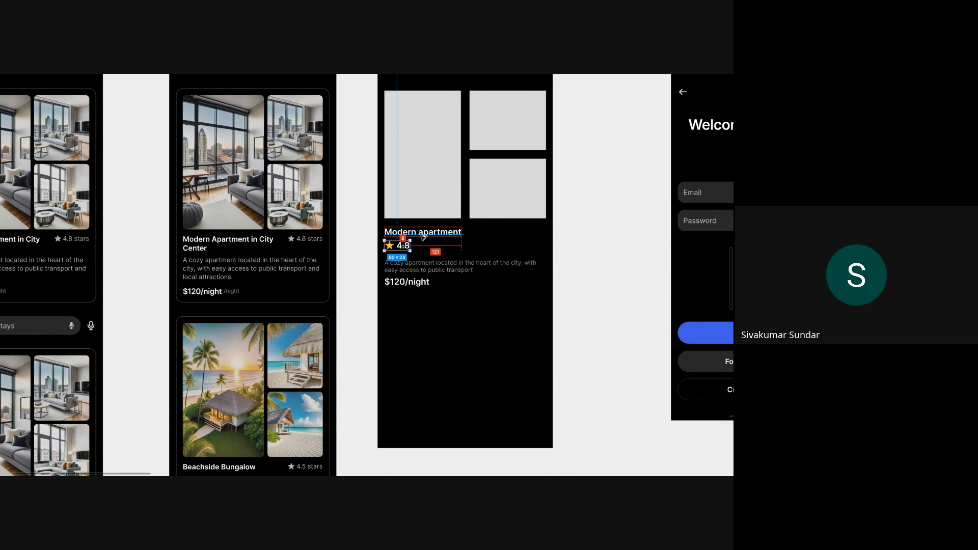
{"action": "left_click", "coordinate": [424, 271]}
{"action": "left_click_drag", "start_coordinate": [424, 270], "coordinate": [400, 247]}
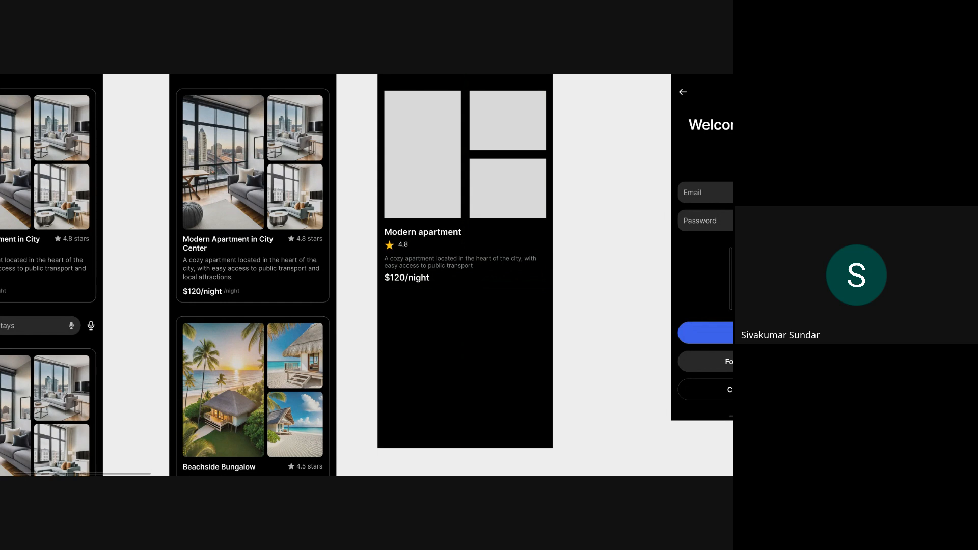
Restyle the 4.8 rating text as Regular 16 and move it closer to the star, at X 42, Y 432.
{"action": "key", "text": "ctrl+backslash"}
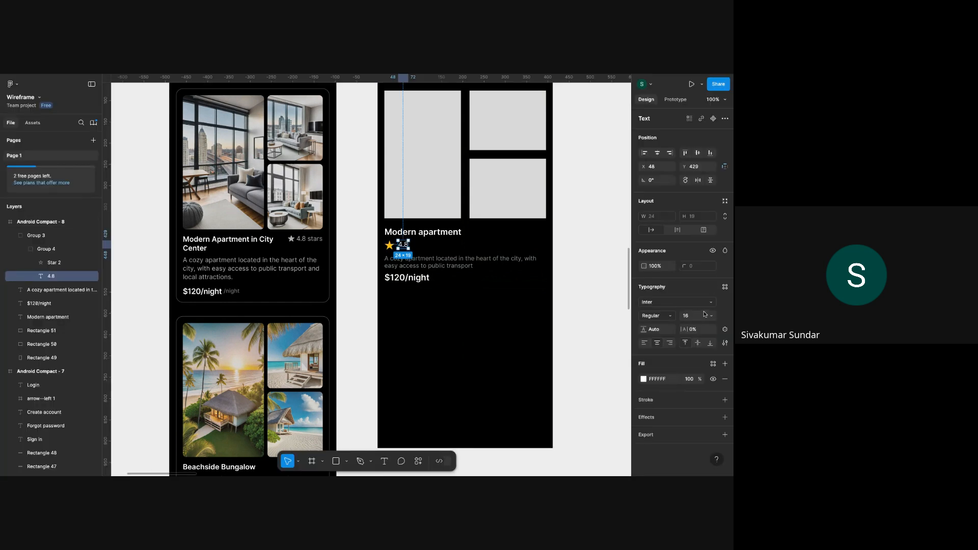
{"action": "left_click_drag", "start_coordinate": [398, 247], "coordinate": [395, 248]}
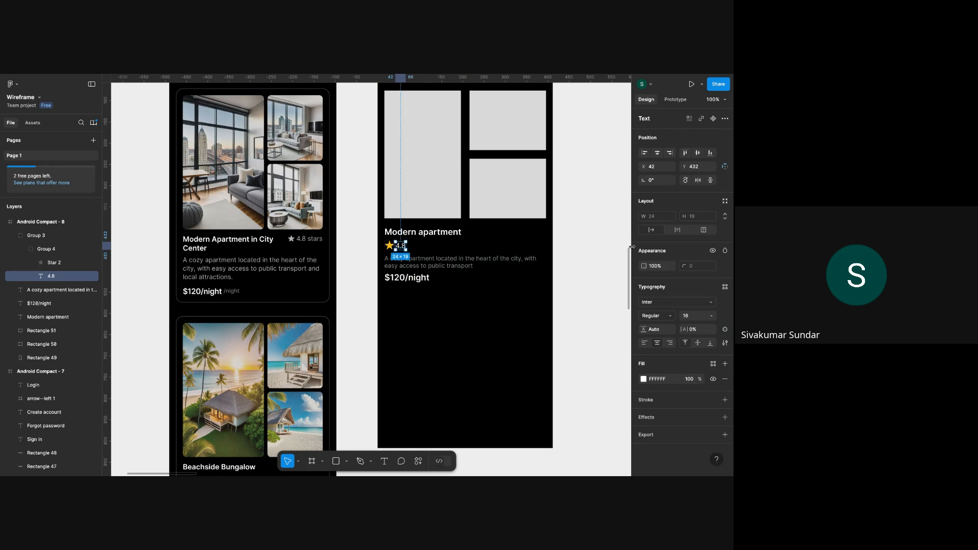
{"action": "left_click", "coordinate": [562, 261]}
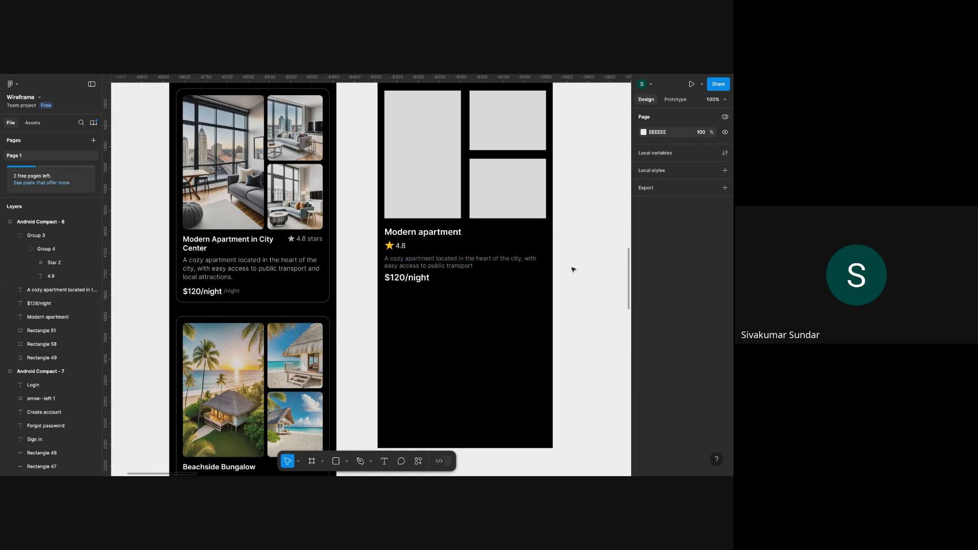
Change the fill of the tall 180 × 300 placeholder rectangle from a solid color to an image.
{"action": "scroll", "coordinate": [573, 269], "scroll_direction": "up", "scroll_amount": 2}
{"action": "scroll", "coordinate": [574, 269], "scroll_direction": "right", "scroll_amount": 2}
{"action": "scroll", "coordinate": [540, 211], "scroll_direction": "down", "scroll_amount": 3}
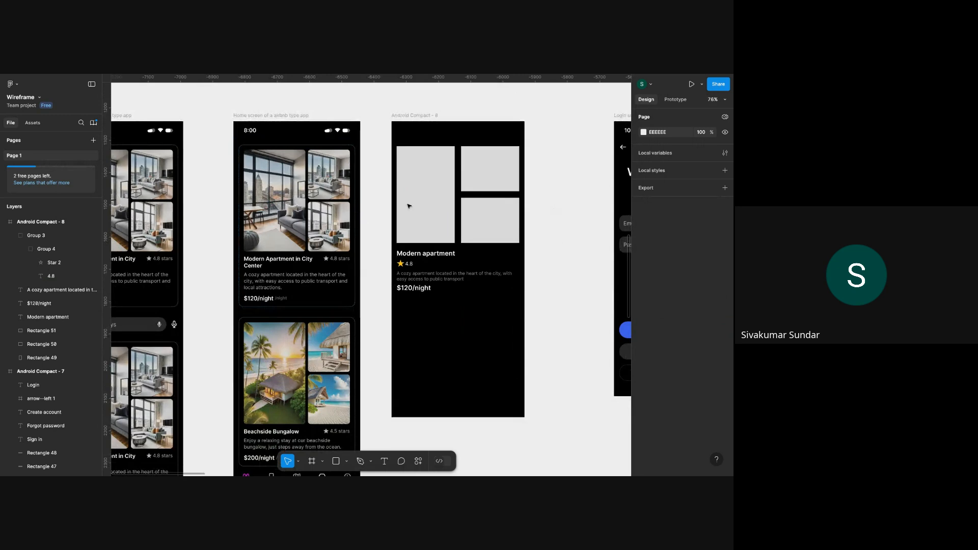
{"action": "scroll", "coordinate": [432, 188], "scroll_direction": "up", "scroll_amount": 3}
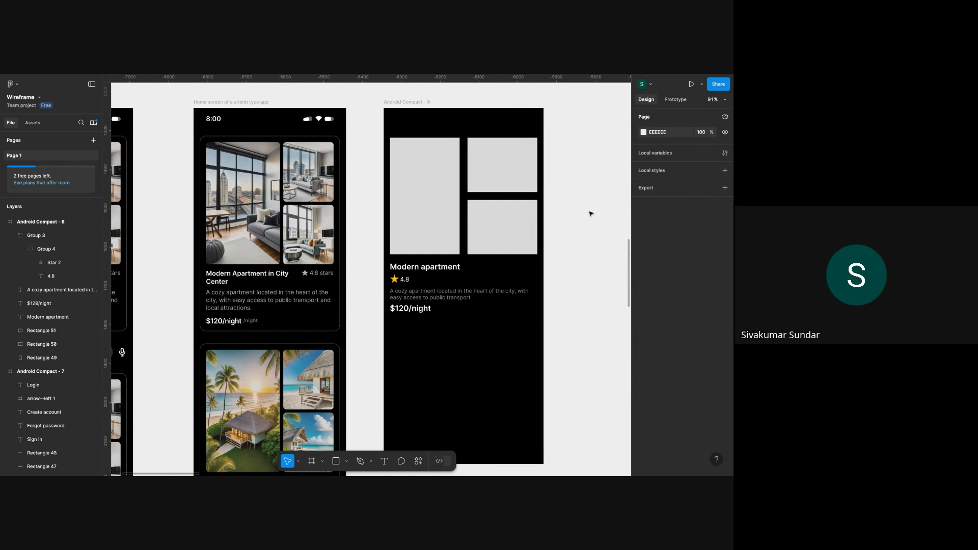
{"action": "left_click", "coordinate": [441, 204]}
{"action": "left_click", "coordinate": [644, 288]}
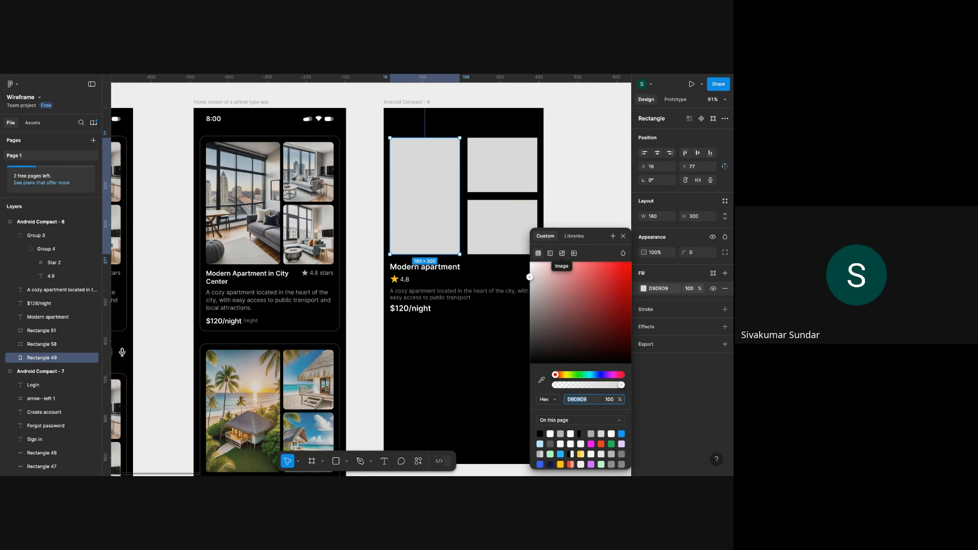
{"action": "left_click", "coordinate": [562, 253]}
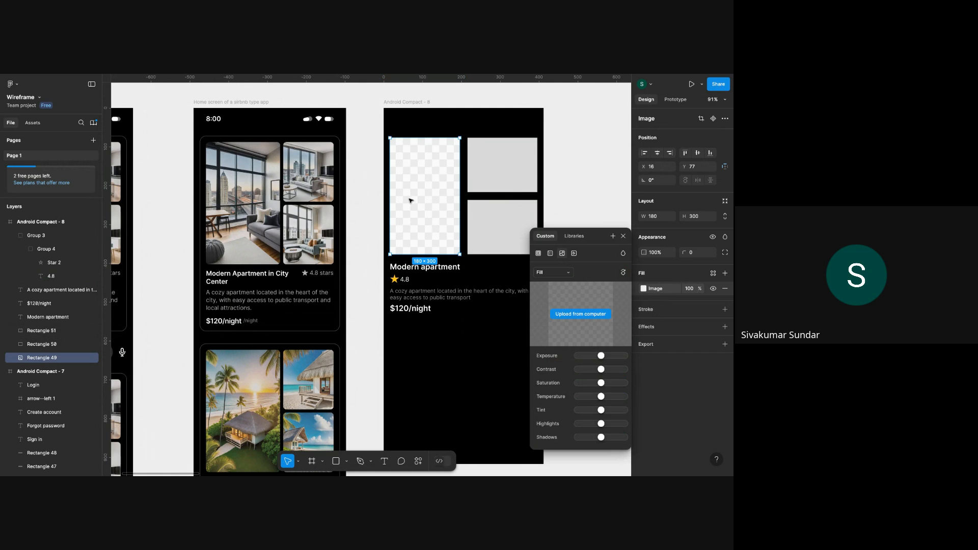
{"action": "left_click", "coordinate": [577, 193]}
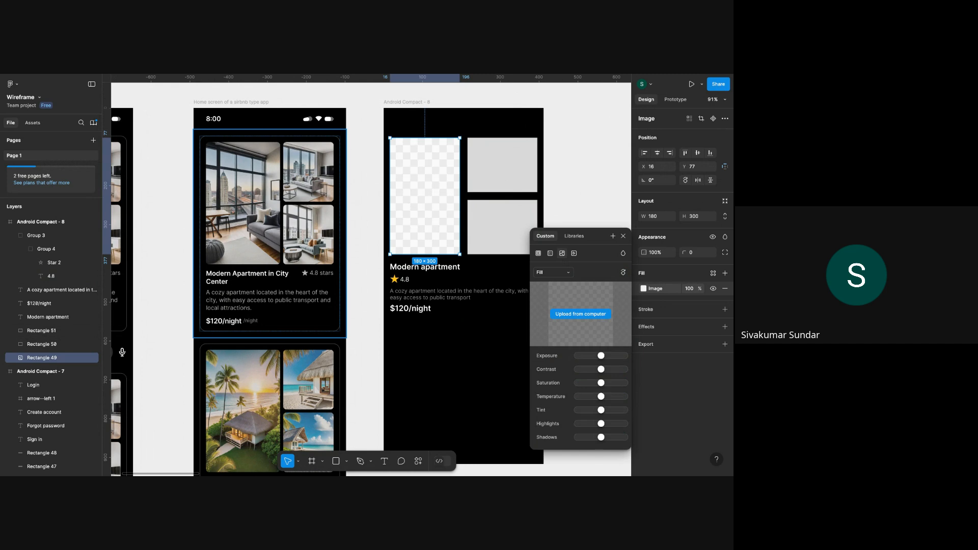
Copy the large apartment photo from the reference home screen's first card and paste it over the tall placeholder in Android Compact - 8.
{"action": "scroll", "coordinate": [254, 235], "scroll_direction": "down", "scroll_amount": 5}
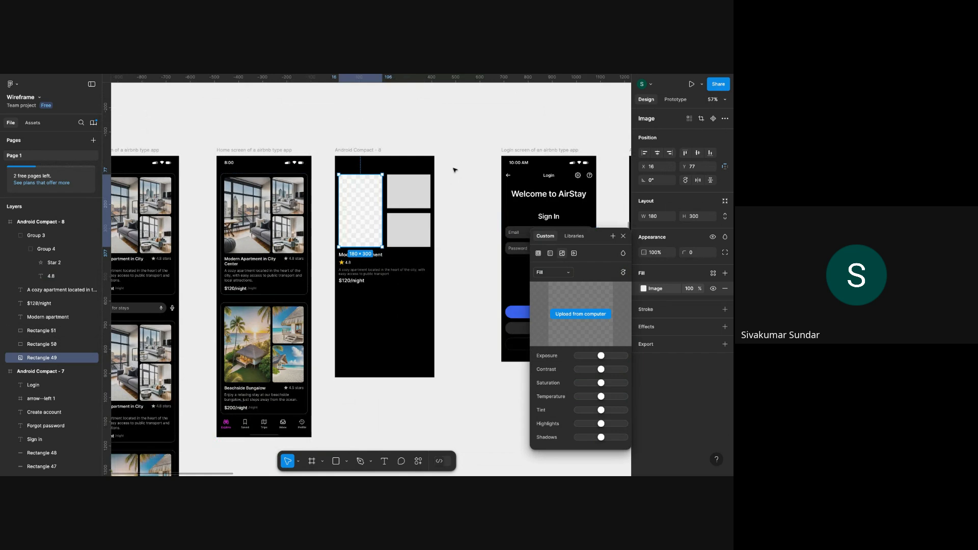
{"action": "scroll", "coordinate": [288, 207], "scroll_direction": "up", "scroll_amount": 3}
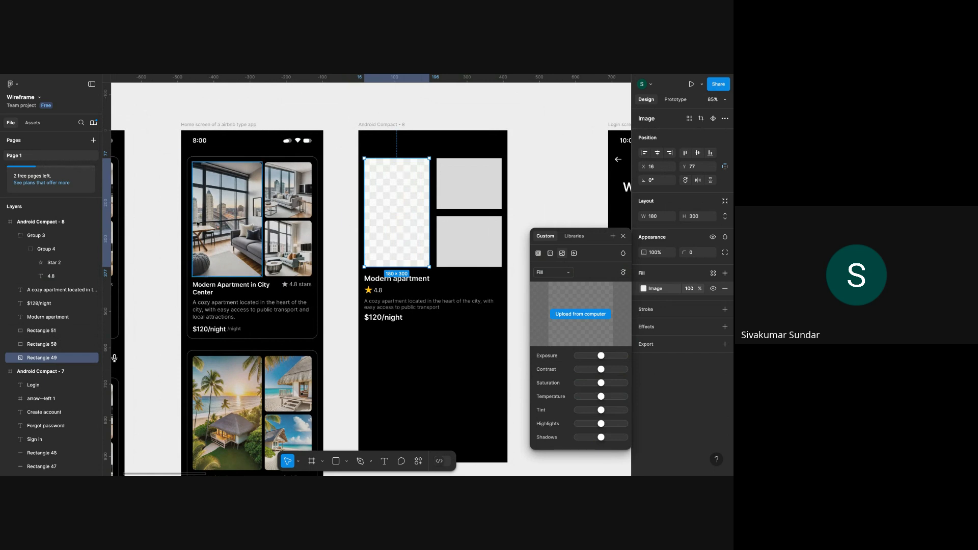
{"action": "left_click", "coordinate": [202, 224]}
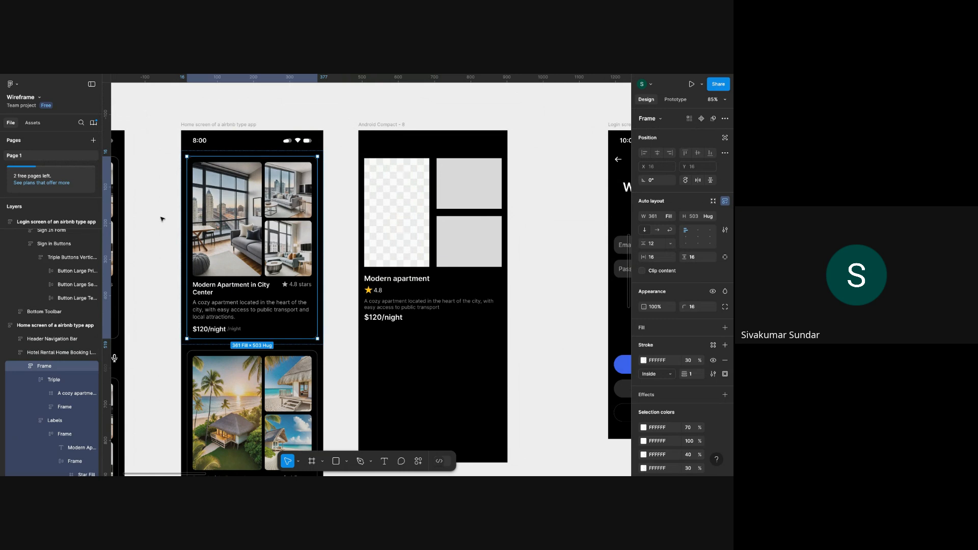
{"action": "left_click", "coordinate": [227, 208]}
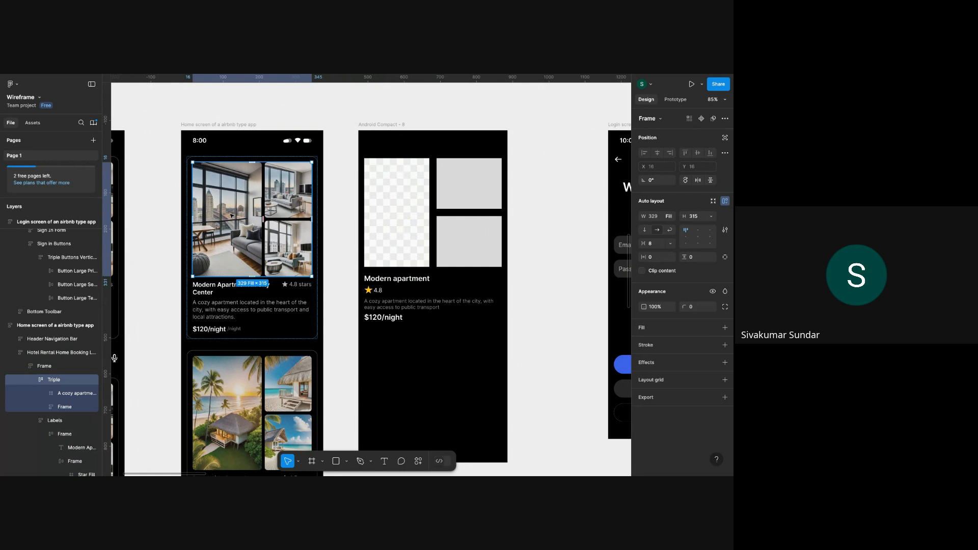
{"action": "scroll", "coordinate": [217, 213], "scroll_direction": "up", "scroll_amount": 2}
{"action": "left_click", "coordinate": [225, 203]}
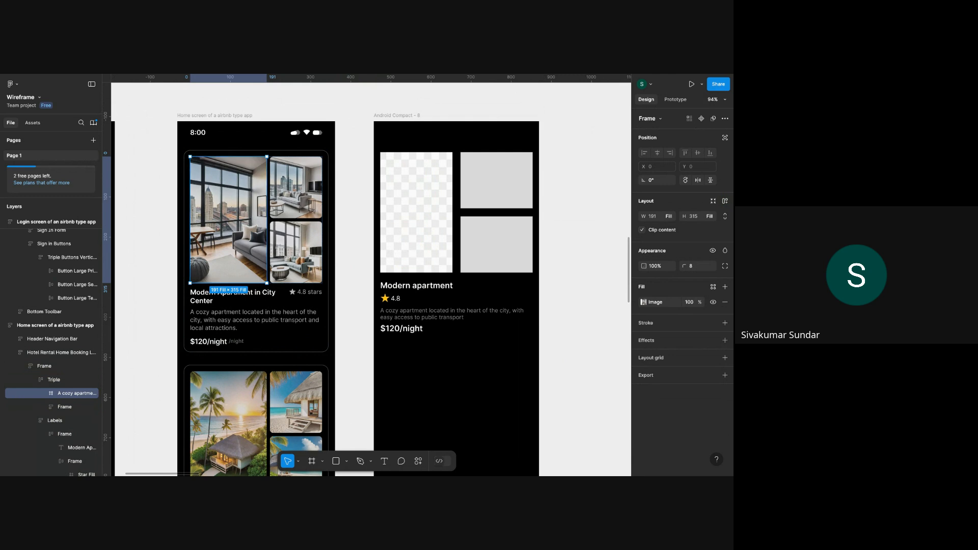
{"action": "left_click", "coordinate": [393, 220]}
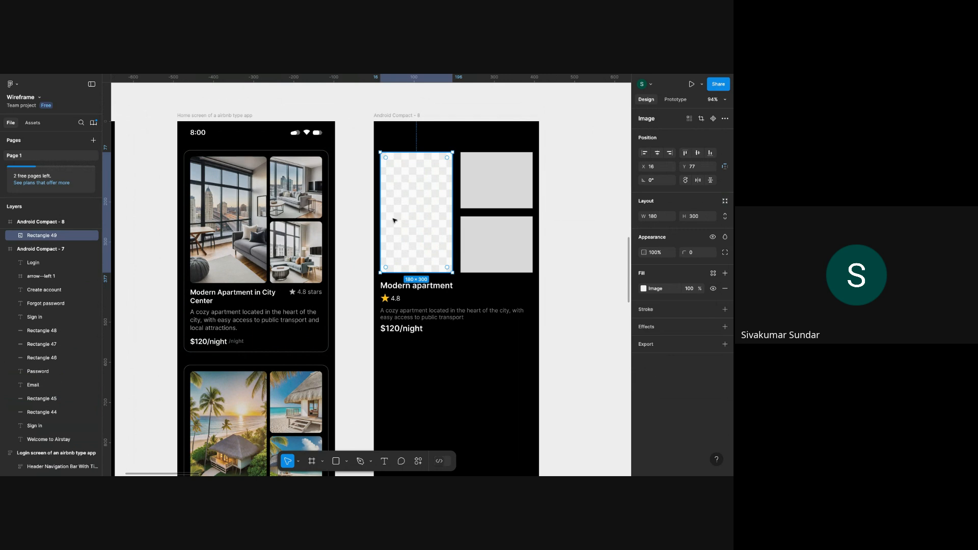
{"action": "left_click", "coordinate": [208, 206]}
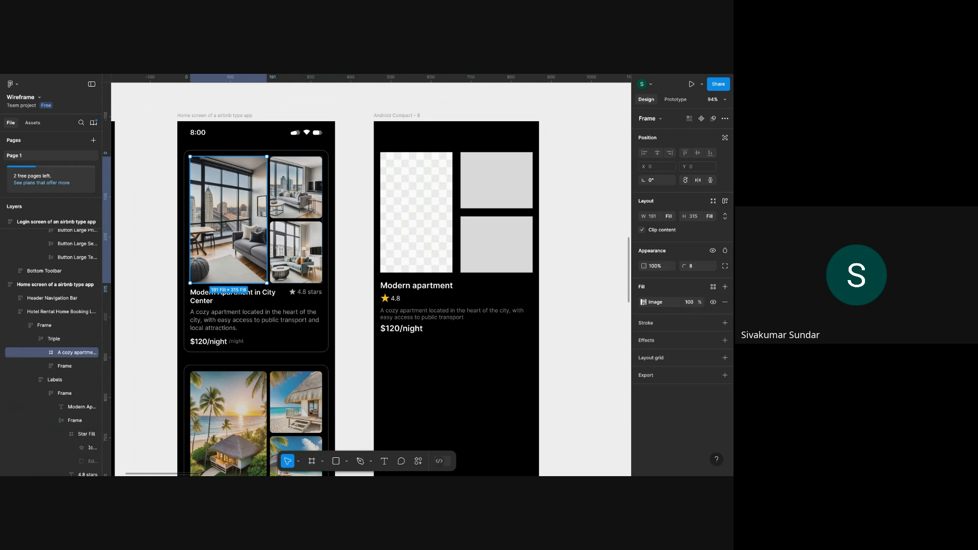
{"action": "left_click", "coordinate": [413, 189]}
{"action": "key", "text": "ctrl+v"}
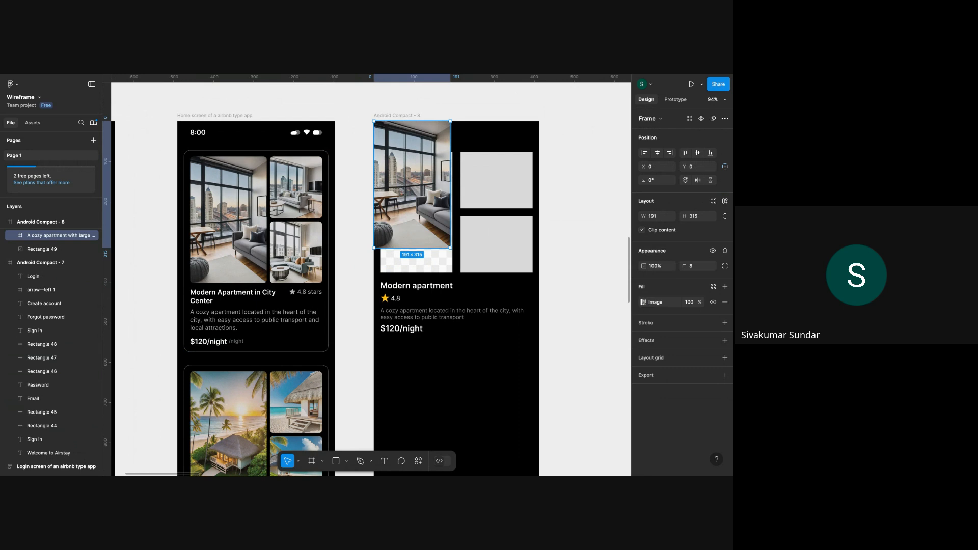
{"action": "left_click_drag", "start_coordinate": [411, 177], "coordinate": [416, 205]}
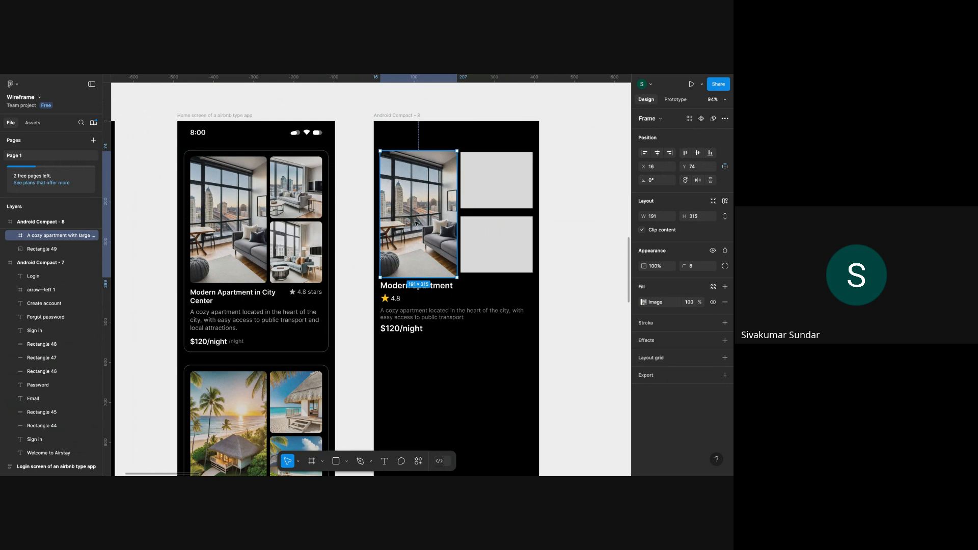
Move the pasted apartment photo out of the Android Compact - 8 frame onto the empty canvas to its right.
{"action": "left_click_drag", "start_coordinate": [417, 223], "coordinate": [592, 219]}
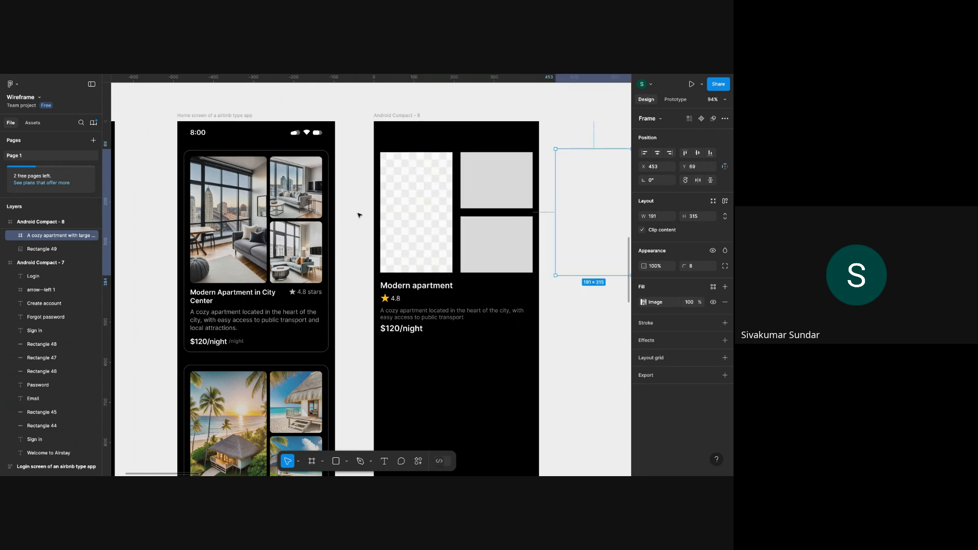
{"action": "mouse_move", "coordinate": [616, 188]}
{"action": "left_mouse_down"}
{"action": "mouse_move", "coordinate": [467, 199]}
{"action": "mouse_move", "coordinate": [440, 193]}
{"action": "mouse_move", "coordinate": [611, 182]}
{"action": "left_mouse_up"}
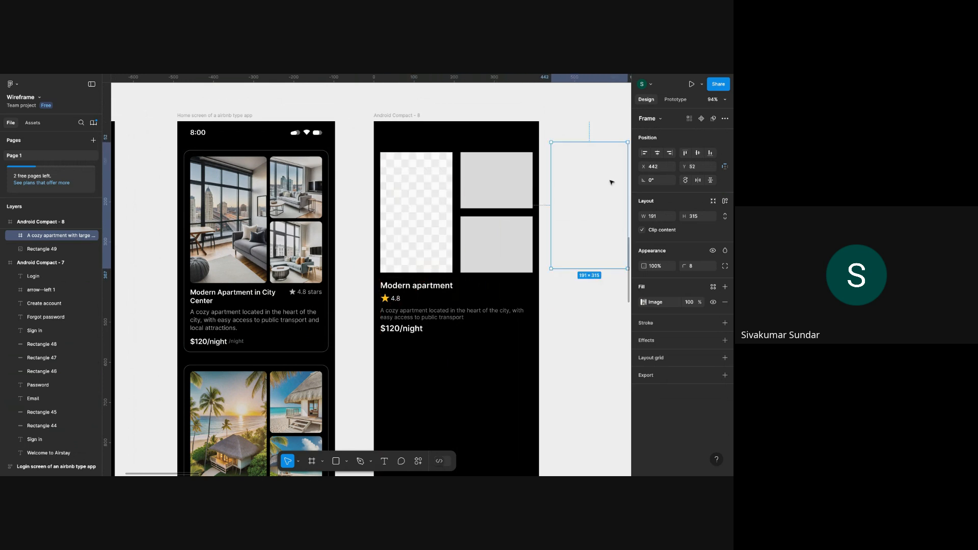
{"action": "key", "text": "Delete"}
{"action": "key", "text": "ctrl+z"}
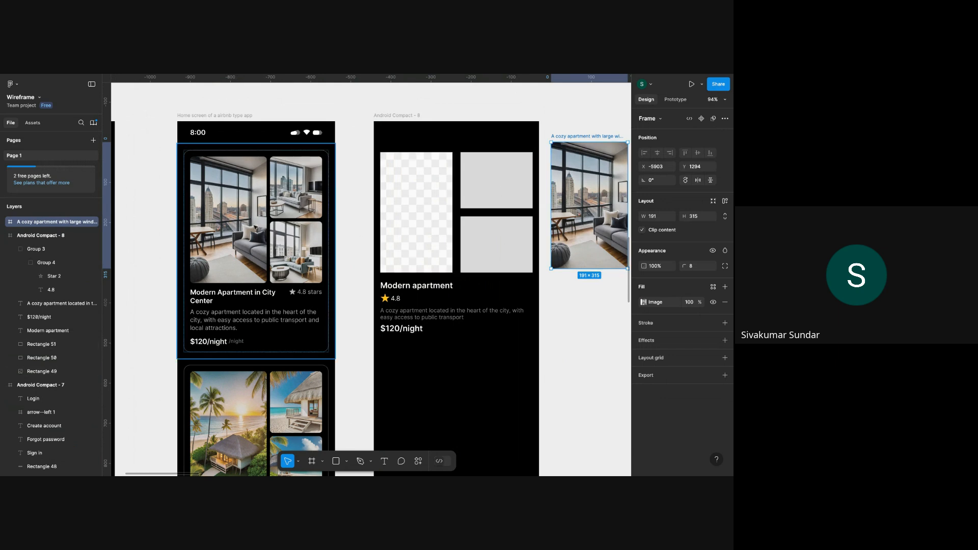
Try to copy the properties of the first card on the reference home screen onto the tall placeholder, and undo the paste.
{"action": "left_click", "coordinate": [419, 197]}
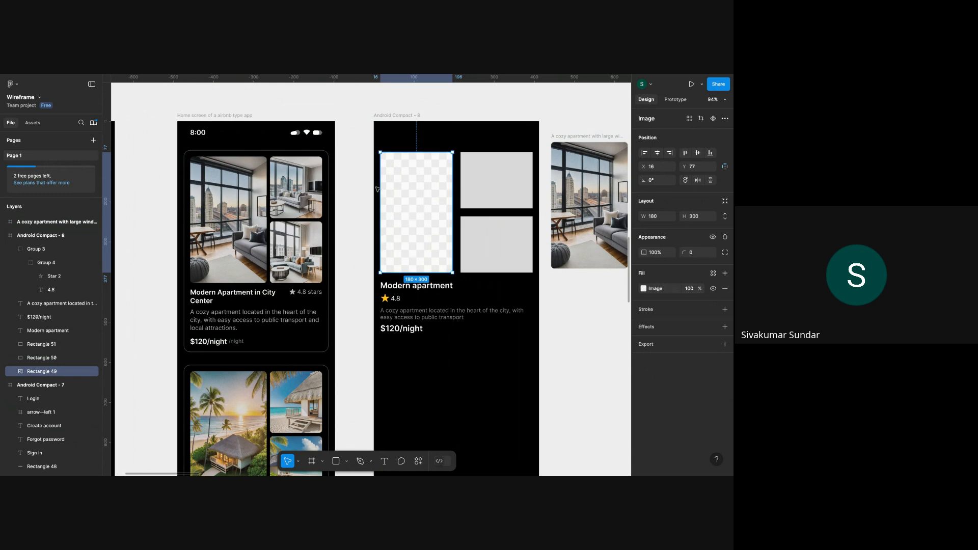
{"action": "left_click", "coordinate": [214, 174]}
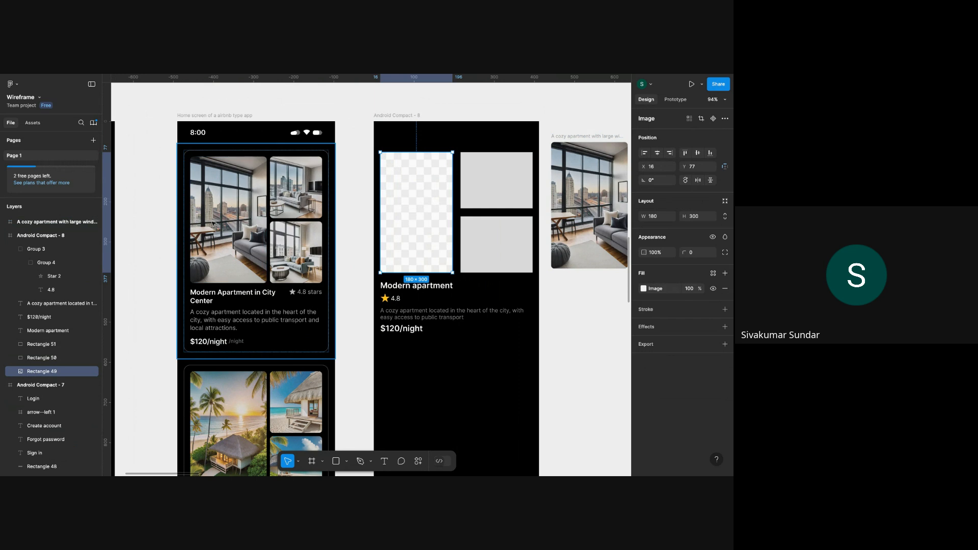
{"action": "right_click", "coordinate": [214, 175]}
{"action": "mouse_move", "coordinate": [258, 210]}
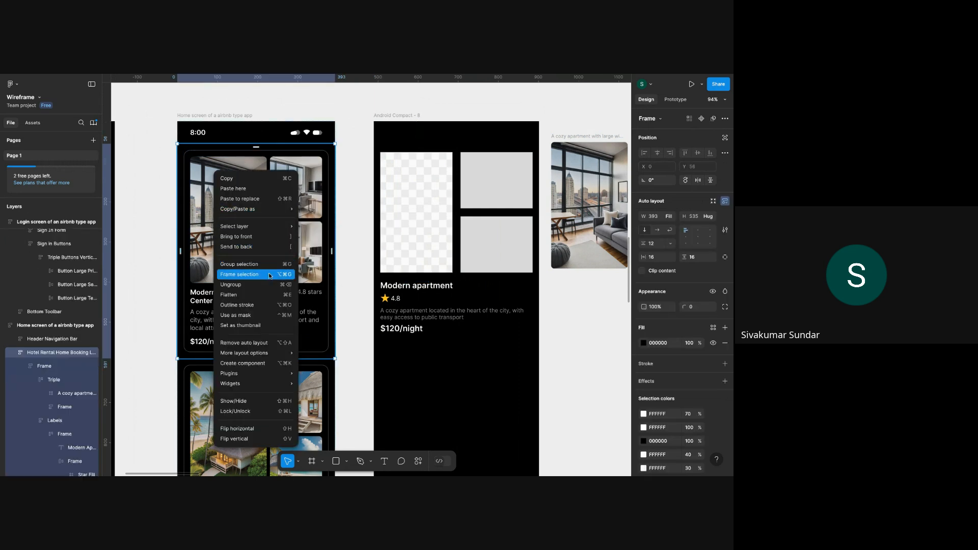
{"action": "mouse_move", "coordinate": [293, 219]}
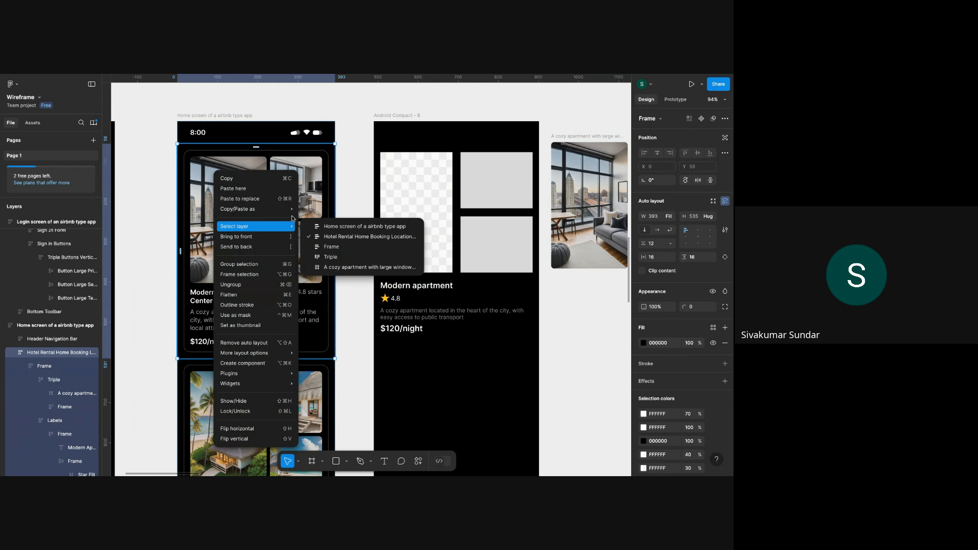
{"action": "mouse_move", "coordinate": [332, 215]}
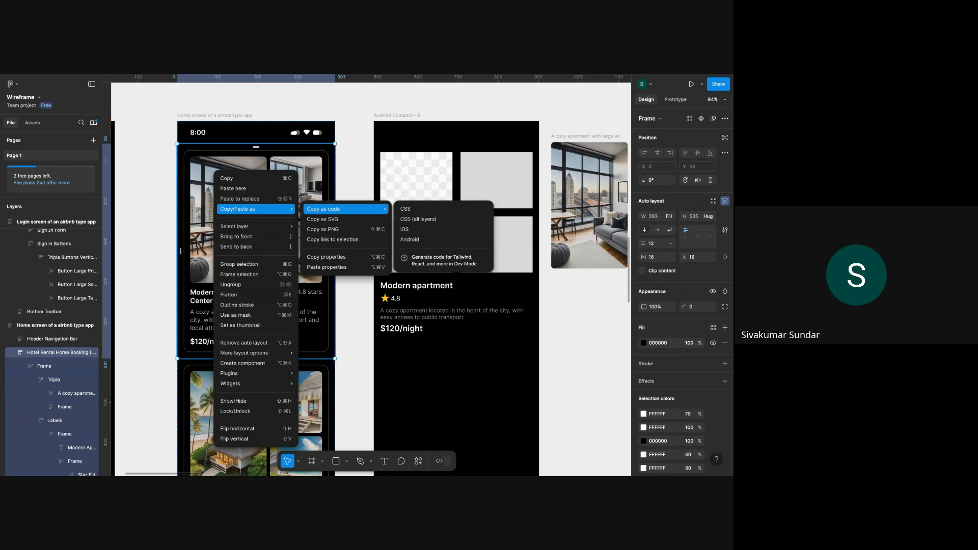
{"action": "left_click", "coordinate": [330, 261]}
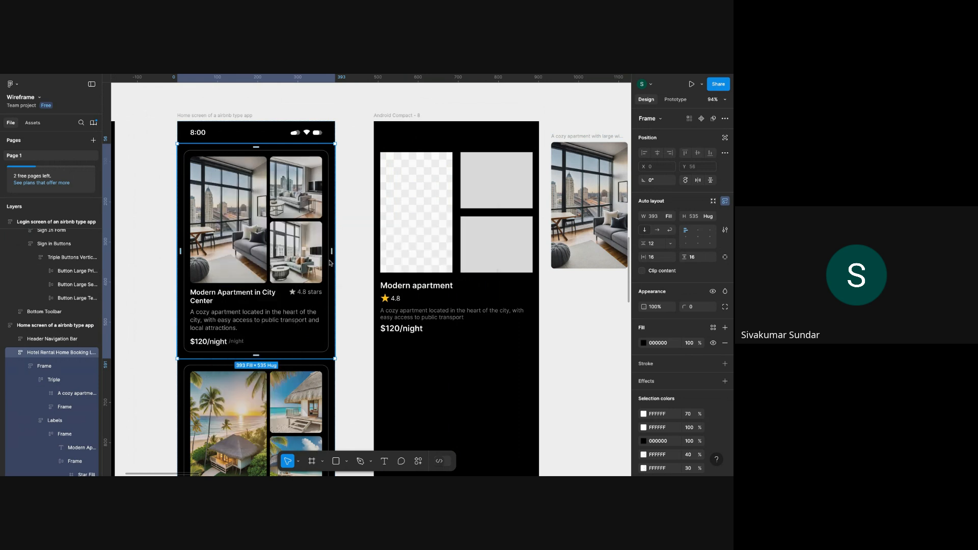
{"action": "right_click", "coordinate": [392, 224]}
{"action": "mouse_move", "coordinate": [448, 241]}
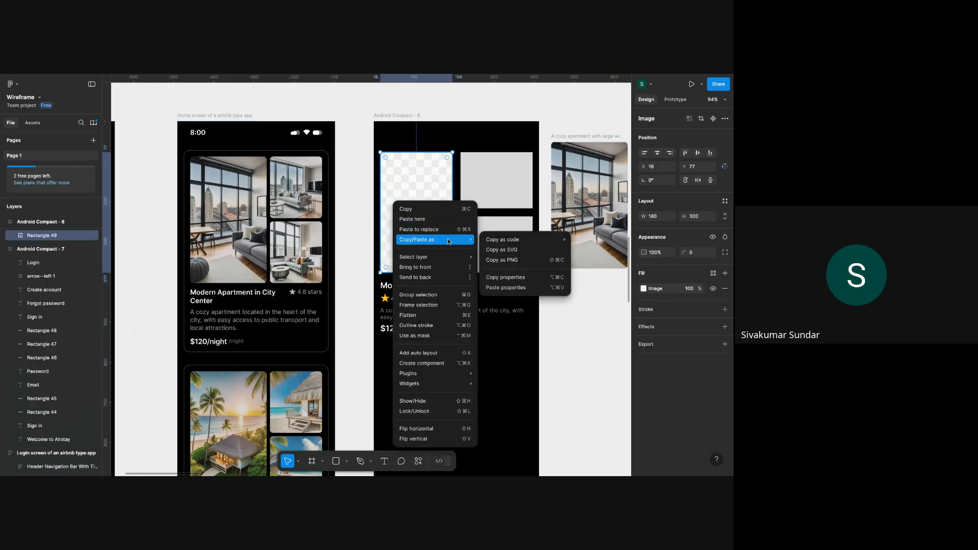
{"action": "left_click", "coordinate": [500, 288]}
{"action": "key", "text": "super+z"}
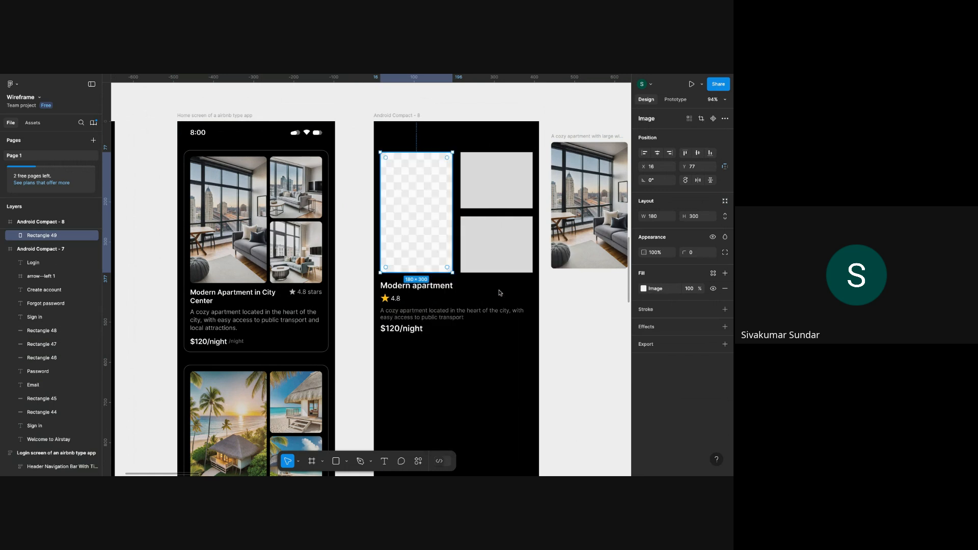
Copy the properties of the reference card's large apartment photo and paste them onto the tall placeholder in Android Compact - 8.
{"action": "left_click", "coordinate": [235, 215], "text": "super"}
{"action": "left_click", "coordinate": [427, 207]}
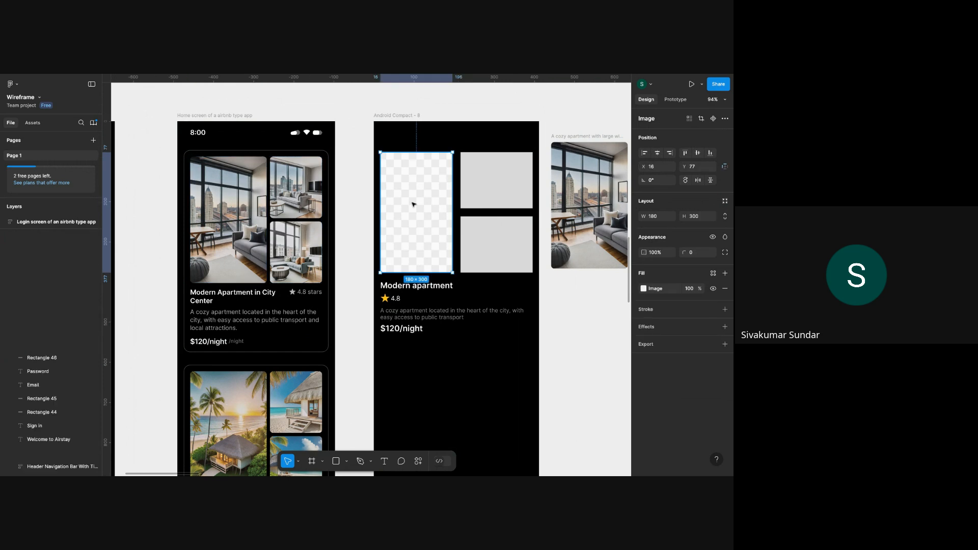
{"action": "key", "text": "super+alt+v"}
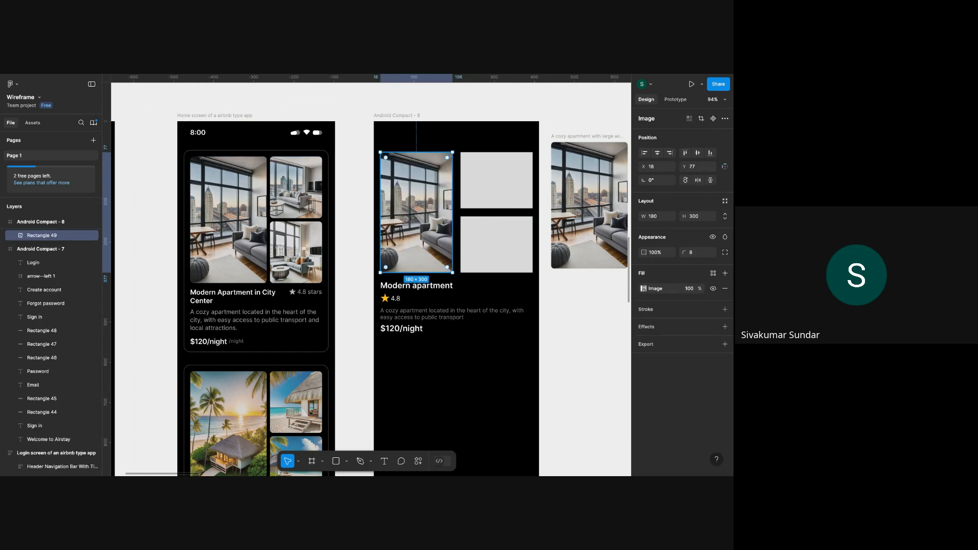
Undo the properties pasted onto the tall placeholder and delete the spare apartment photo beside the Android Compact - 8 frame.
{"action": "left_click", "coordinate": [574, 137]}
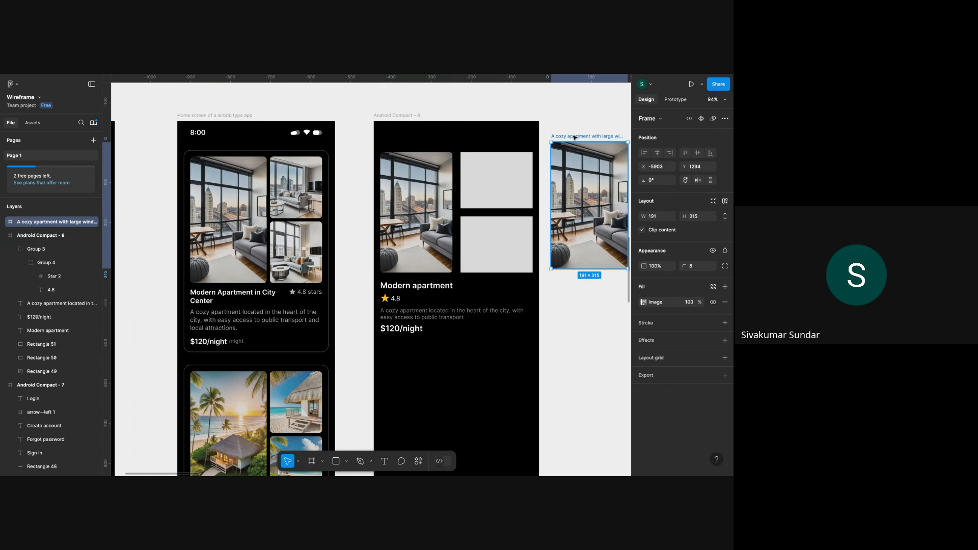
{"action": "key", "text": "Delete"}
{"action": "key", "text": "super+z"}
{"action": "key", "text": "super+z"}
{"action": "key", "text": "super+z"}
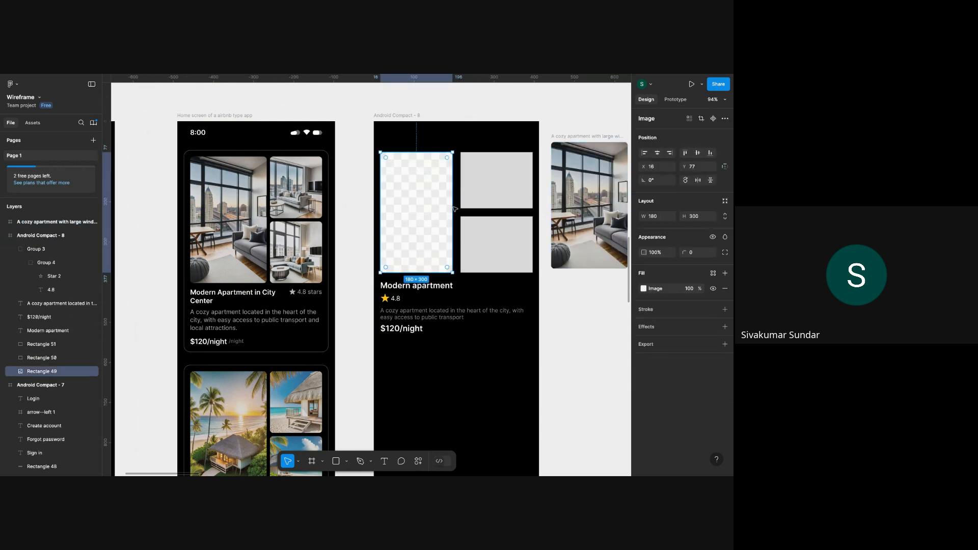
{"action": "left_click", "coordinate": [582, 143]}
{"action": "key", "text": "Delete"}
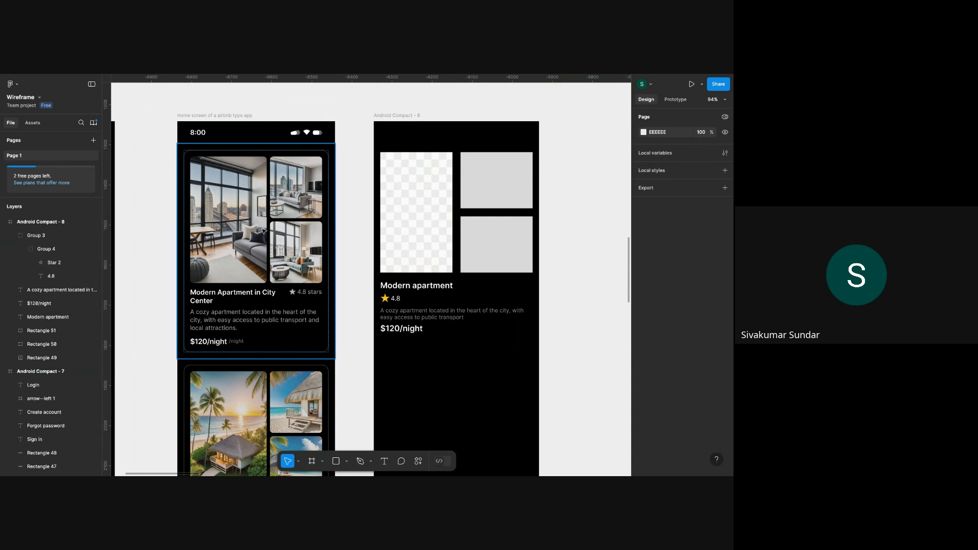
Copy the reference card's large apartment photo, paste it into Android Compact - 8, and delete the pasted copy.
{"action": "left_click", "coordinate": [264, 232]}
{"action": "left_click", "coordinate": [234, 223]}
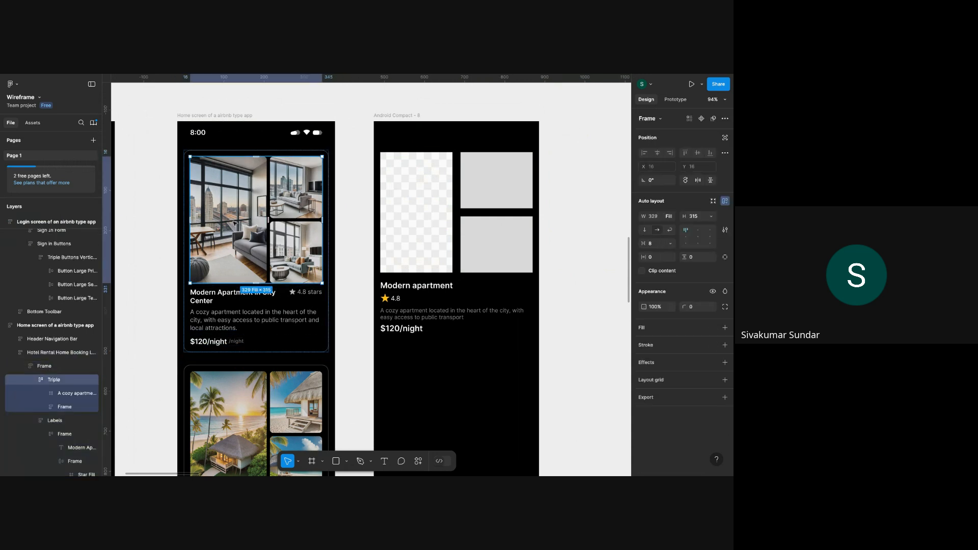
{"action": "left_click", "coordinate": [234, 223]}
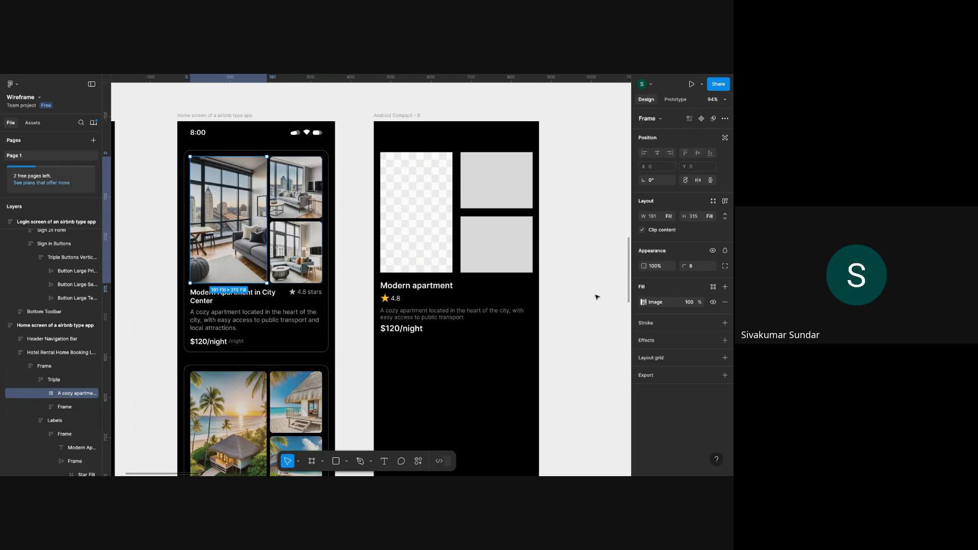
{"action": "left_click", "coordinate": [393, 119]}
{"action": "key", "text": "ctrl+v"}
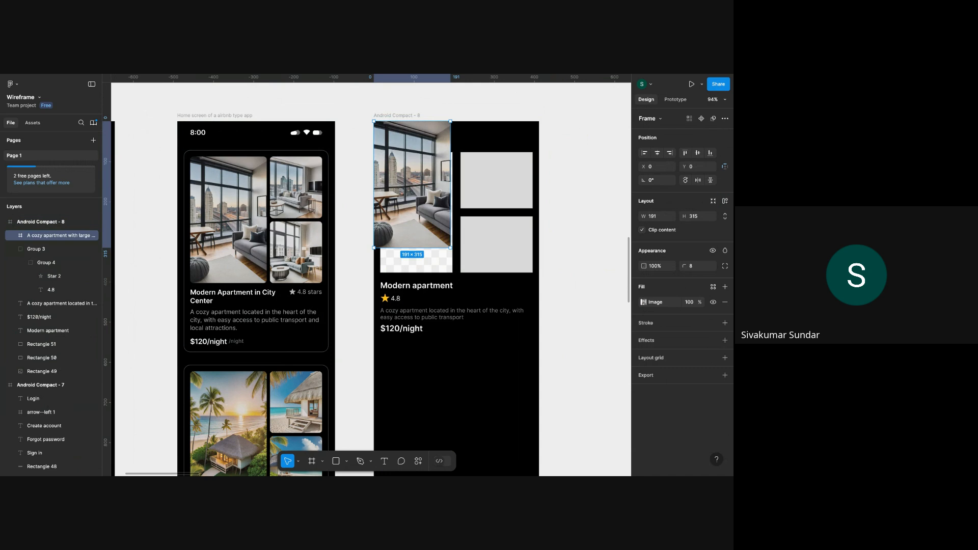
{"action": "key", "text": "Delete"}
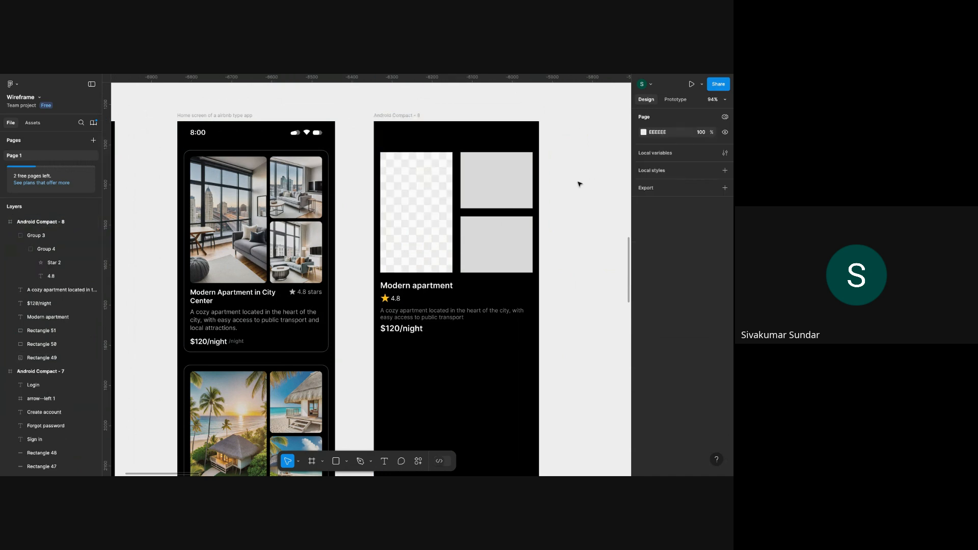
Set the corner radius of the blue Sign in button rectangle in Android Compact - 7 to 0.
{"action": "scroll", "coordinate": [465, 249], "scroll_direction": "down", "scroll_amount": 5}
{"action": "scroll", "coordinate": [465, 250], "scroll_direction": "right", "scroll_amount": 3}
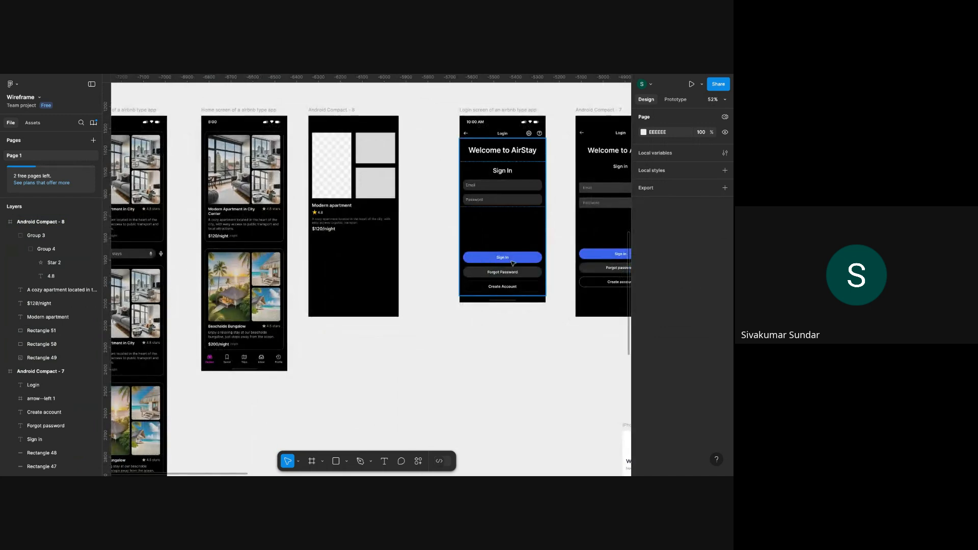
{"action": "scroll", "coordinate": [351, 254], "scroll_direction": "up", "scroll_amount": 3}
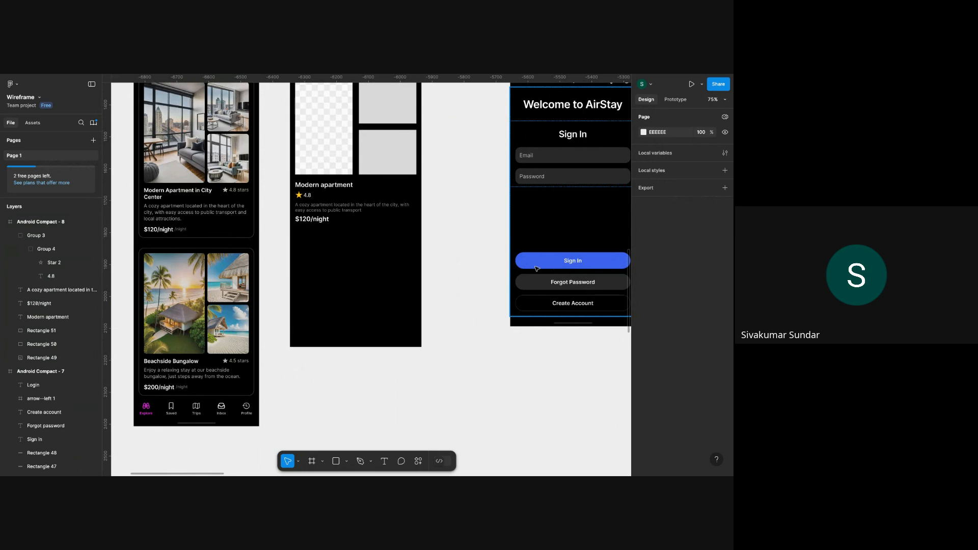
{"action": "scroll", "coordinate": [537, 268], "scroll_direction": "right", "scroll_amount": 6}
{"action": "left_click", "coordinate": [473, 274]}
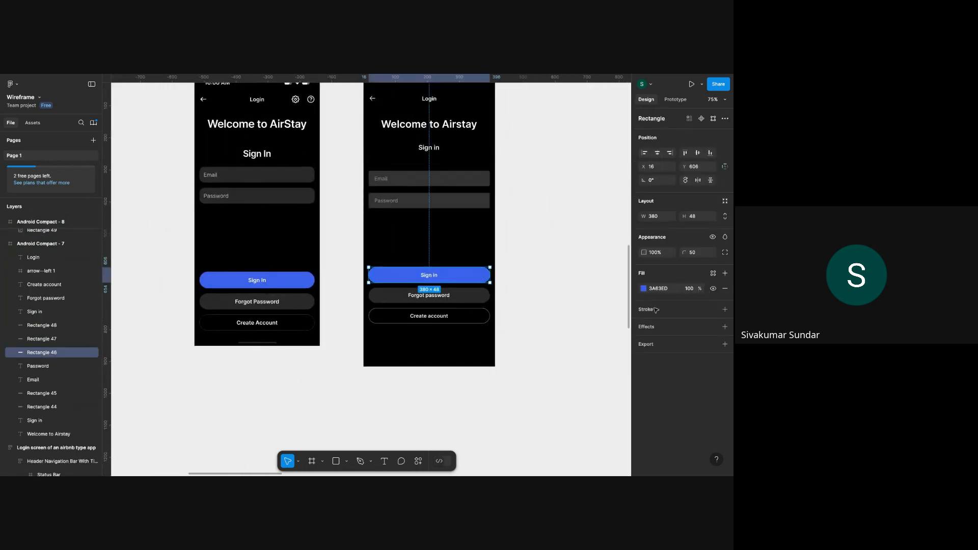
{"action": "left_click", "coordinate": [695, 252]}
{"action": "type", "text": "0"}
{"action": "key", "text": "Return"}
{"action": "left_click", "coordinate": [556, 305]}
{"action": "scroll", "coordinate": [556, 305], "scroll_direction": "left", "scroll_amount": 2}
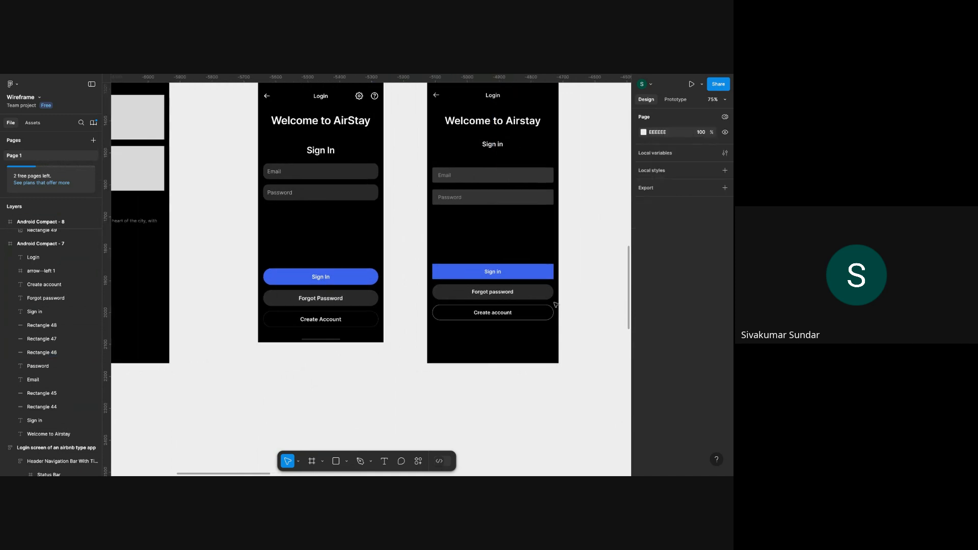
Paste a copy of the reference Sign In button into Android Compact - 7, move it above the existing Sign in button, and delete it.
{"action": "scroll", "coordinate": [434, 305], "scroll_direction": "up", "scroll_amount": 4}
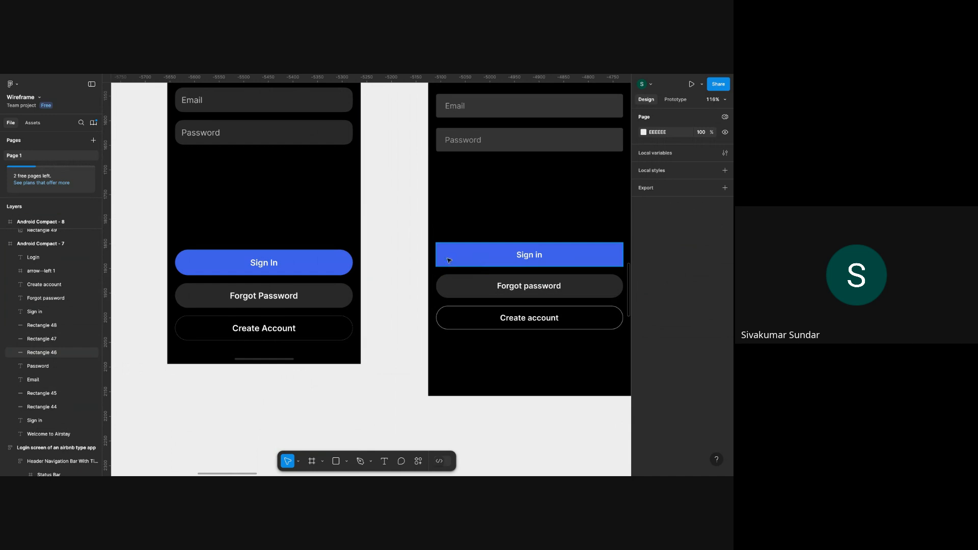
{"action": "left_click", "coordinate": [328, 263], "text": "ctrl"}
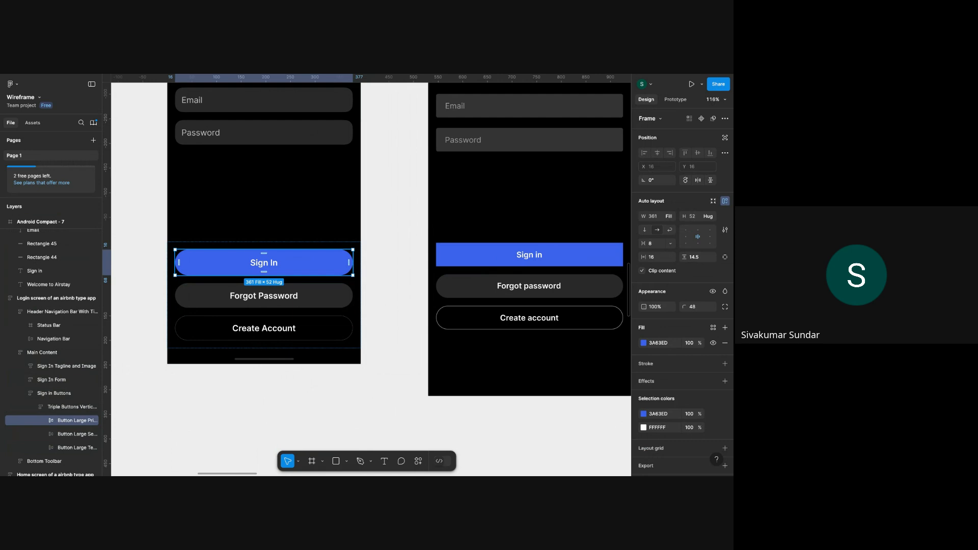
{"action": "scroll", "coordinate": [326, 264], "scroll_direction": "down", "scroll_amount": 3}
{"action": "scroll", "coordinate": [326, 264], "scroll_direction": "right", "scroll_amount": 2}
{"action": "scroll", "coordinate": [326, 264], "scroll_direction": "up", "scroll_amount": 2}
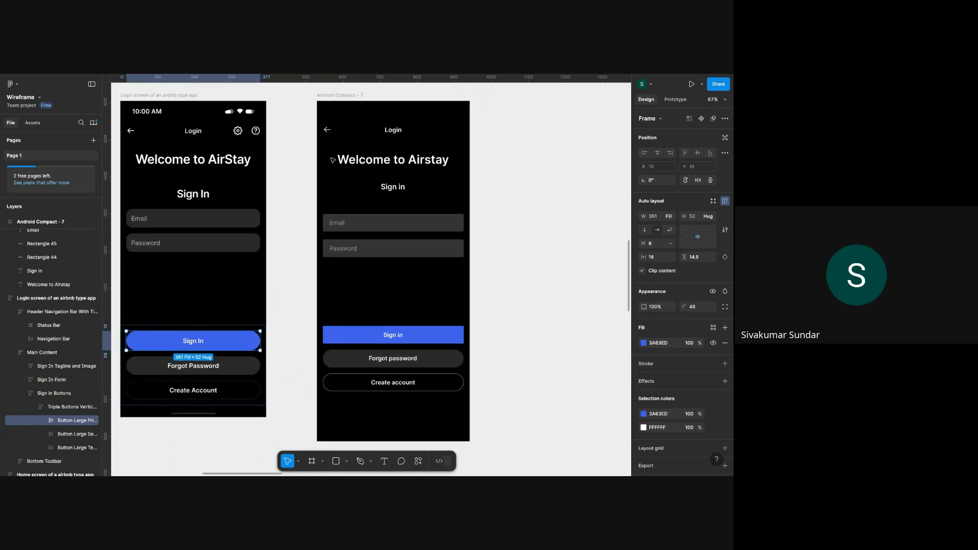
{"action": "left_click", "coordinate": [331, 99]}
{"action": "key", "text": "ctrl+v"}
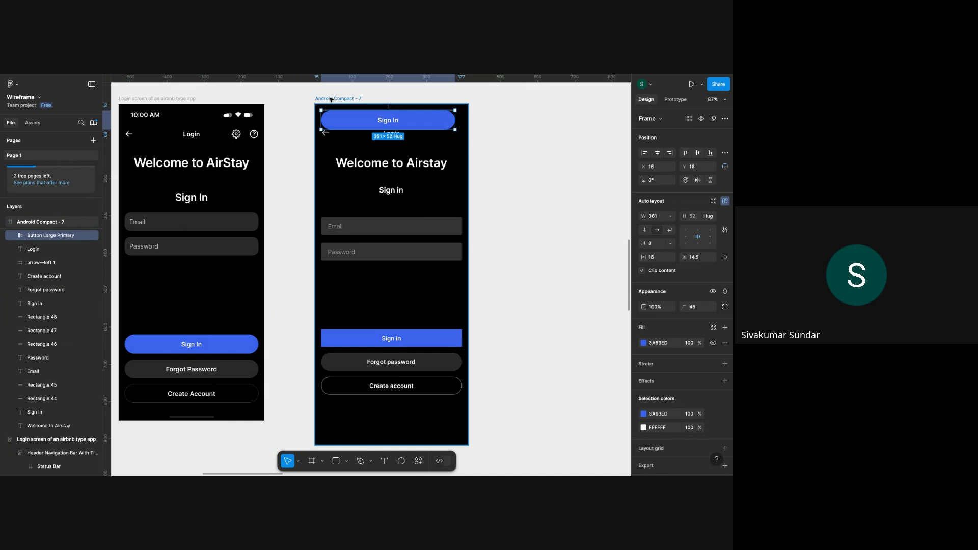
{"action": "left_click_drag", "start_coordinate": [380, 121], "coordinate": [382, 299]}
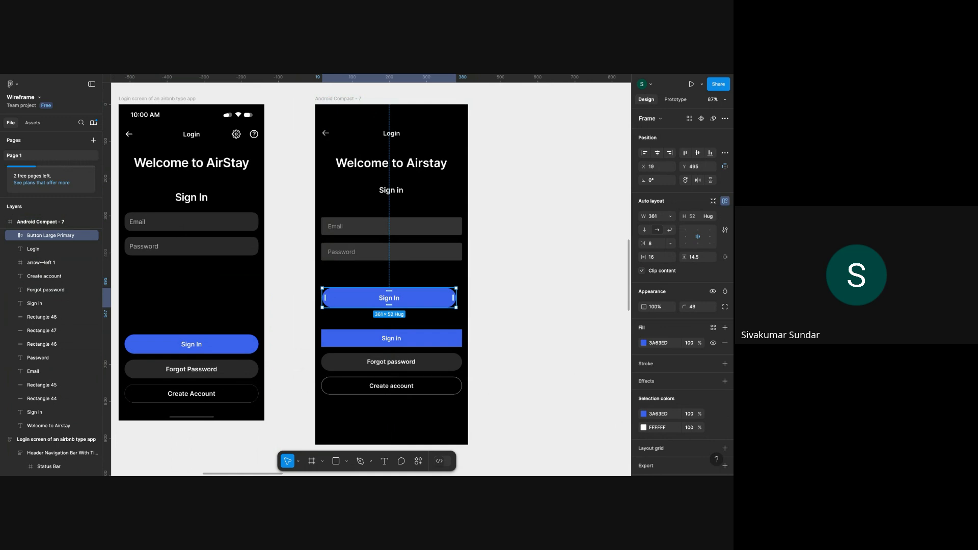
{"action": "key", "text": "Delete"}
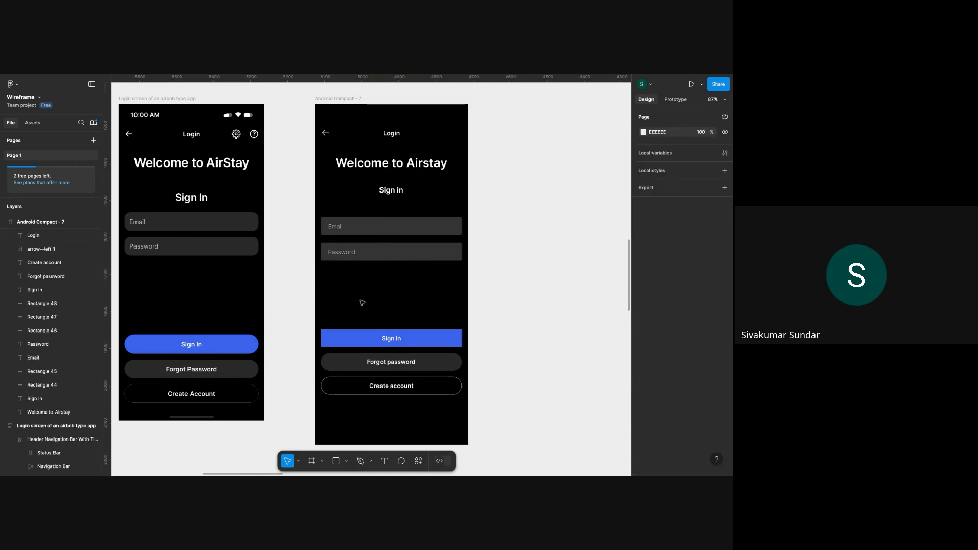
Recolor the Sign in button rectangle in Android Compact - 7 to 292929 by sampling the Forgot password button with the color picker.
{"action": "left_click", "coordinate": [222, 351]}
{"action": "left_click", "coordinate": [367, 341]}
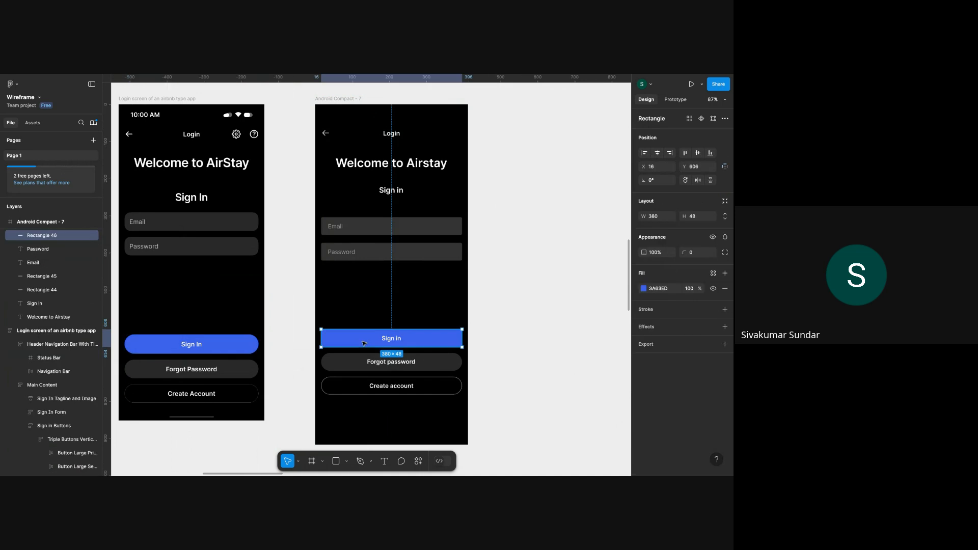
{"action": "left_click", "coordinate": [545, 337]}
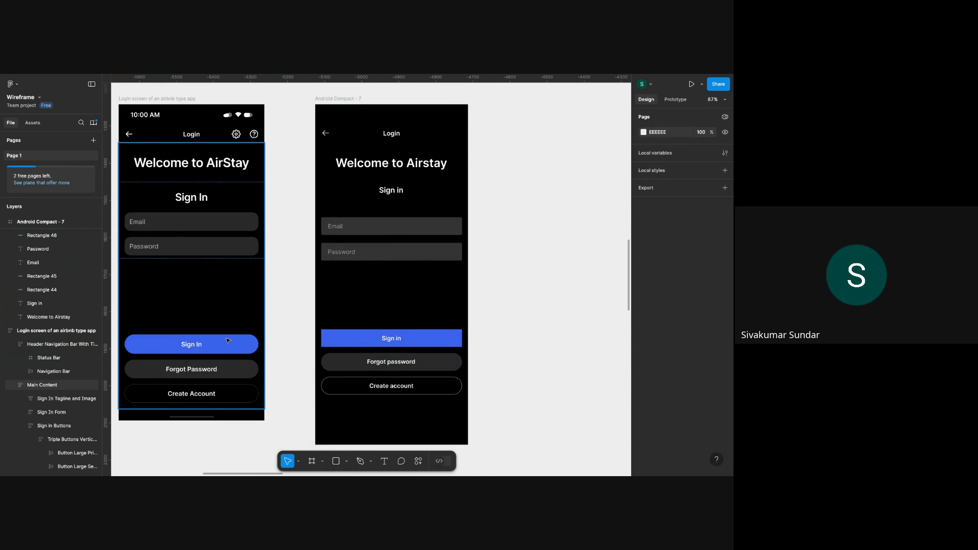
{"action": "left_click", "coordinate": [342, 345]}
{"action": "key", "text": "i"}
{"action": "left_click", "coordinate": [348, 355]}
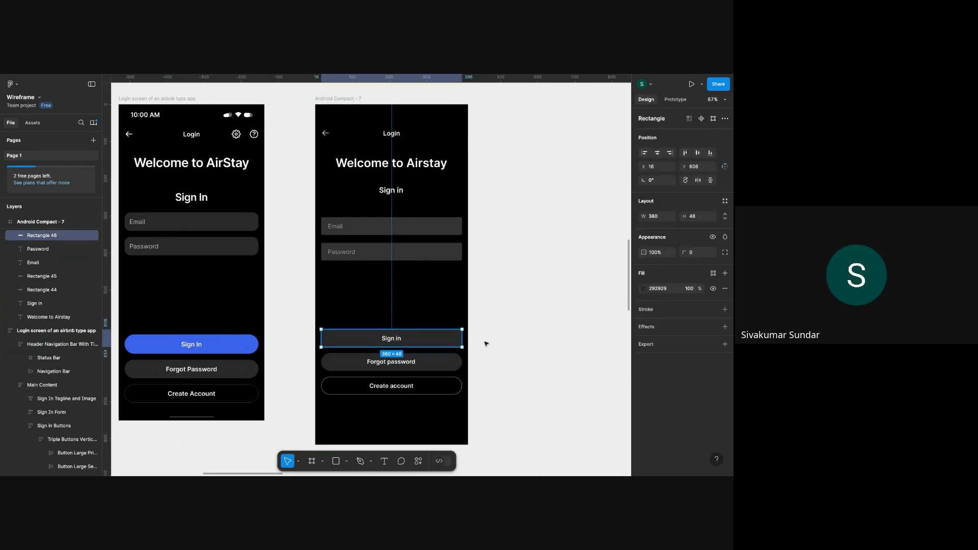
{"action": "left_click", "coordinate": [527, 352]}
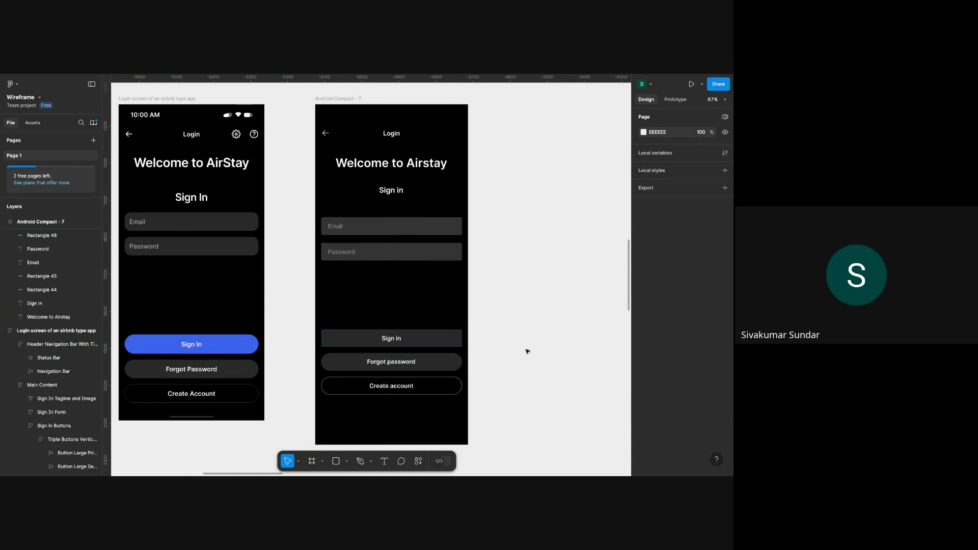
Paste the reference Sign In button's properties onto the Sign in rectangle in Android Compact - 7, and undo the paste.
{"action": "left_click", "coordinate": [231, 348]}
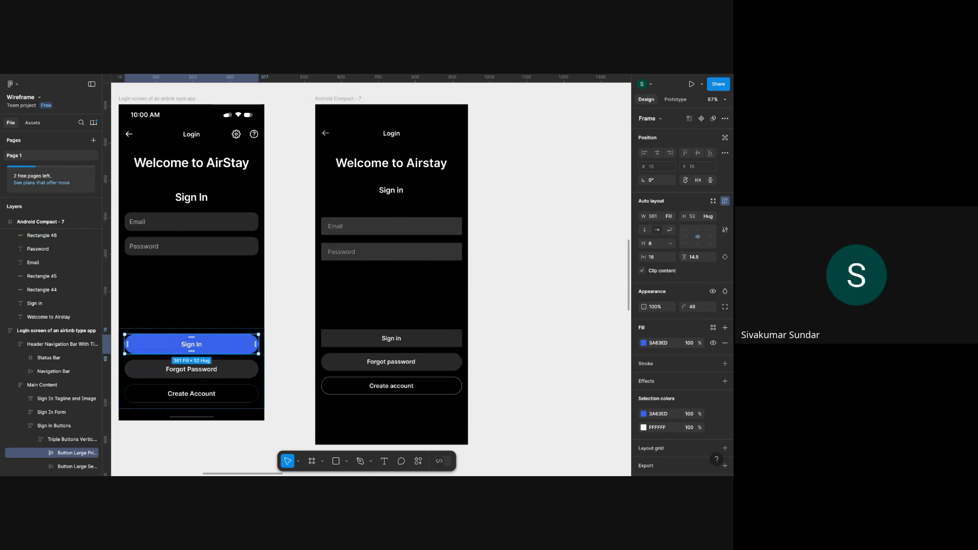
{"action": "key", "text": "ctrl+shift+c"}
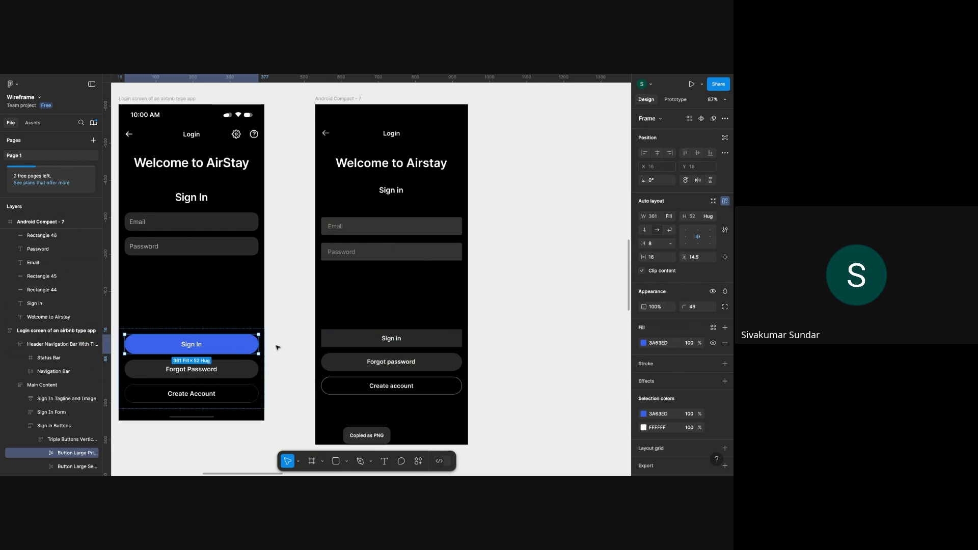
{"action": "left_click", "coordinate": [330, 342]}
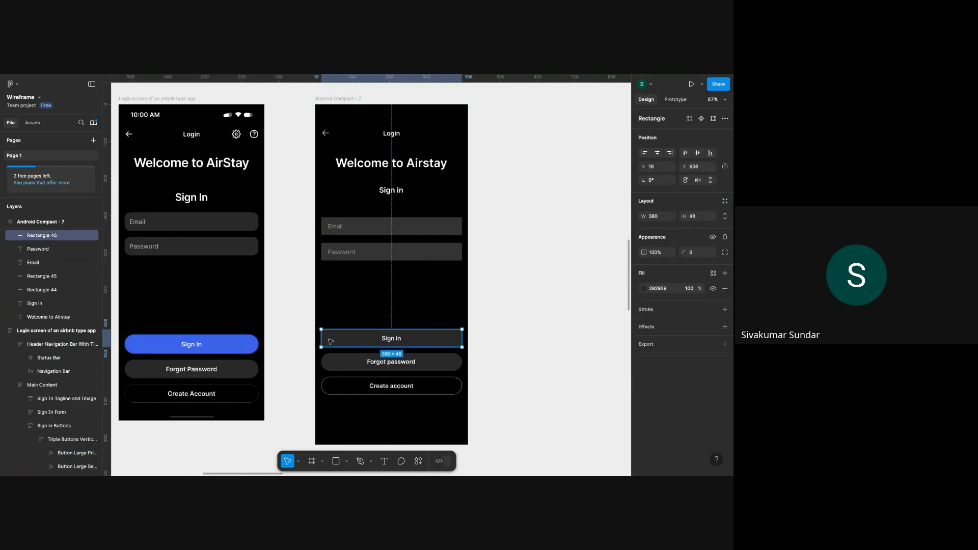
{"action": "left_click", "coordinate": [245, 351]}
{"action": "key", "text": "ctrl+alt+c"}
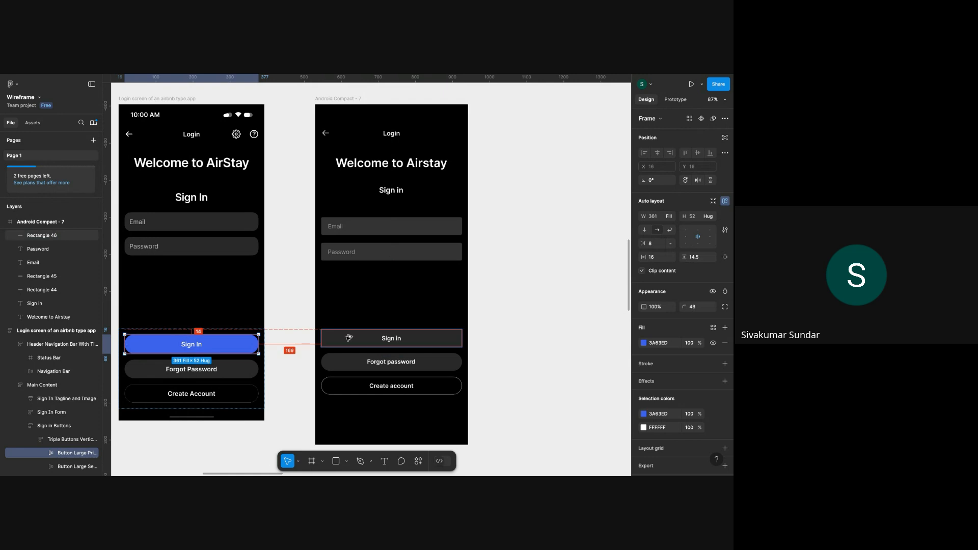
{"action": "left_click", "coordinate": [349, 338]}
{"action": "key", "text": "ctrl+alt+v"}
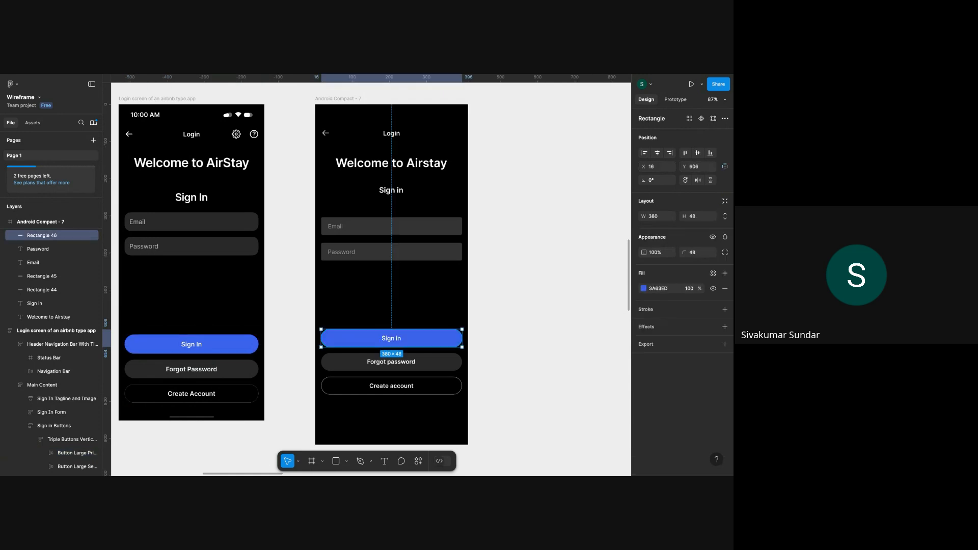
{"action": "left_click", "coordinate": [241, 350]}
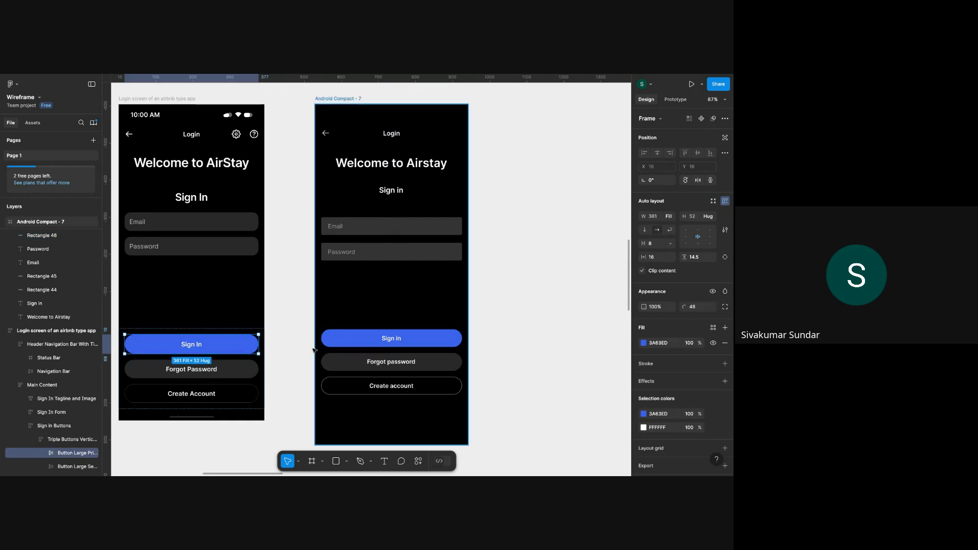
{"action": "left_click", "coordinate": [372, 349]}
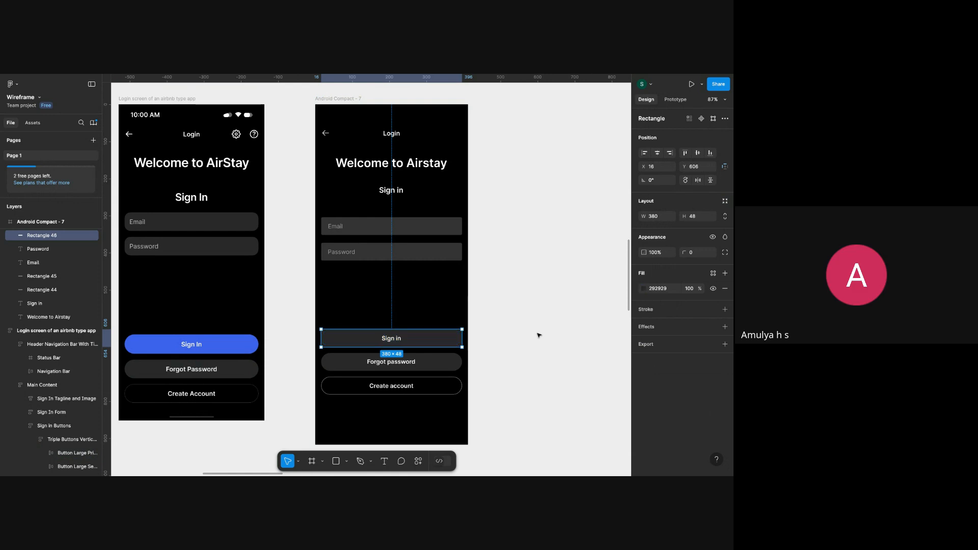
{"action": "left_click", "coordinate": [504, 356]}
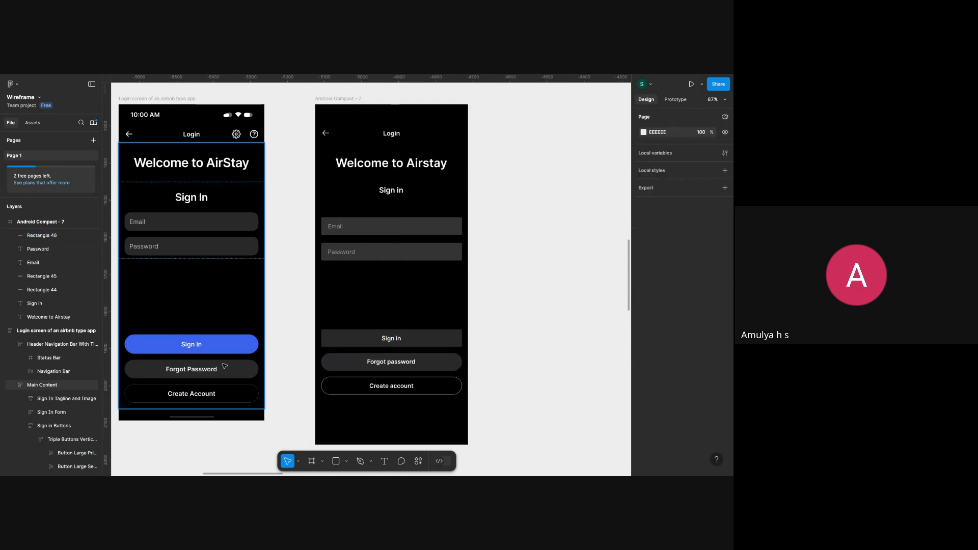
Give the Sign in rectangle in Android Compact - 7 the reference Sign In button's blue fill and rounded corners by copying and pasting properties.
{"action": "scroll", "coordinate": [225, 366], "scroll_direction": "left", "scroll_amount": 1}
{"action": "scroll", "coordinate": [224, 365], "scroll_direction": "down", "scroll_amount": 1}
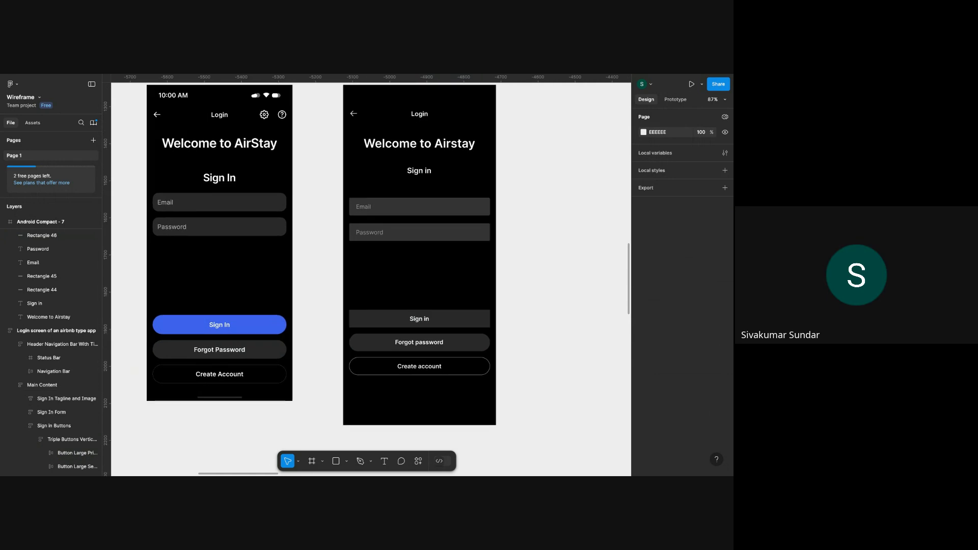
{"action": "left_click", "coordinate": [264, 332]}
{"action": "left_click", "coordinate": [266, 334]}
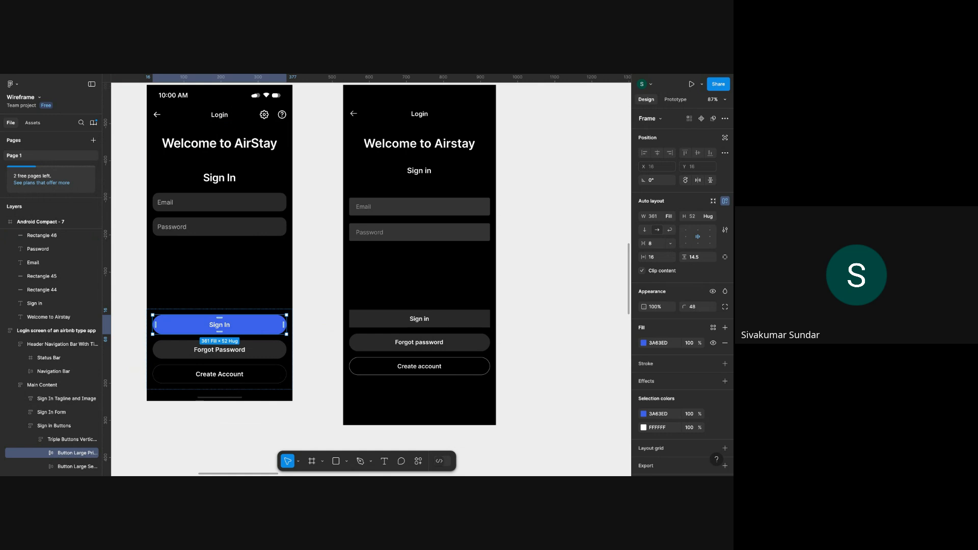
{"action": "left_click", "coordinate": [477, 320]}
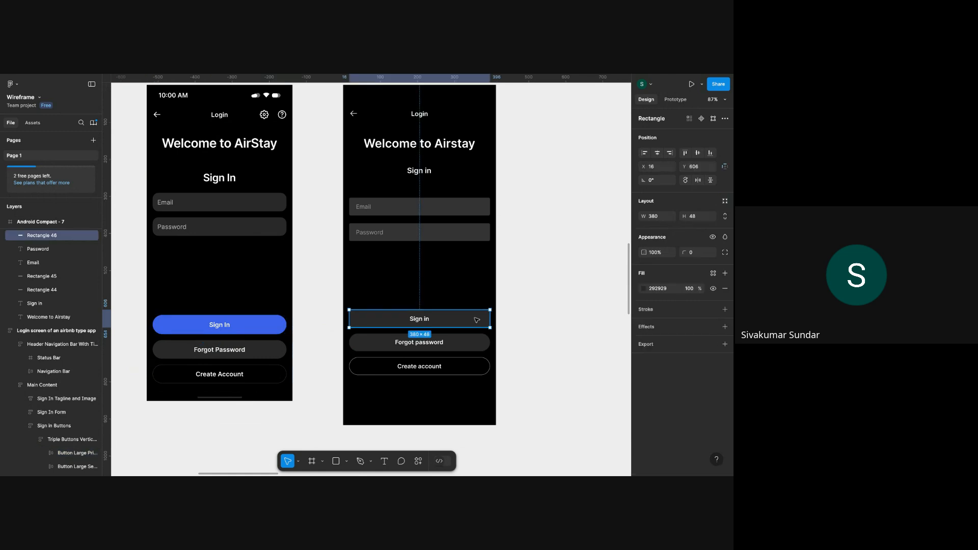
{"action": "key", "text": "super+alt+v"}
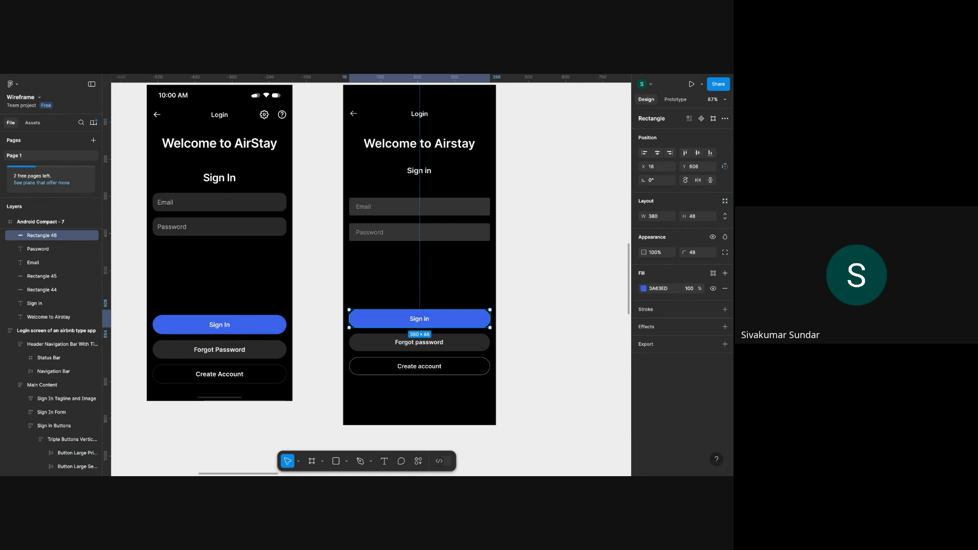
Copy the properties of the reference card's large apartment photo and paste them onto the tall checkered rectangle in Android Compact - 8.
{"action": "scroll", "coordinate": [438, 314], "scroll_direction": "down", "scroll_amount": 5}
{"action": "scroll", "coordinate": [433, 270], "scroll_direction": "left", "scroll_amount": 5}
{"action": "scroll", "coordinate": [428, 228], "scroll_direction": "up", "scroll_amount": 5}
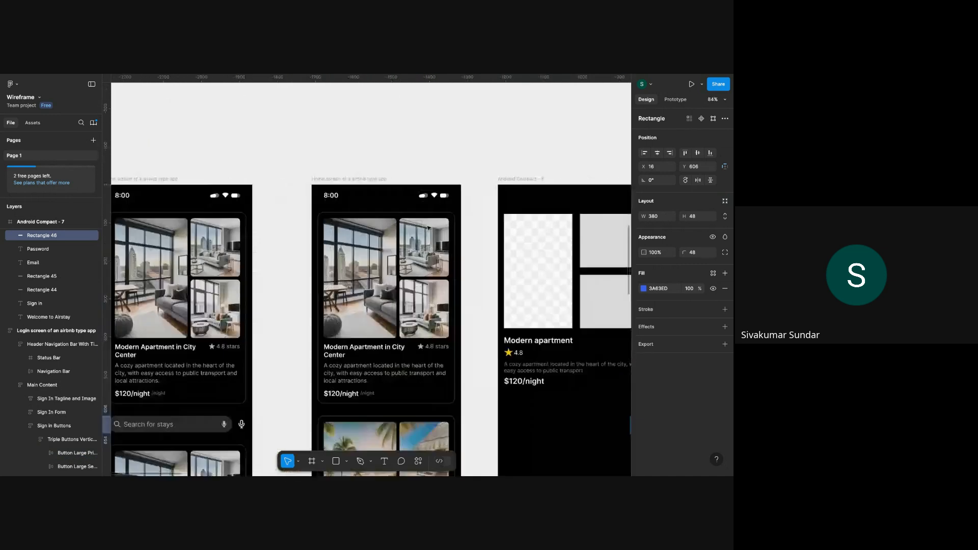
{"action": "scroll", "coordinate": [428, 228], "scroll_direction": "up", "scroll_amount": 4}
{"action": "scroll", "coordinate": [428, 227], "scroll_direction": "right", "scroll_amount": 2}
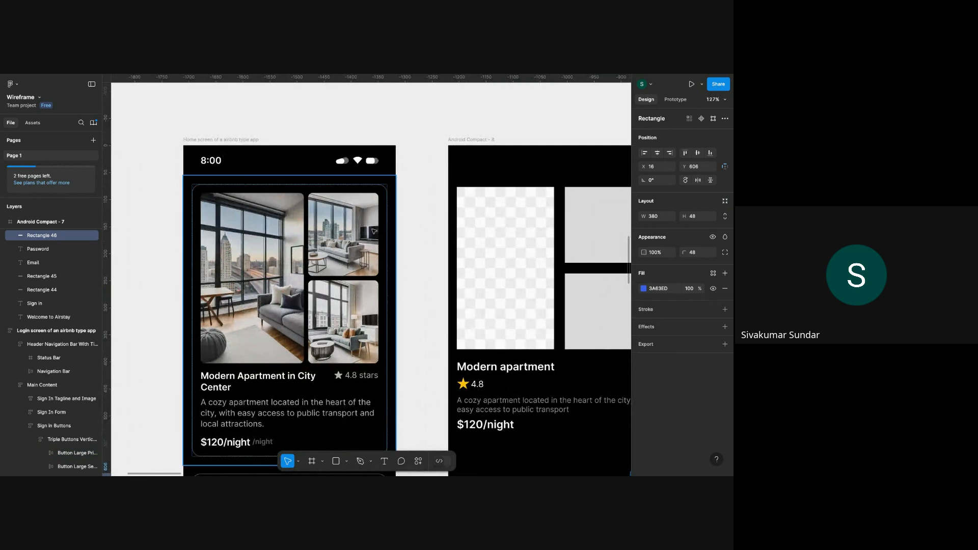
{"action": "left_click", "coordinate": [267, 274]}
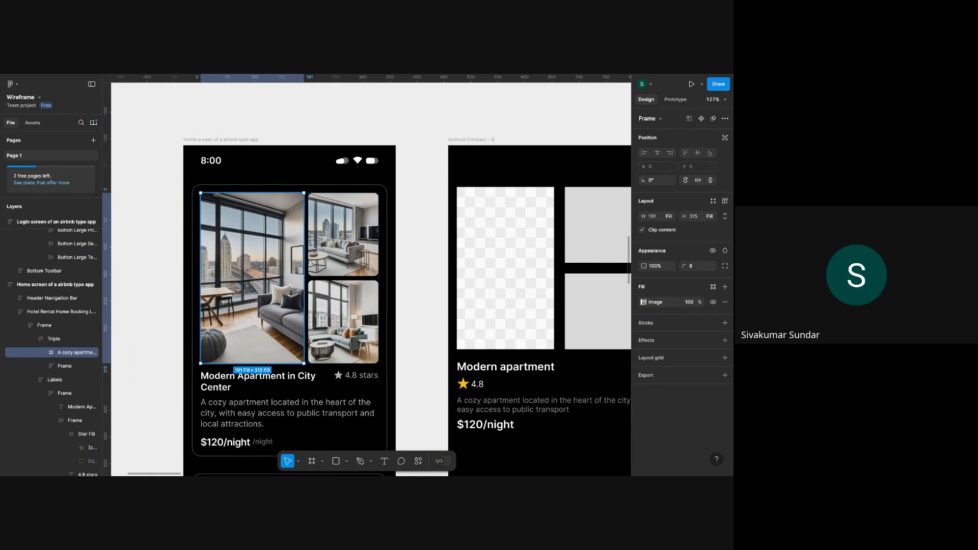
{"action": "right_click", "coordinate": [268, 274]}
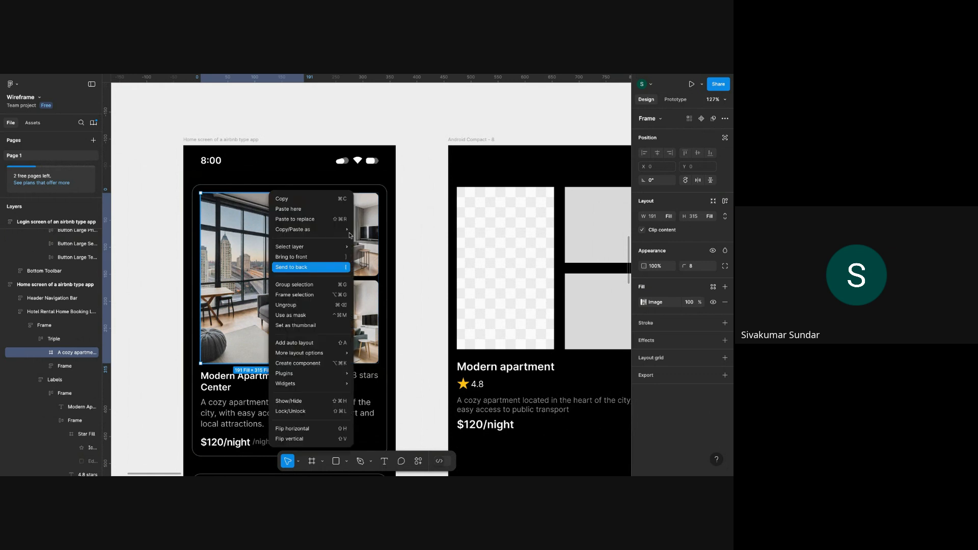
{"action": "mouse_move", "coordinate": [349, 231]}
{"action": "left_click", "coordinate": [385, 278]}
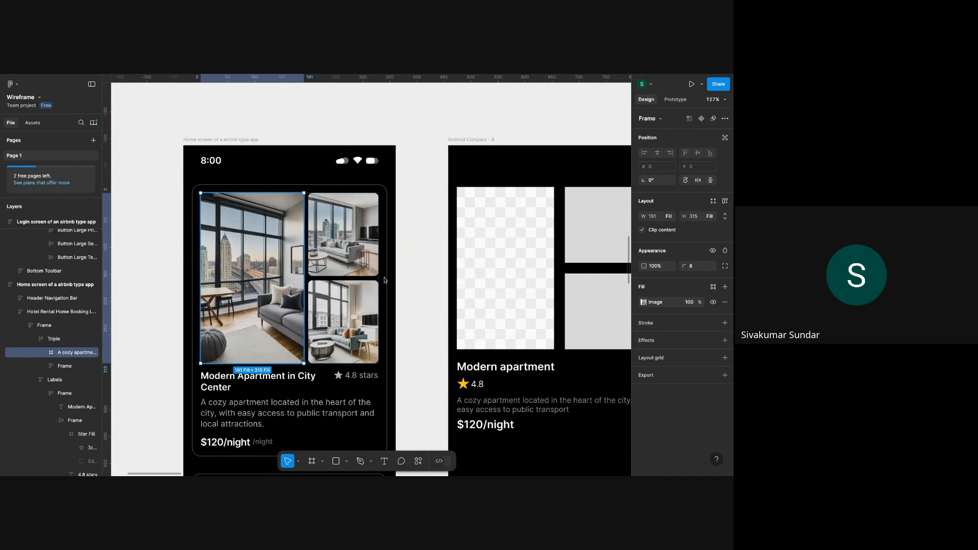
{"action": "left_click", "coordinate": [501, 268]}
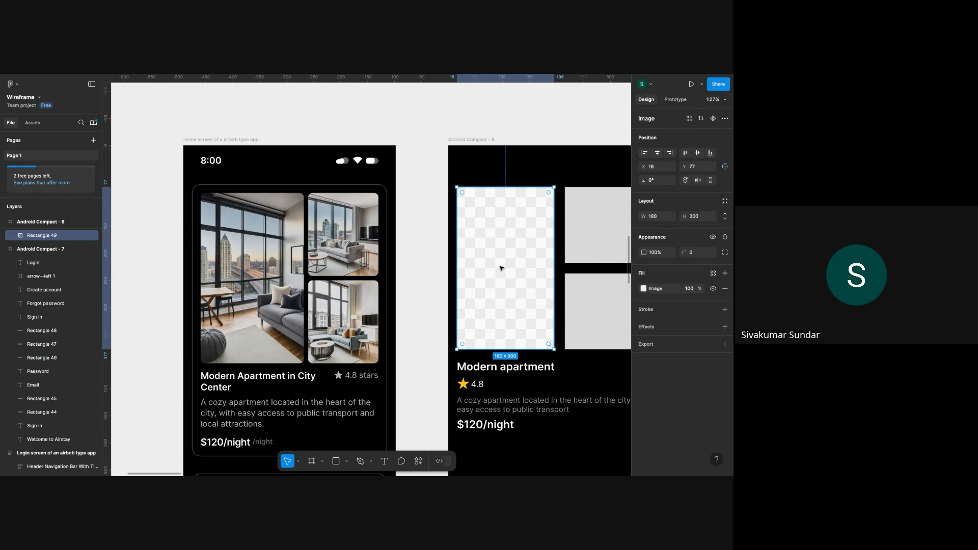
{"action": "key", "text": "ctrl+alt+v"}
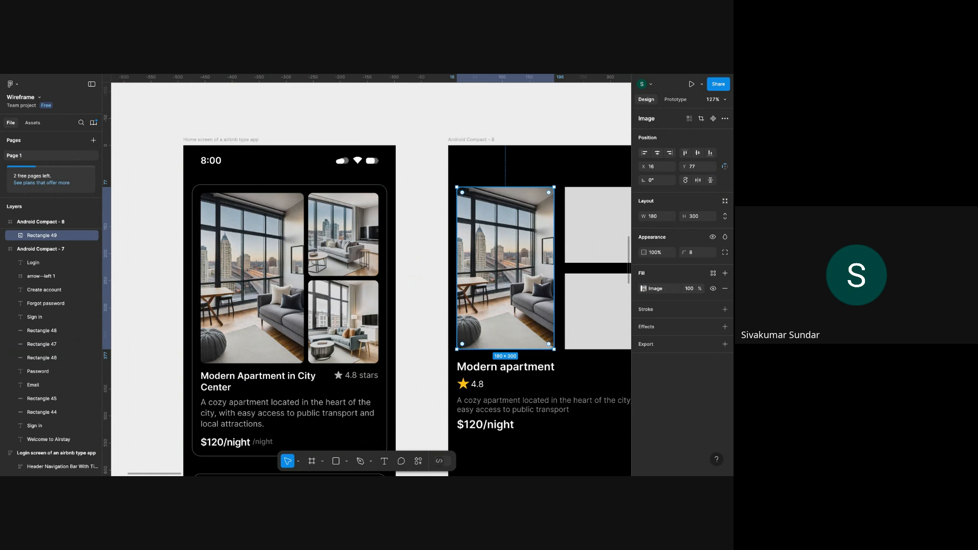
Copy the properties of the reference card's upper small photo and paste them onto the upper gray rectangle in Android Compact - 8.
{"action": "scroll", "coordinate": [371, 275], "scroll_direction": "right", "scroll_amount": 2}
{"action": "left_click", "coordinate": [284, 247], "text": "super"}
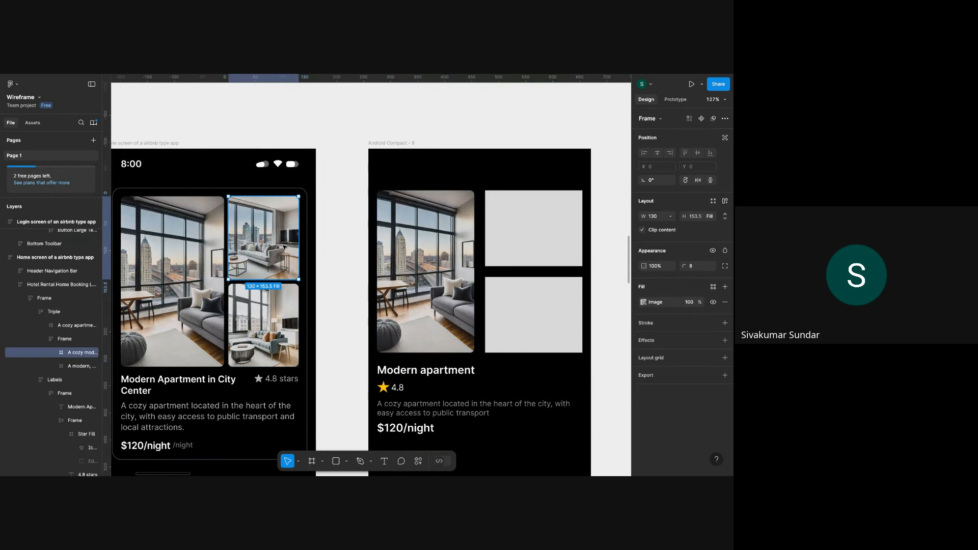
{"action": "right_click", "coordinate": [284, 247]}
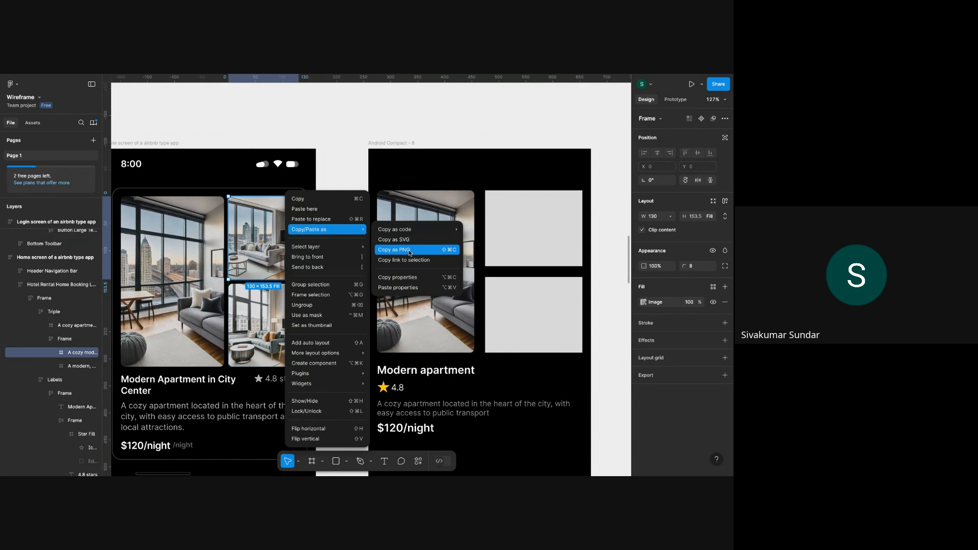
{"action": "left_click", "coordinate": [406, 280]}
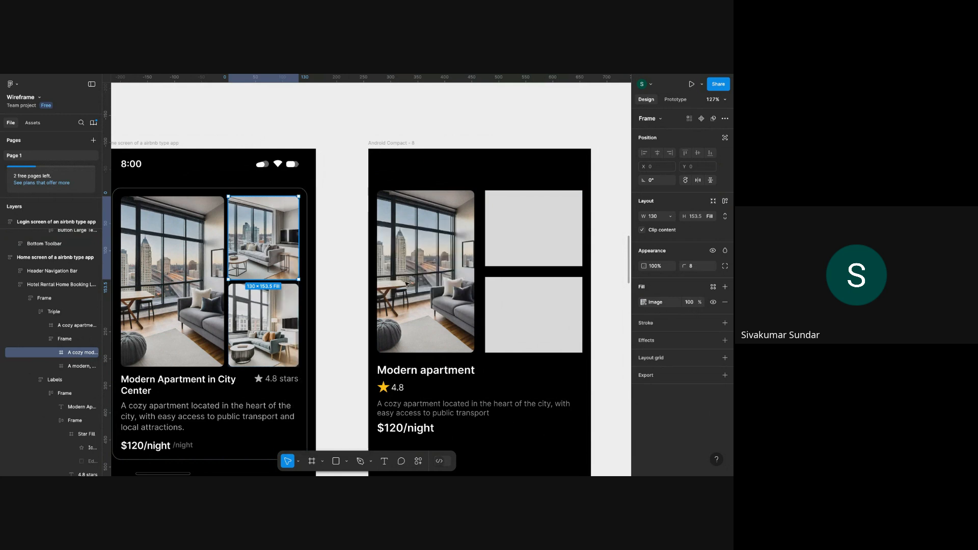
{"action": "right_click", "coordinate": [546, 242]}
{"action": "mouse_move", "coordinate": [607, 240]}
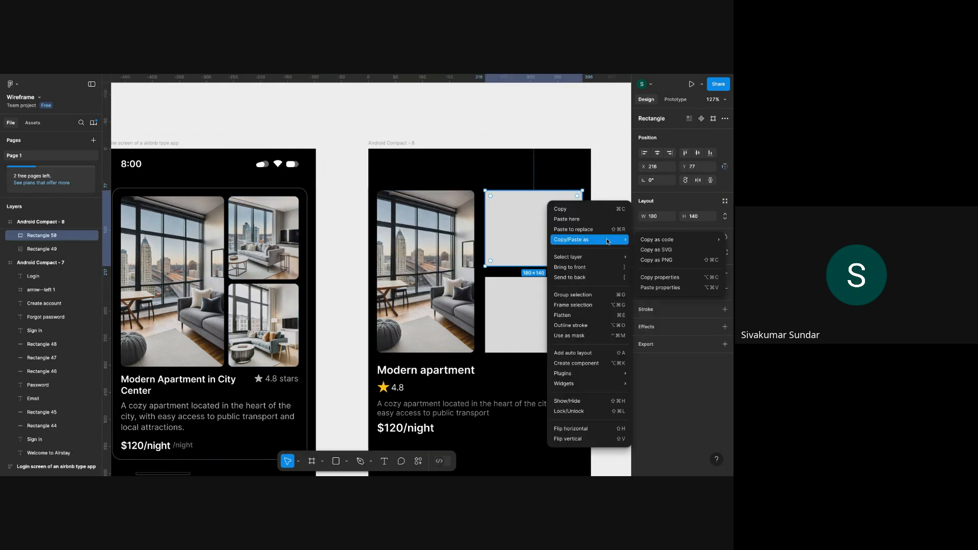
{"action": "left_click", "coordinate": [660, 287]}
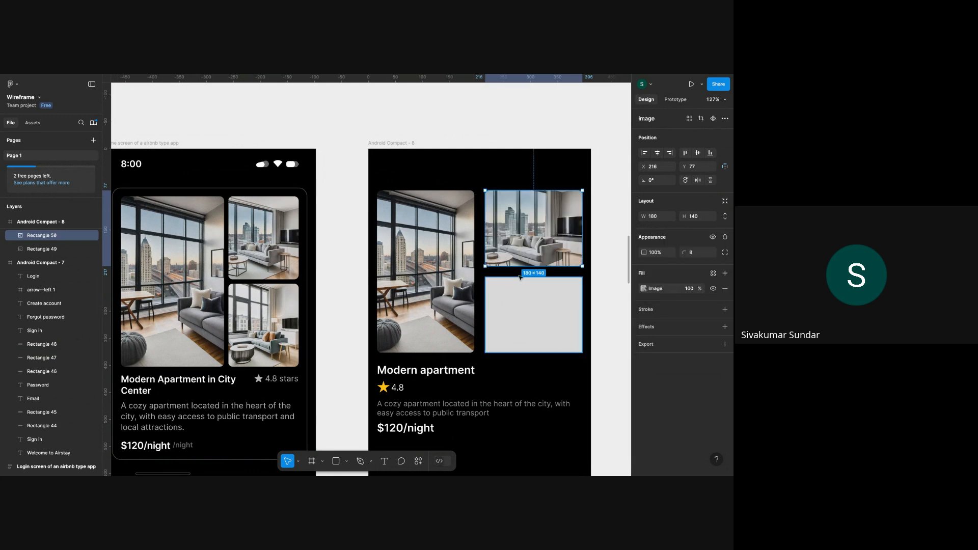
{"action": "left_click", "coordinate": [609, 232]}
Paste a copy of the Modern apartment heading in Android Compact - 8, move it beside the original, and delete the copy.
{"action": "scroll", "coordinate": [608, 231], "scroll_direction": "right", "scroll_amount": 2}
{"action": "scroll", "coordinate": [609, 232], "scroll_direction": "down", "scroll_amount": 1}
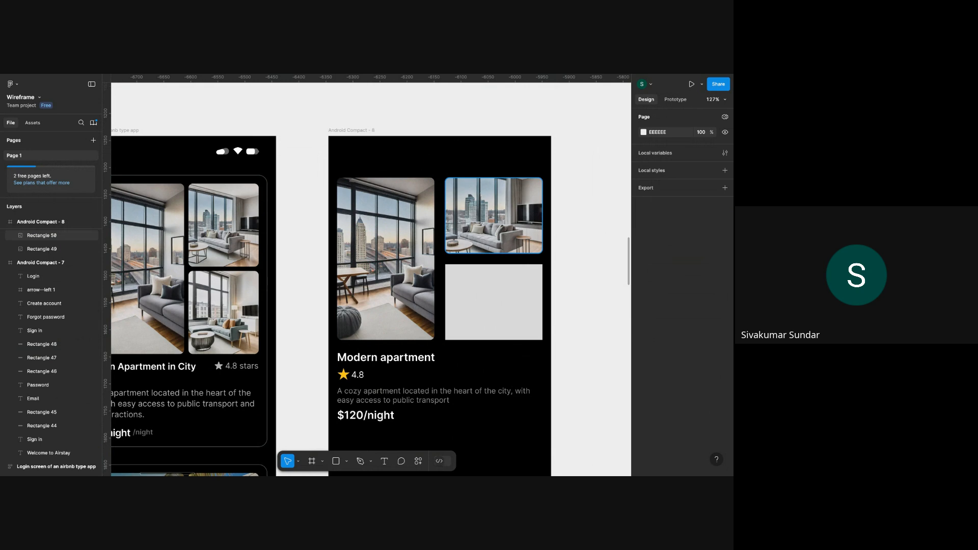
{"action": "scroll", "coordinate": [484, 192], "scroll_direction": "down", "scroll_amount": 3}
{"action": "scroll", "coordinate": [432, 332], "scroll_direction": "up", "scroll_amount": 4}
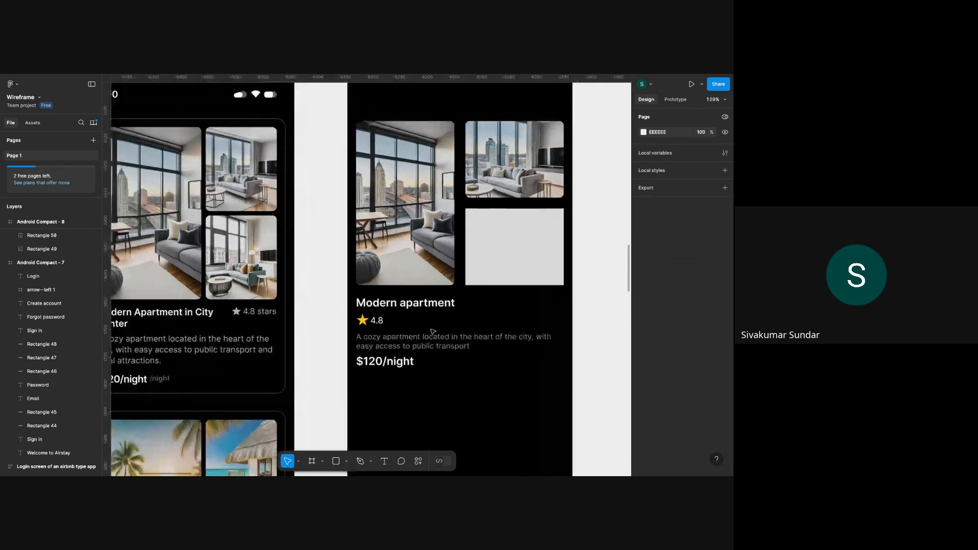
{"action": "scroll", "coordinate": [431, 331], "scroll_direction": "down", "scroll_amount": 3}
{"action": "scroll", "coordinate": [428, 331], "scroll_direction": "up", "scroll_amount": 3}
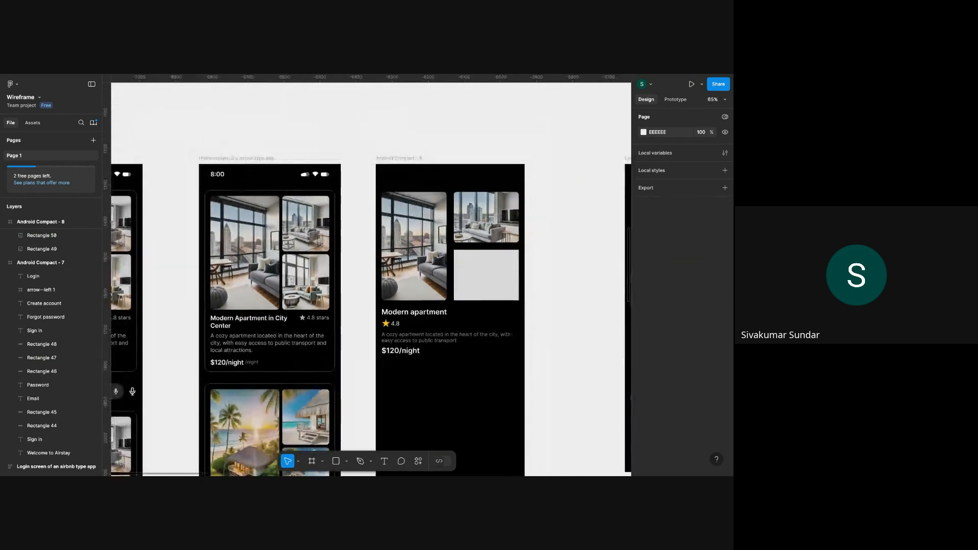
{"action": "left_click", "coordinate": [417, 308]}
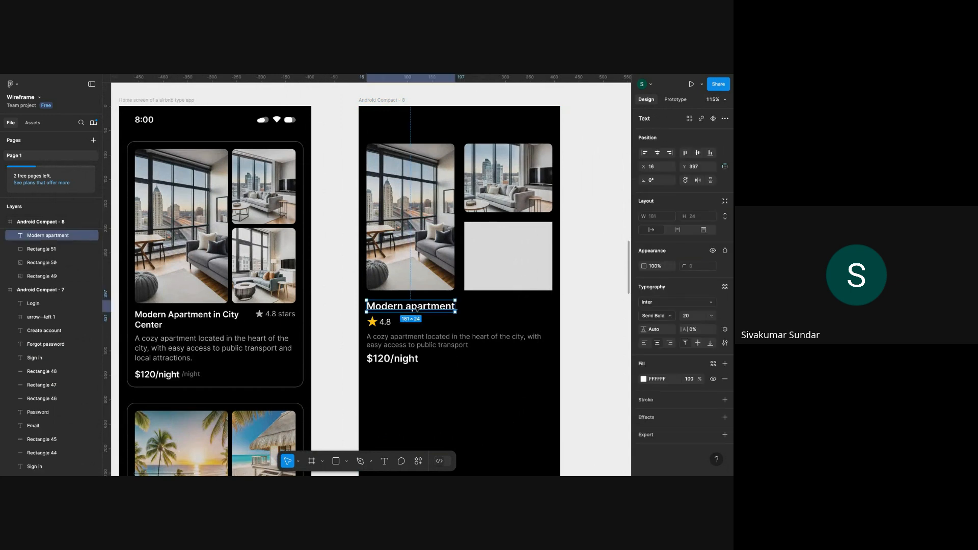
{"action": "left_click", "coordinate": [439, 378]}
{"action": "key", "text": "ctrl+v"}
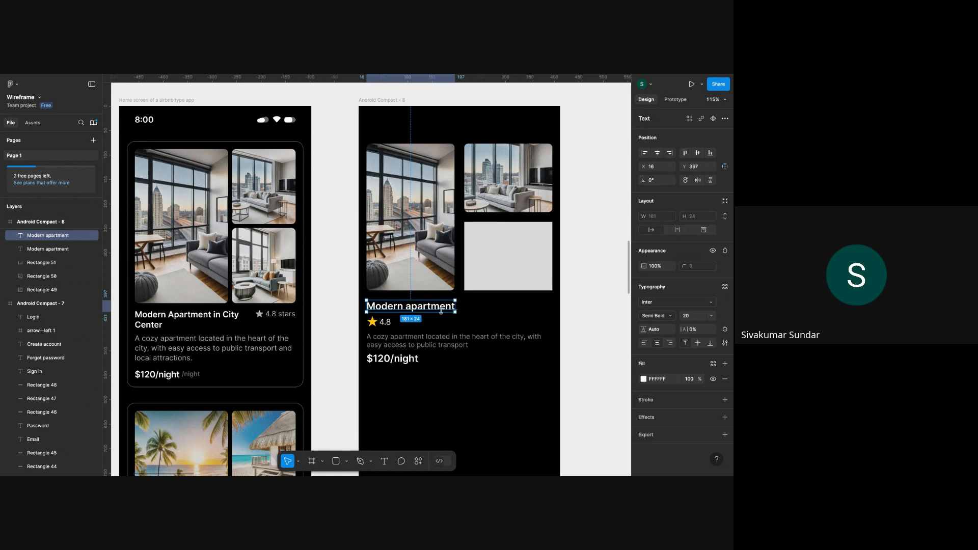
{"action": "left_click_drag", "start_coordinate": [434, 313], "coordinate": [518, 311]}
{"action": "key", "text": "Delete"}
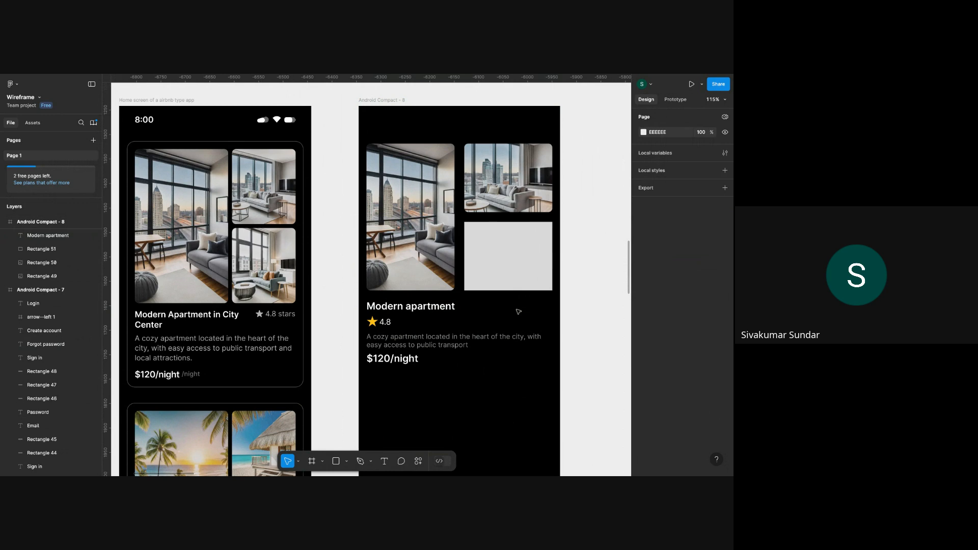
Paste the Modern apartment heading's properties onto the apartment description text in Android Compact - 8, and undo the paste.
{"action": "left_click", "coordinate": [413, 347]}
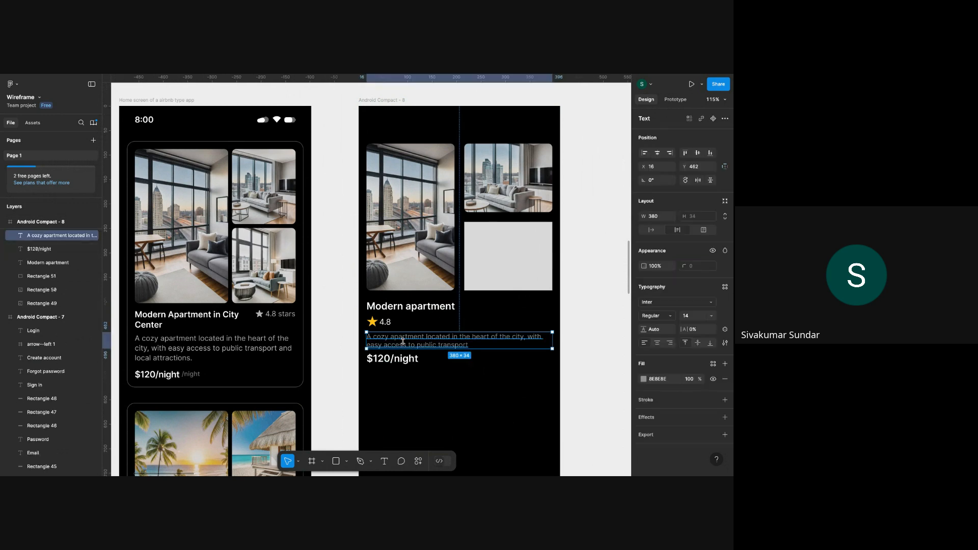
{"action": "left_click", "coordinate": [434, 308]}
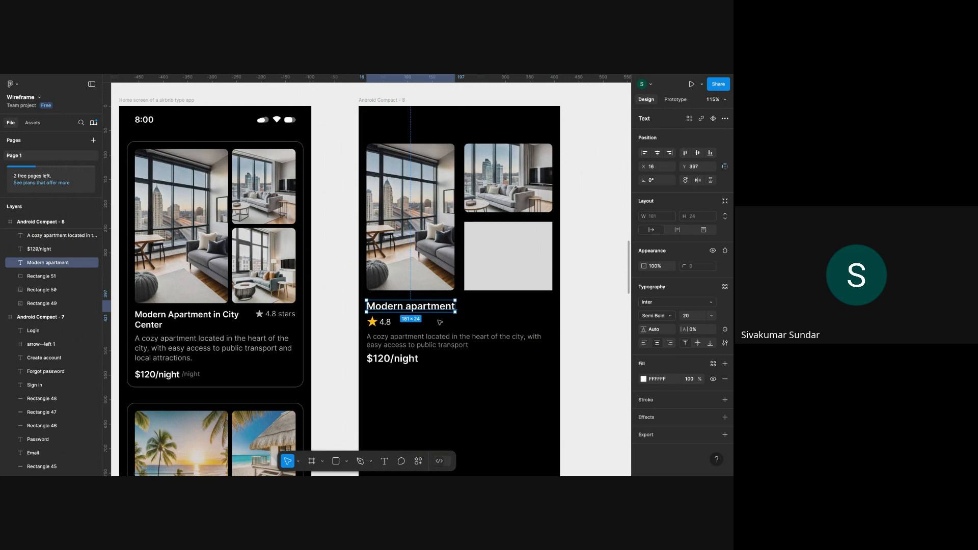
{"action": "key", "text": "alt"}
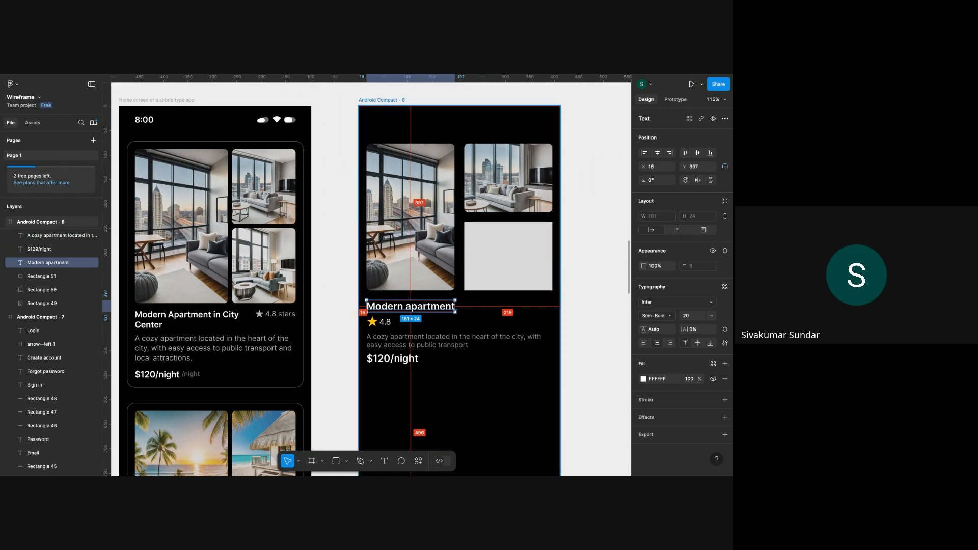
{"action": "left_click", "coordinate": [435, 346]}
{"action": "key", "text": "ctrl+alt+v"}
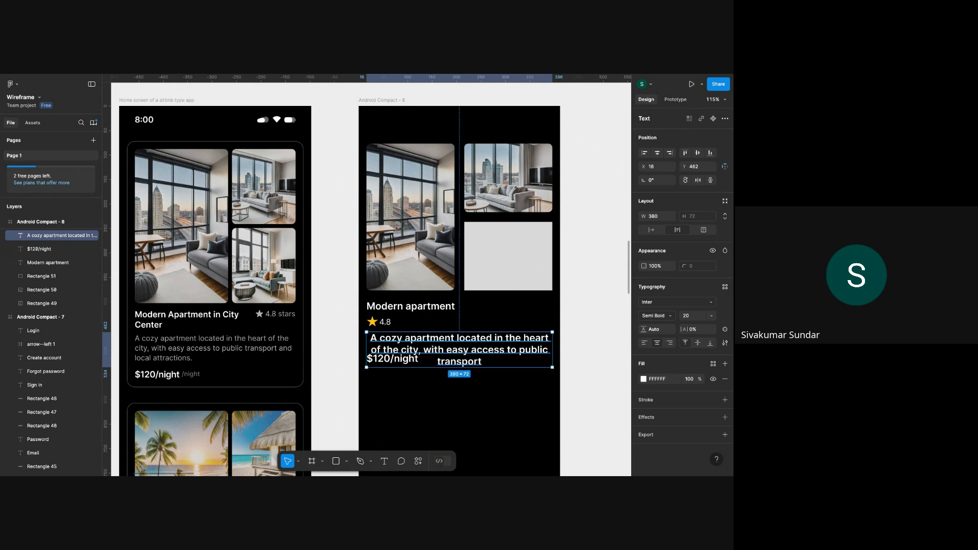
{"action": "key", "text": "ctrl+z"}
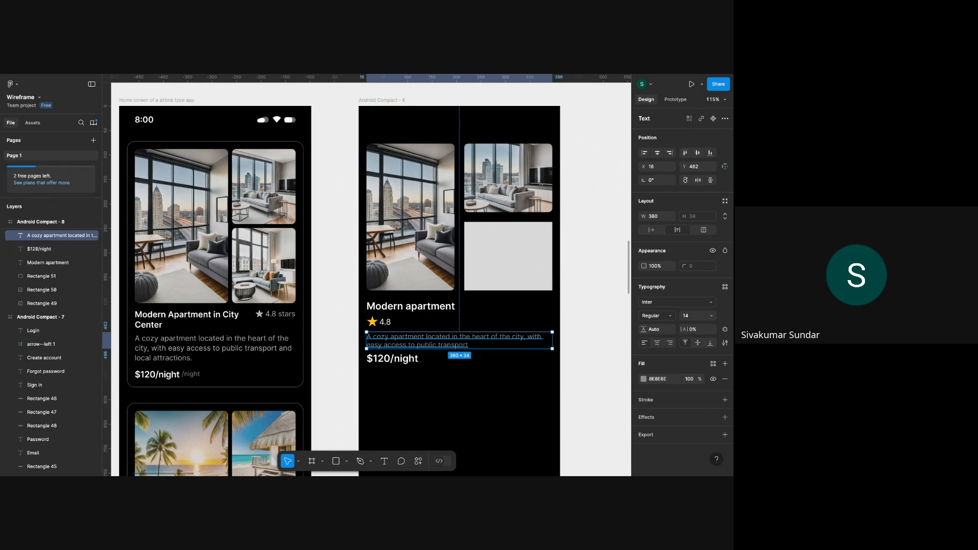
Copy the properties of the reference card's lower small photo and paste them onto the lower gray rectangle in Android Compact - 8.
{"action": "scroll", "coordinate": [537, 273], "scroll_direction": "down", "scroll_amount": 2}
{"action": "left_click", "coordinate": [569, 267]}
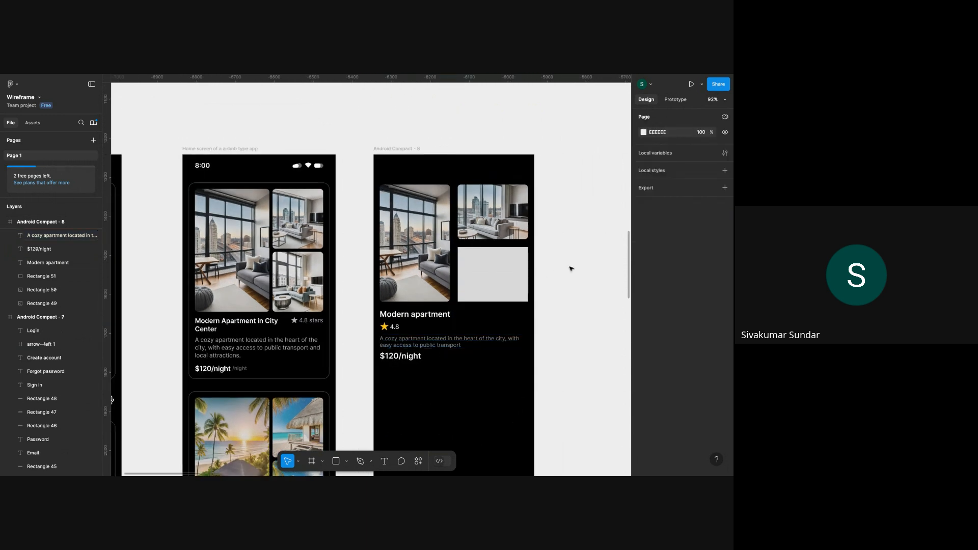
{"action": "scroll", "coordinate": [570, 267], "scroll_direction": "down", "scroll_amount": 1}
{"action": "scroll", "coordinate": [569, 268], "scroll_direction": "up", "scroll_amount": 3}
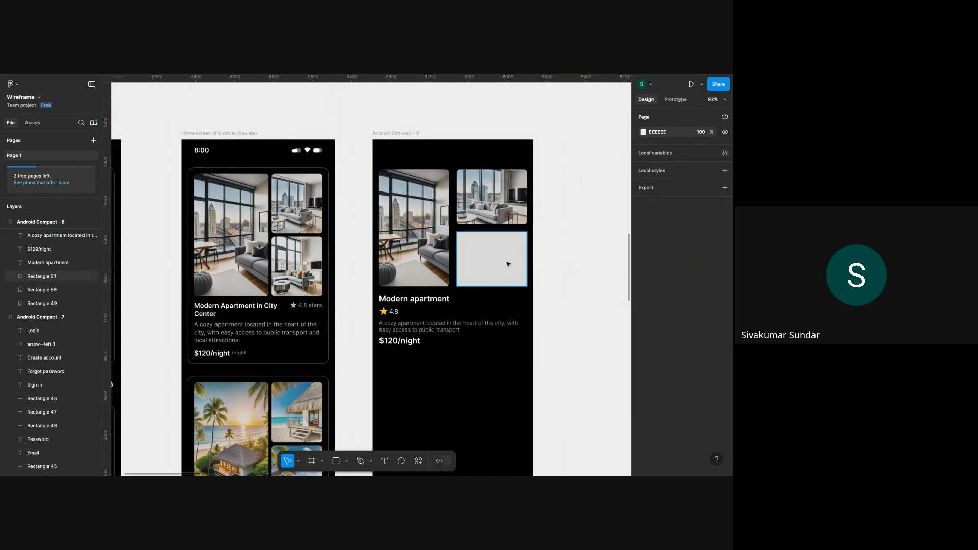
{"action": "left_click", "coordinate": [304, 283], "text": "ctrl"}
{"action": "key", "text": "ctrl+alt+c"}
{"action": "left_click", "coordinate": [524, 271]}
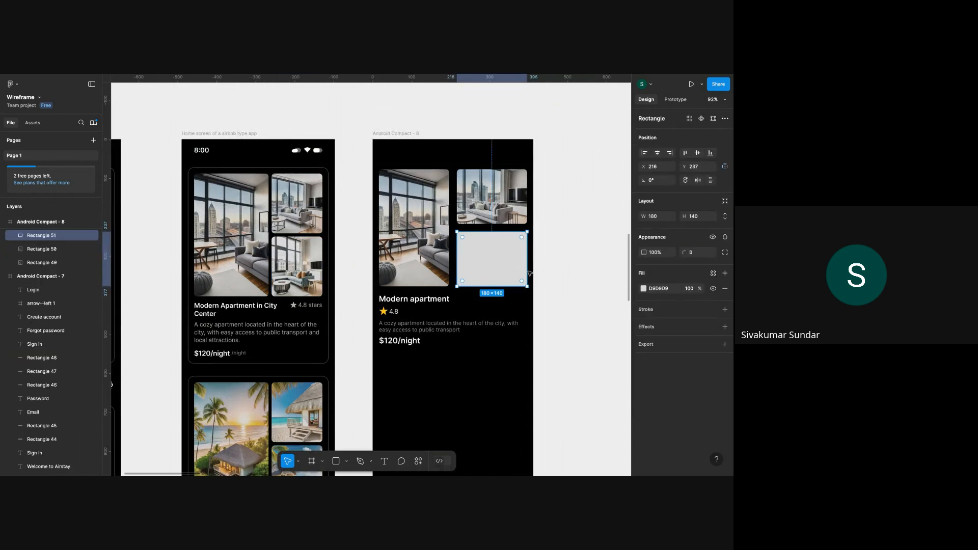
{"action": "key", "text": "ctrl+alt+v"}
{"action": "left_click", "coordinate": [556, 266]}
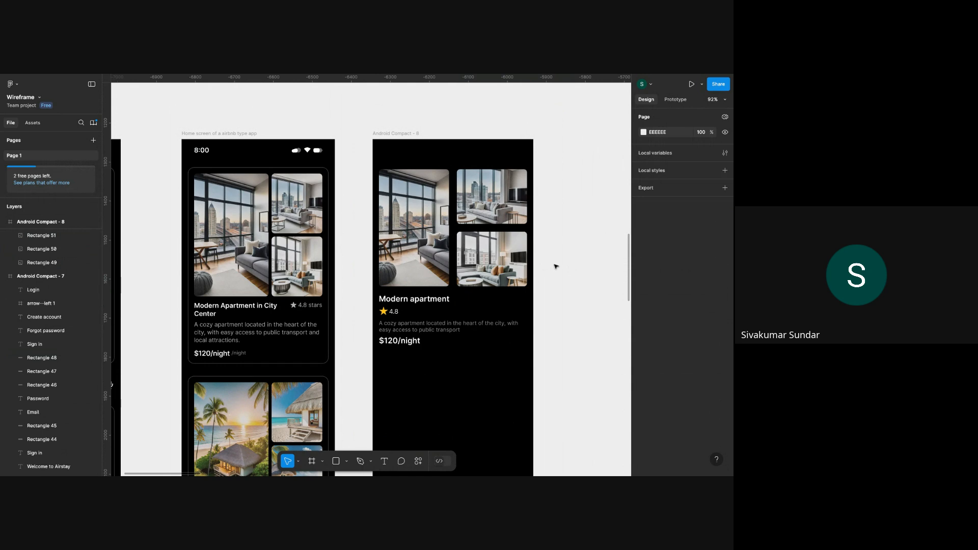
Move the star rating to the right end of the Modern apartment heading's row and shift the description and price up beneath the heading.
{"action": "scroll", "coordinate": [394, 342], "scroll_direction": "up", "scroll_amount": 3}
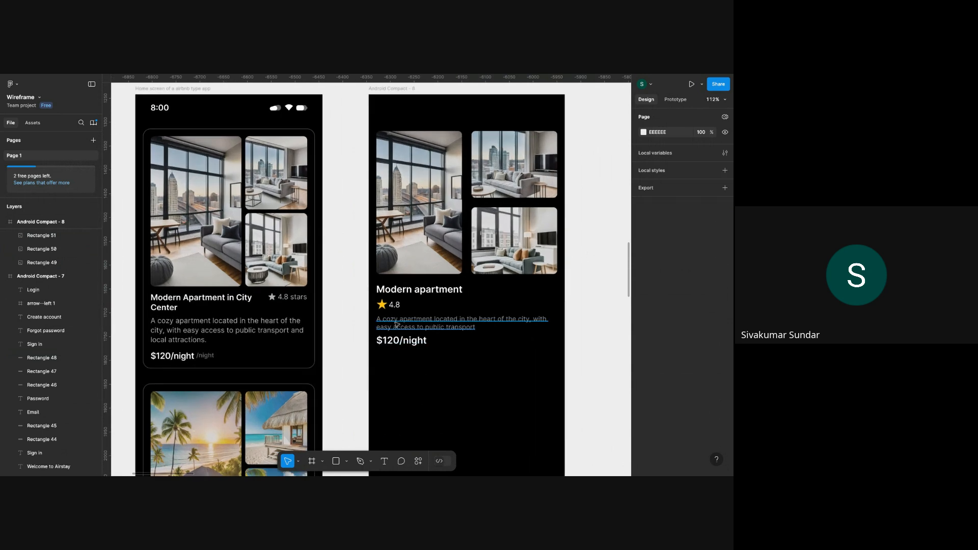
{"action": "left_click_drag", "start_coordinate": [386, 309], "coordinate": [542, 295]}
{"action": "left_click", "coordinate": [402, 322]}
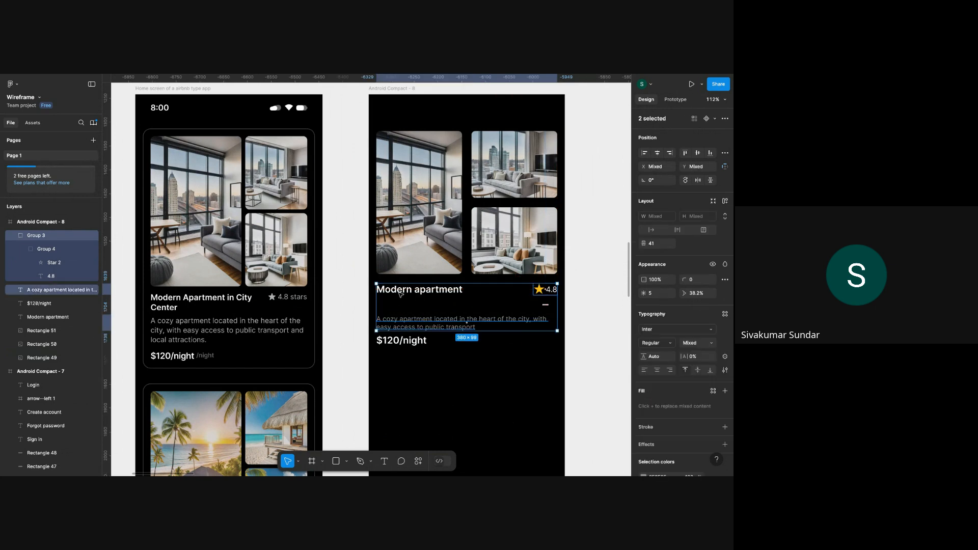
{"action": "left_click", "coordinate": [402, 294]}
{"action": "left_click_drag", "start_coordinate": [406, 318], "coordinate": [437, 285]}
{"action": "left_click_drag", "start_coordinate": [410, 350], "coordinate": [449, 302]}
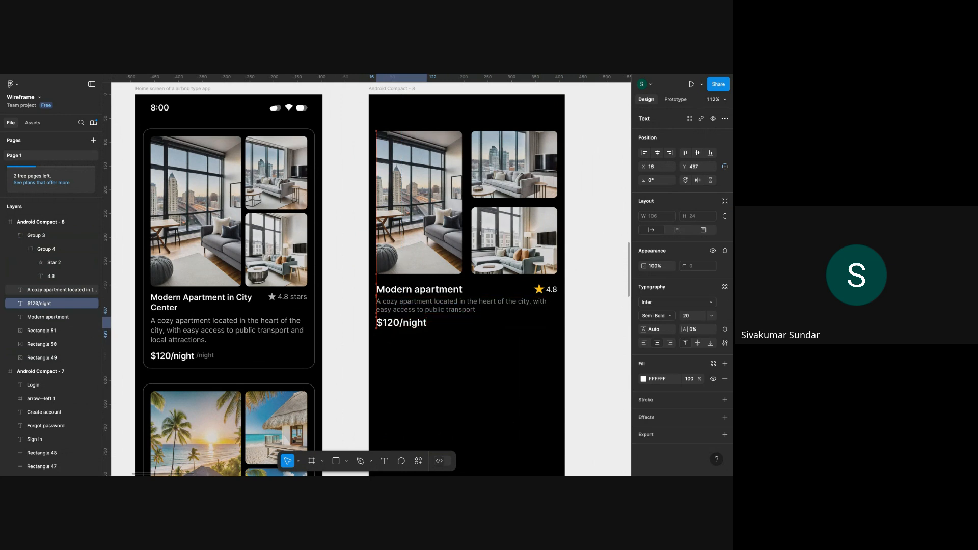
{"action": "left_click", "coordinate": [589, 288]}
{"action": "scroll", "coordinate": [591, 284], "scroll_direction": "down", "scroll_amount": 5}
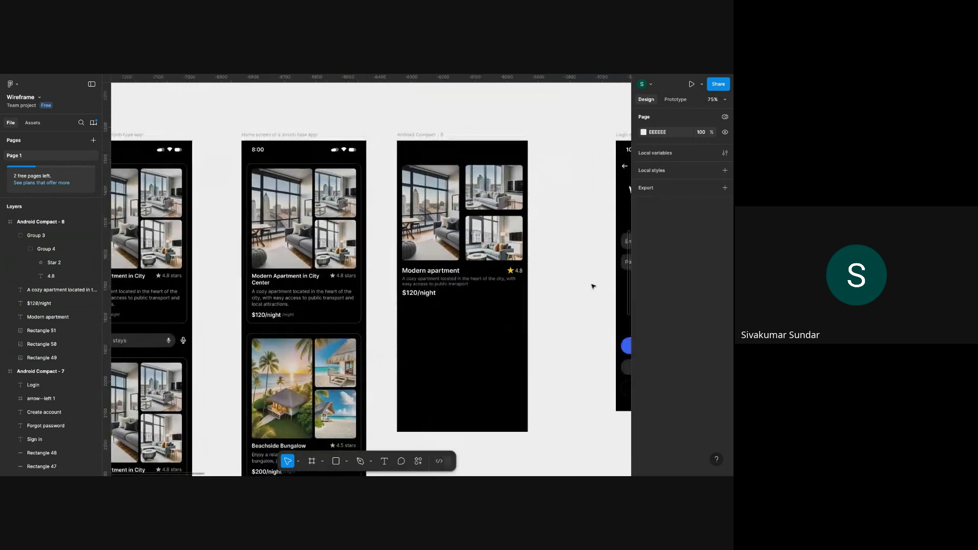
{"action": "scroll", "coordinate": [548, 224], "scroll_direction": "up", "scroll_amount": 3}
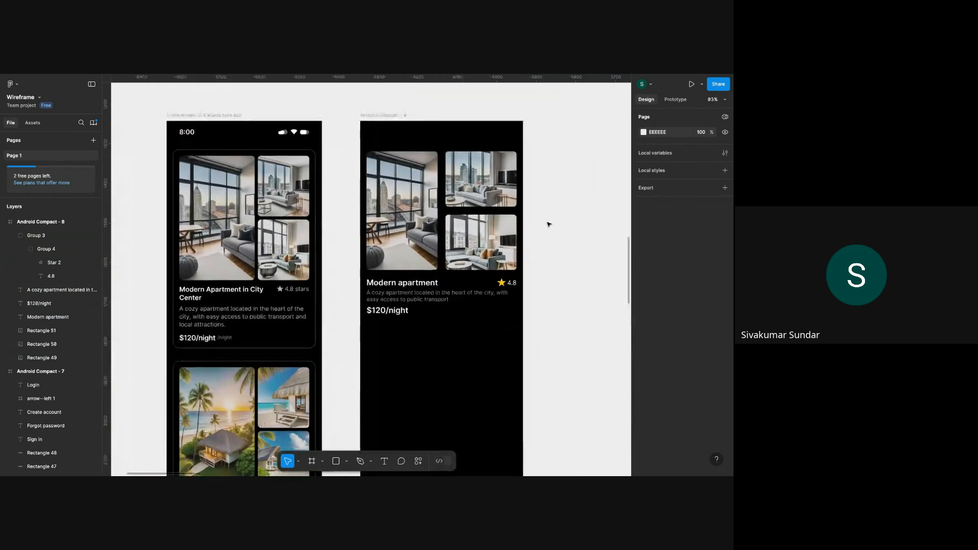
{"action": "left_click", "coordinate": [403, 225]}
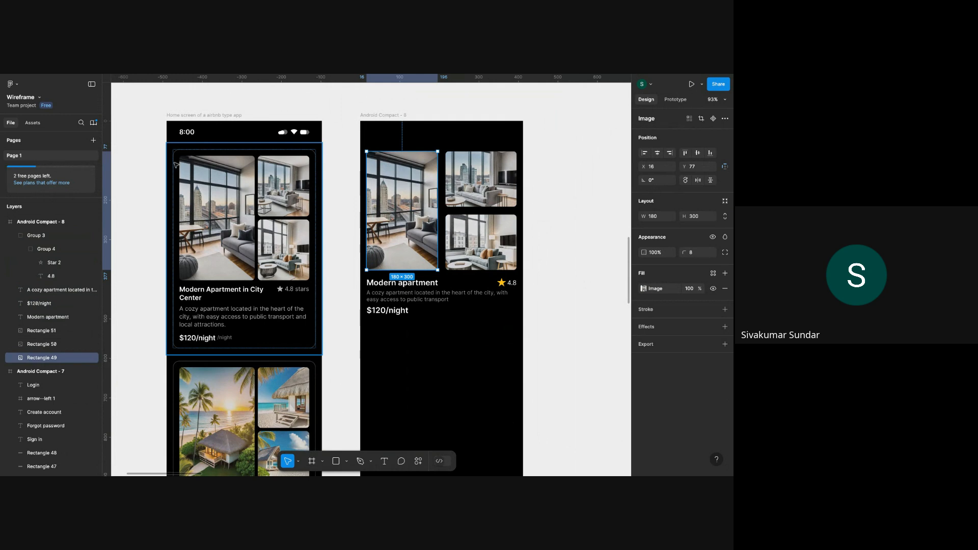
{"action": "left_click", "coordinate": [570, 248]}
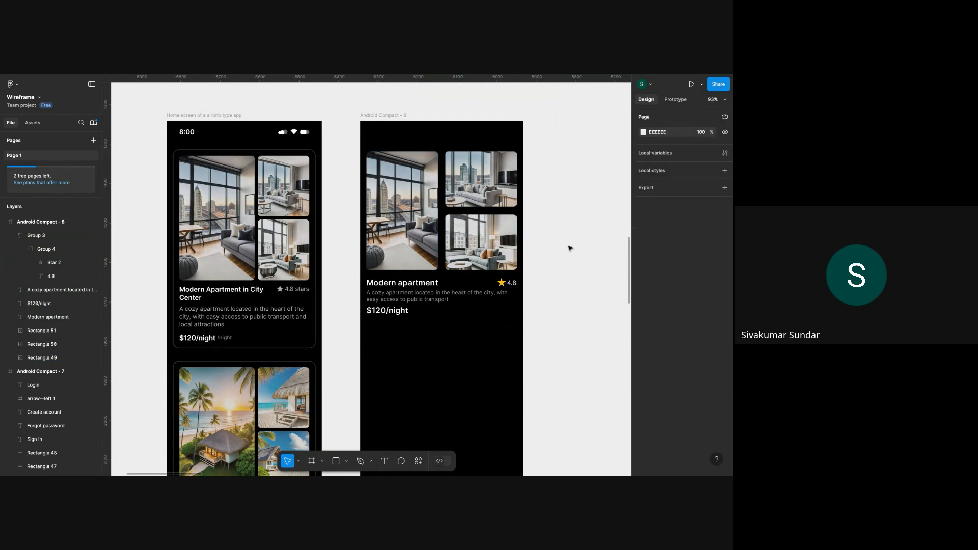